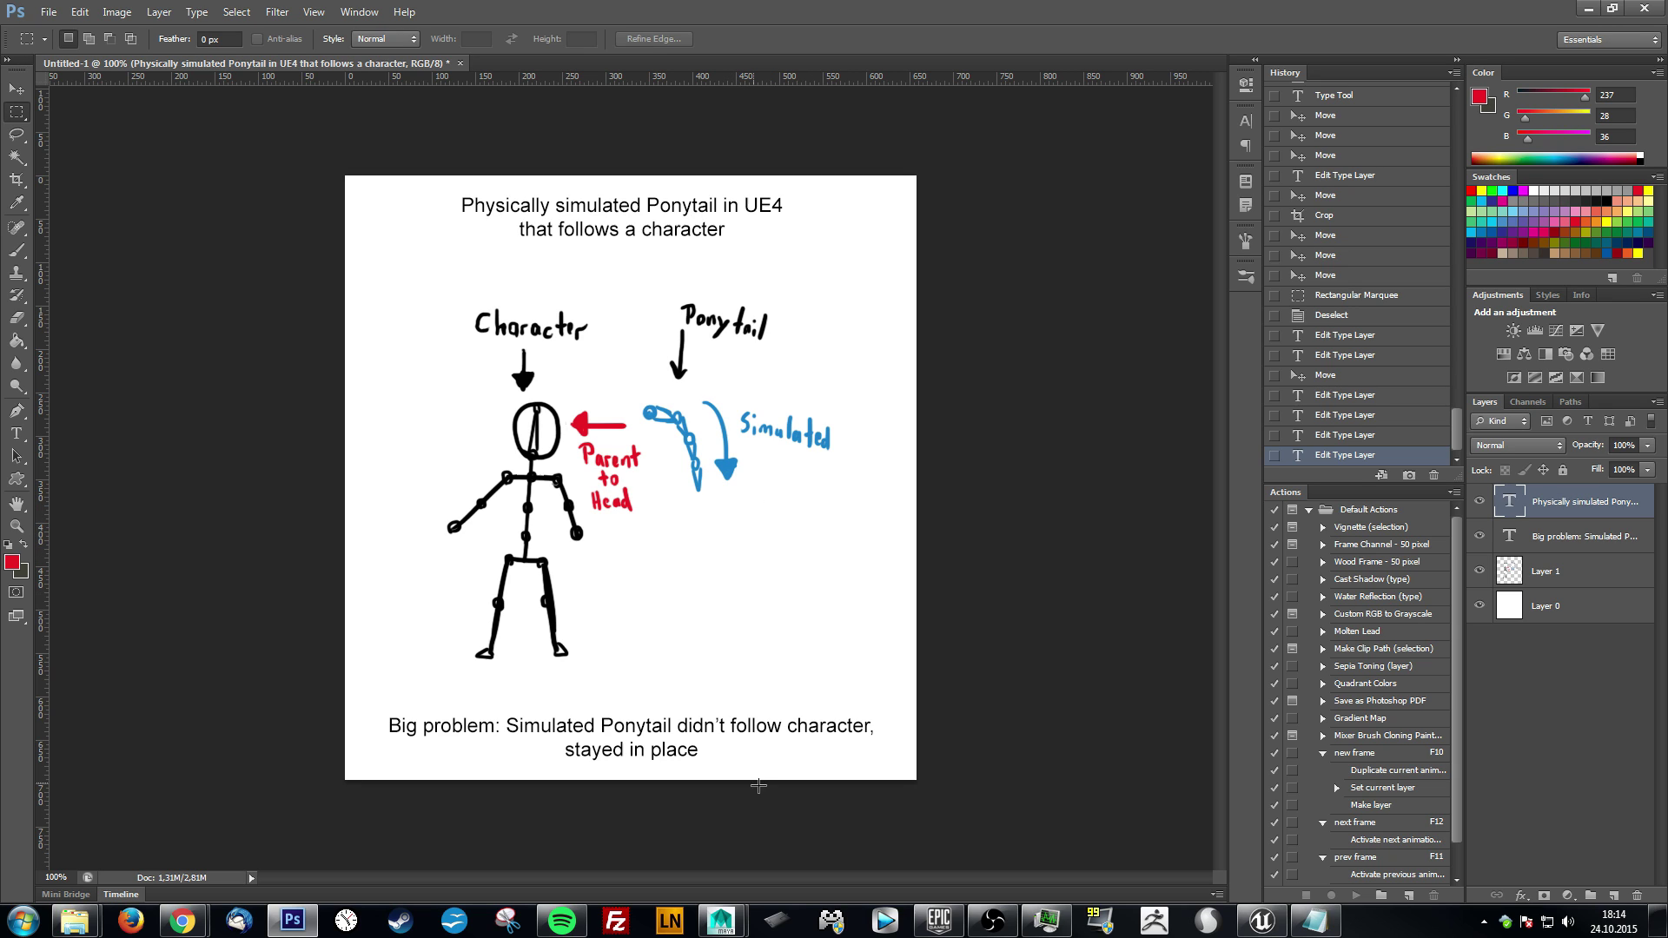
- Switch to Maya and inspect the ponytail's root joint, joint chain and cylinder mesh by selecting them in turn
mouse_move(720, 920)
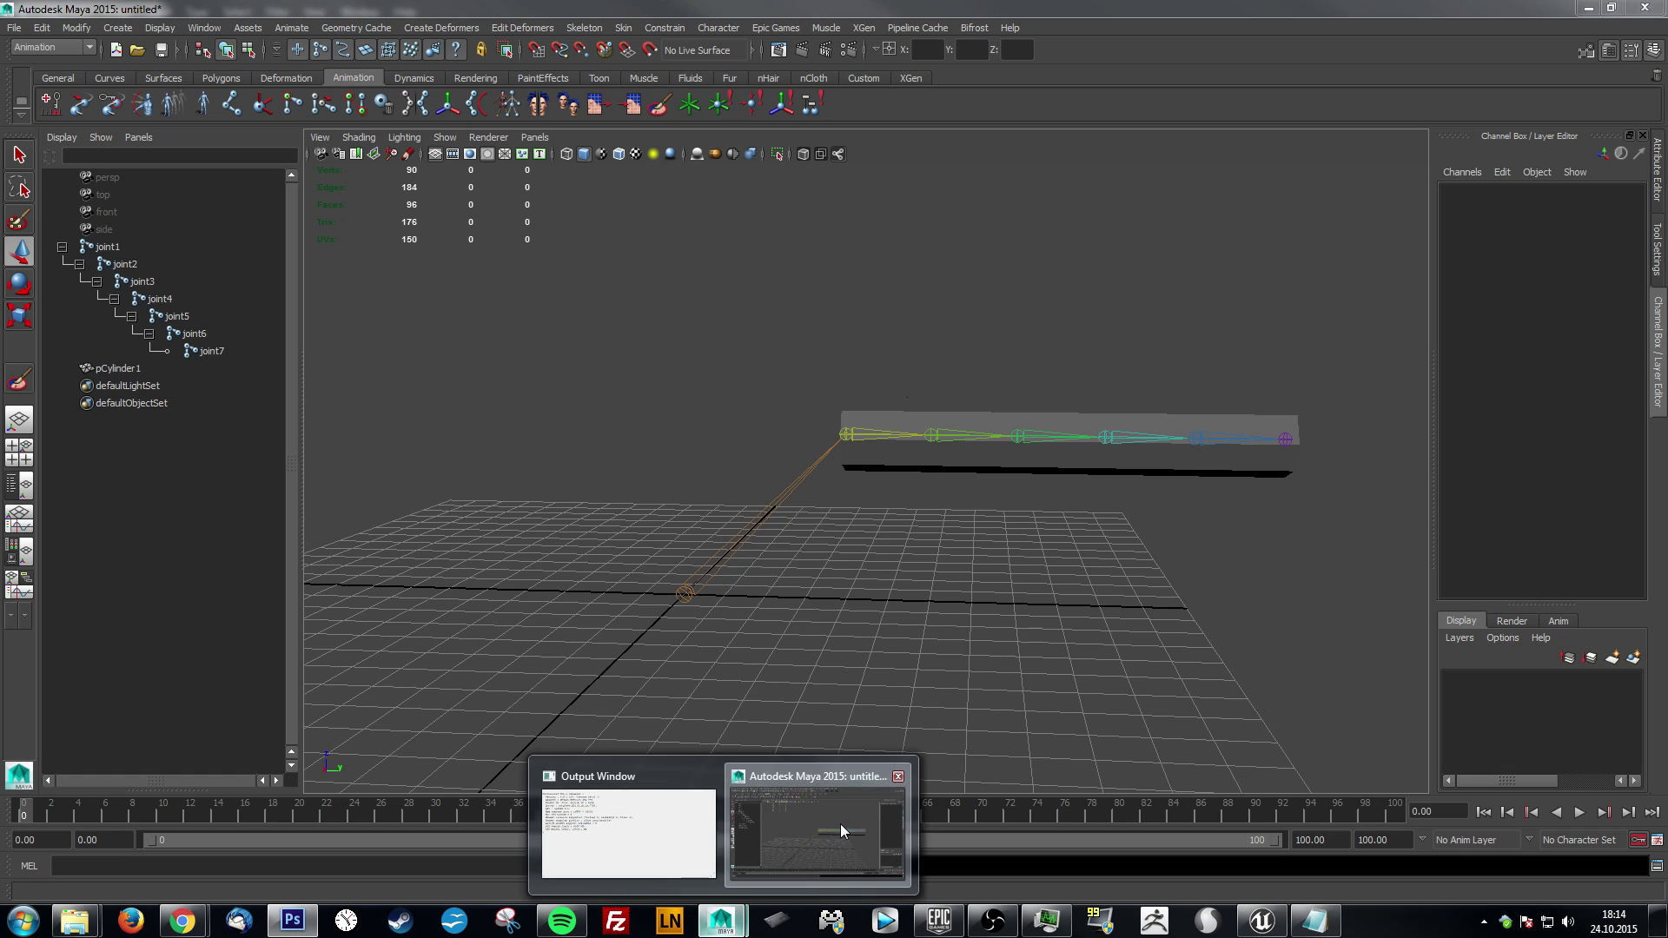
left_click(820, 821)
left_click(780, 512)
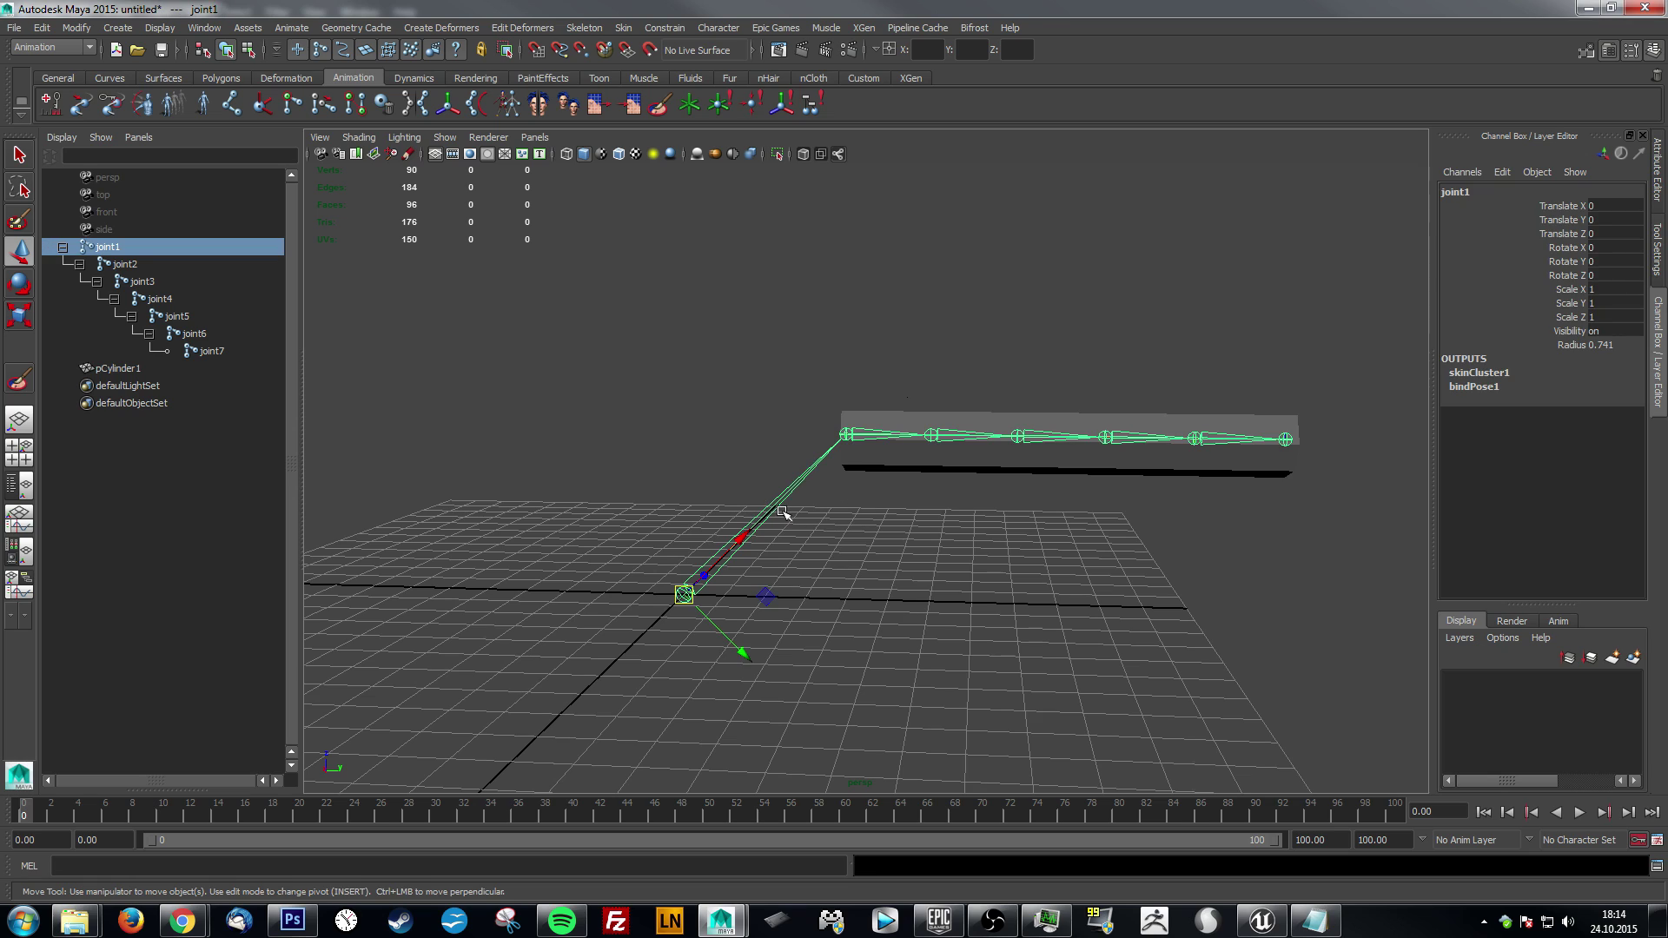
left_click(878, 437)
left_click(987, 436)
left_click(974, 423)
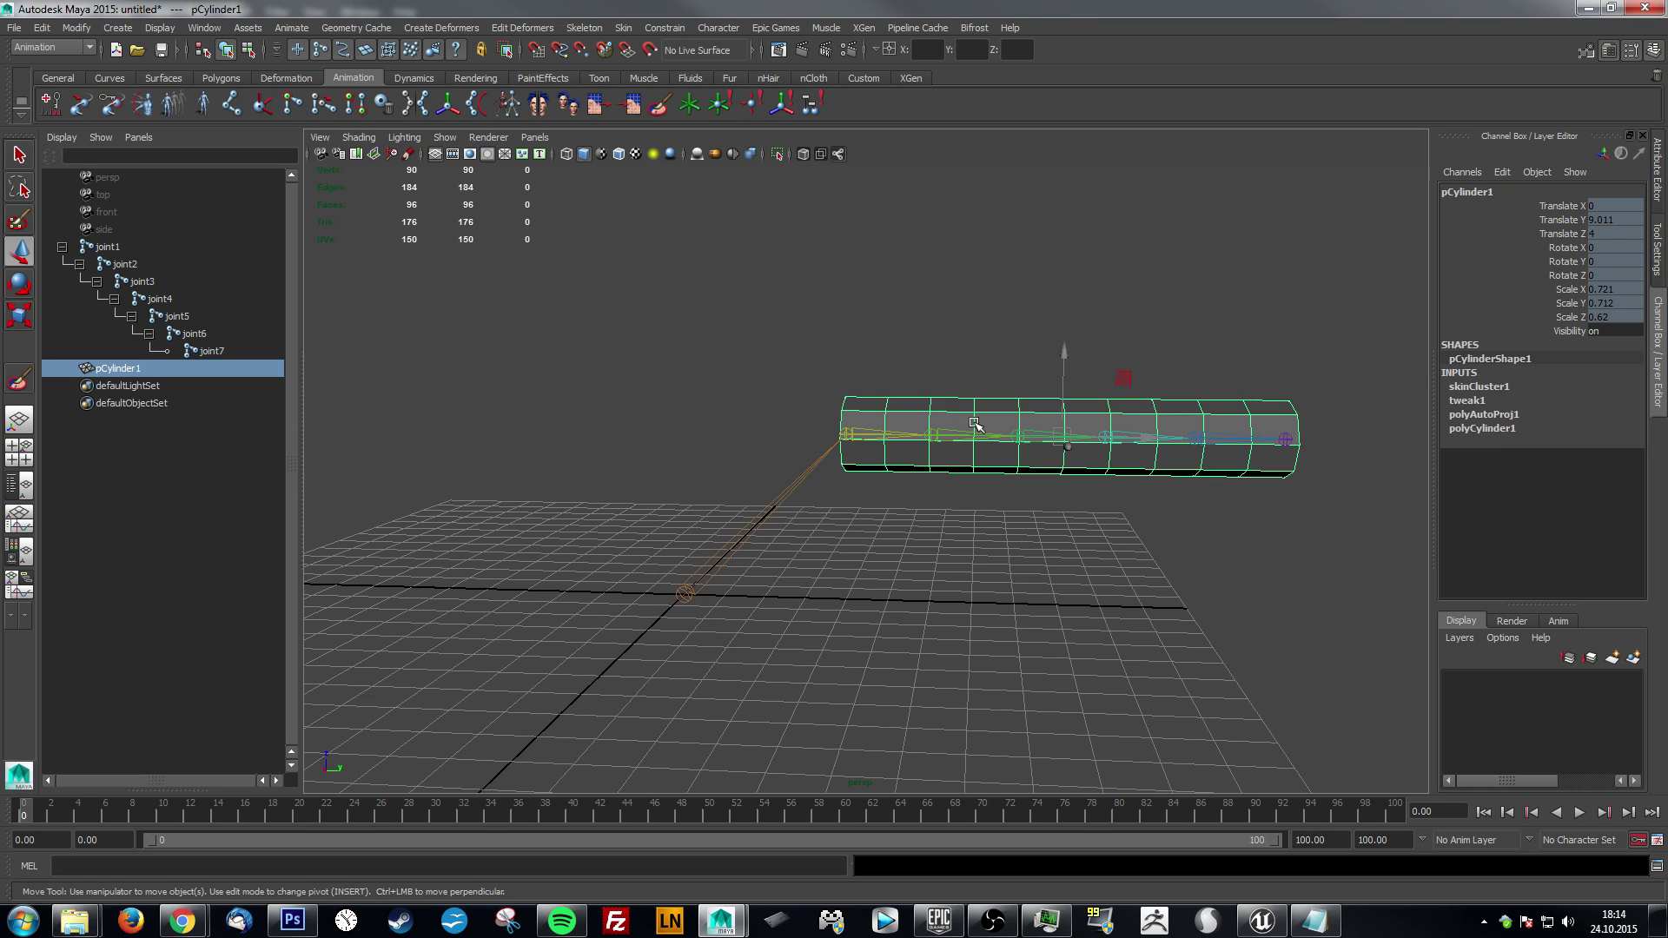
- Activate Paint Skin Weights on the cylinder and examine the weight influence of each joint from joint1 to joint7
left_click(659, 105)
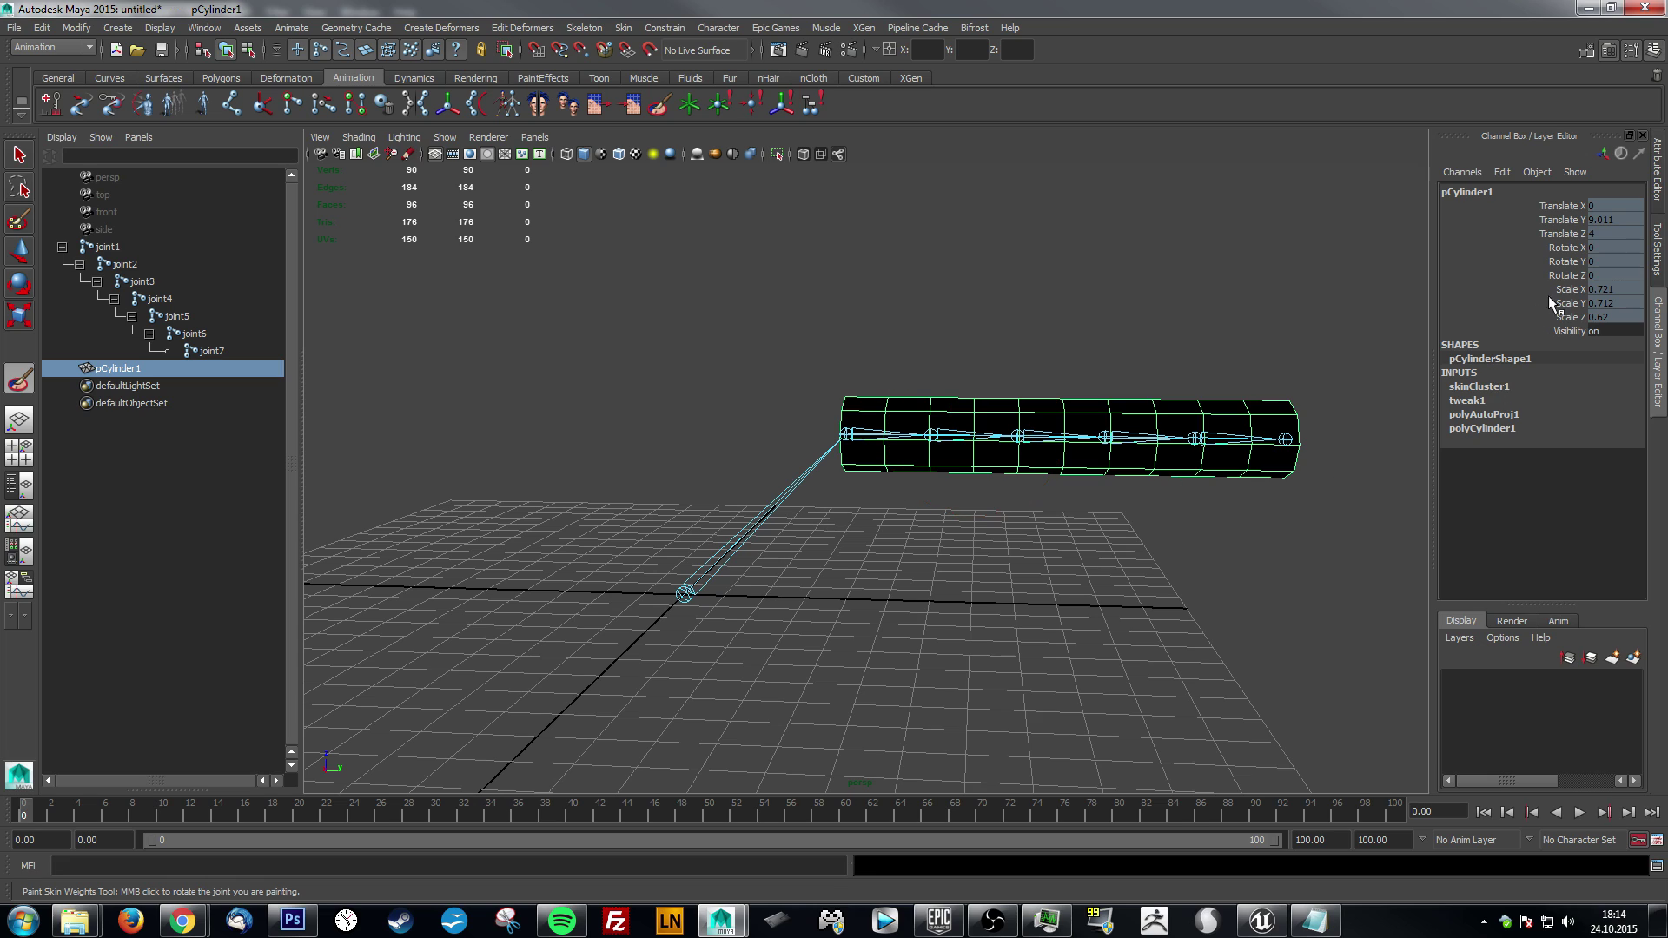
left_click(1657, 249)
left_click(1368, 281)
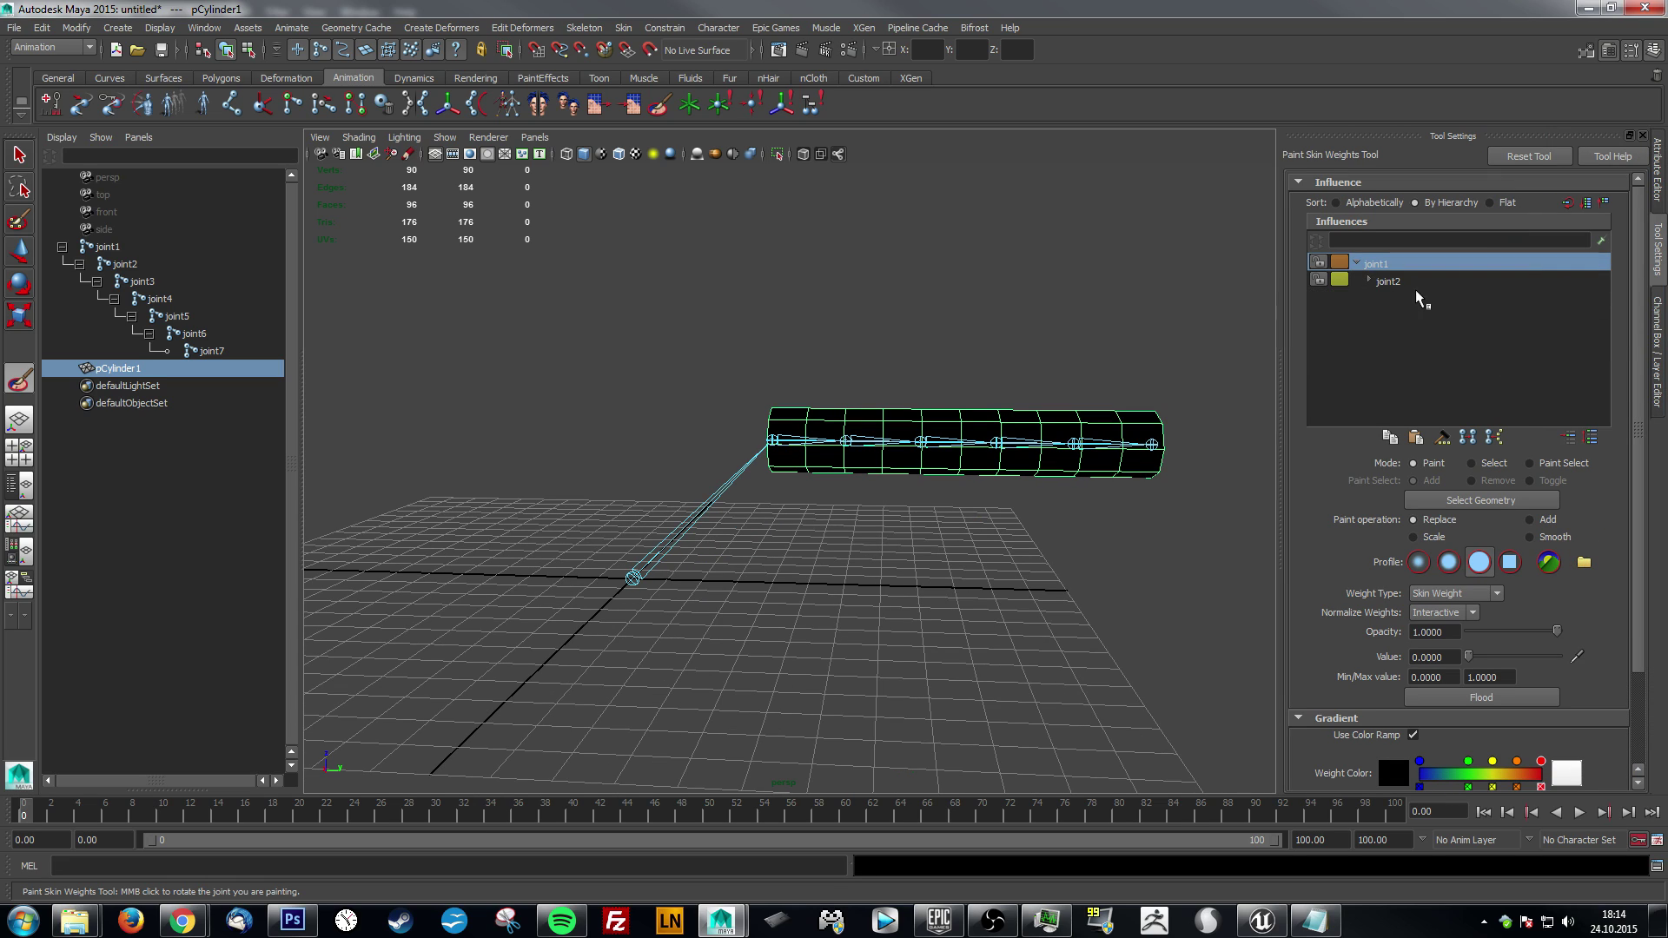
left_click(1370, 281)
left_click(1393, 265)
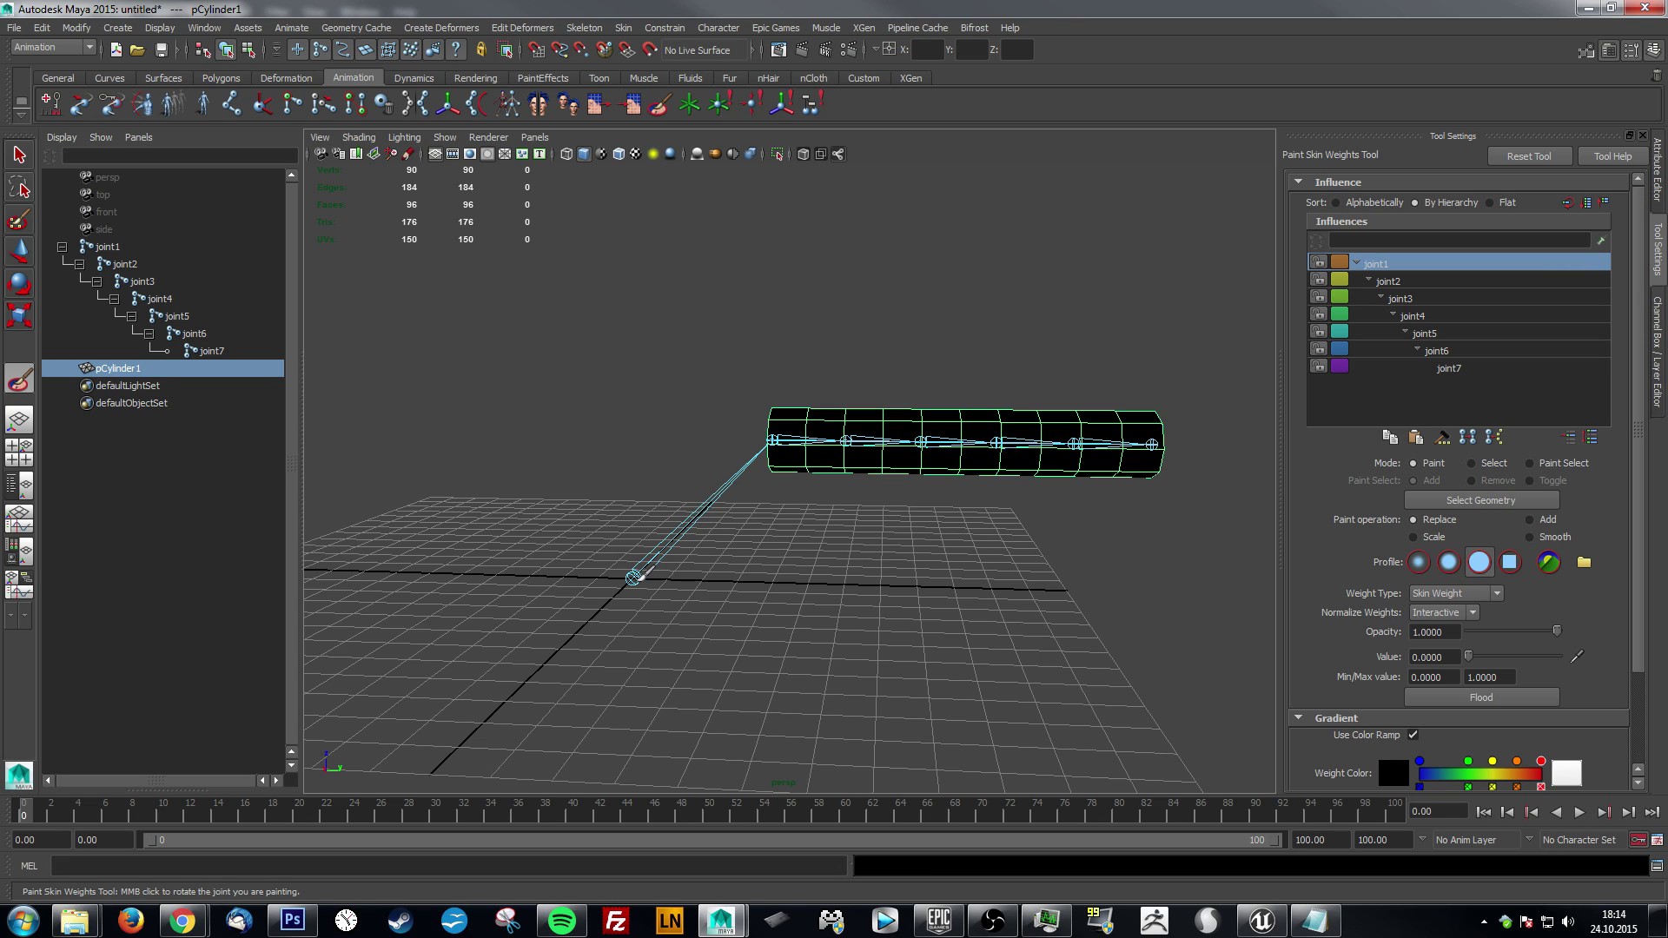
left_click(1393, 283)
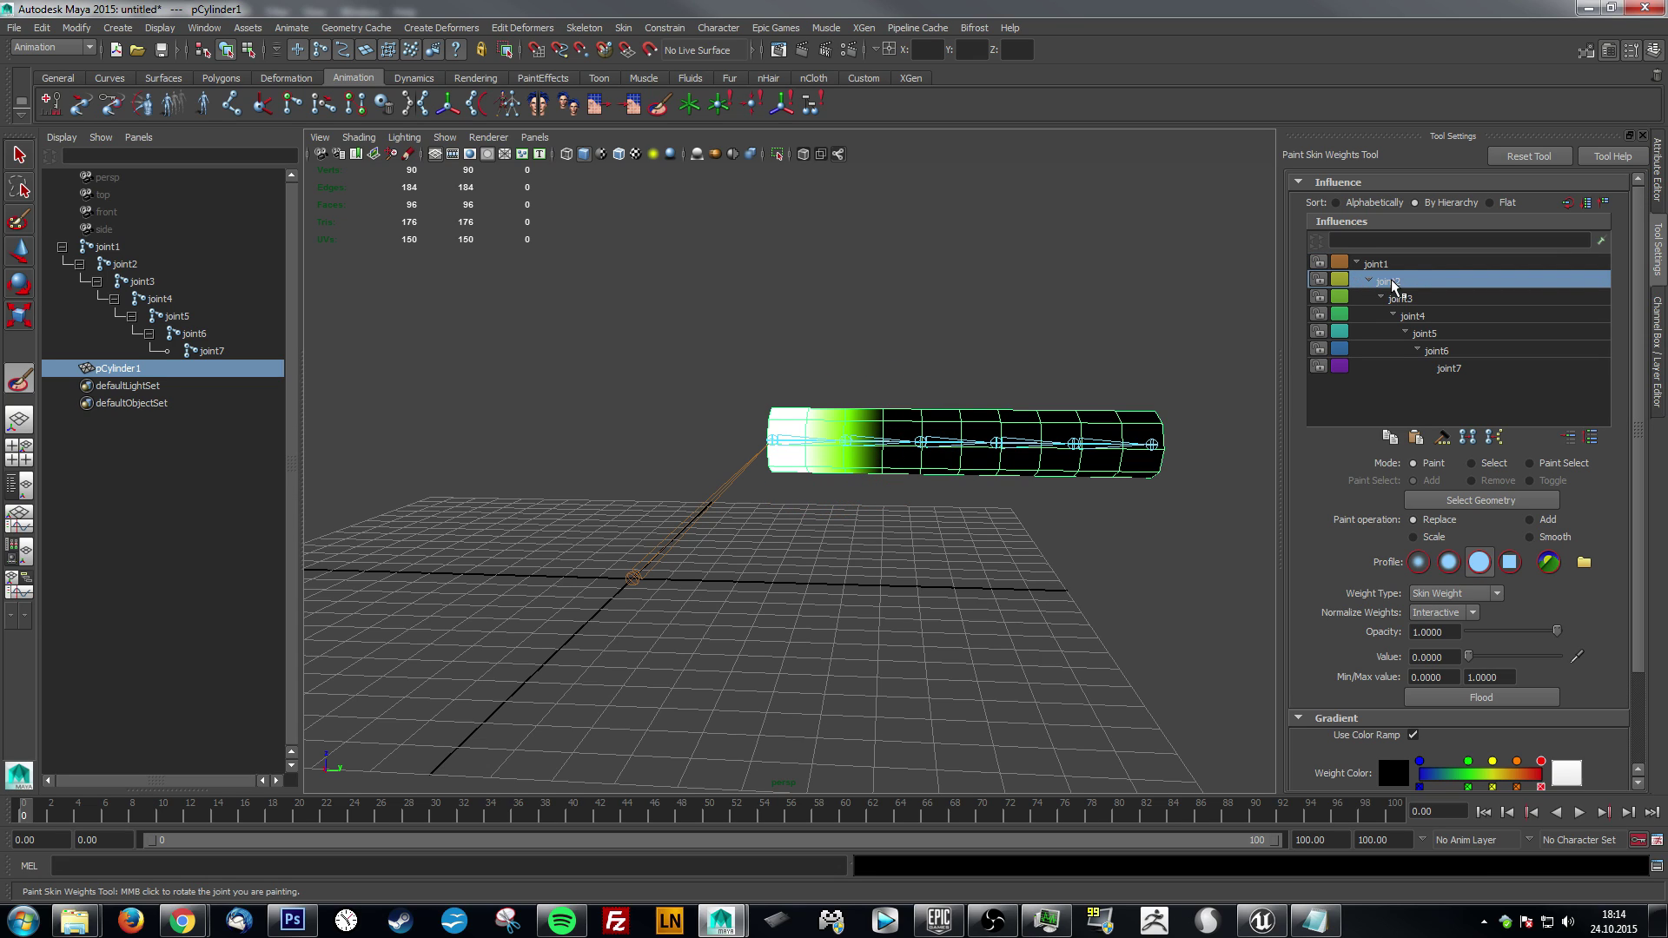
left_click(1409, 303)
left_click(1418, 318)
left_click(1429, 335)
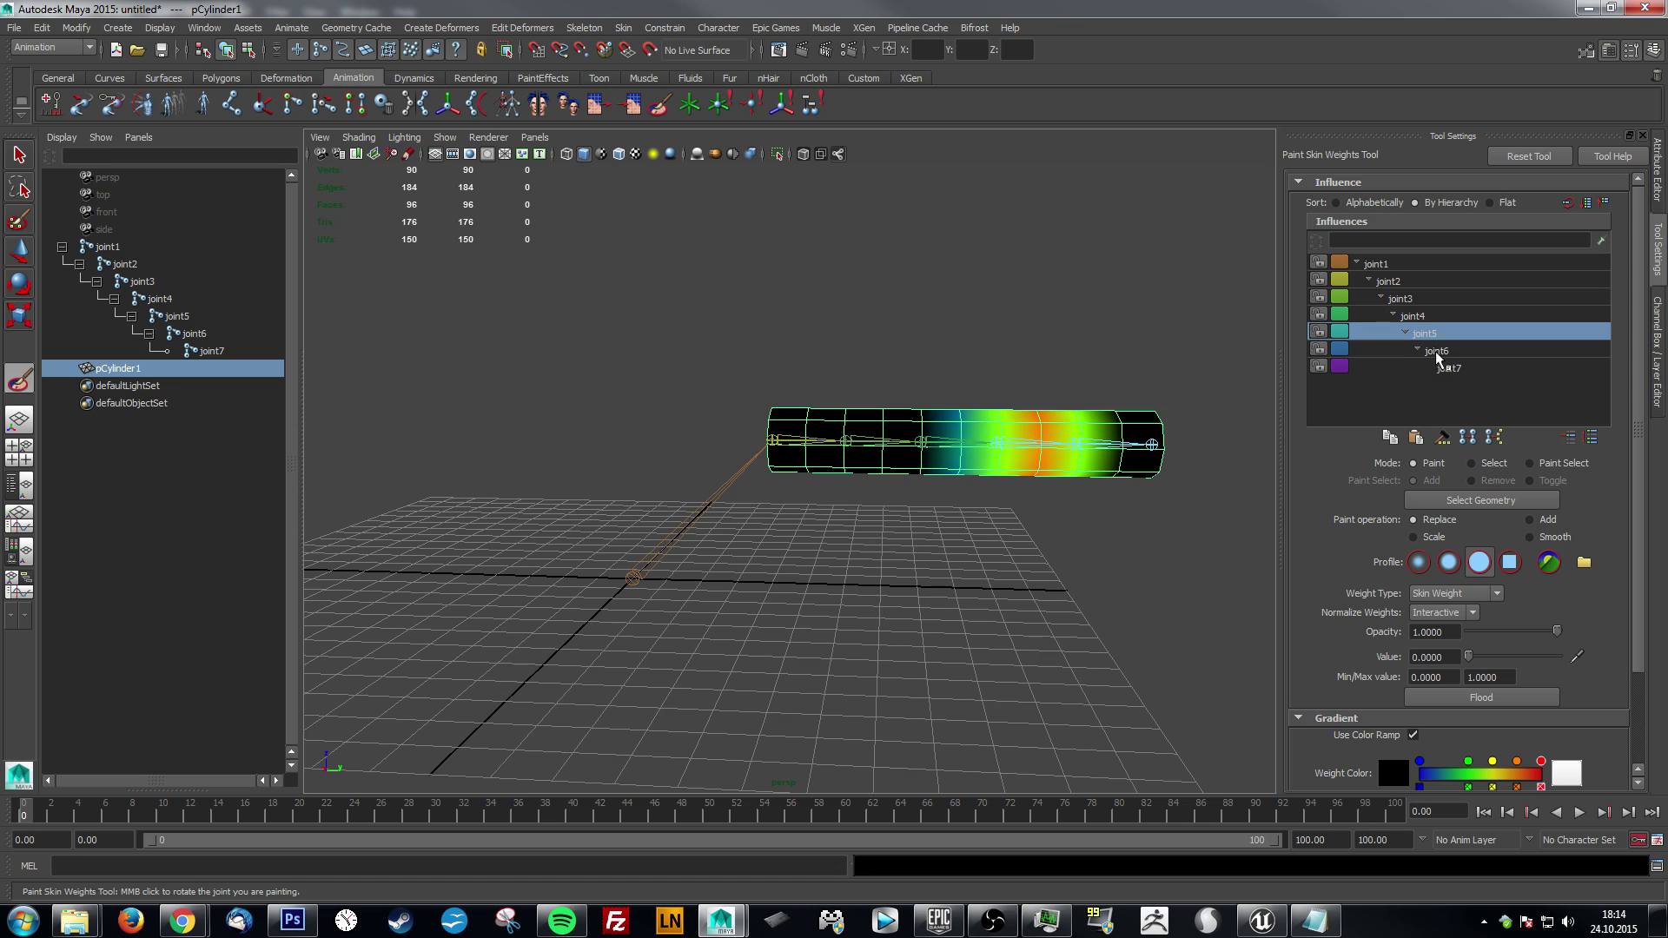
left_click(1437, 351)
left_click(1448, 367)
- Return to the Move tool and select joint1 together with the cylinder mesh
key("w")
left_click(692, 525)
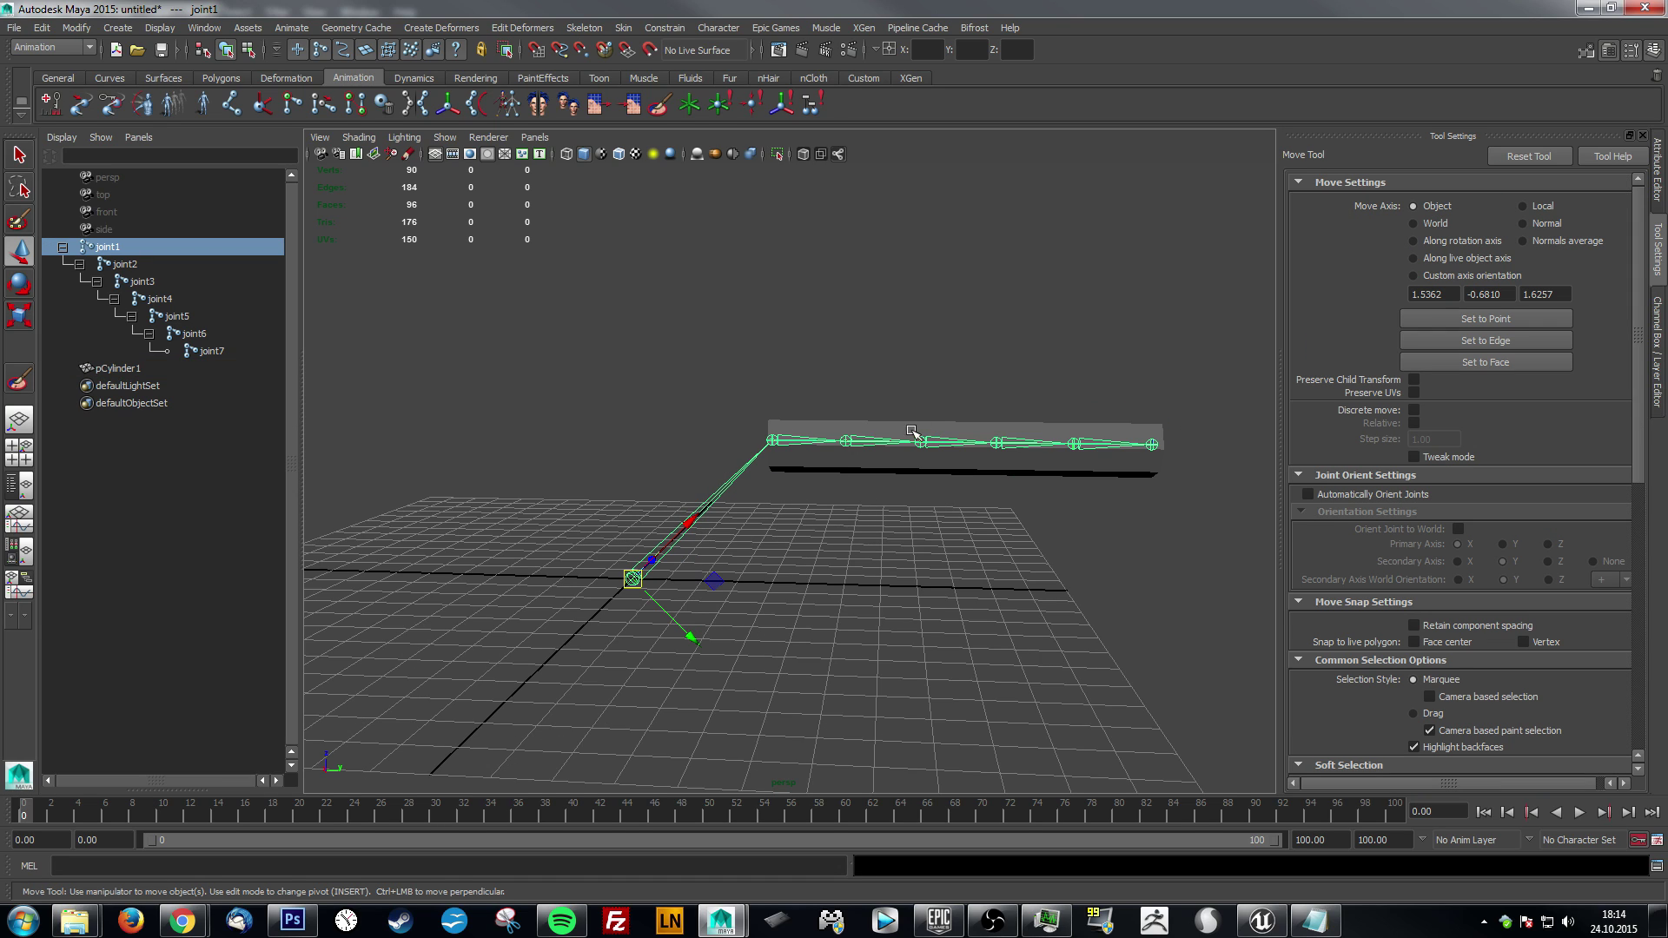
left_click(799, 448, "shift")
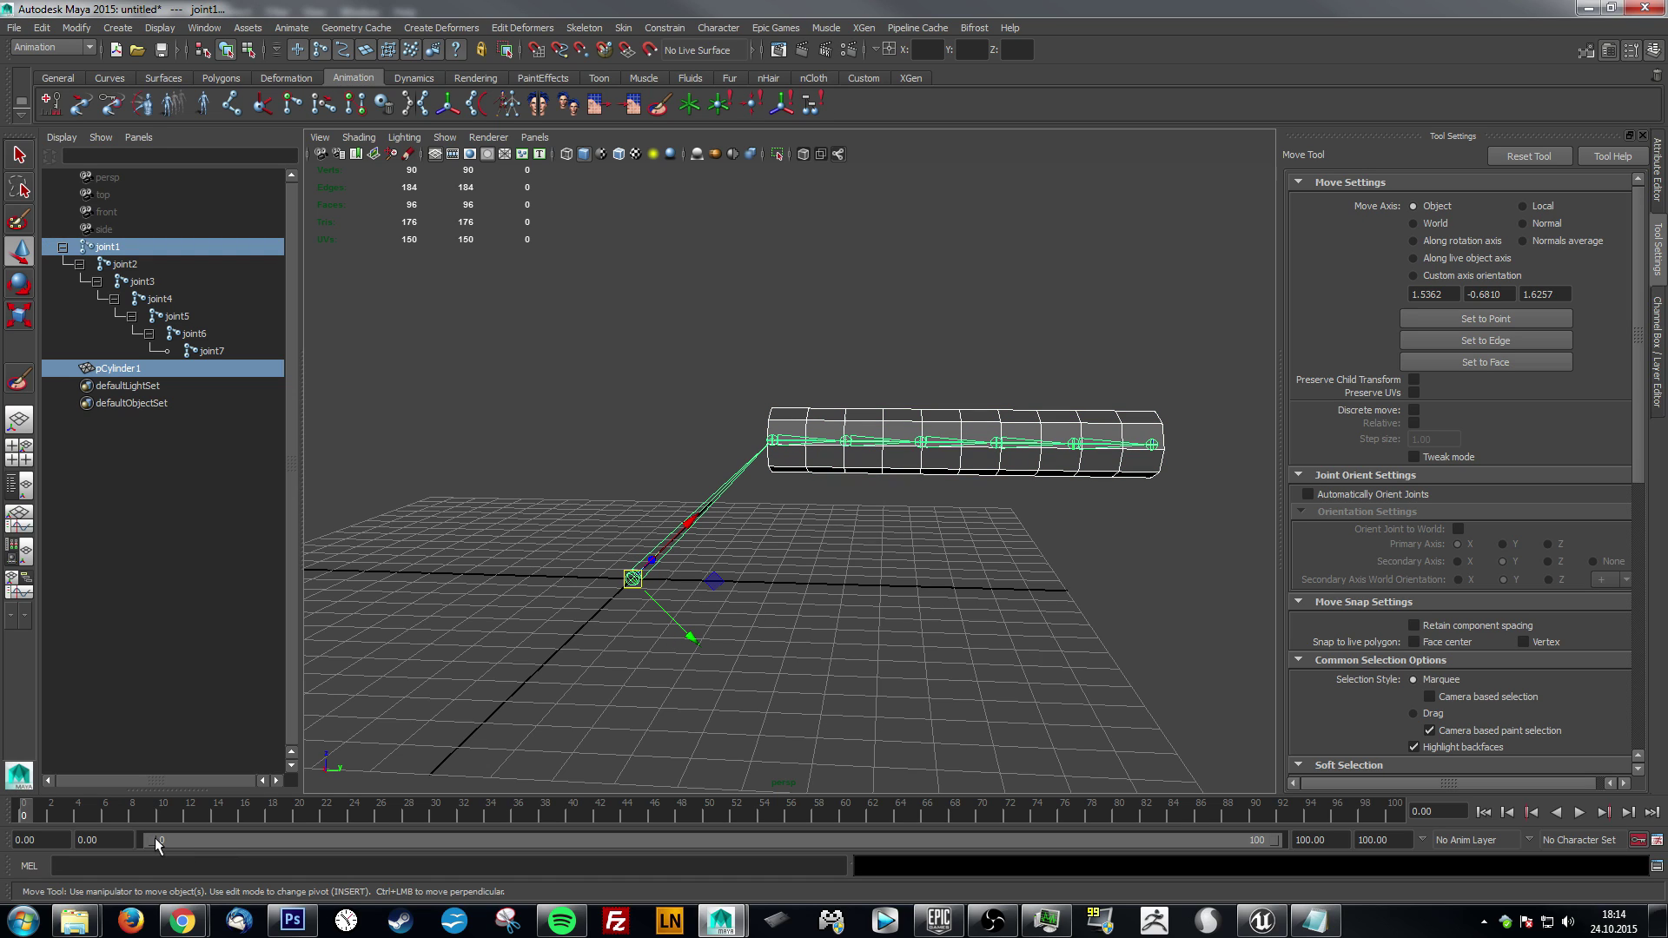
- Bring up the Ponytail Test folder in Explorer and select Long Ponytail.fbx
mouse_move(75, 921)
left_click(112, 864)
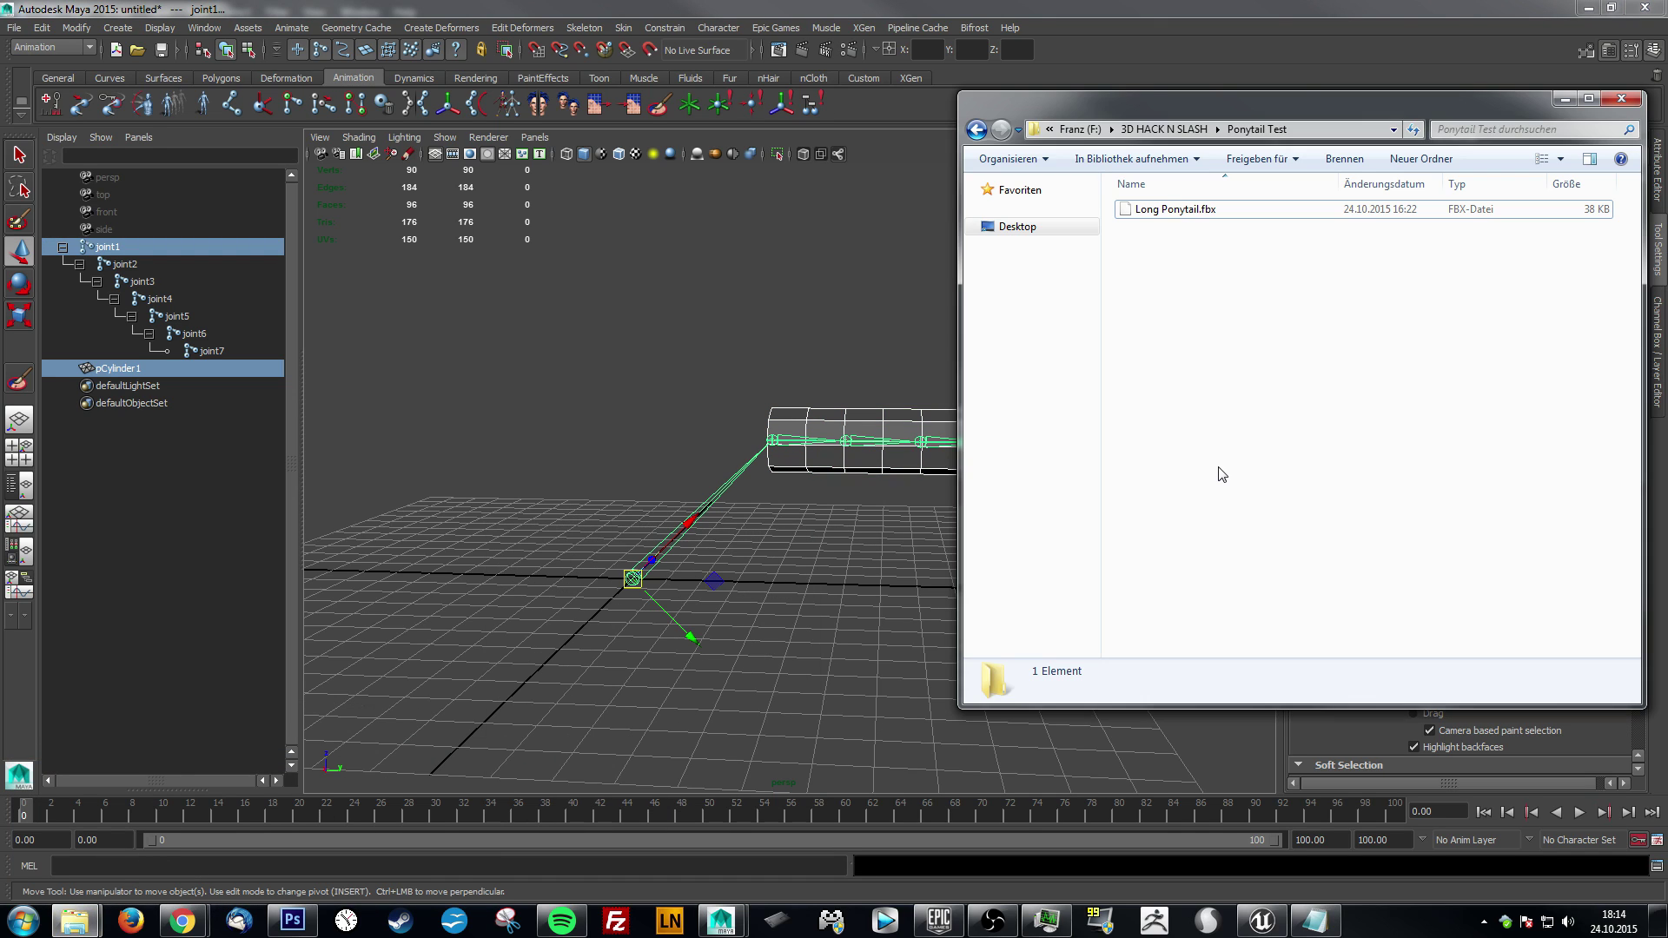
left_click(1196, 210)
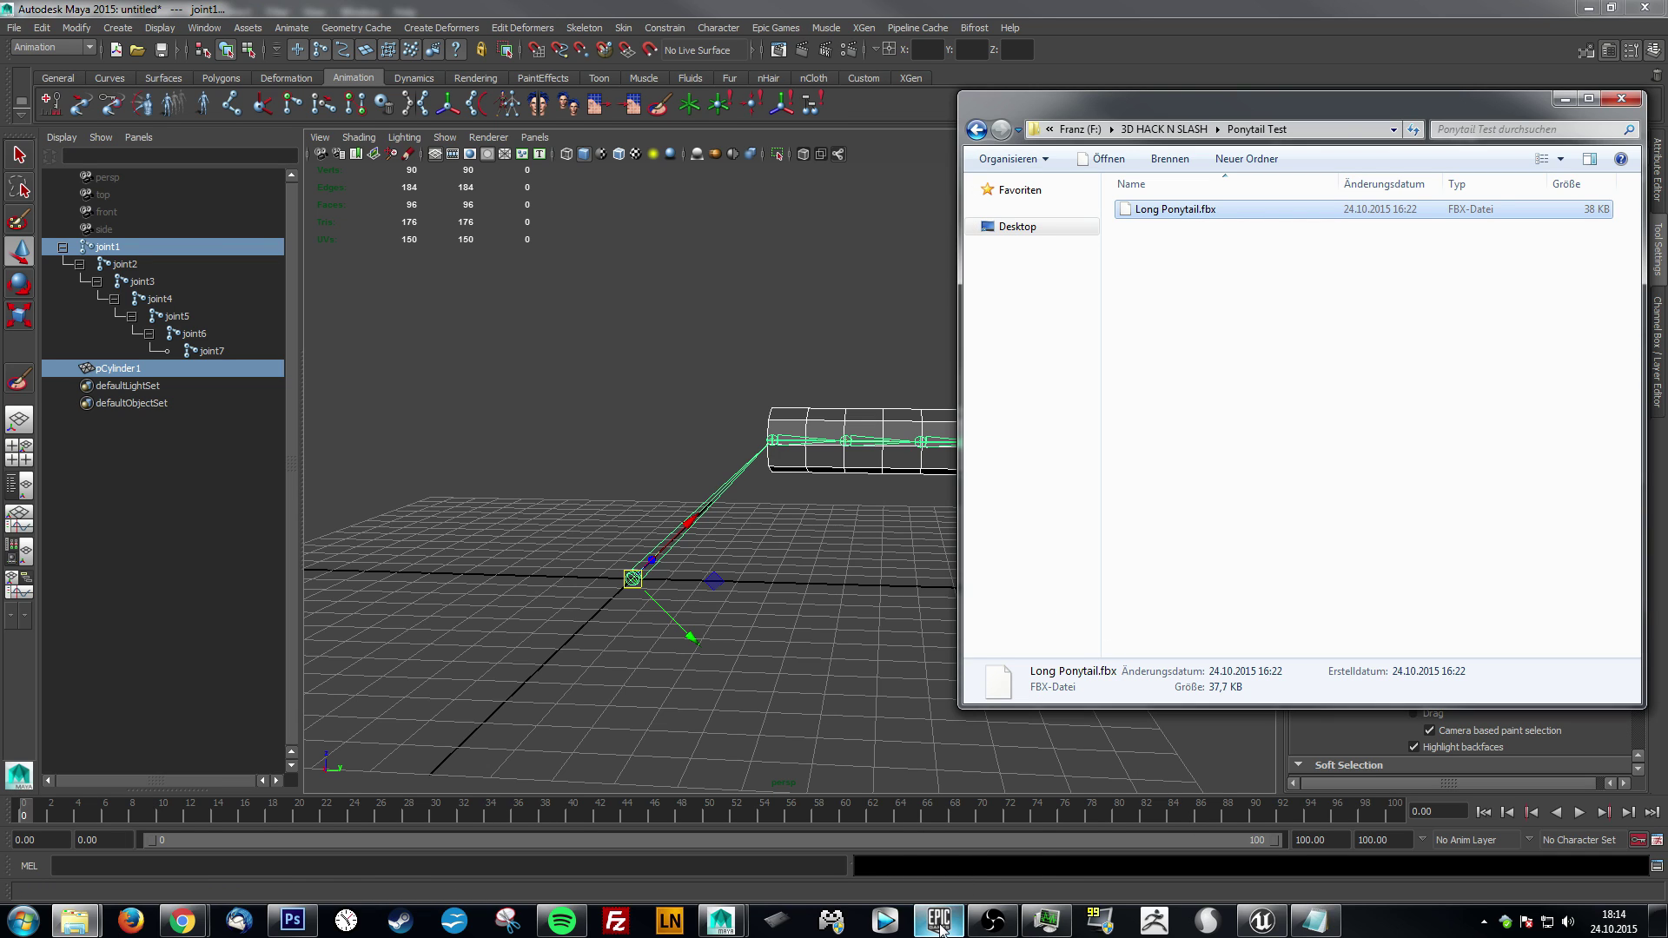
- Switch to Unreal Editor and drop Long Ponytail.fbx from Explorer into the Ponytail_Test/LongPonytail content folder
left_click(1260, 921)
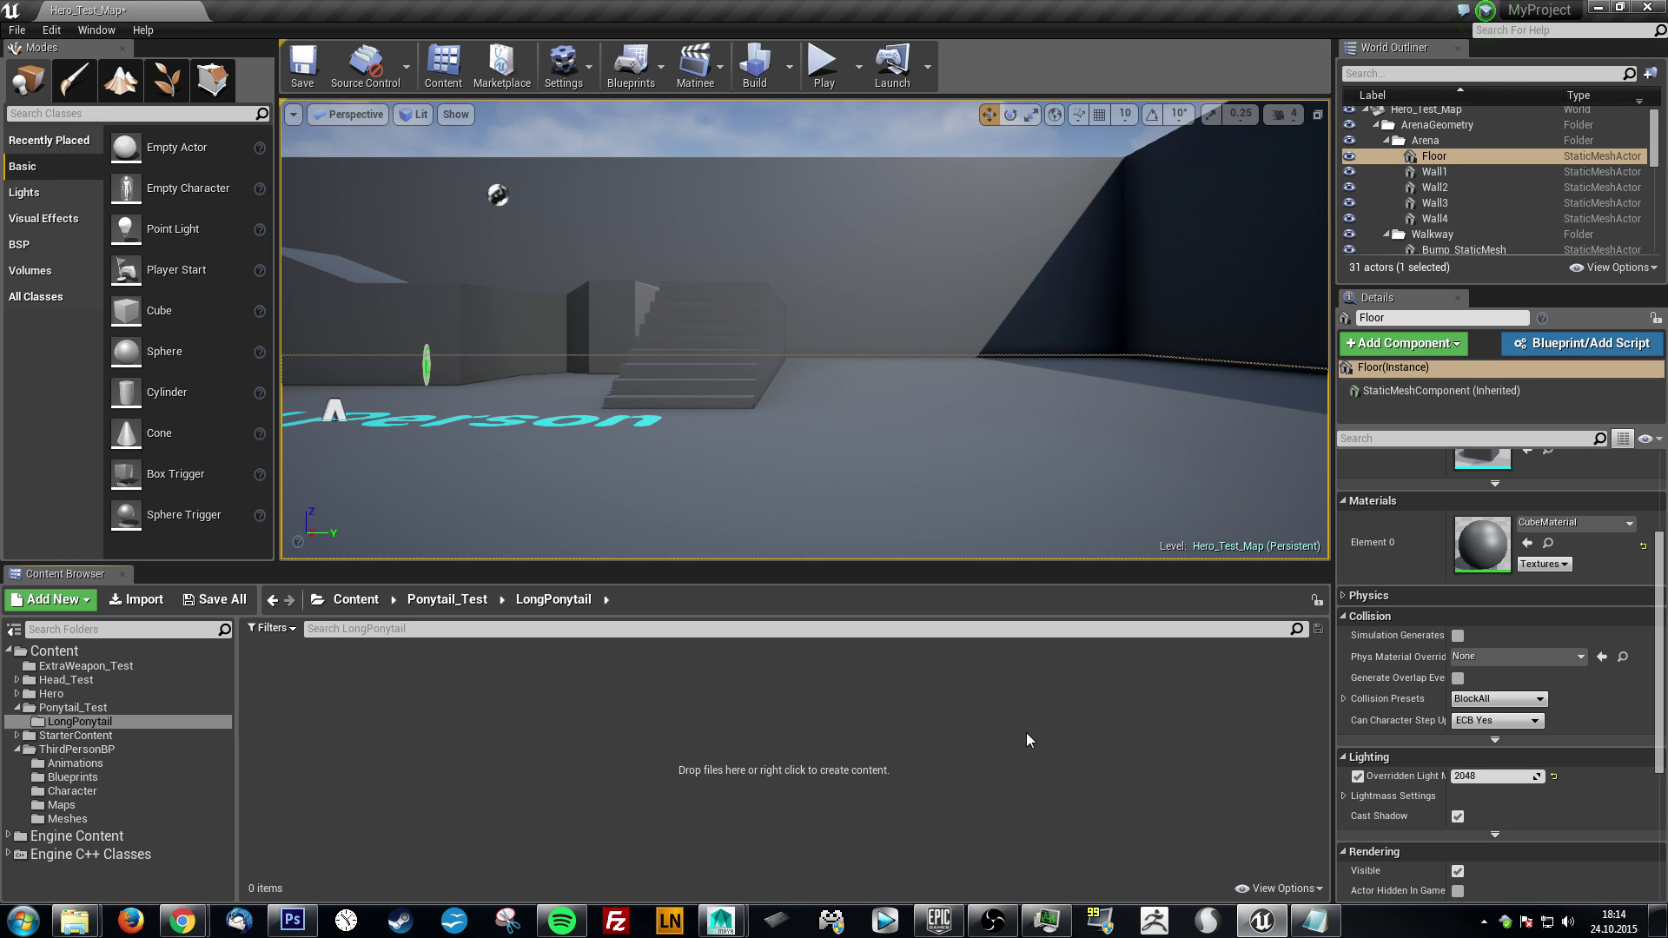
mouse_move(78, 921)
left_click(151, 832)
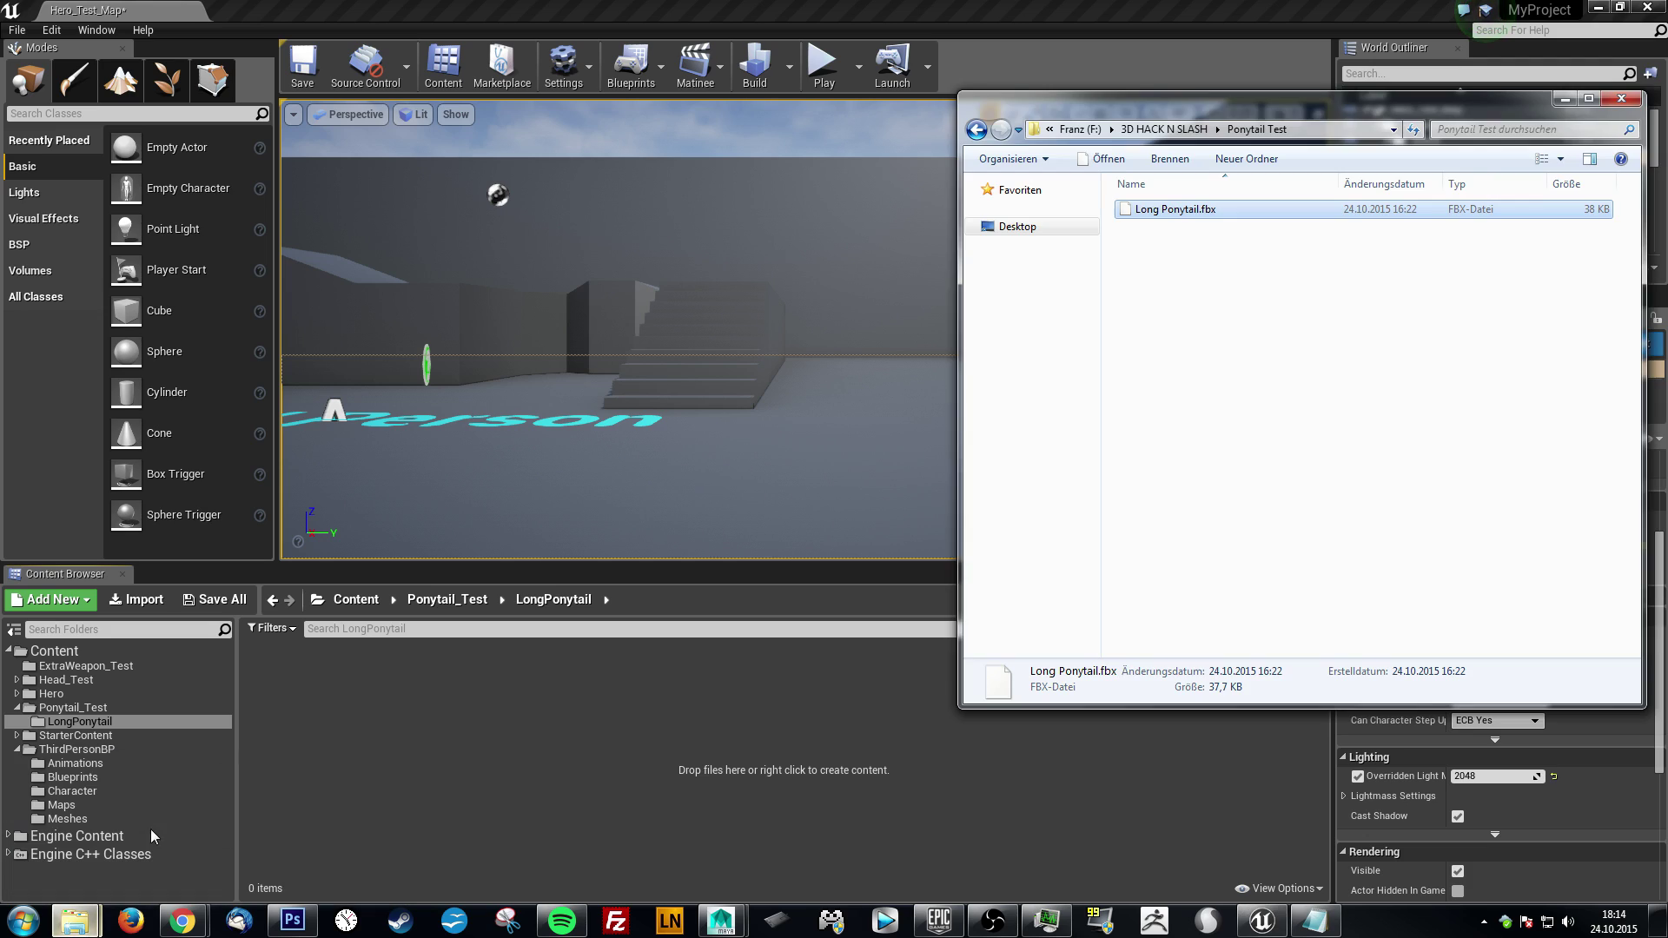
left_click_drag(1187, 108, 1211, 122)
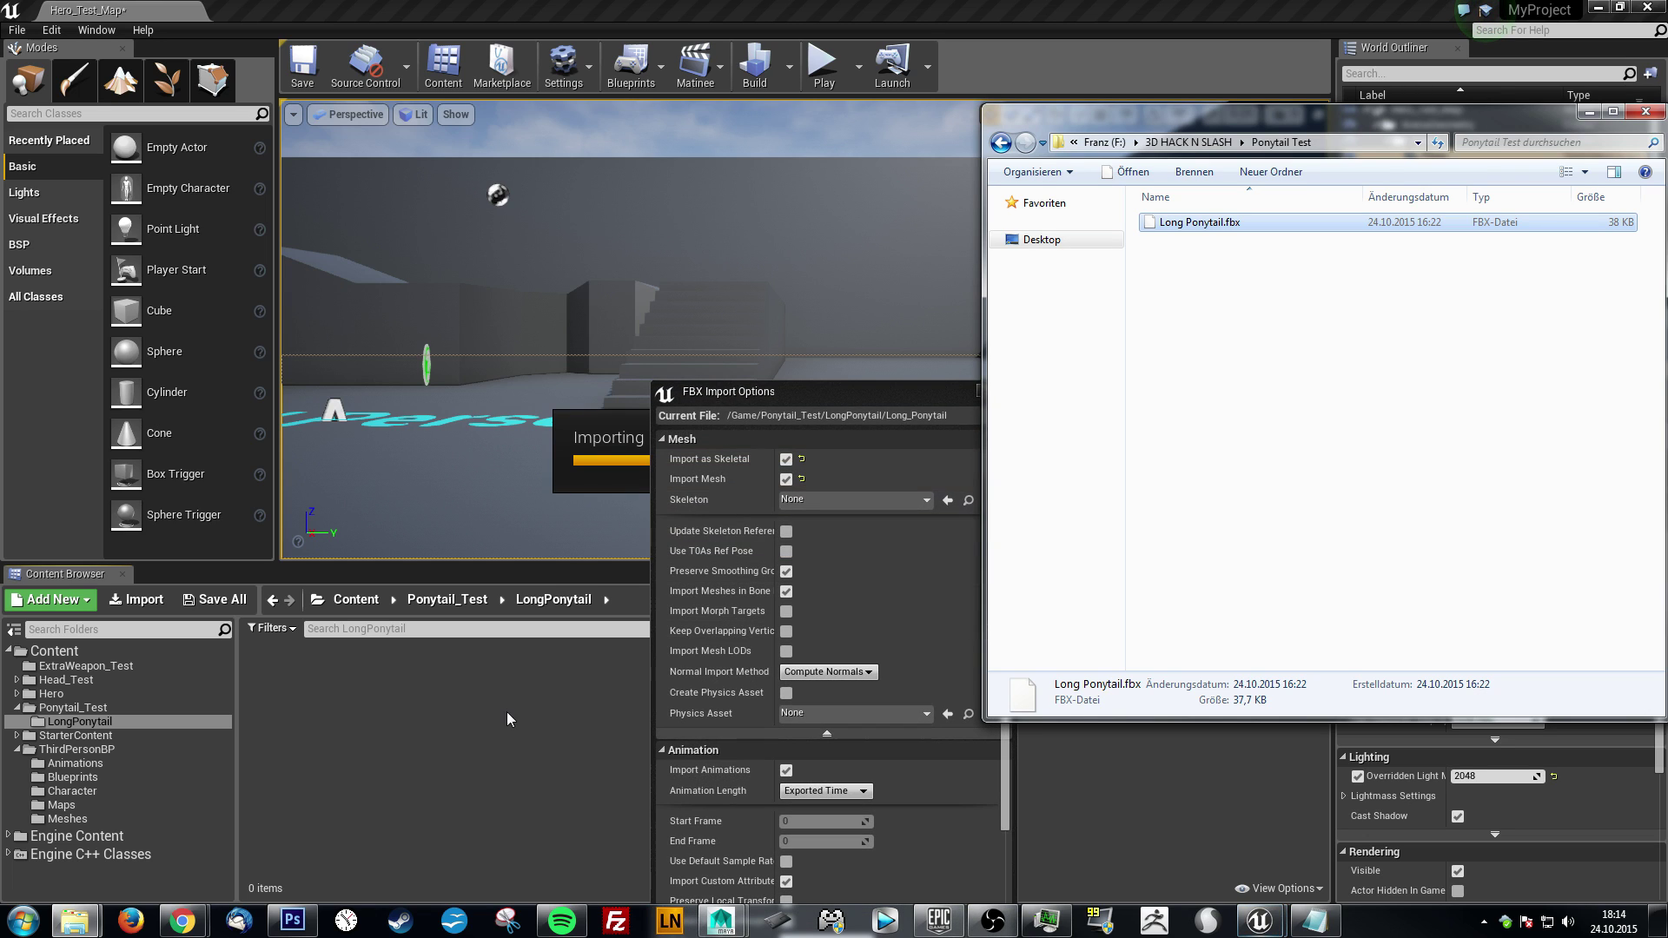
- Review the FBX import options and import Long_Ponytail as a skeletal mesh with no existing skeleton assigned
left_click_drag(832, 279, 621, 157)
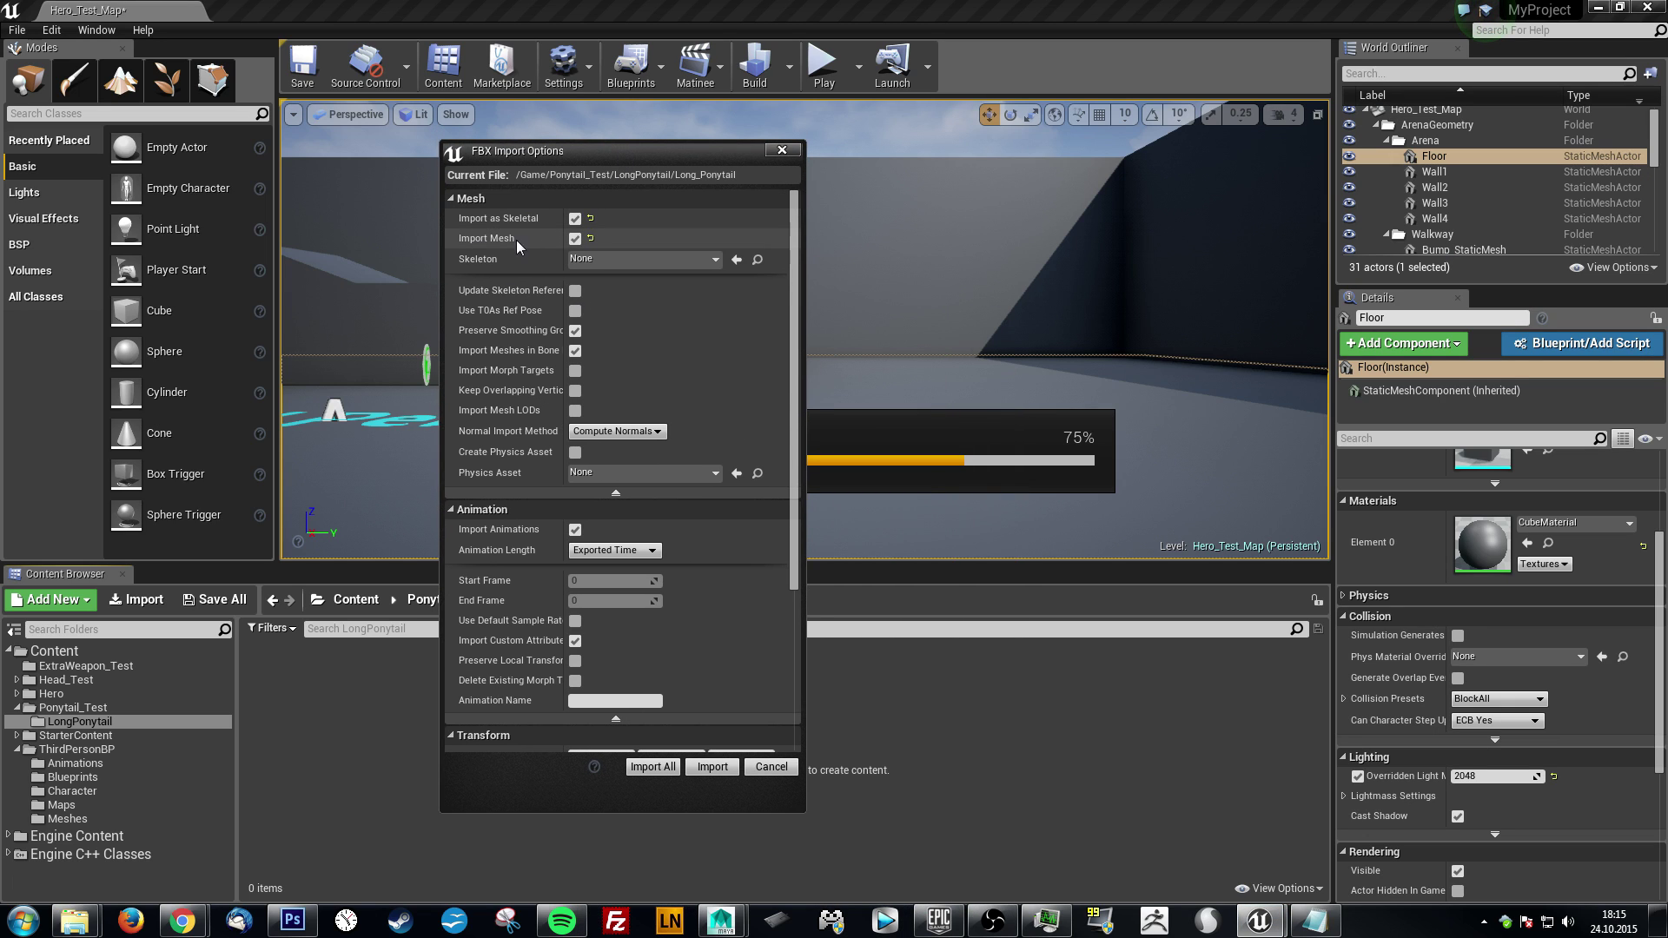
scroll(706, 491, "down", 5)
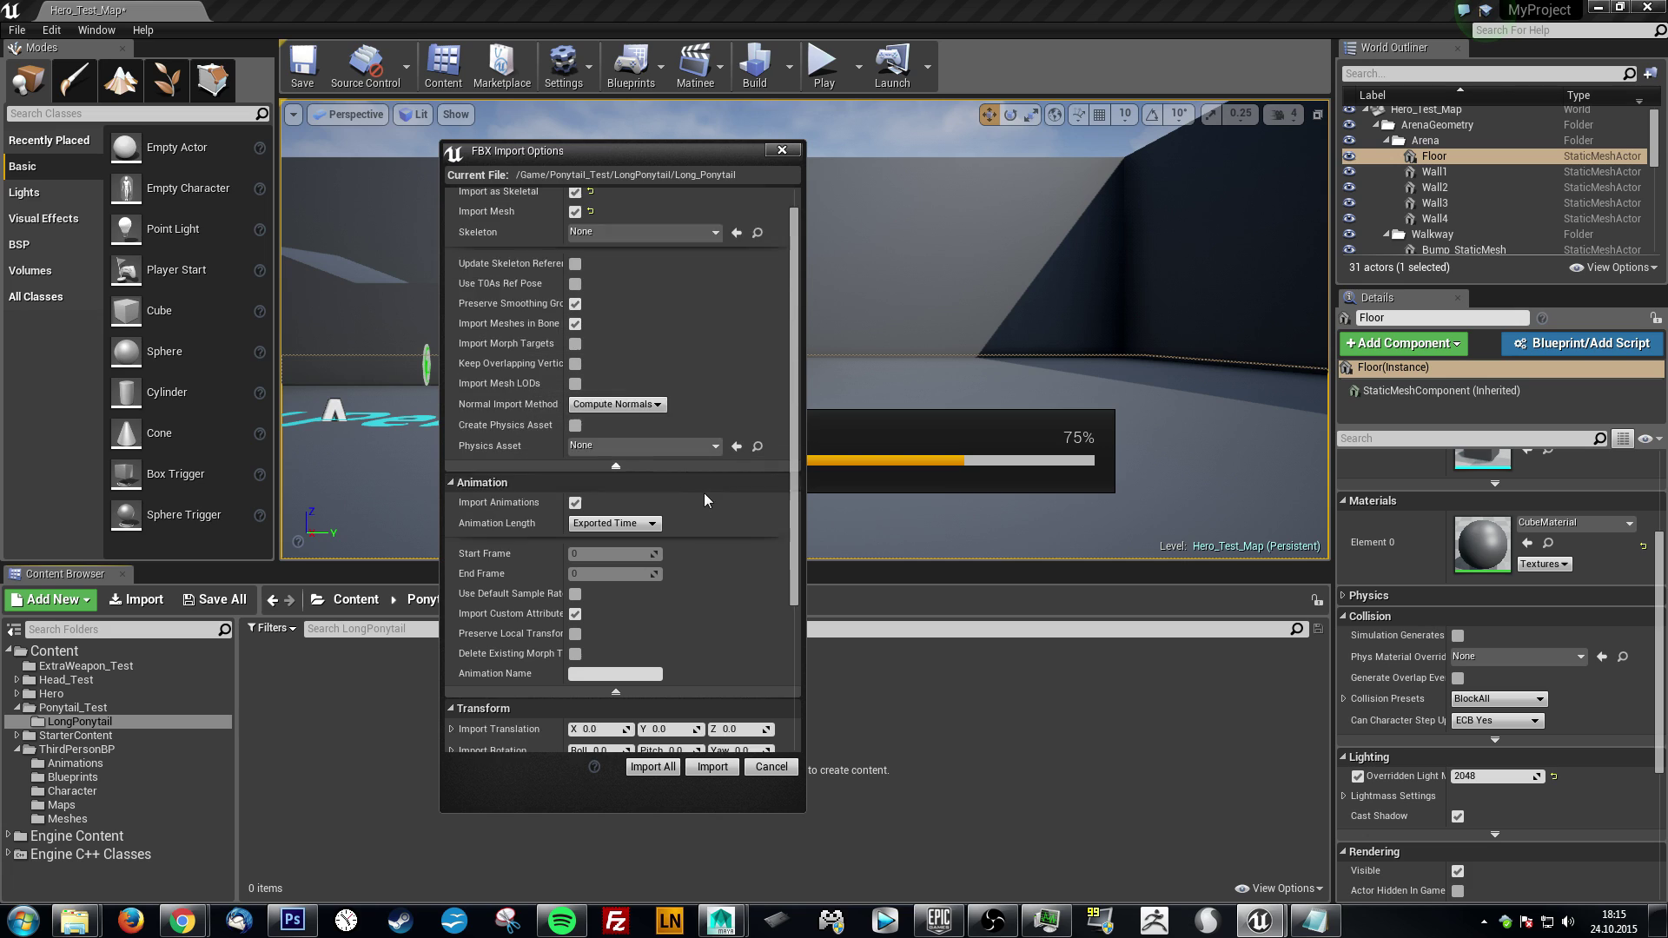
scroll(727, 404, "up", 5)
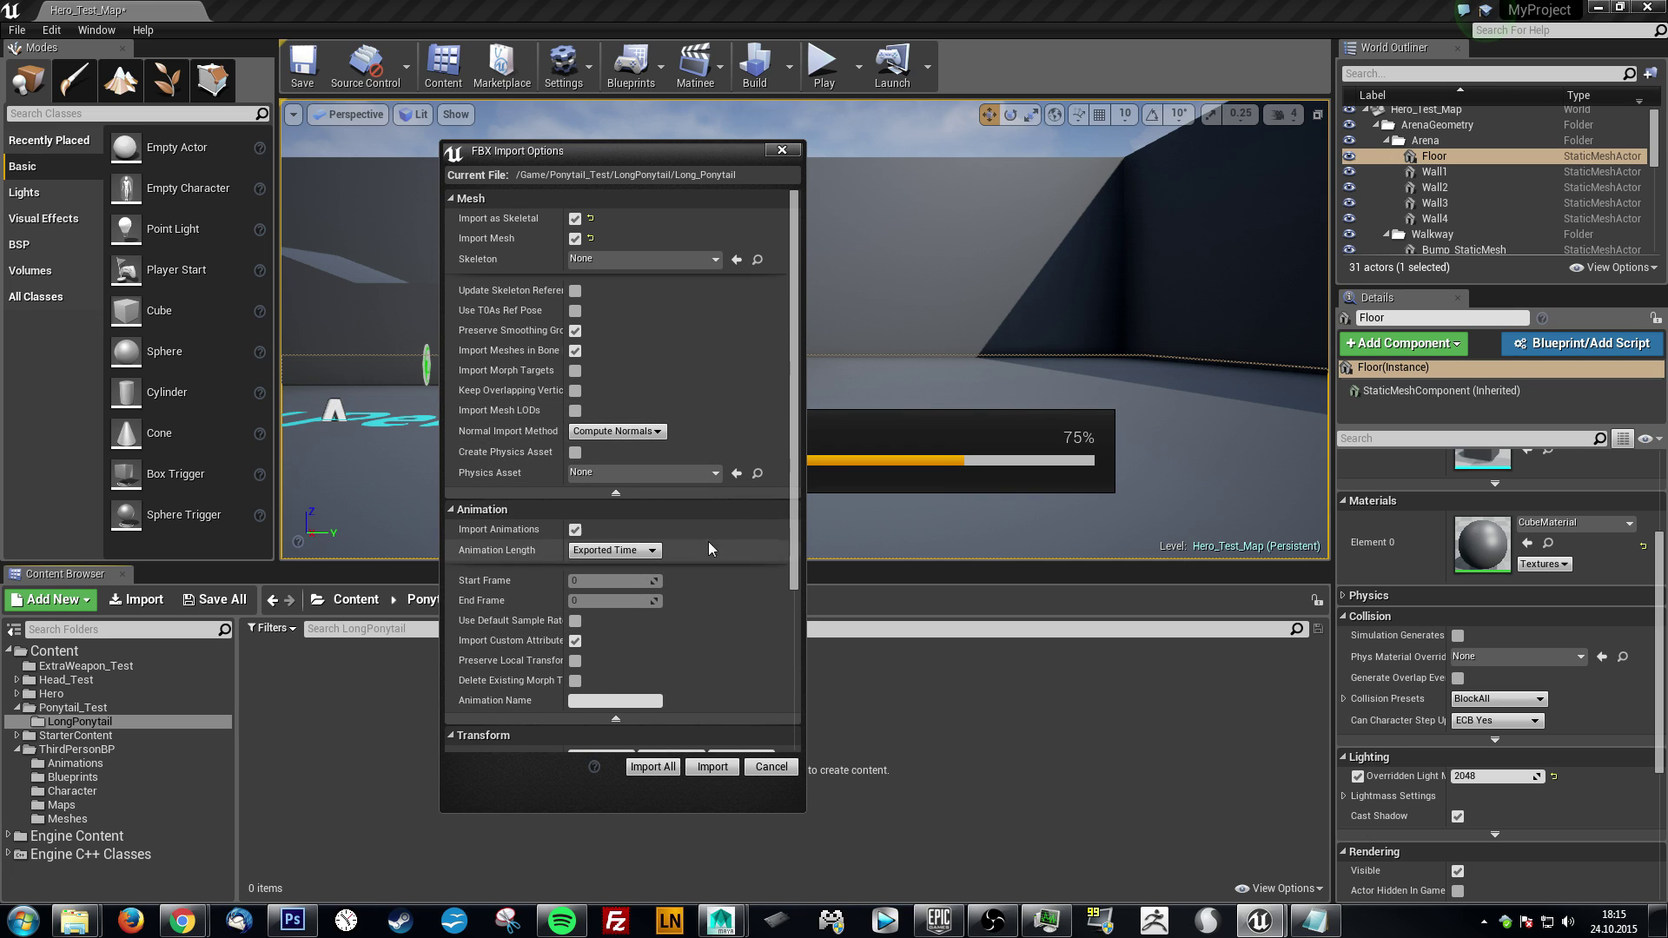
left_click(714, 773)
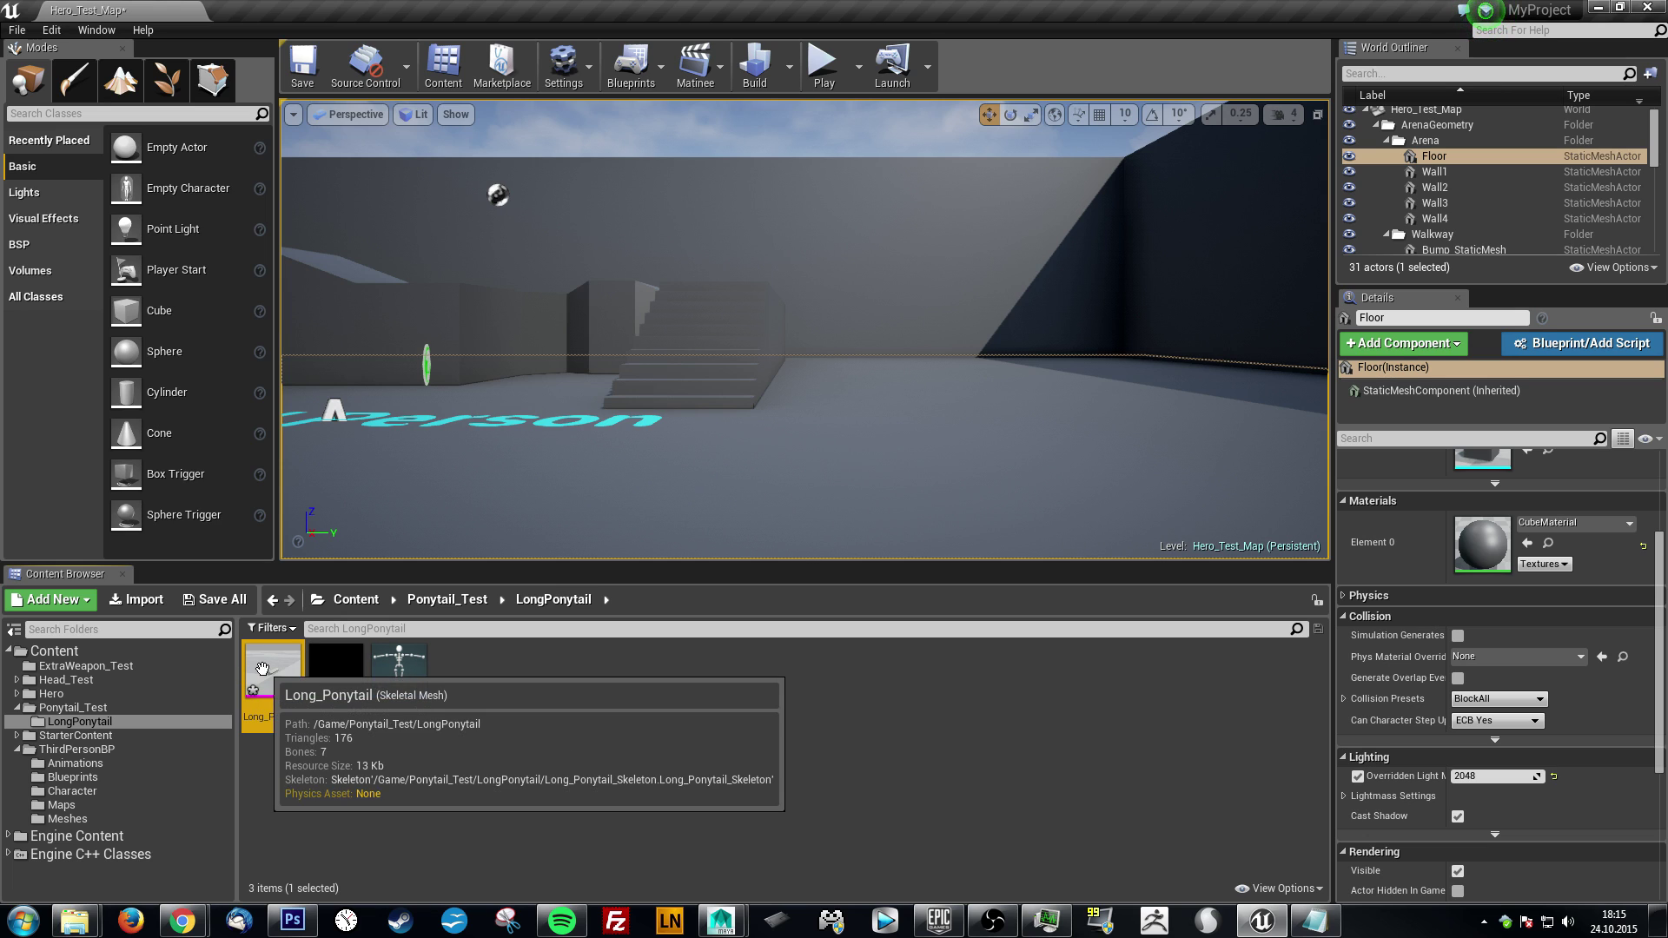
- Save all modified content, including Hero_Test_Map and the Long_Ponytail assets, continuing past the external reference warning
left_click(212, 601)
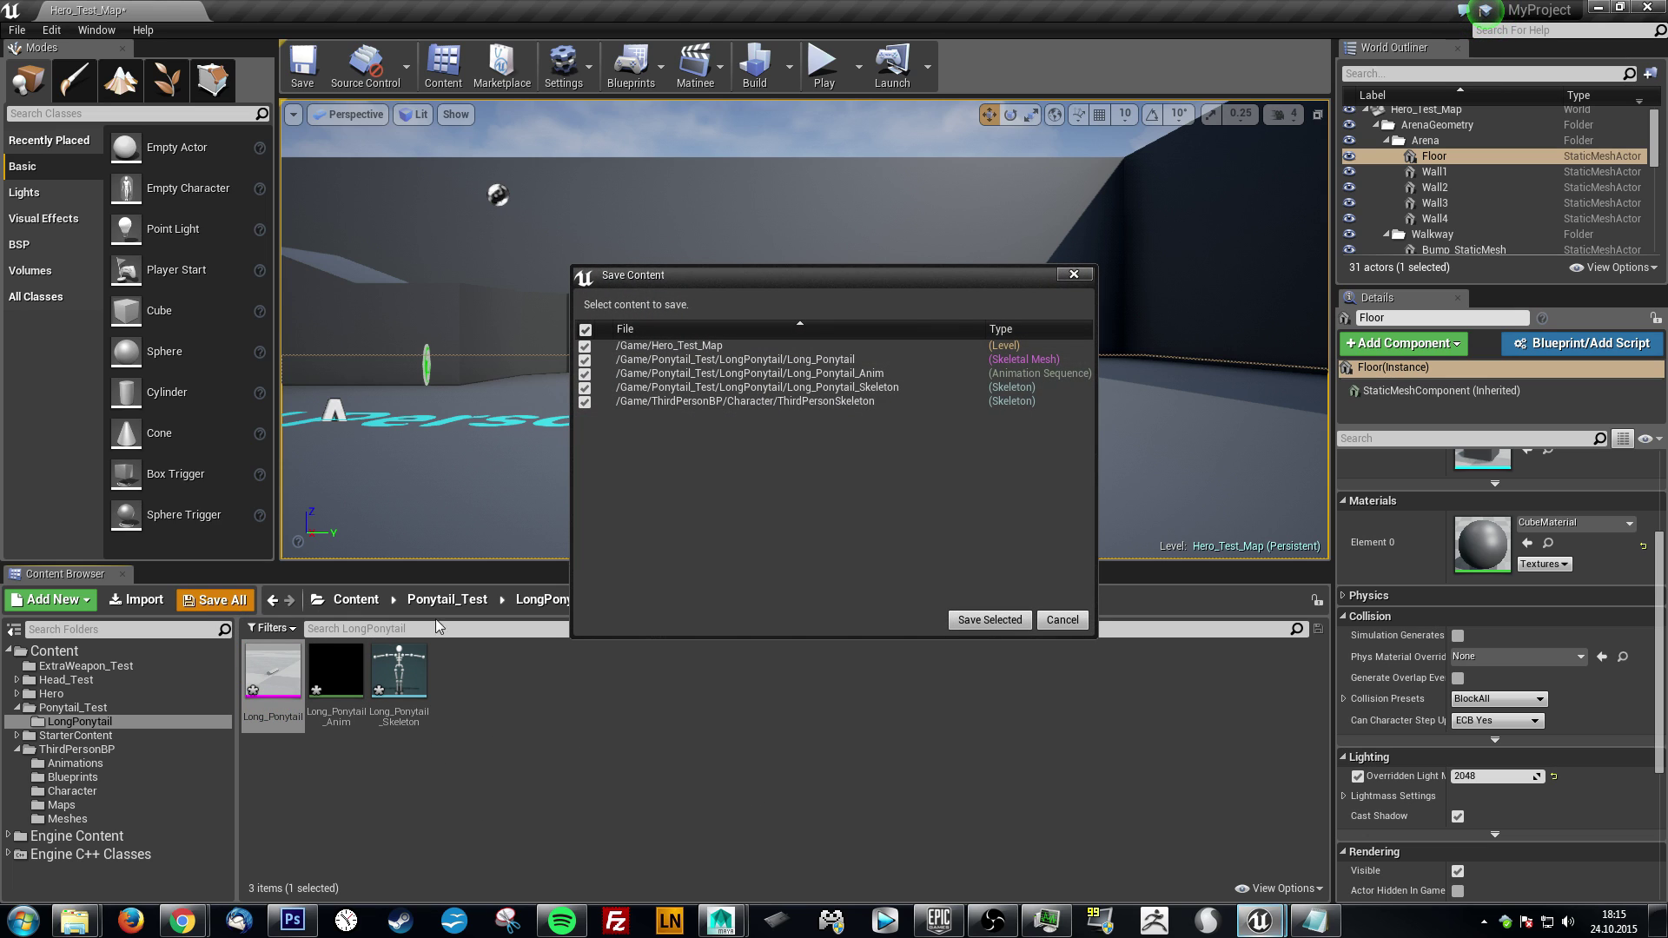
left_click(982, 622)
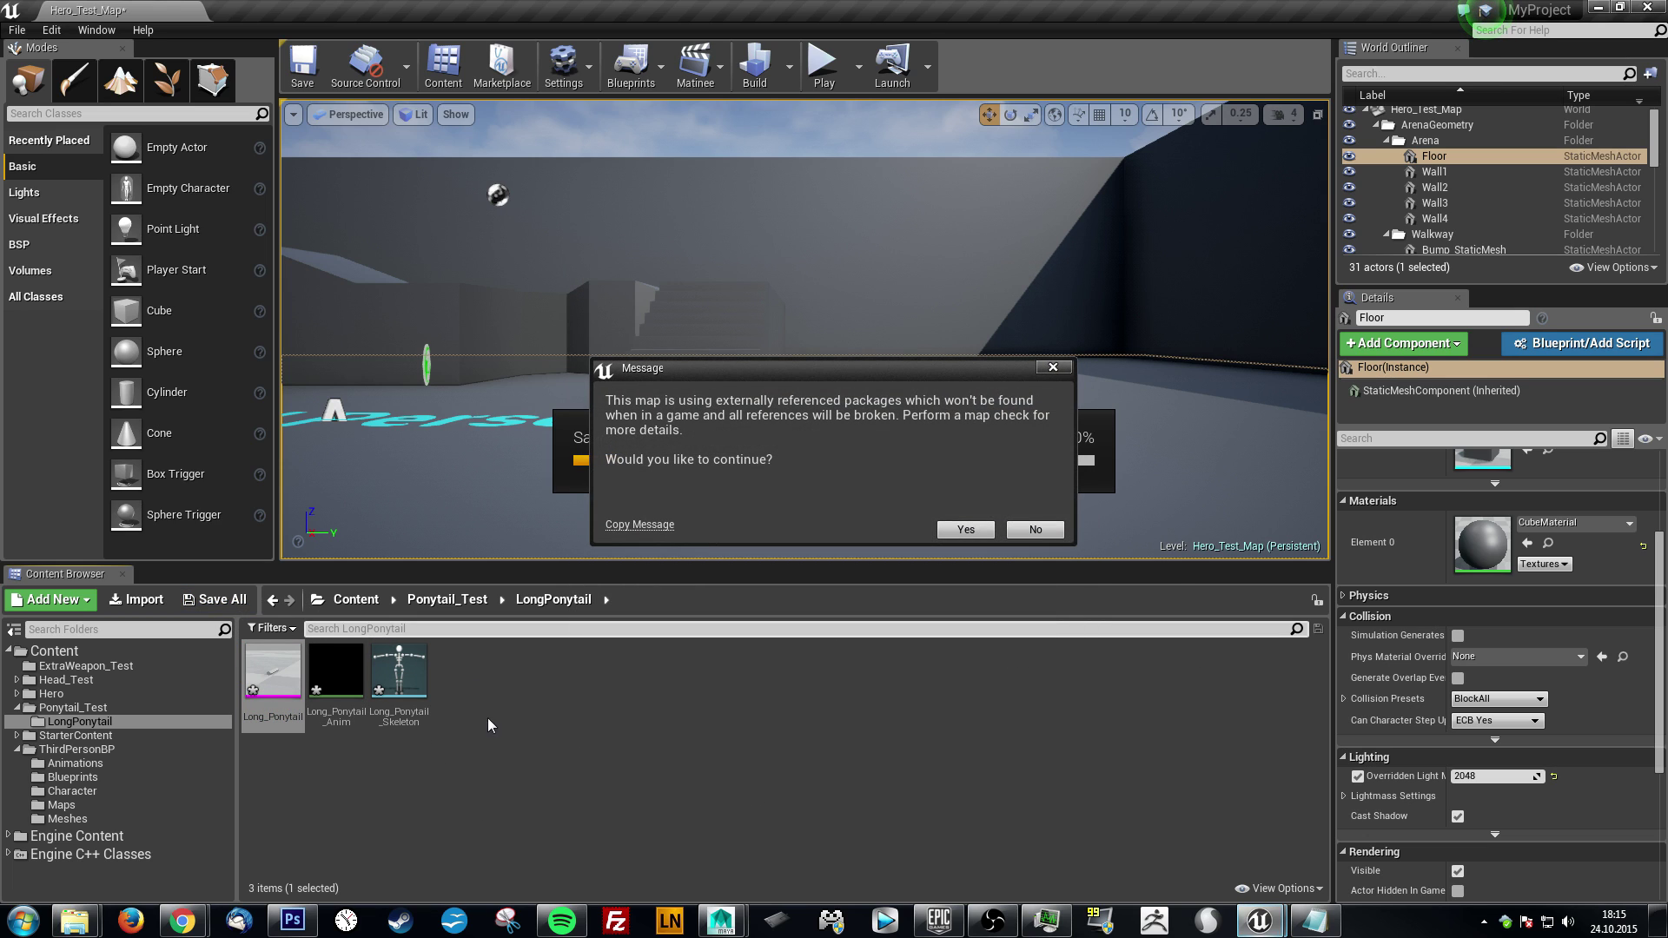
left_click(965, 529)
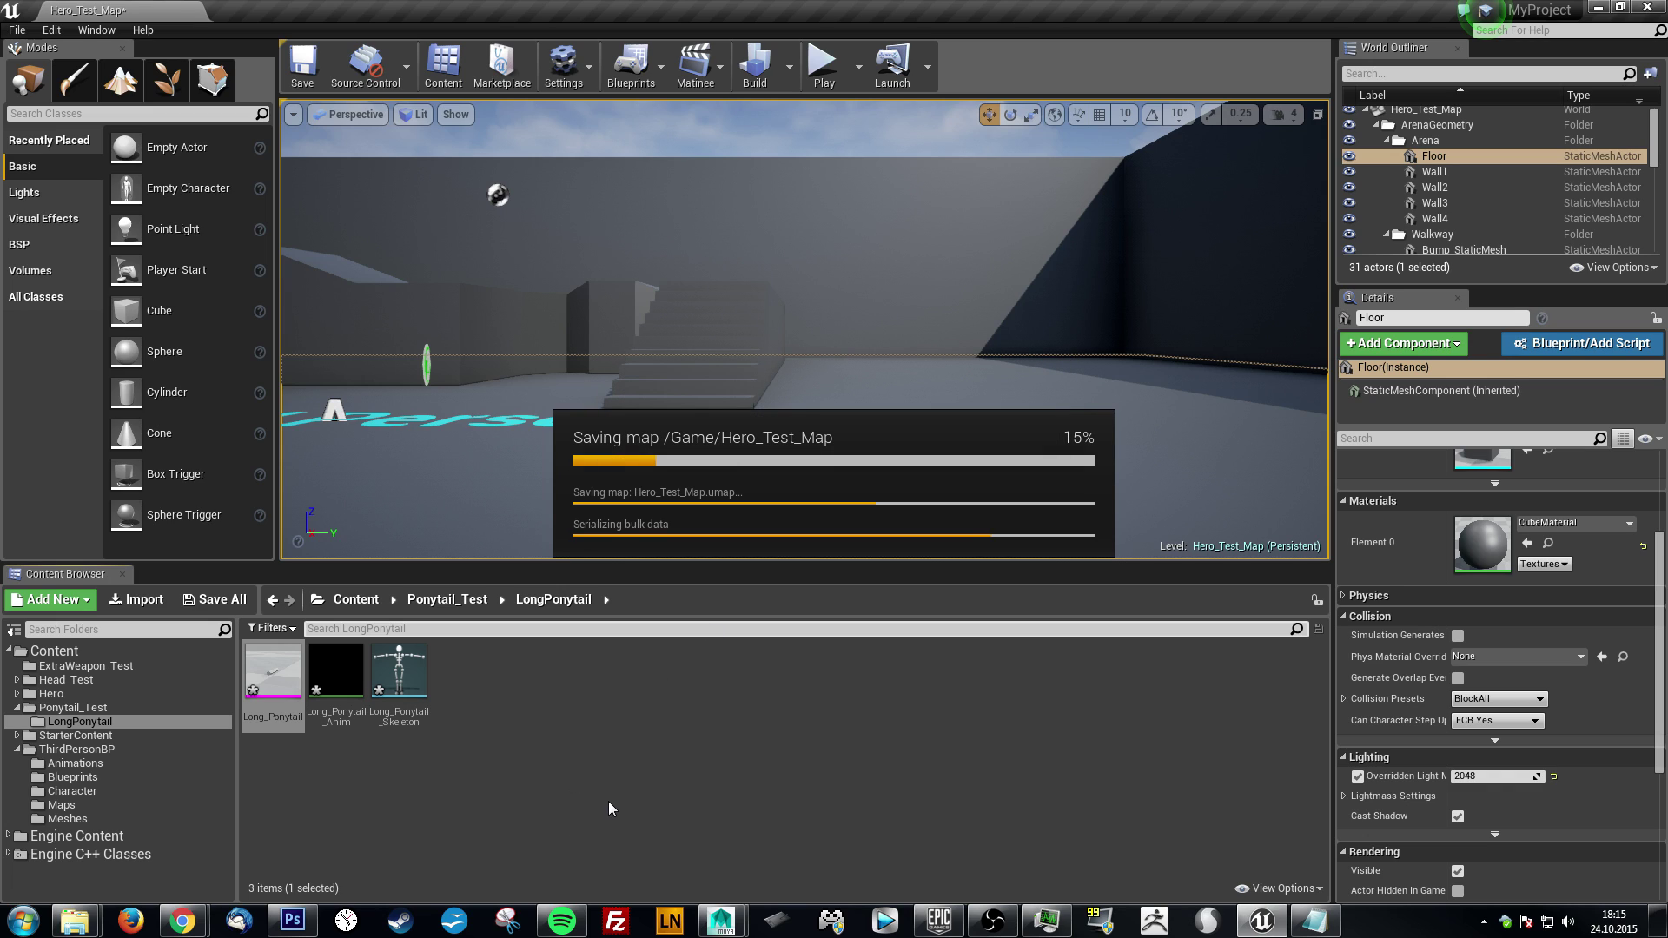
- Open the Long_Ponytail skeletal mesh, look it over in its editor, and close the editor
left_click(267, 689)
double_click(267, 688)
mouse_move(916, 486)
right_mouse_down()
mouse_move(1077, 495)
mouse_move(1191, 417)
mouse_move(1225, 469)
mouse_move(1207, 491)
mouse_move(908, 506)
right_mouse_up()
left_click(194, 10)
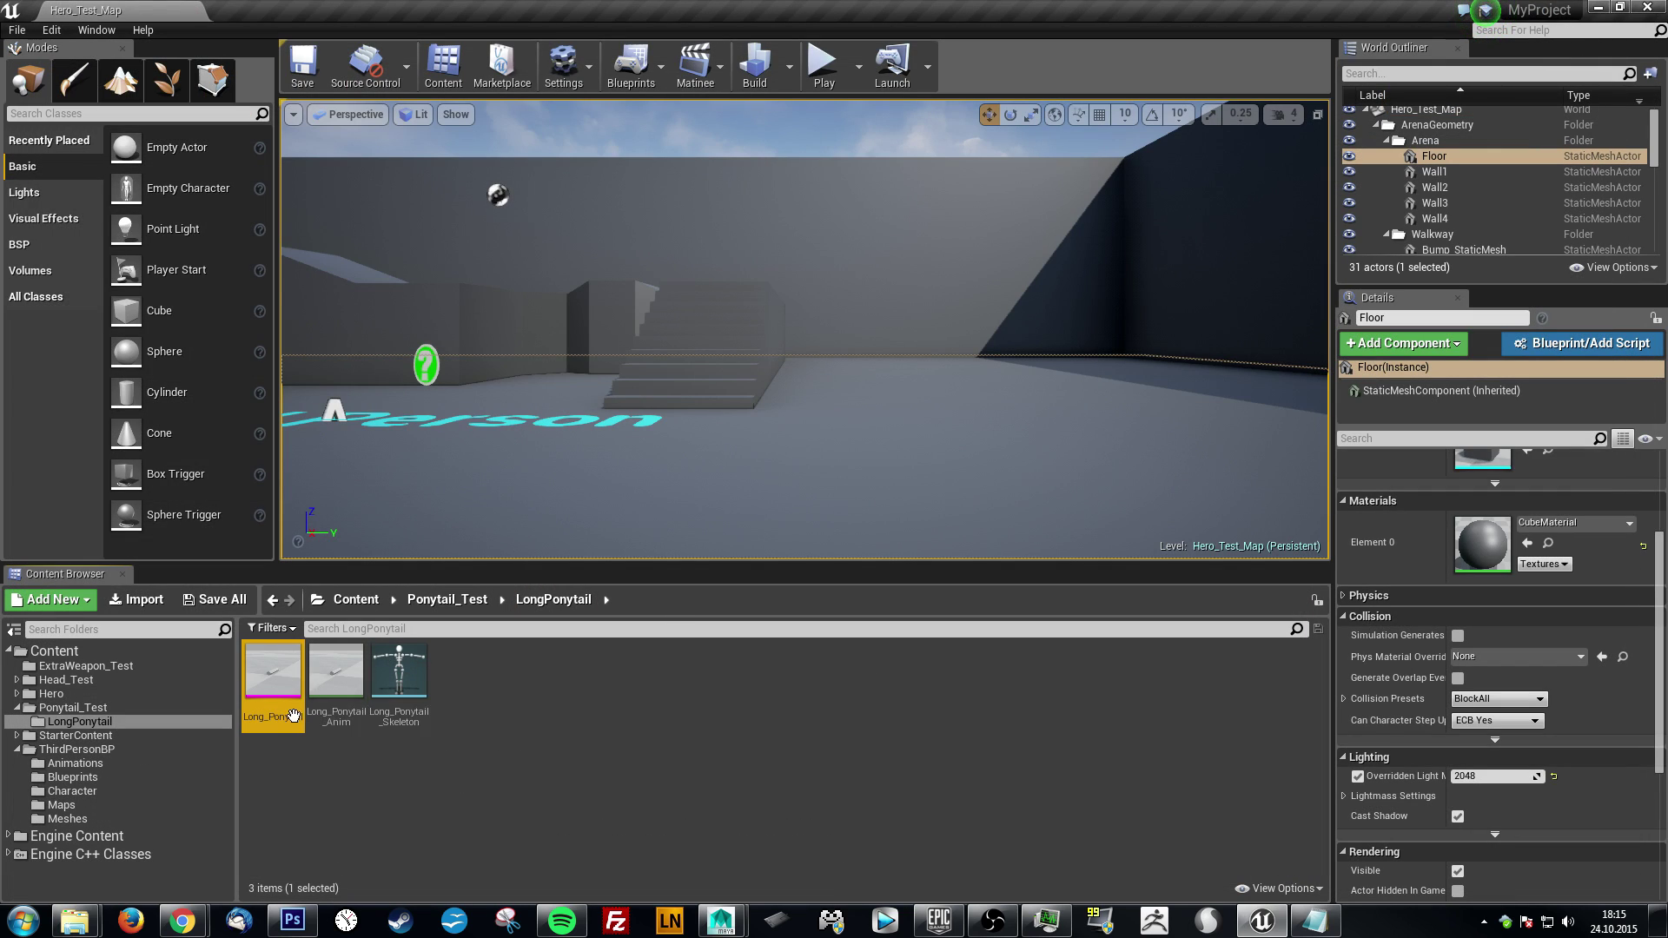
- Create a physics asset from the Long_Ponytail skeletal mesh with minimum bone size 5.0, Sphyl collision geometry and Limited angular constraints
mouse_move(282, 688)
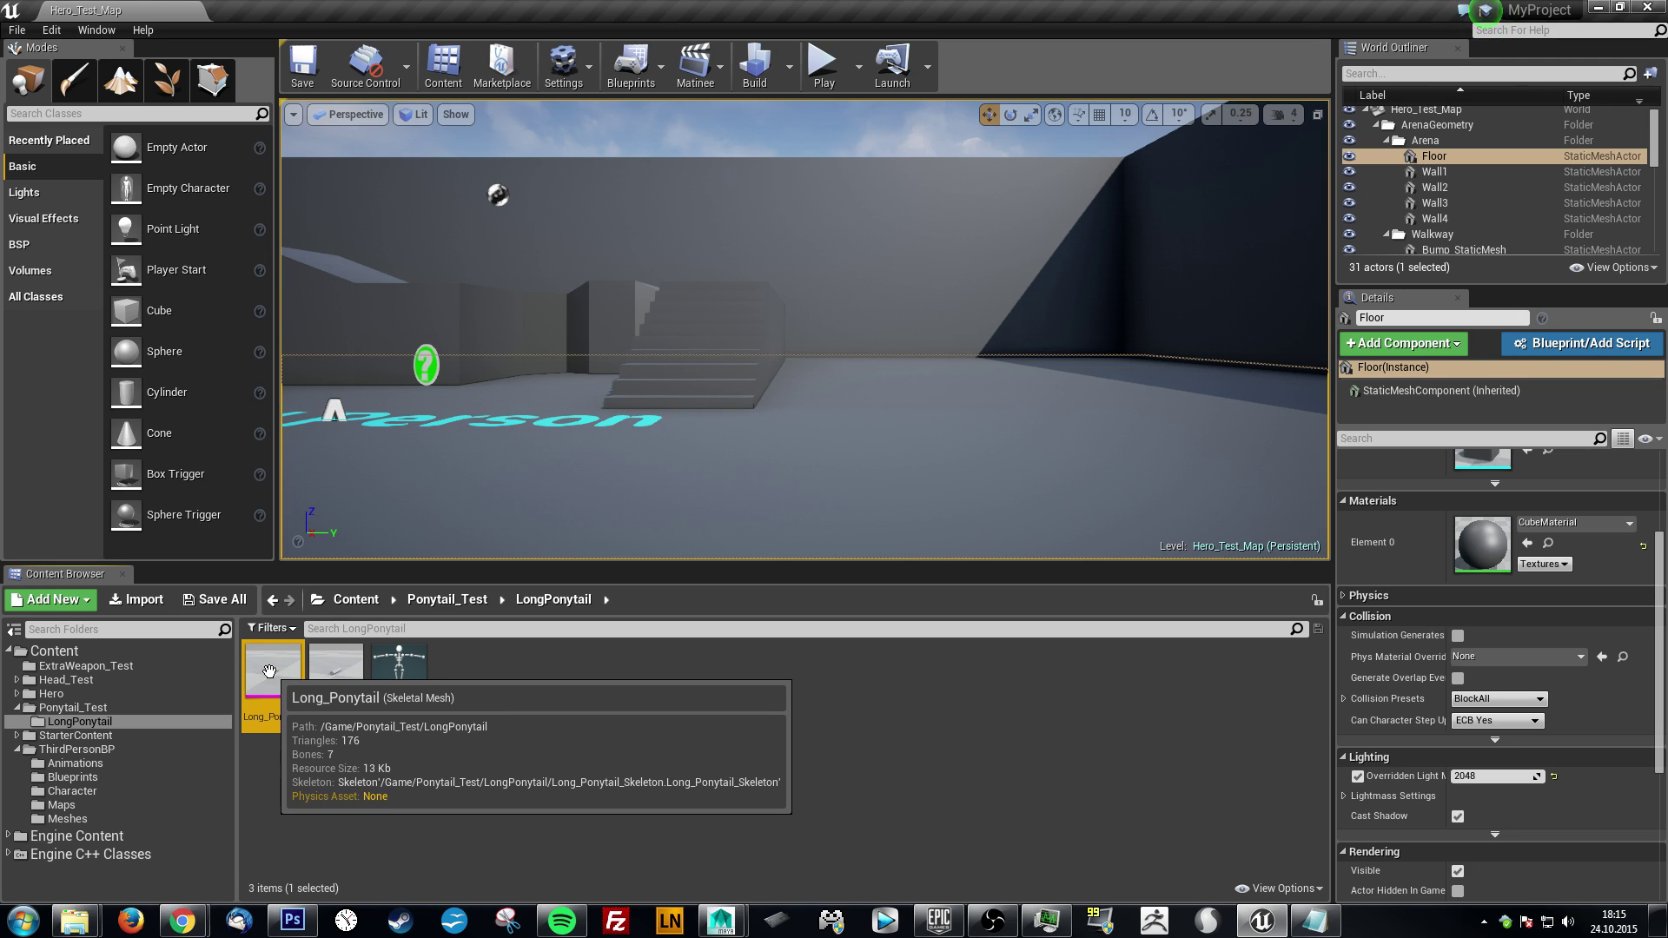
right_click(270, 669)
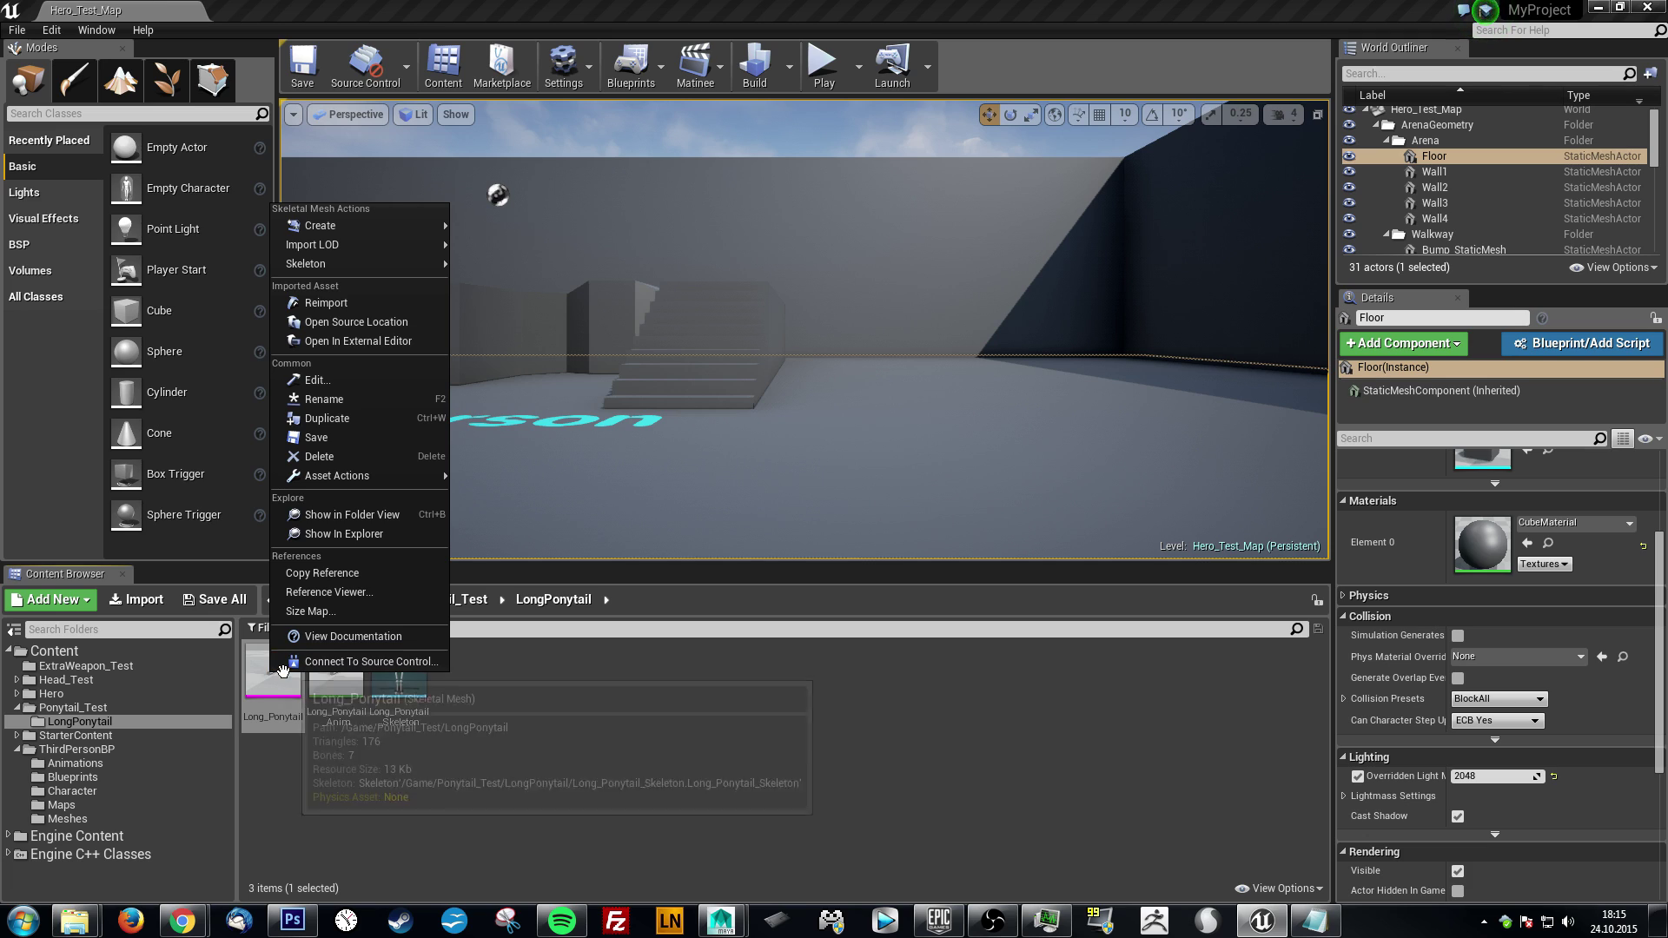
mouse_move(398, 227)
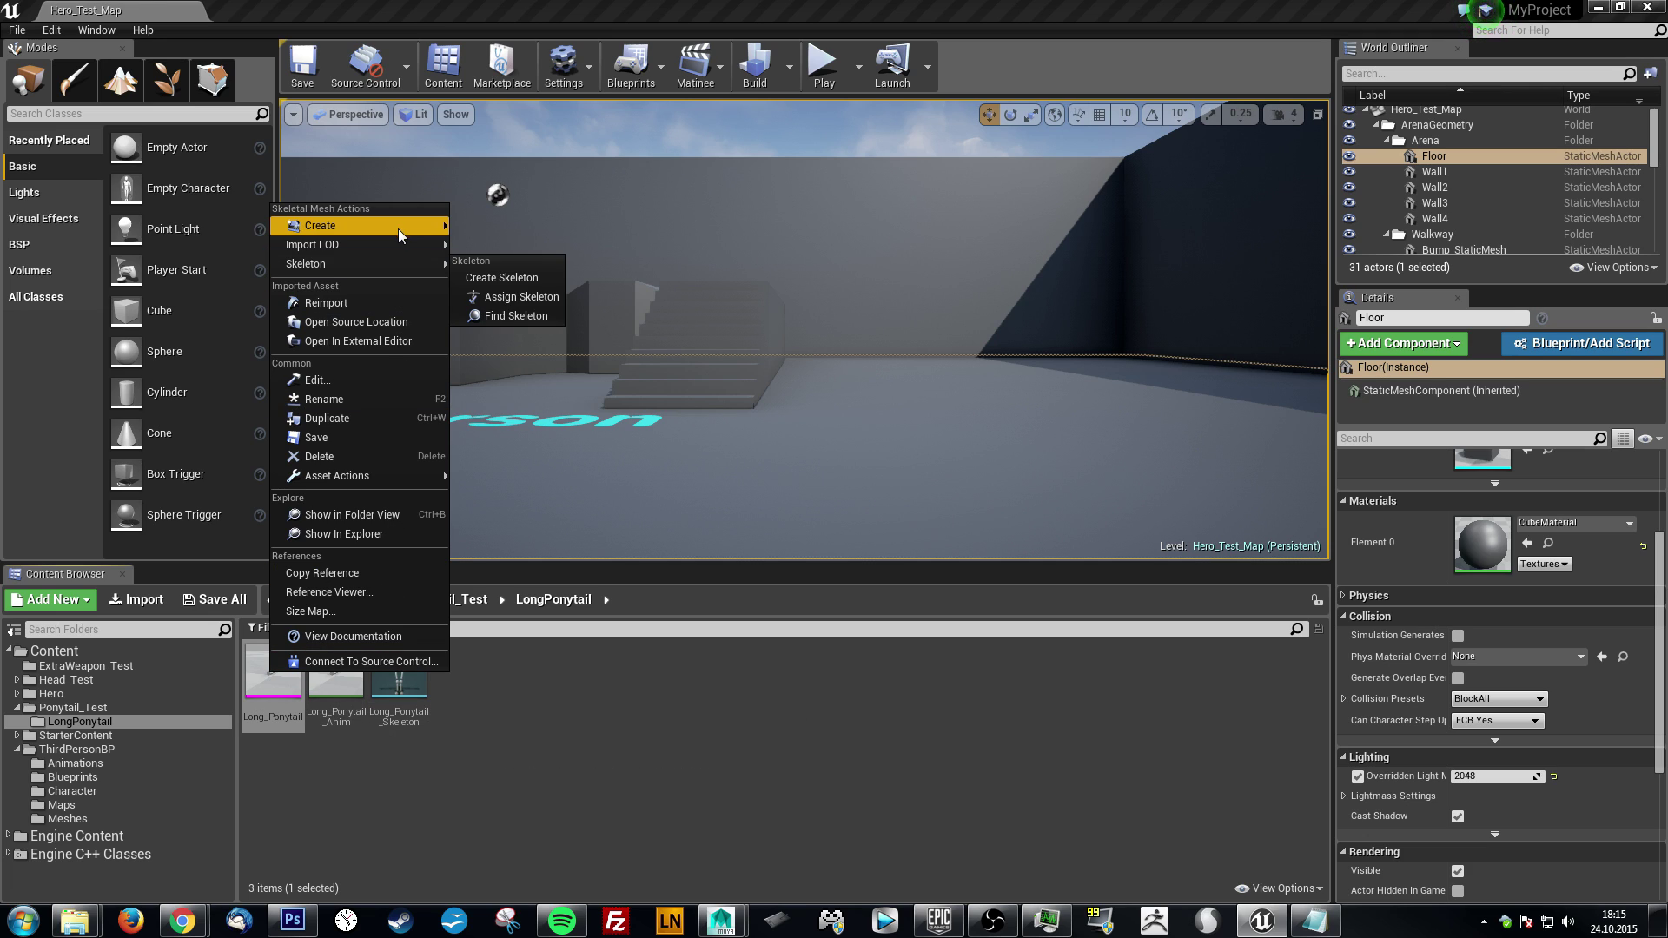
left_click(495, 239)
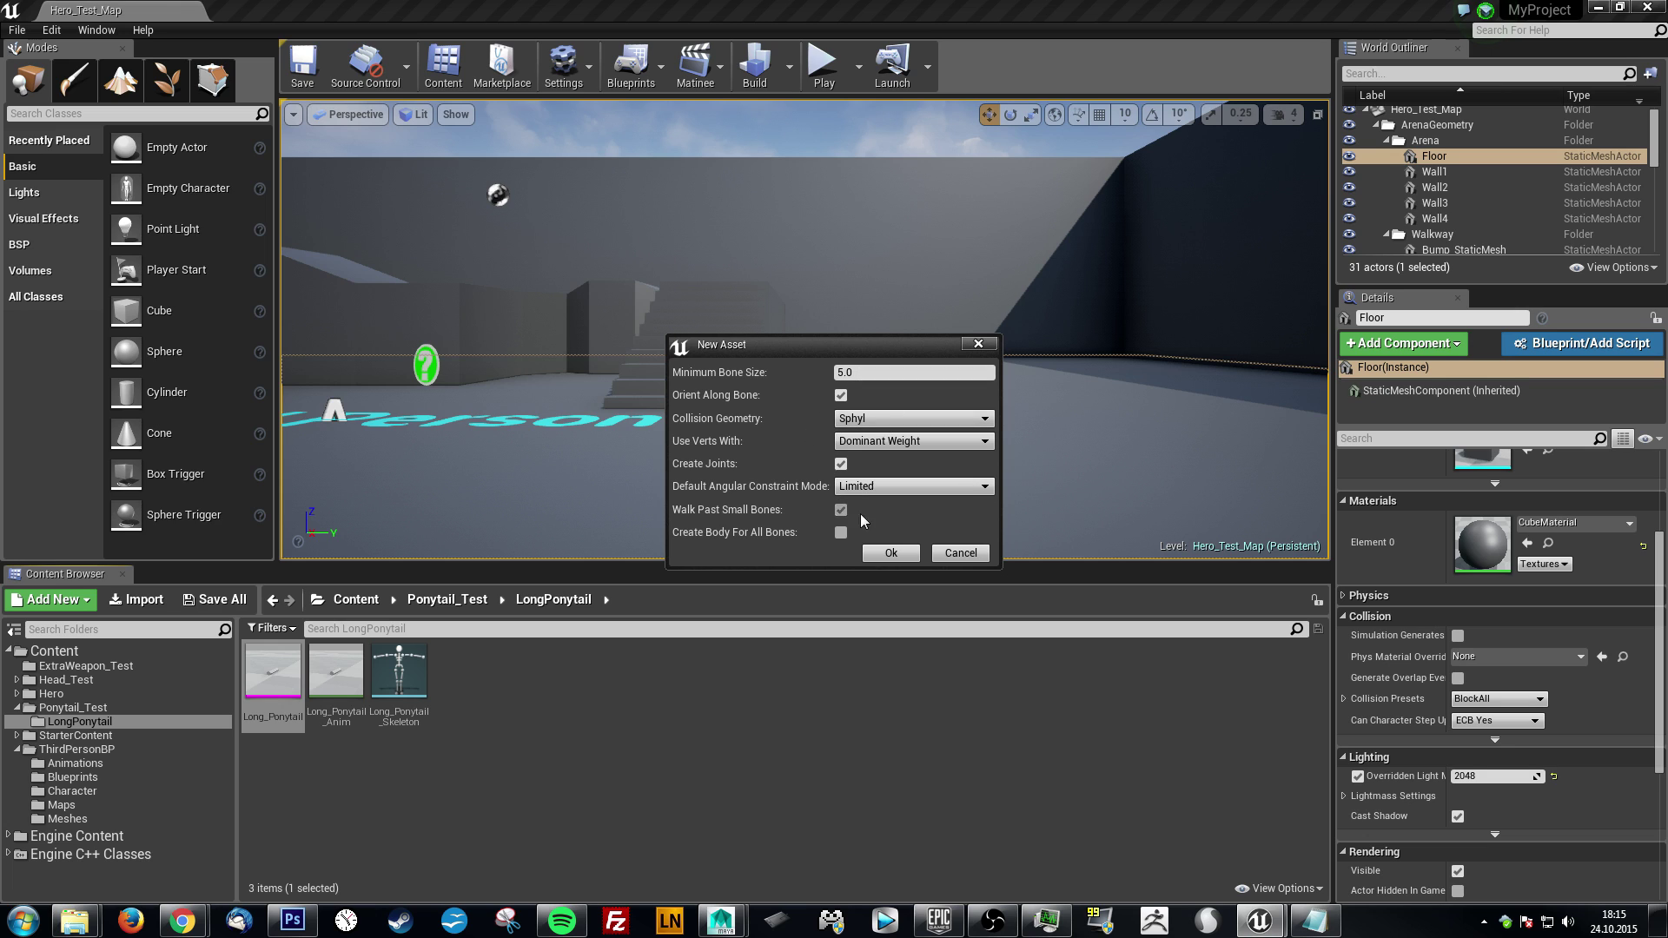
left_click(891, 553)
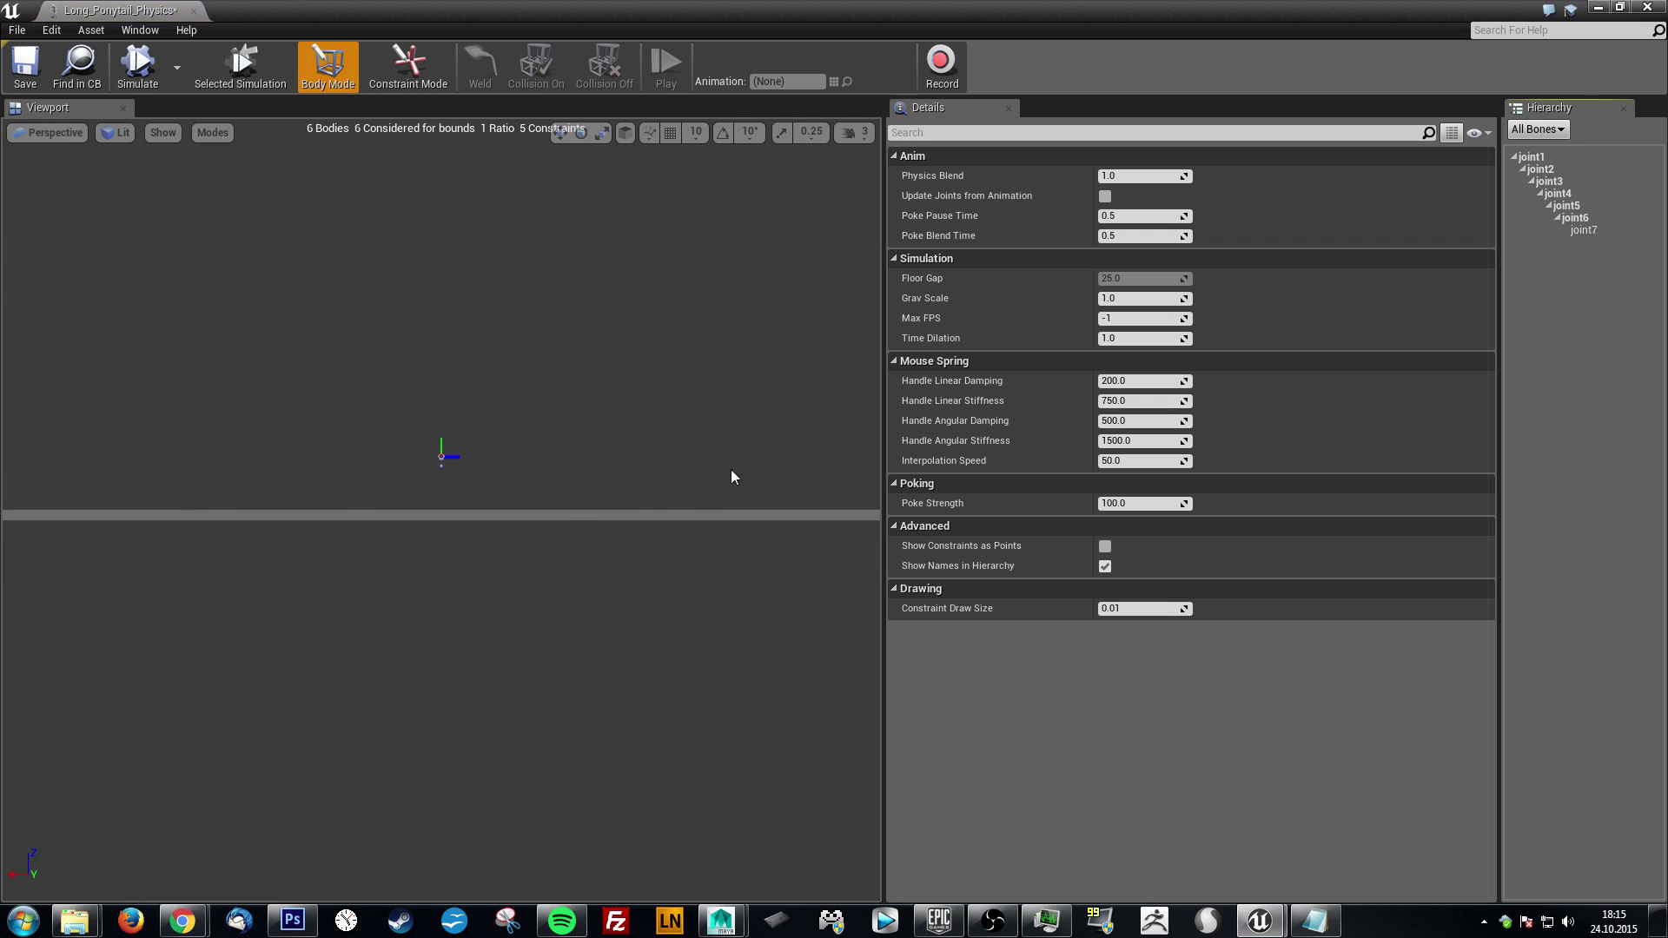
- Inspect the ponytail's physics bodies by selecting those of joint1, joint2 and joint4
right_click_drag(731, 473, 834, 473)
right_click_drag(656, 448, 439, 498)
left_click(539, 536)
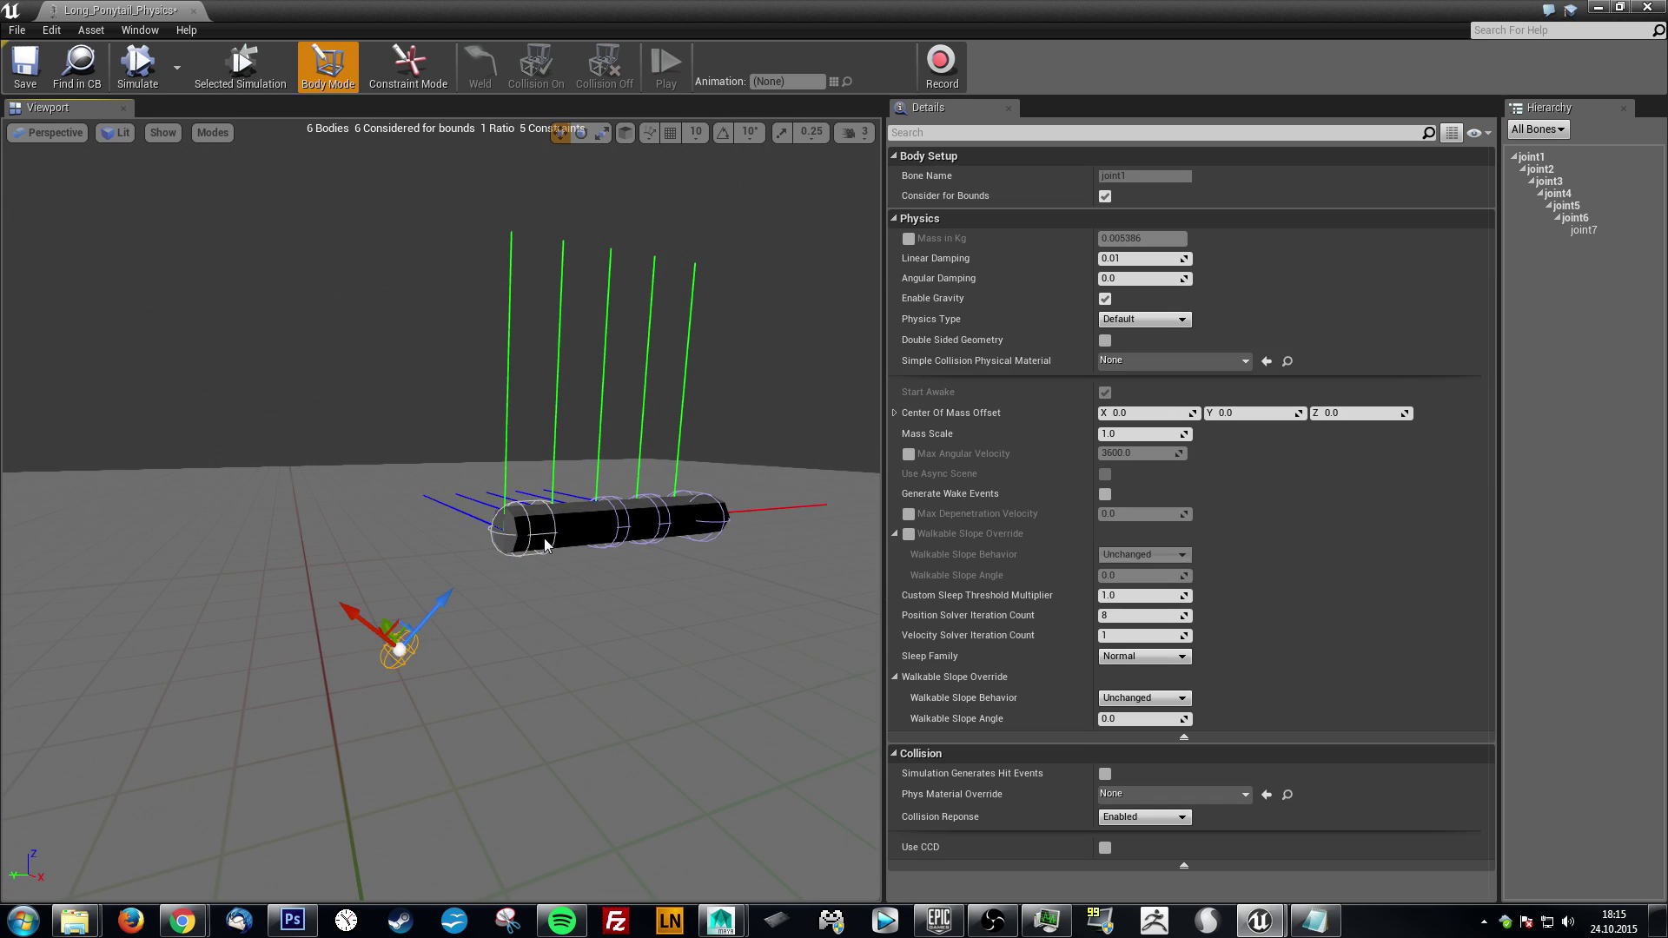
left_click(549, 540)
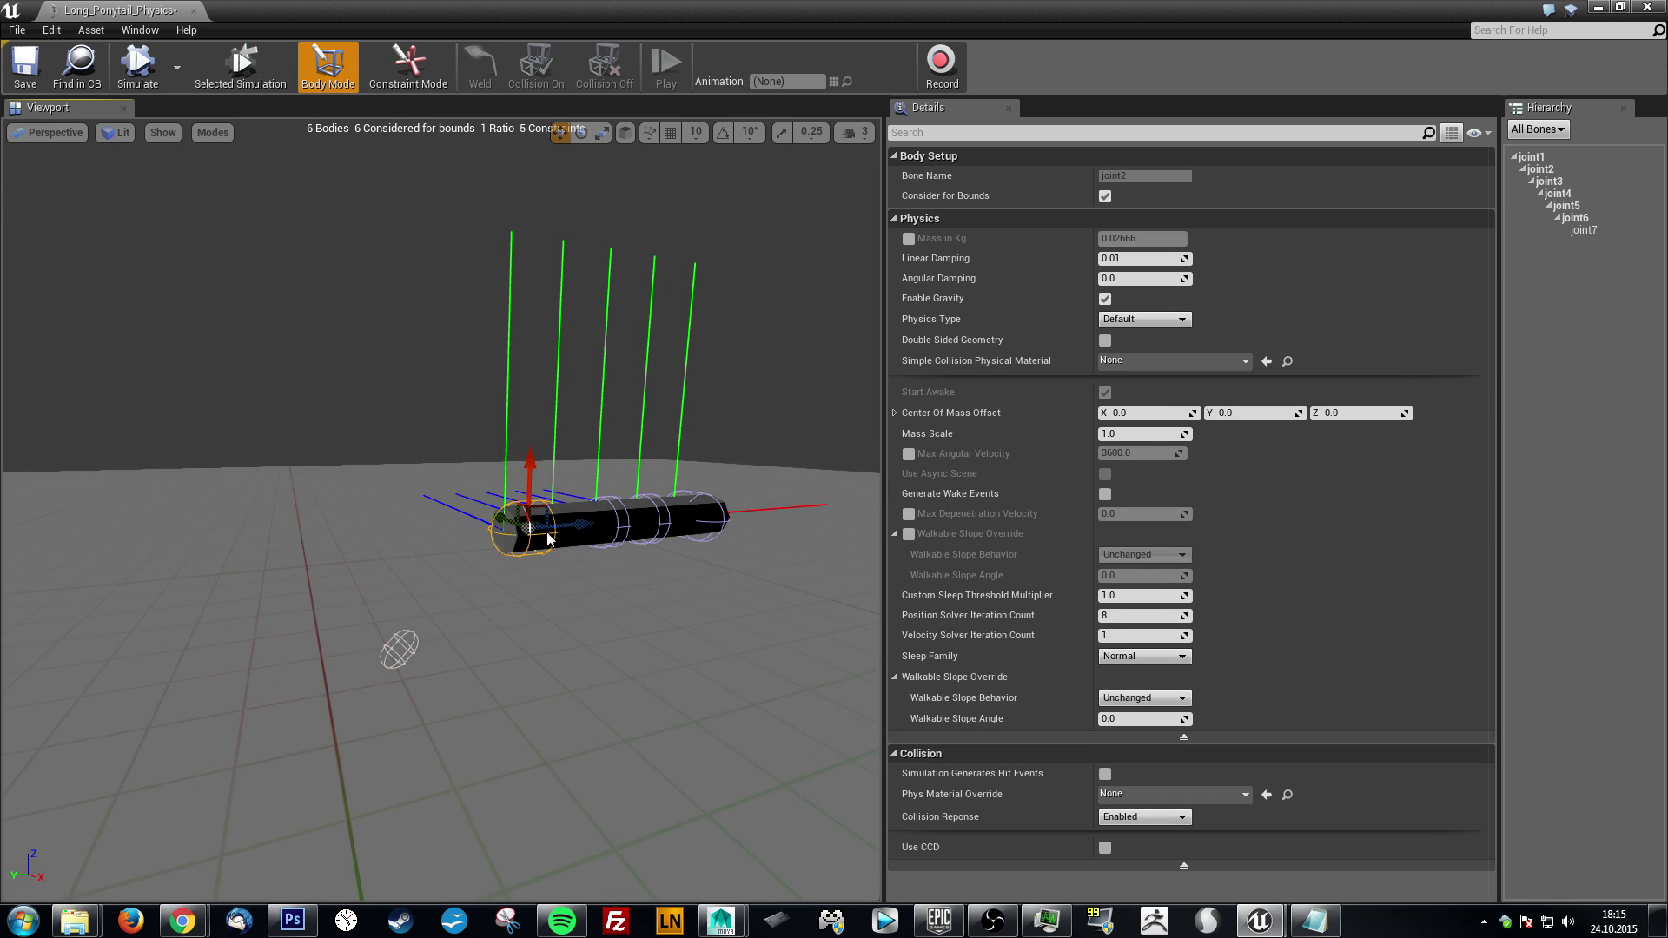
left_click(620, 540)
mouse_move(620, 541)
right_mouse_down()
mouse_move(604, 544)
mouse_move(782, 546)
mouse_move(612, 549)
right_mouse_up()
right_click_drag(699, 418, 698, 418)
key("s")
key("w")
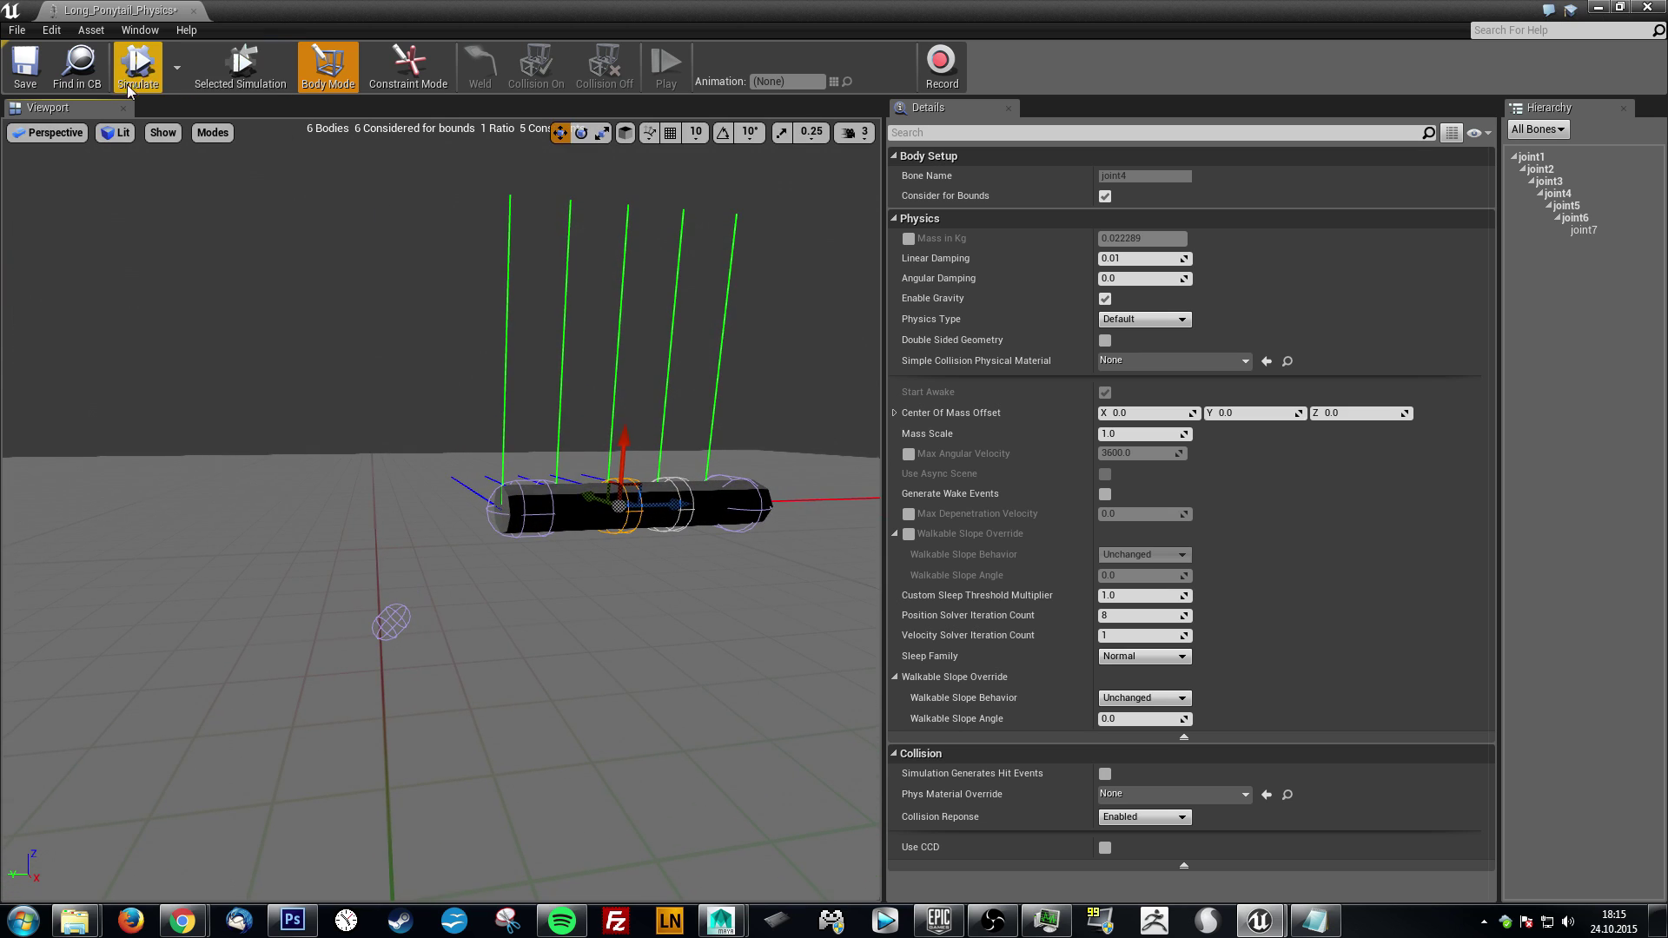
- Run the physics simulation to preview how the ponytail behaves, and stop it
left_click(135, 76)
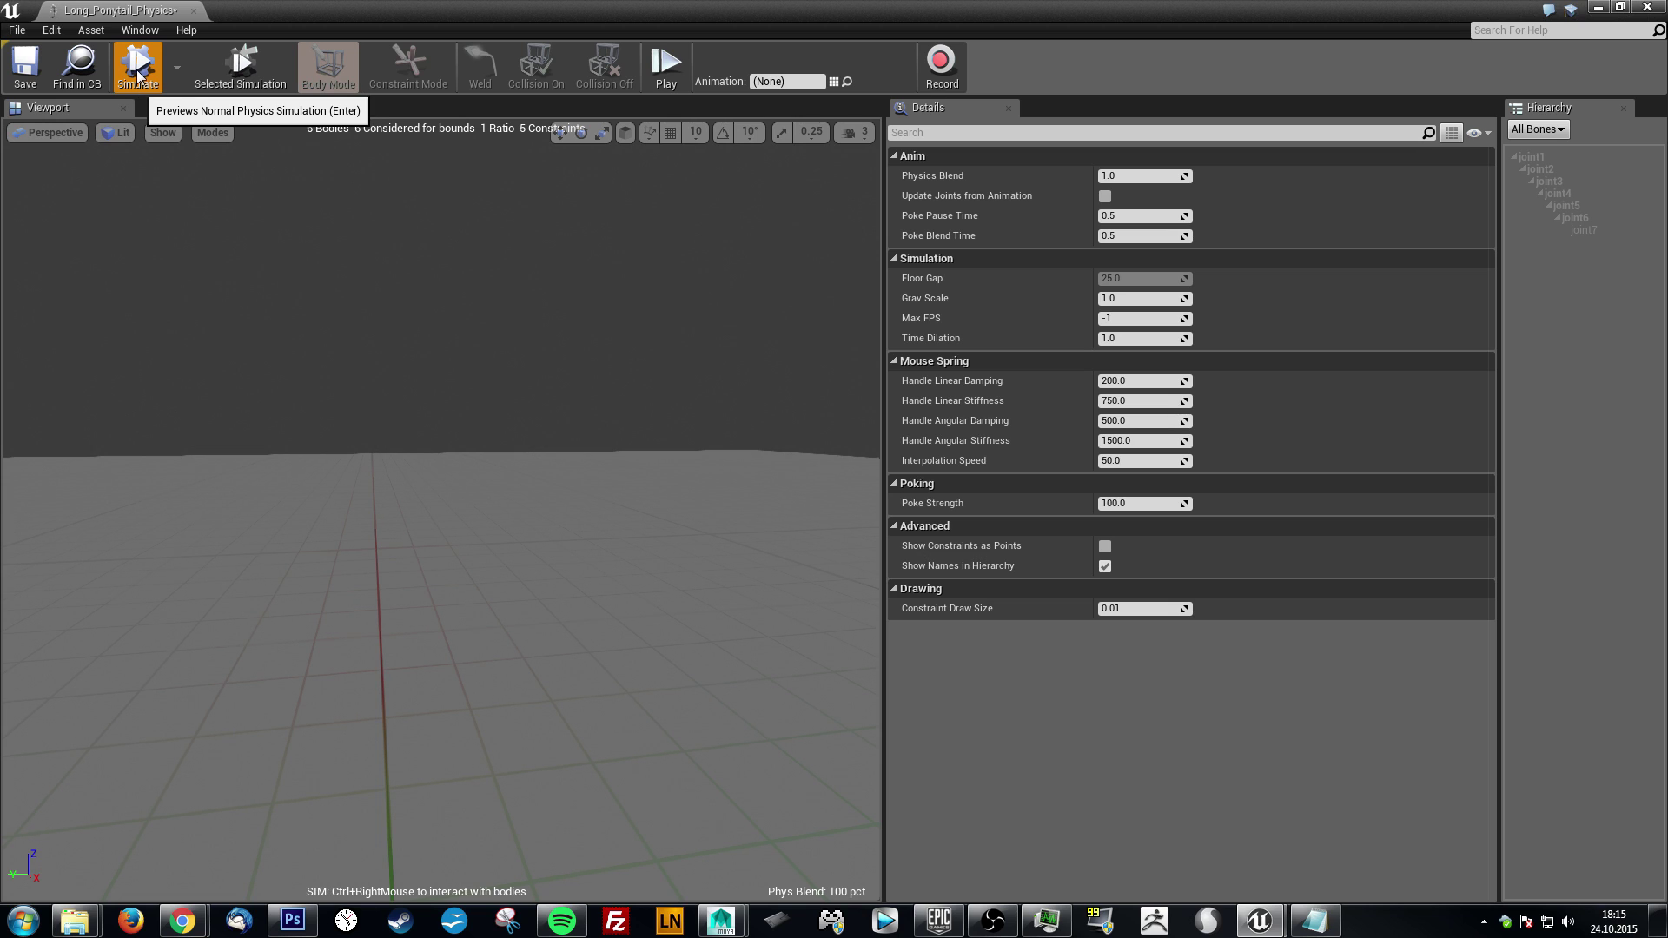
right_click_drag(480, 560, 487, 713)
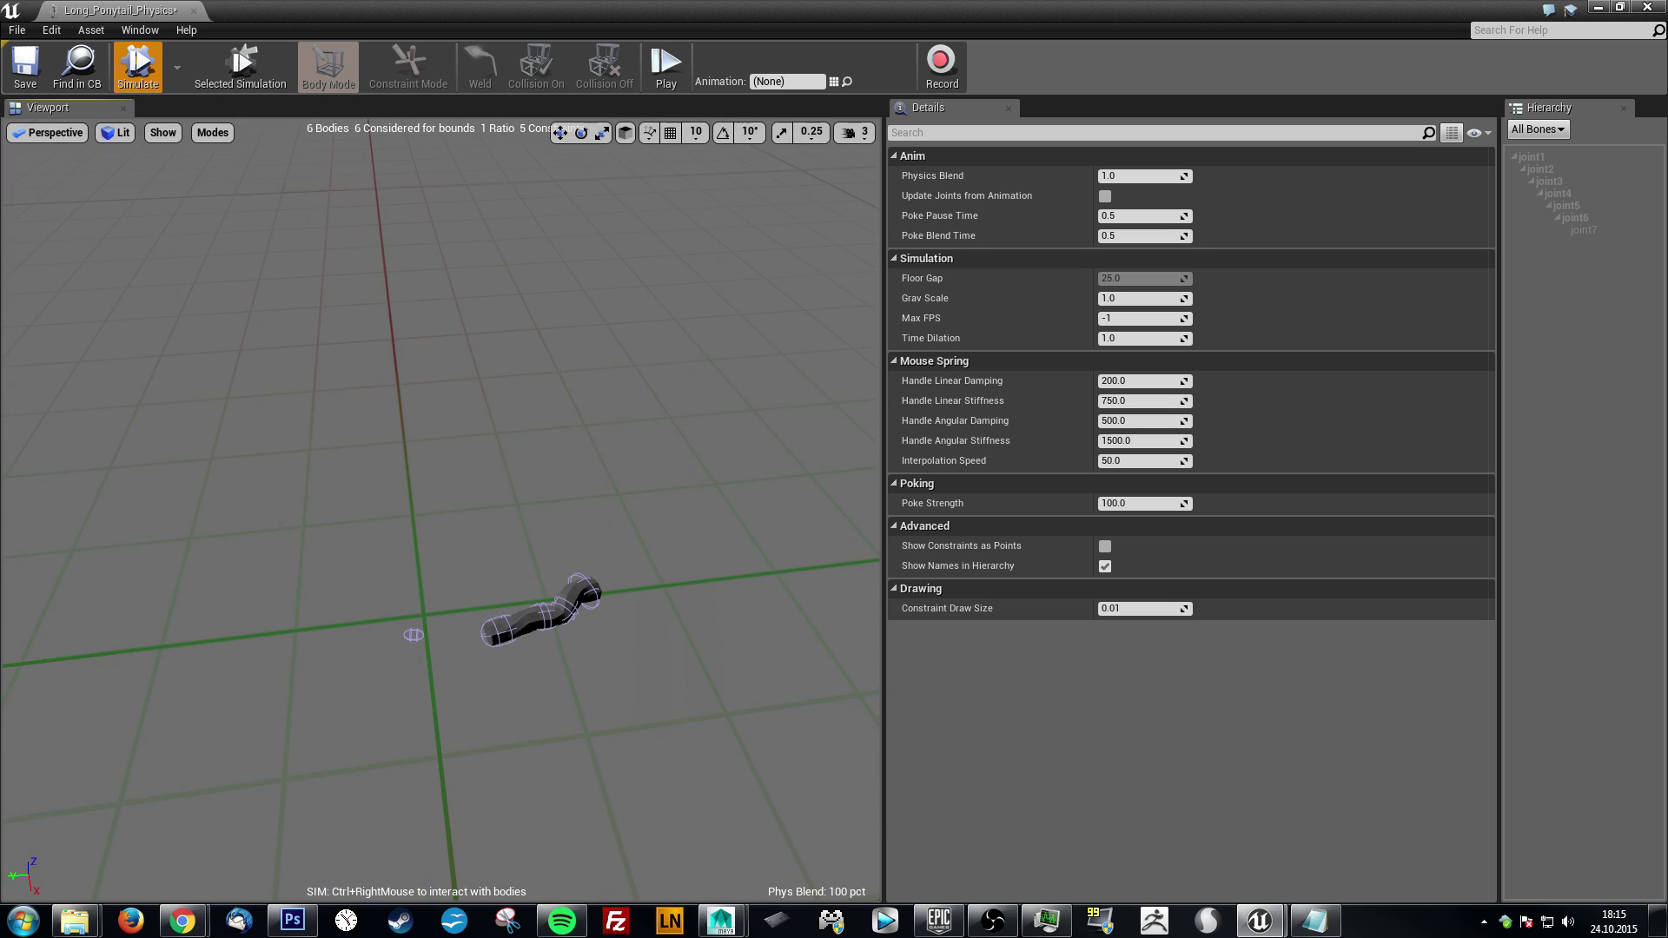
left_click(139, 70)
- Examine the joint2 body at the start of the ponytail, and select the separate root body on joint1
key("f")
left_click(582, 304)
right_click_drag(503, 397, 505, 339)
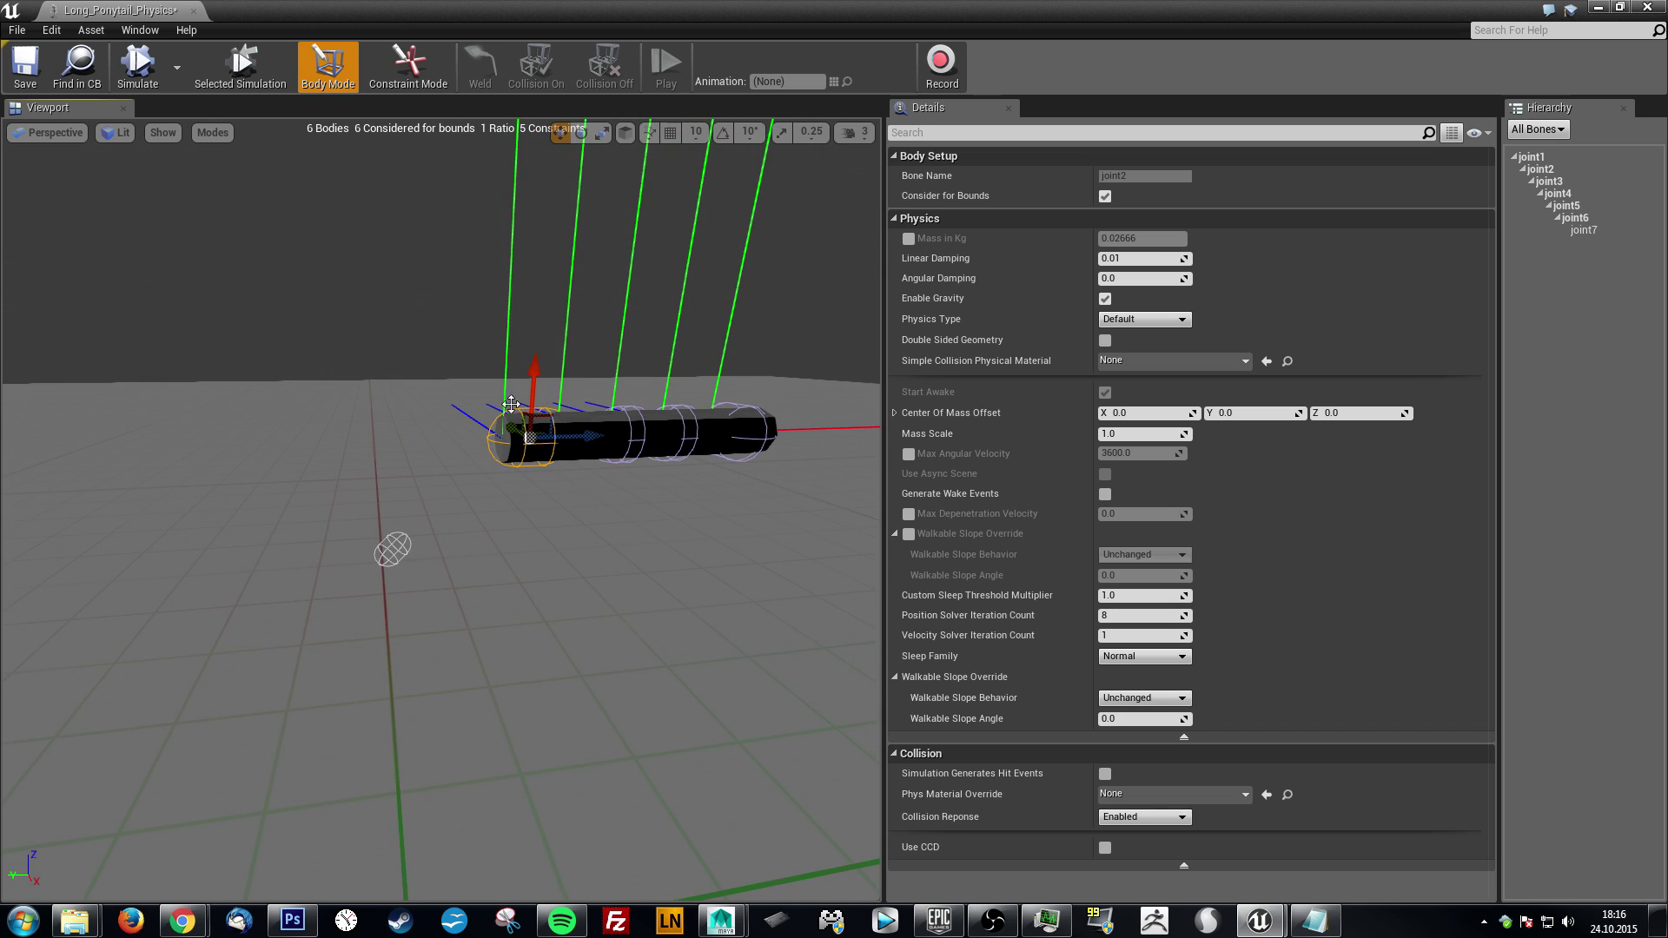
left_click(395, 556)
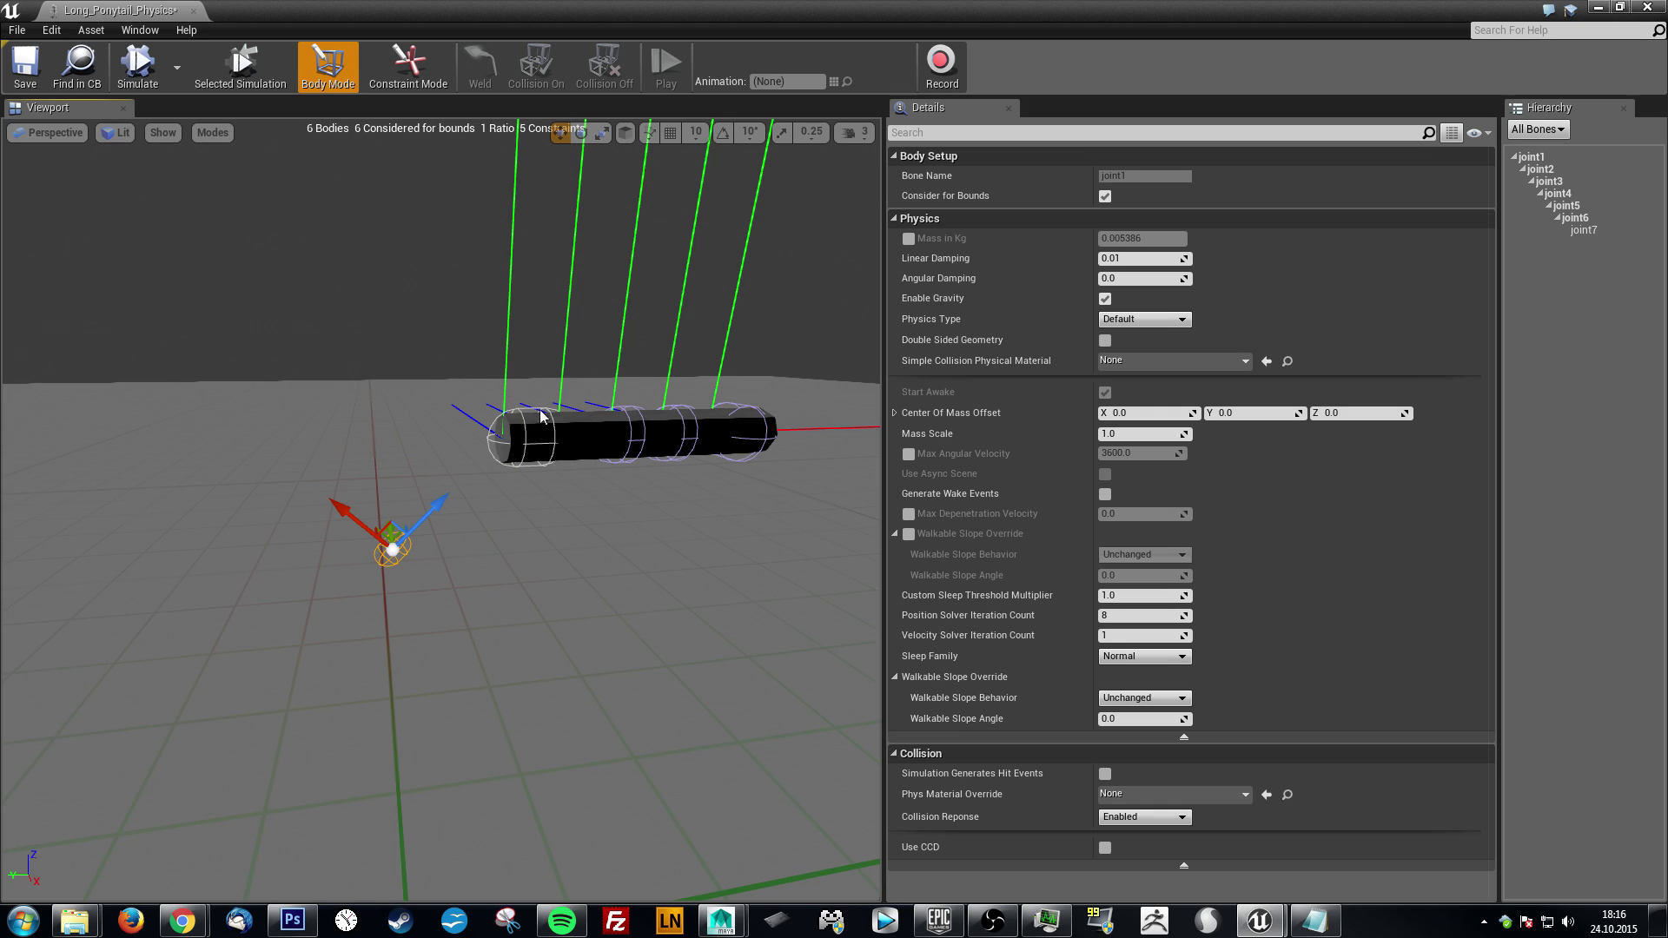
- Set the physics type of the separate joint1 root body to Kinematic and preview the physics simulation
left_click(401, 562)
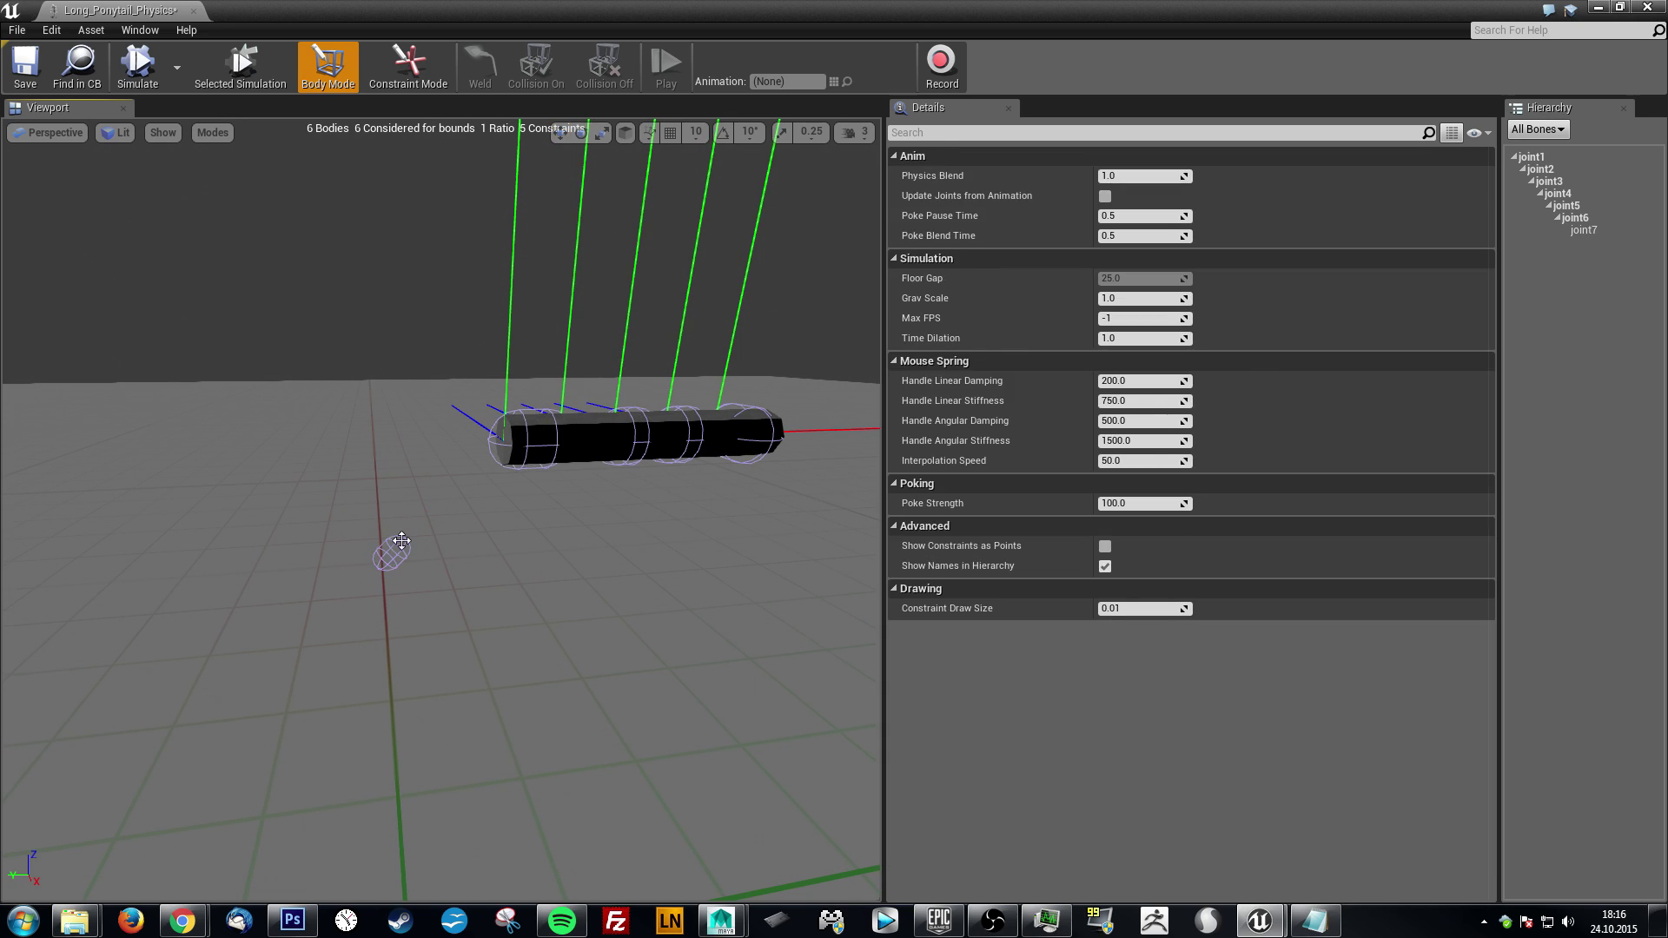
left_click(393, 550)
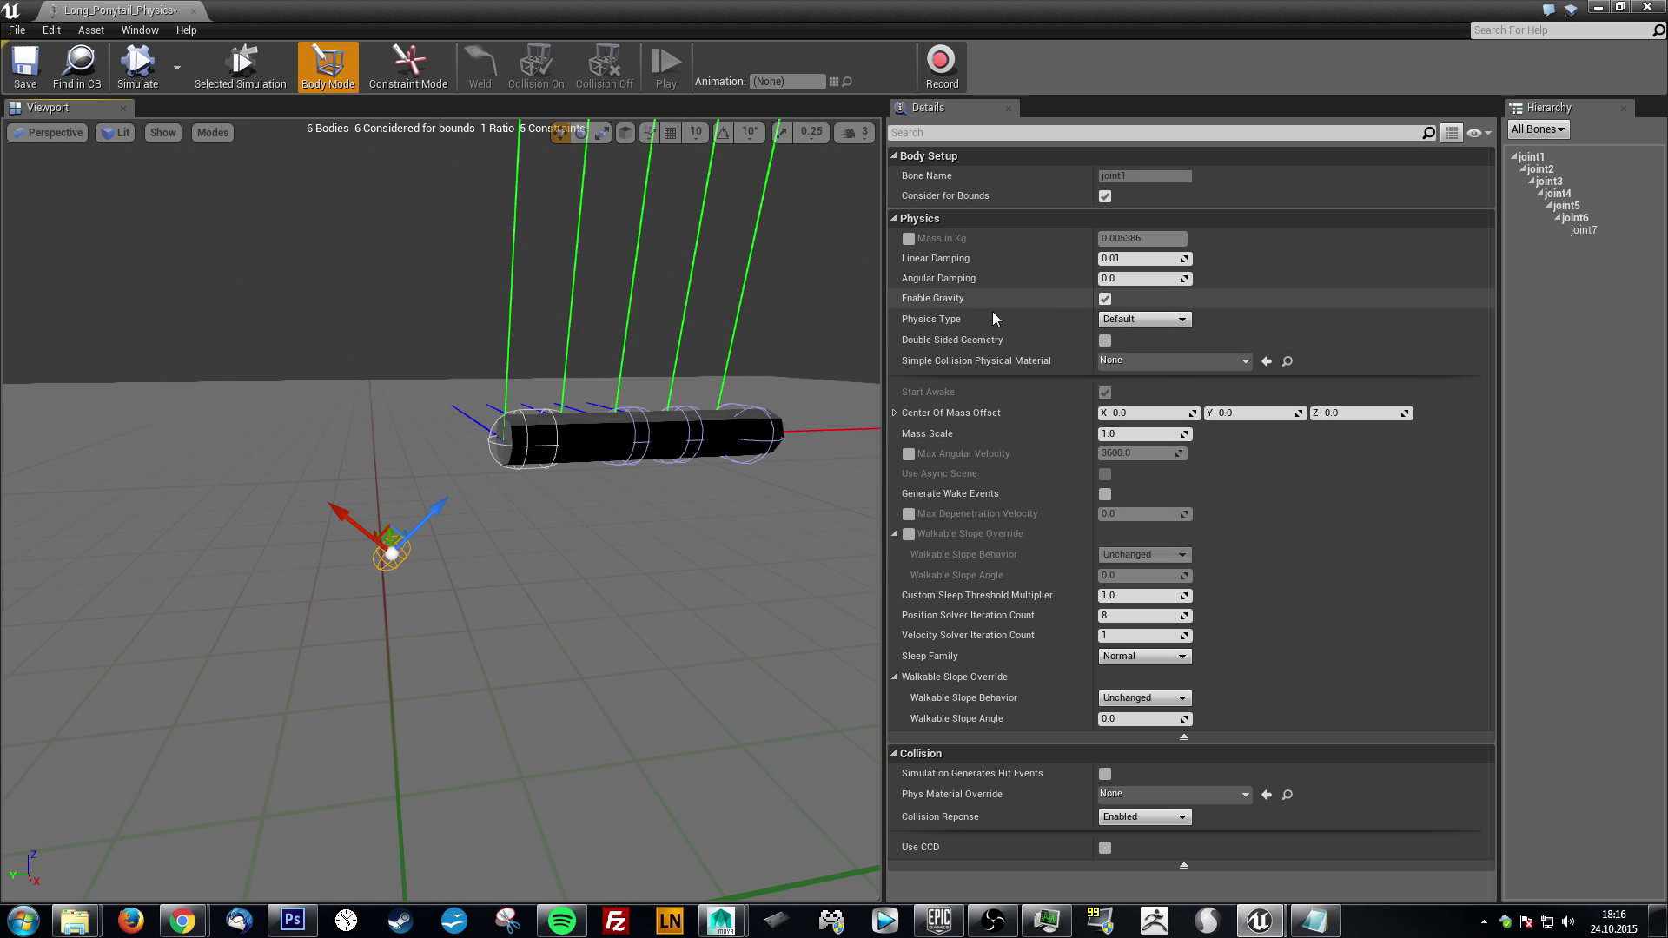
left_click(1121, 322)
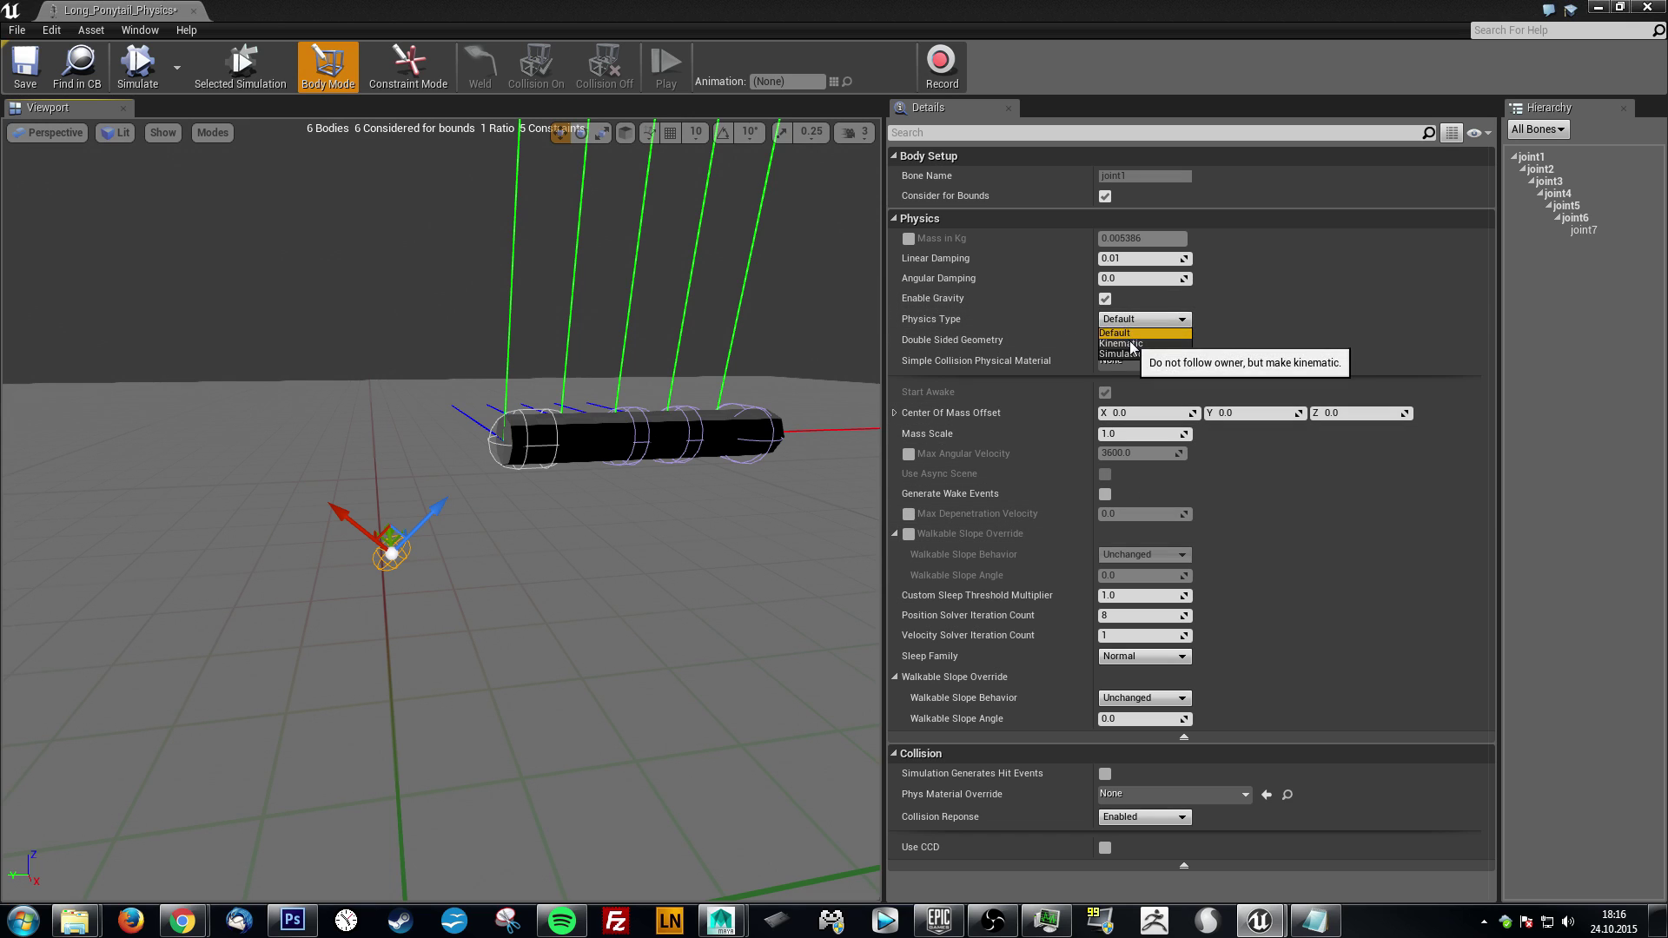
left_click(1126, 349)
left_click(138, 68)
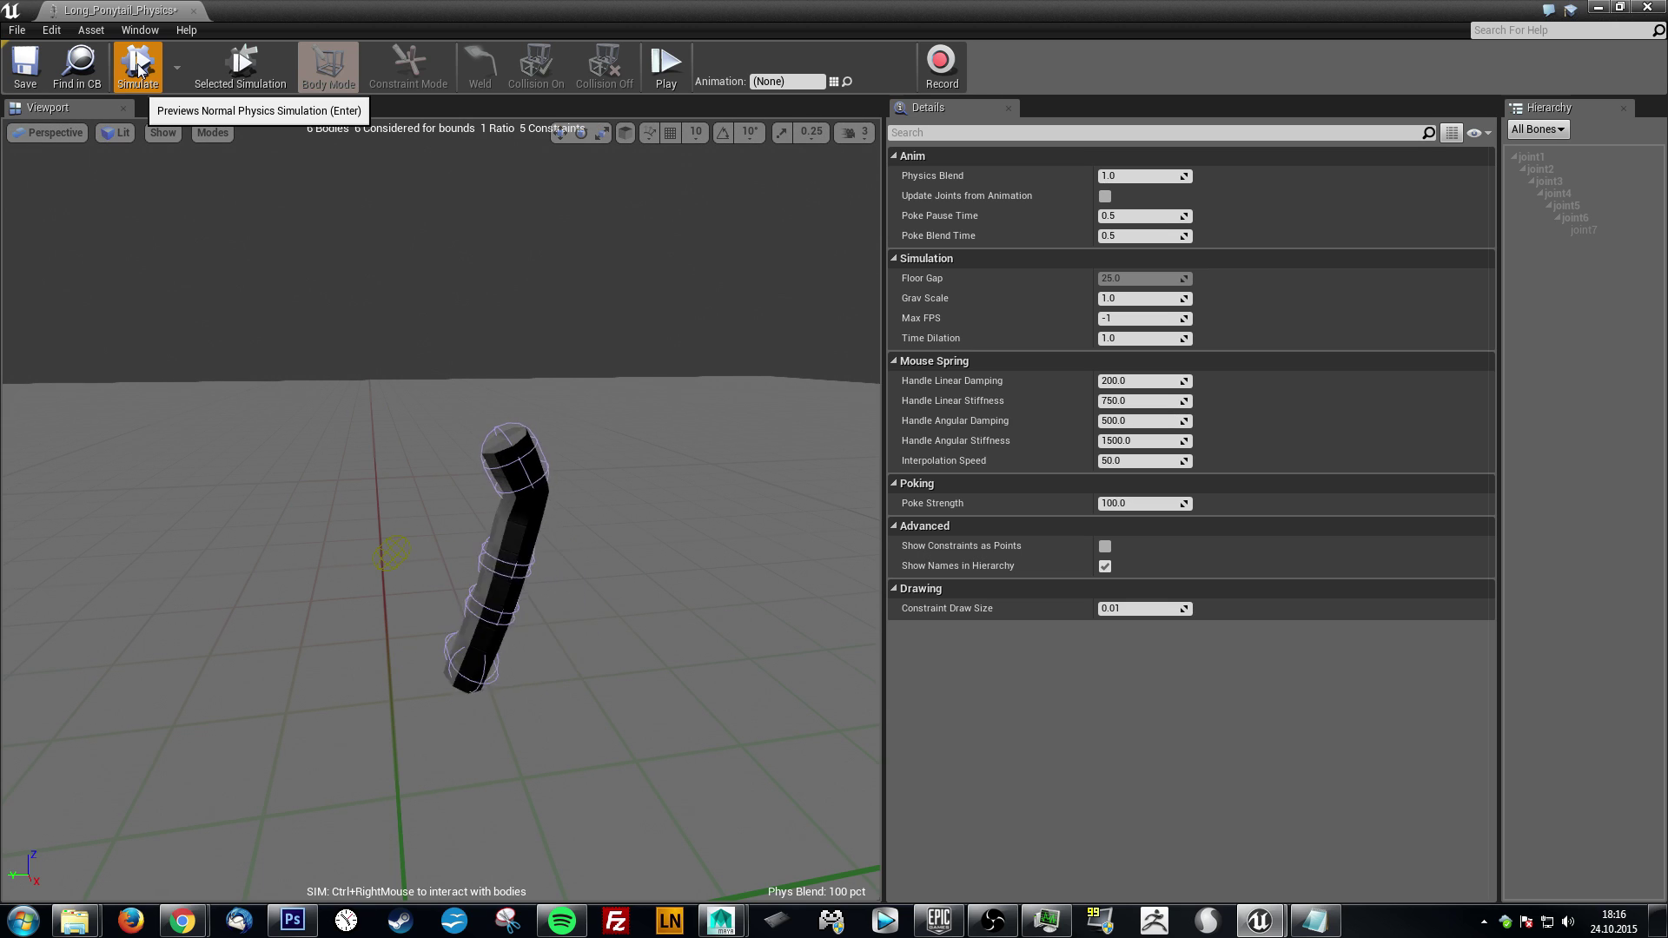
left_click(137, 68)
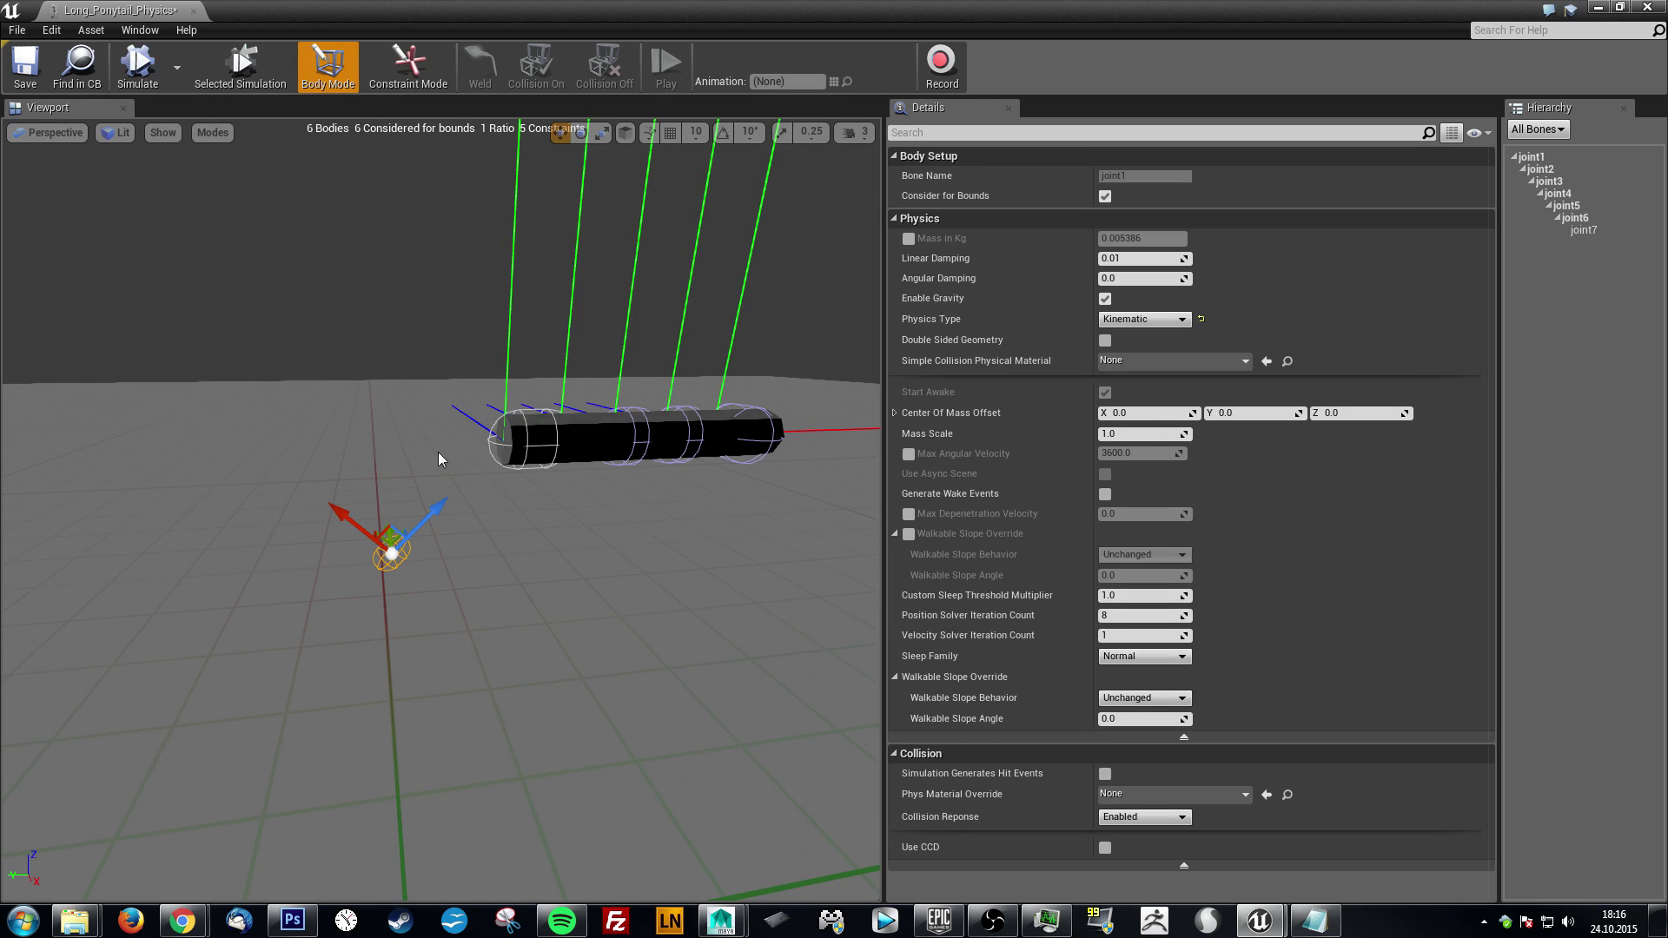
- Set linear damping and angular damping to 10 for joint2 through joint7, and preview the simulation again
left_click_drag(510, 326, 539, 361)
left_click(354, 483)
left_click_drag(353, 483, 877, 401)
left_click(1541, 170)
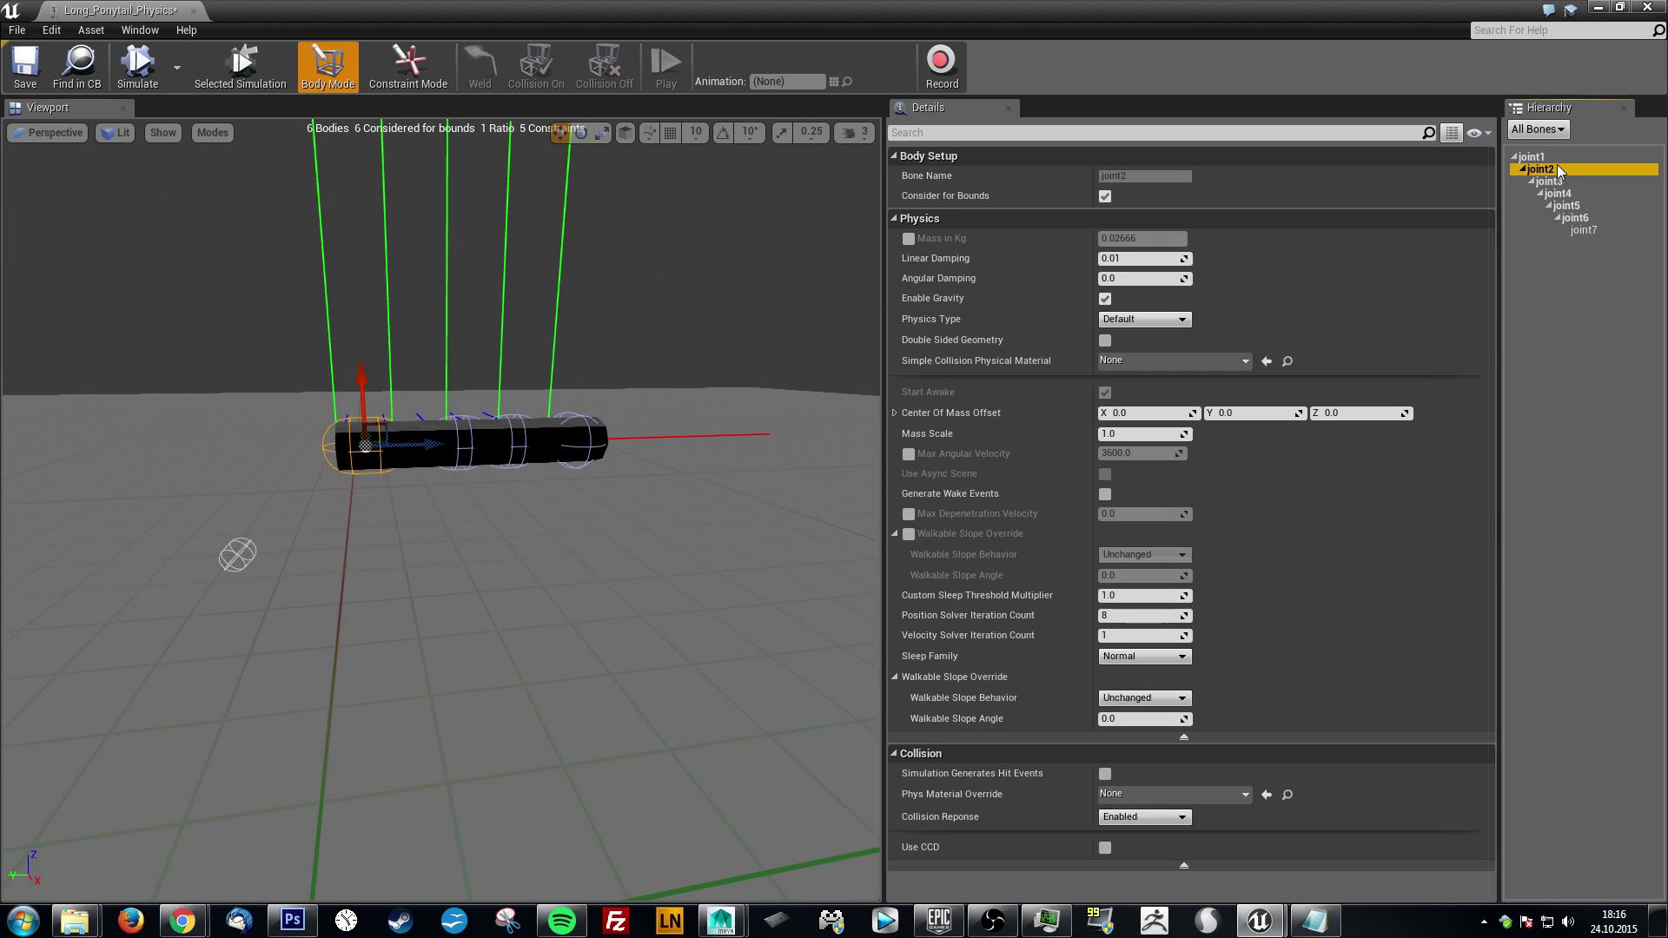
left_click(1593, 229, "shift")
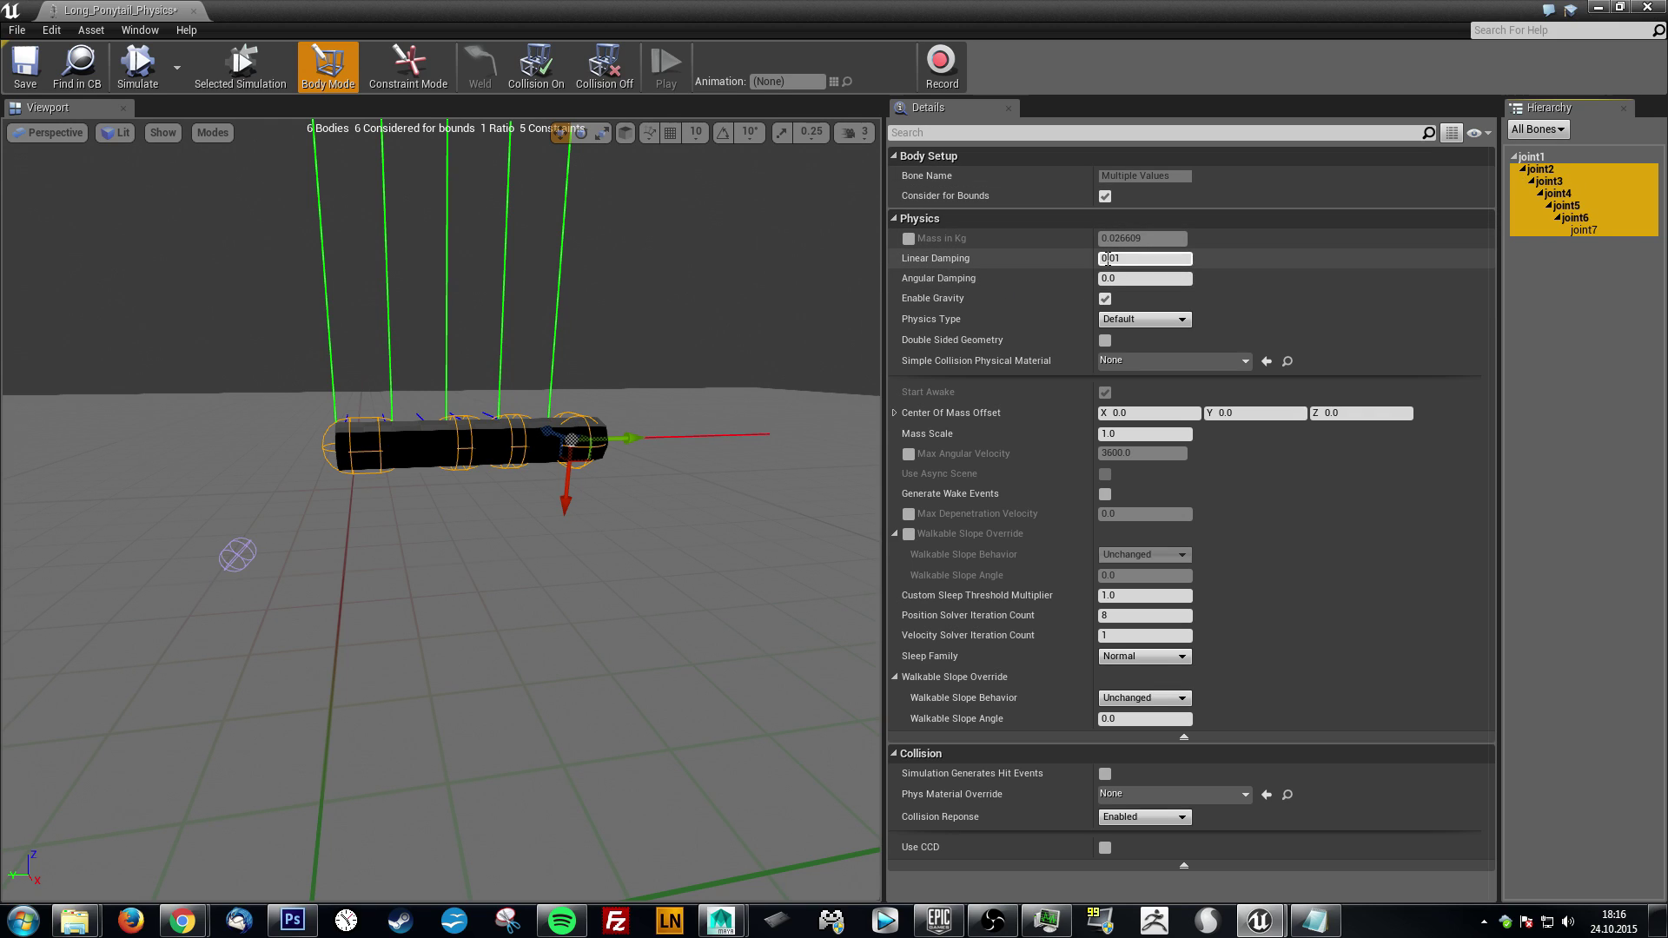
left_click(1141, 259)
type("10")
key("Return")
left_click(1101, 279)
left_click_drag(1128, 279, 1088, 271)
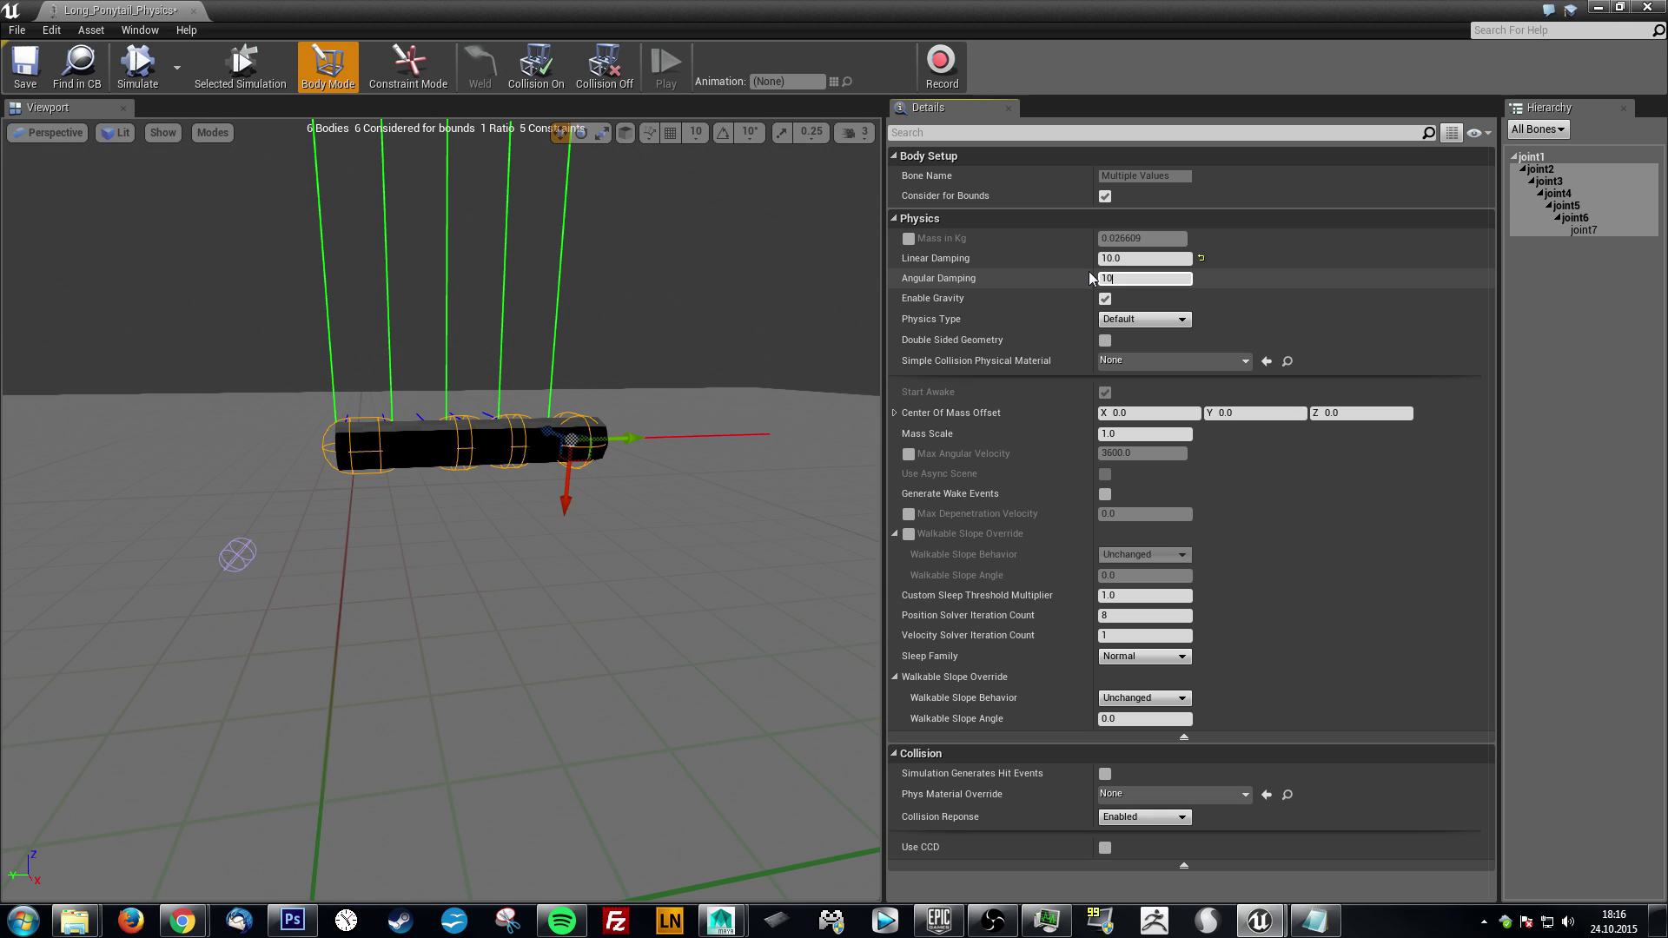
key("Return")
left_click(139, 74)
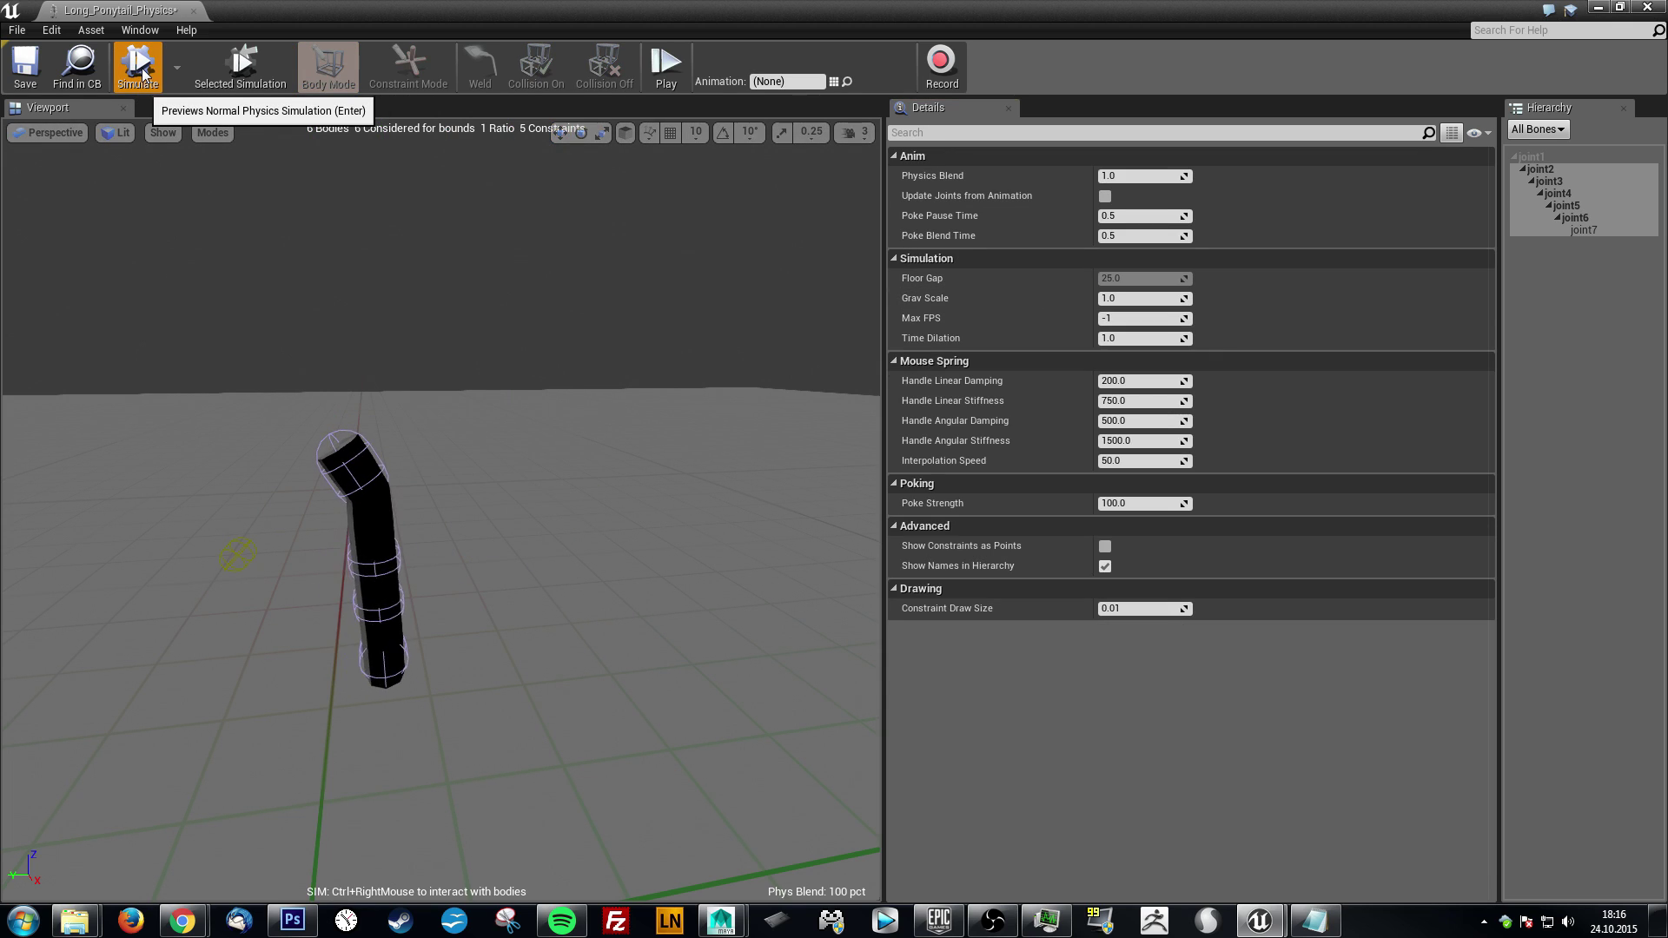
left_click(139, 74)
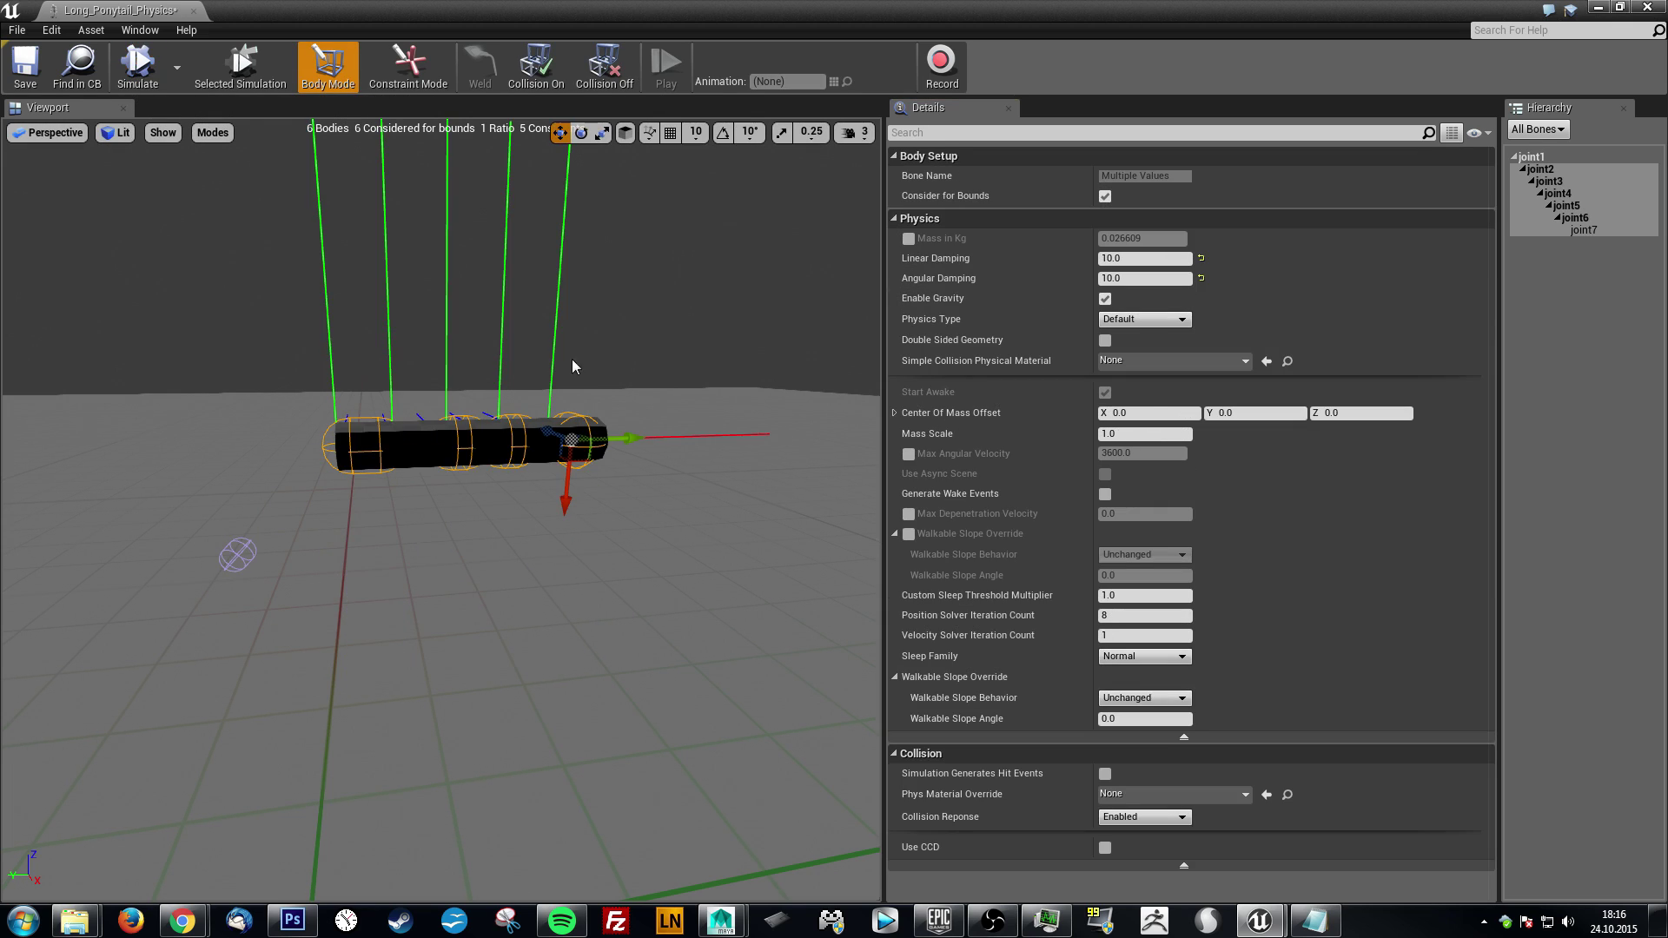
- Save and close the ponytail's physics asset, and save the Hero_Test_Map level
left_click(25, 65)
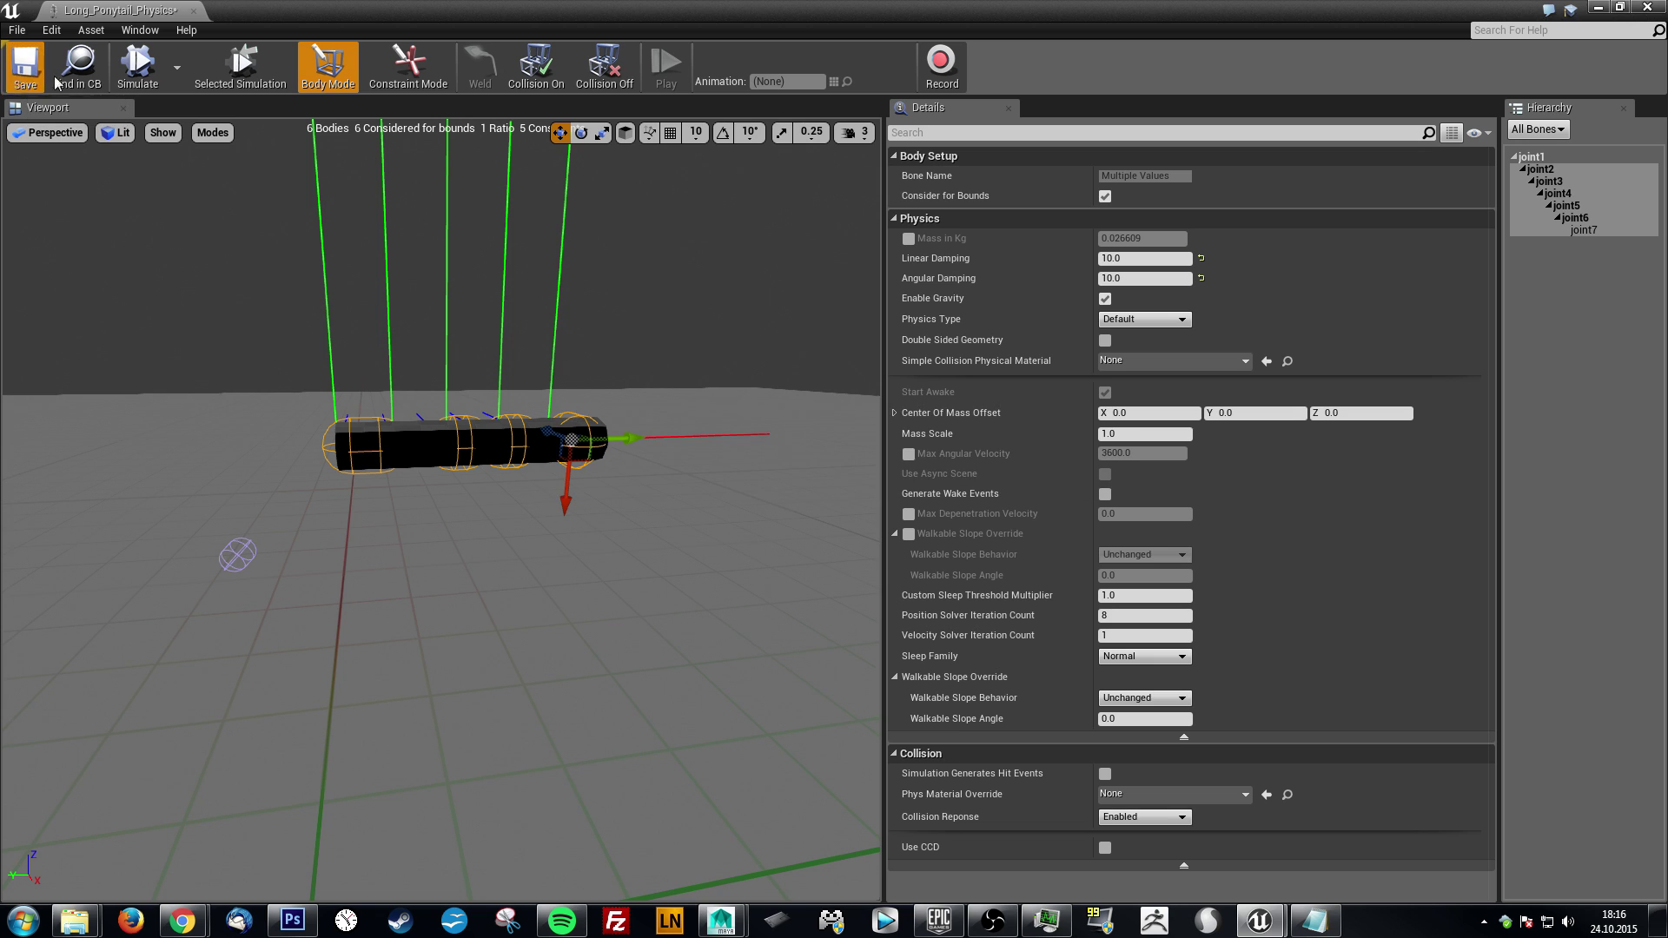
left_click(194, 11)
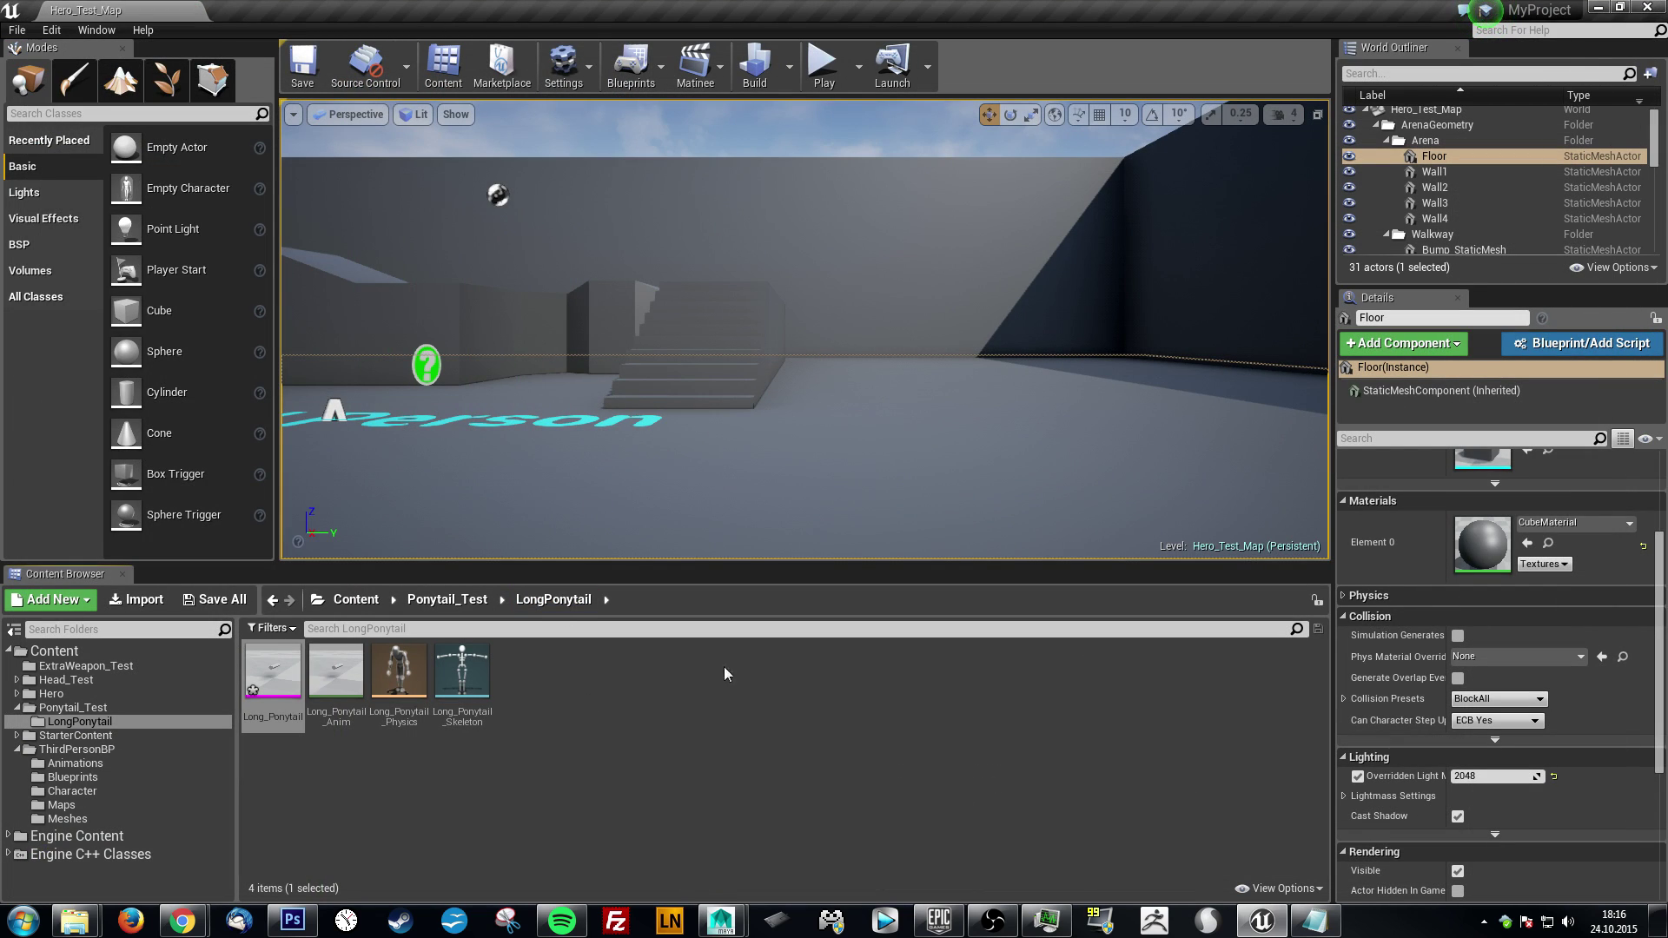
key("f")
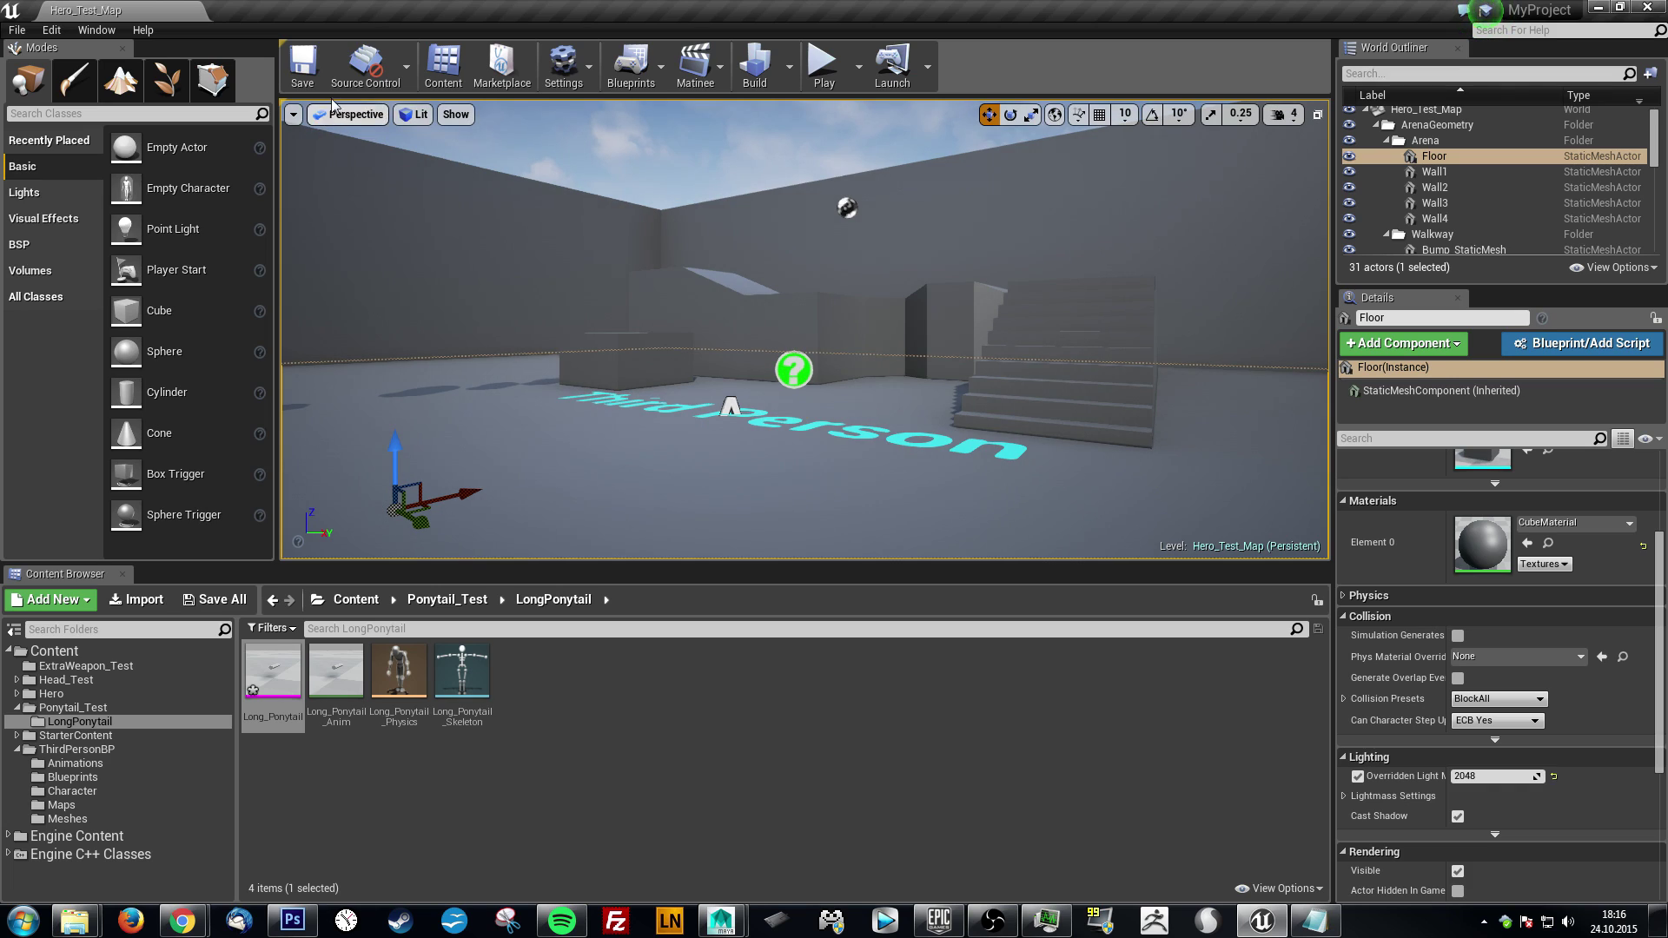
left_click(302, 62)
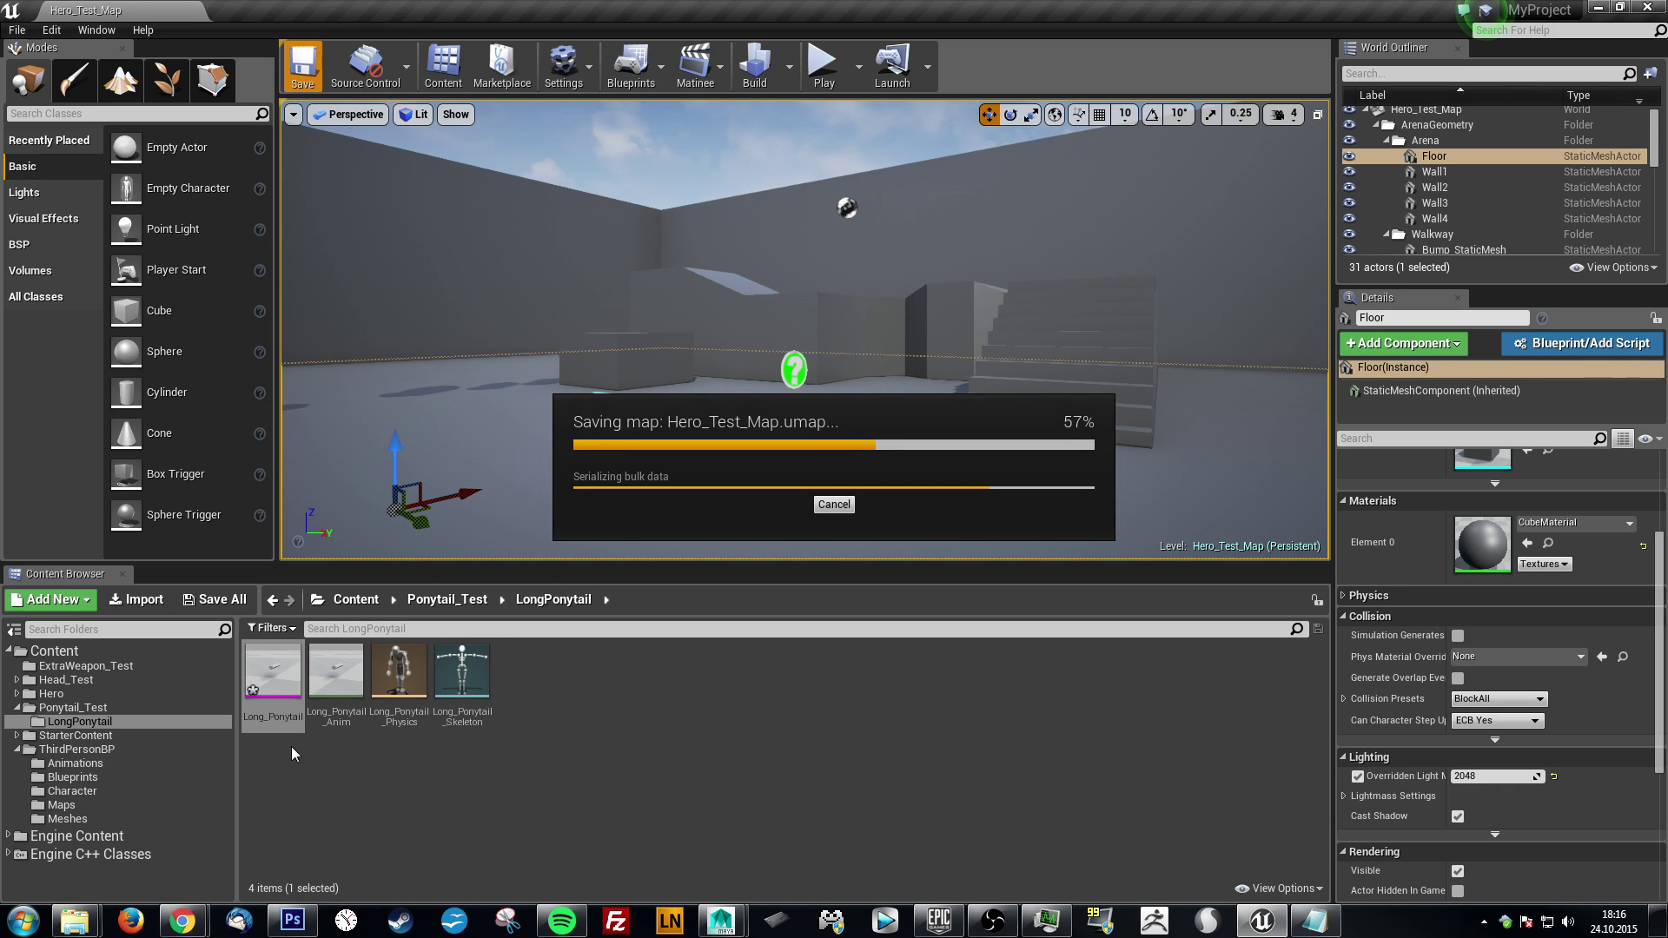
left_click(279, 696)
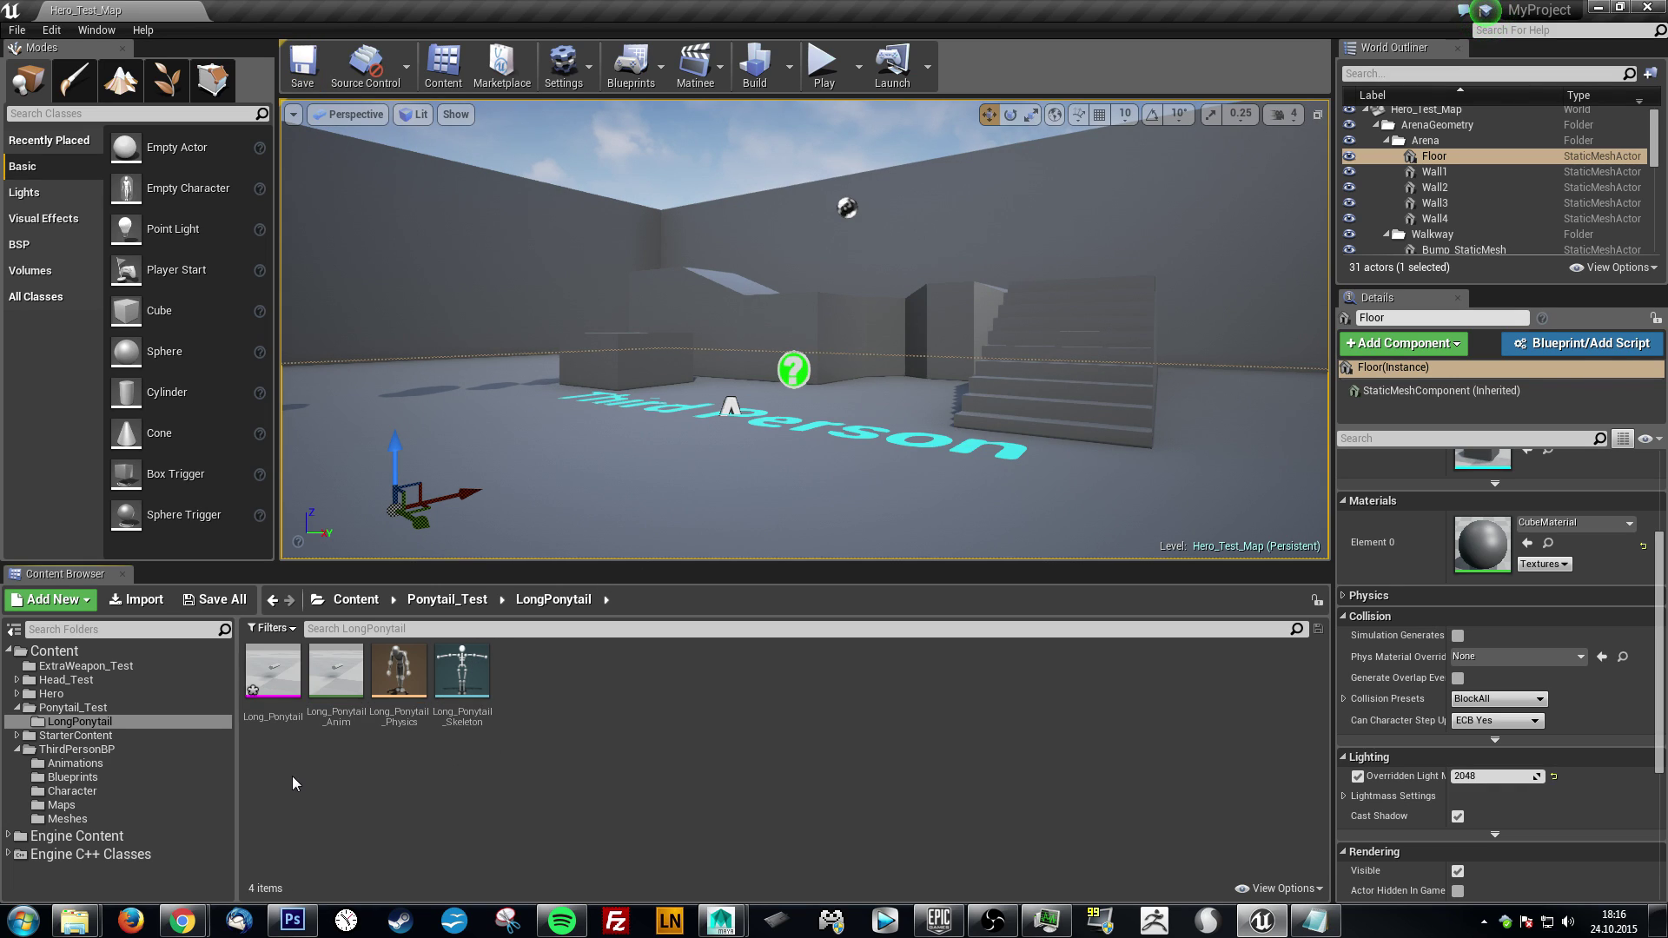
- Open the ThirdPersonCharacter blueprint from the ThirdPersonBP Blueprints folder and view the character in its 3D preview
left_click(76, 792)
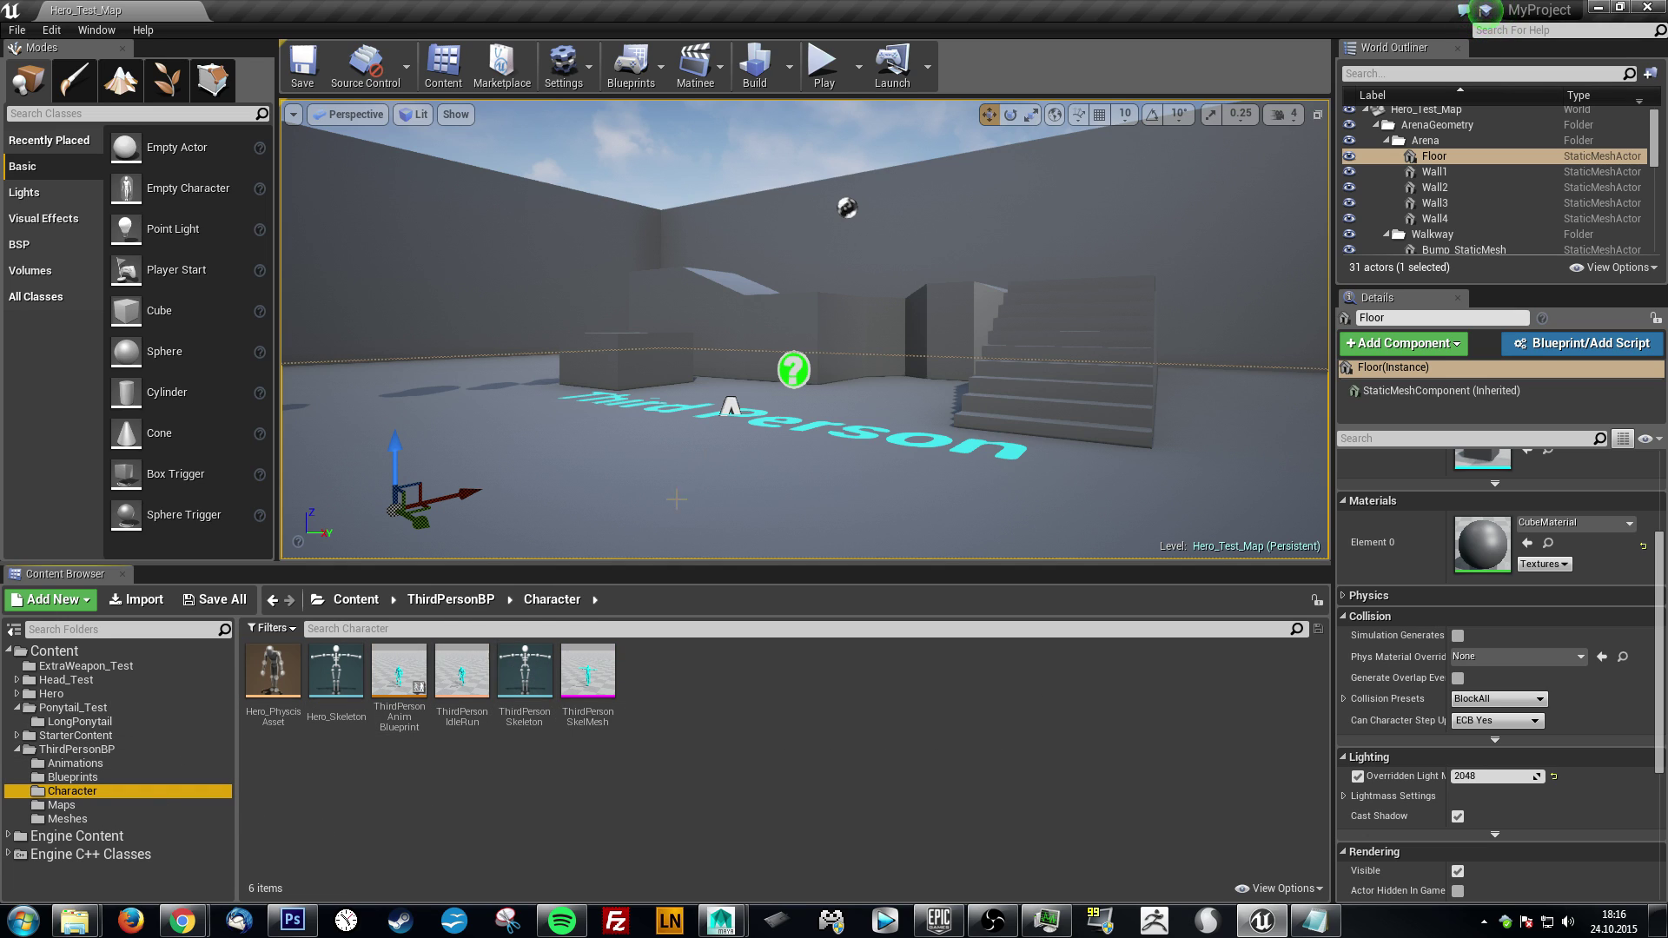
right_click_drag(574, 443, 573, 453)
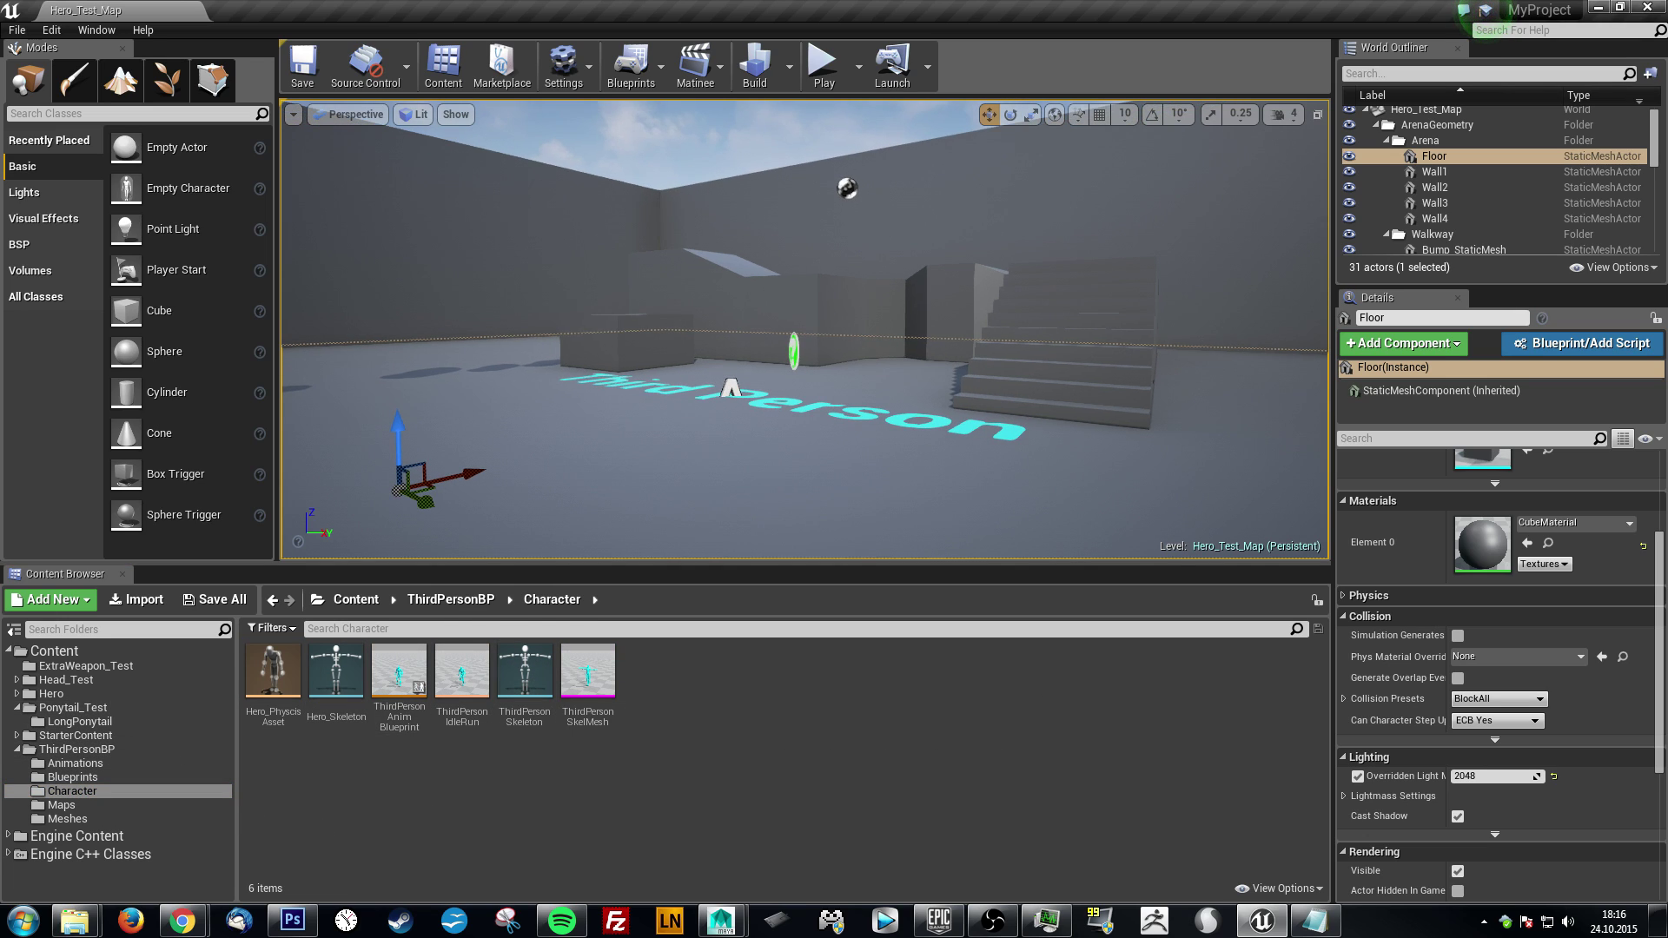
left_click(74, 777)
double_click(271, 678)
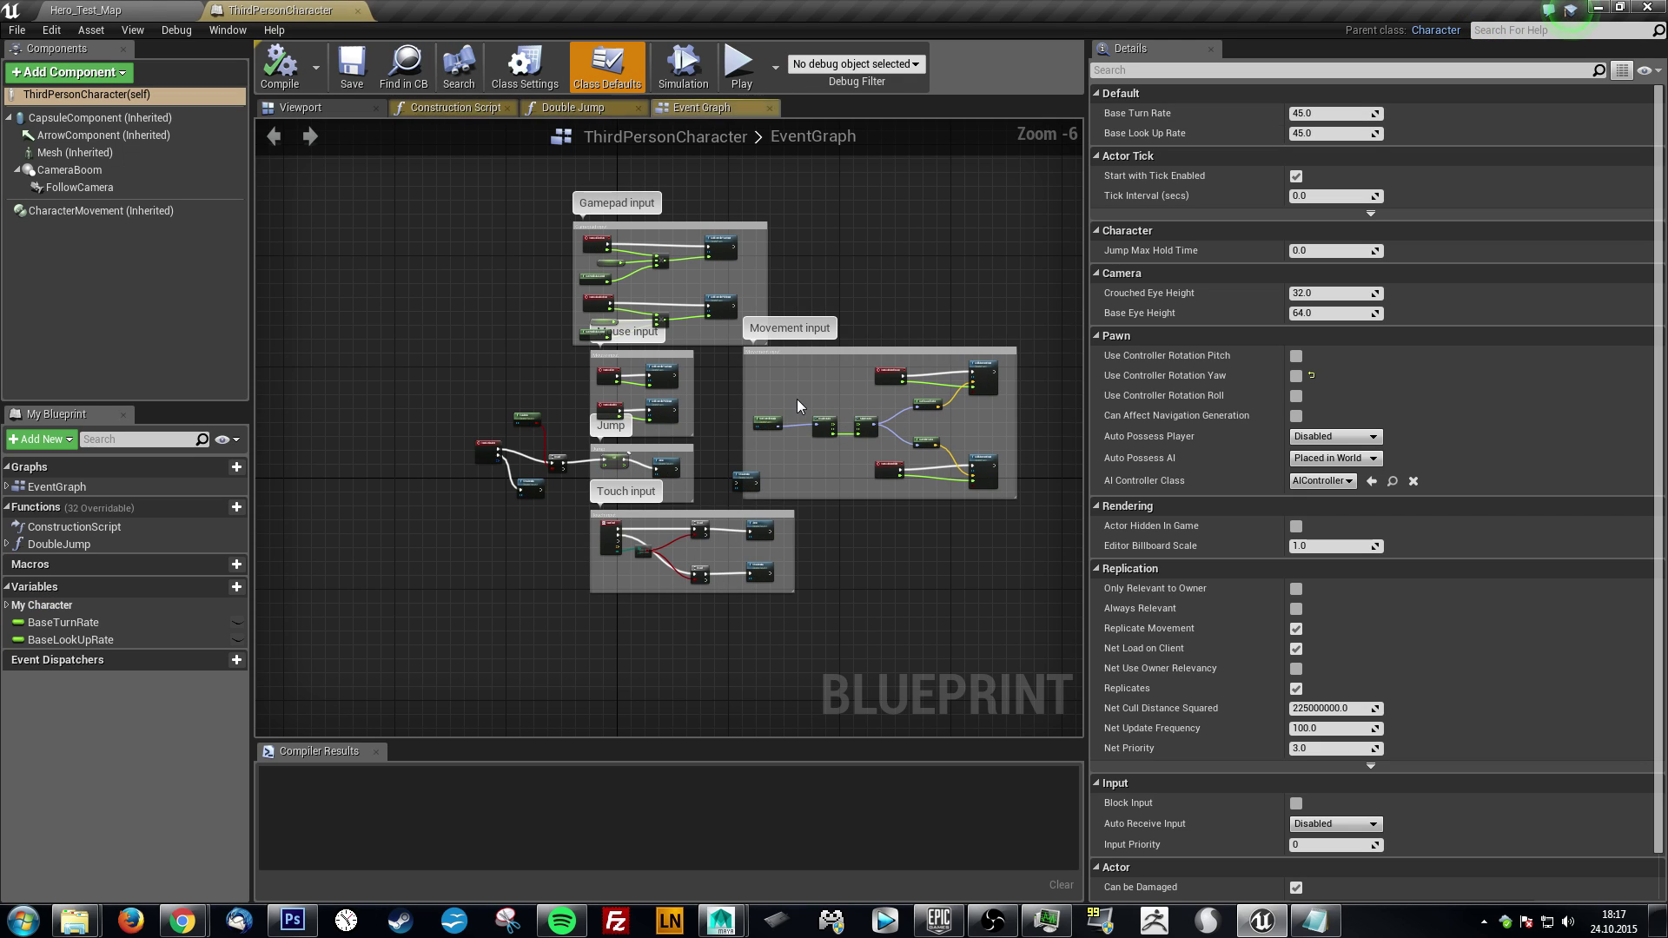
left_click(451, 107)
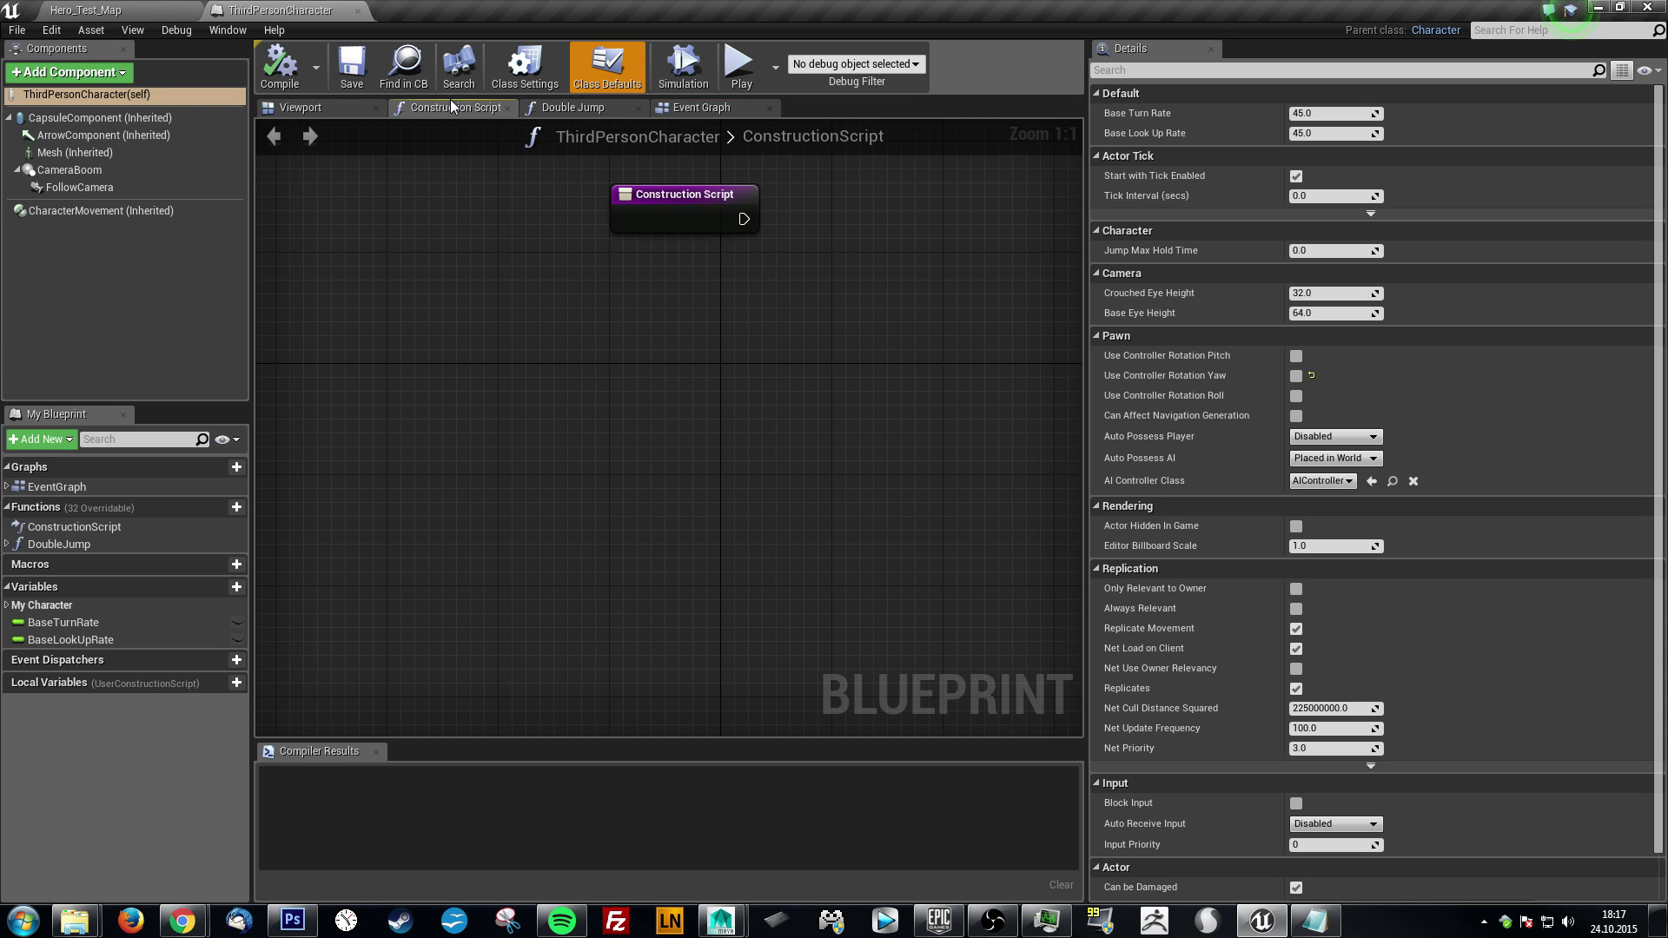
left_click(319, 104)
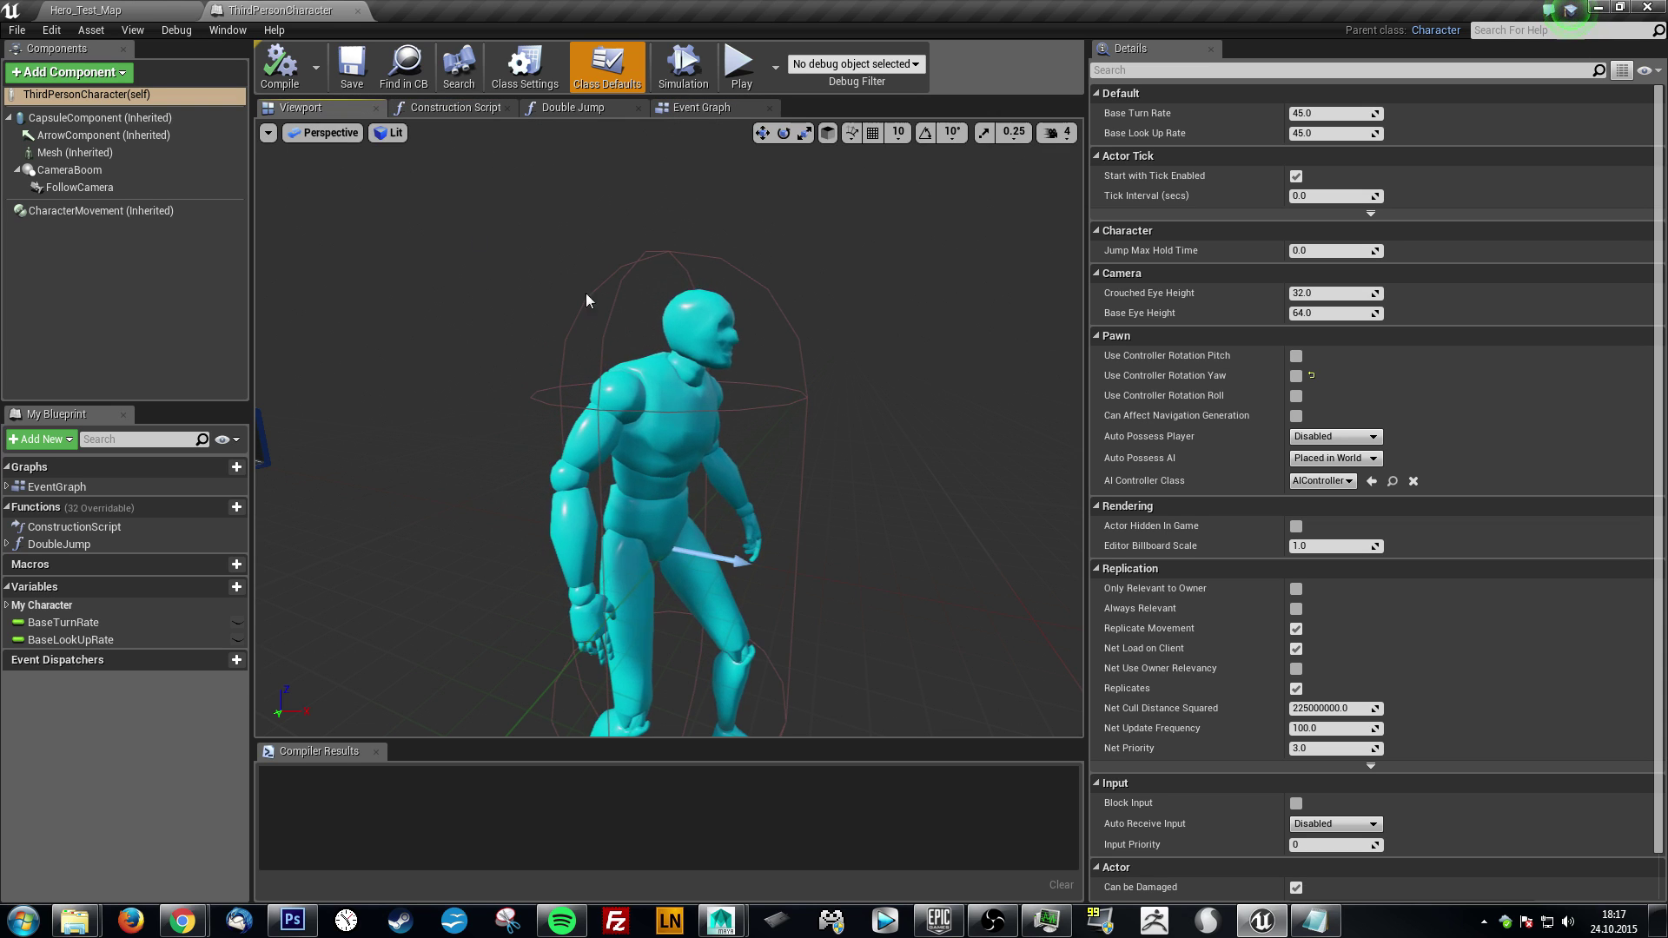
mouse_move(669, 427)
right_mouse_down()
mouse_move(671, 469)
mouse_move(712, 391)
mouse_move(686, 426)
right_mouse_up()
mouse_move(641, 346)
right_mouse_down()
mouse_move(625, 372)
mouse_move(622, 348)
right_mouse_up()
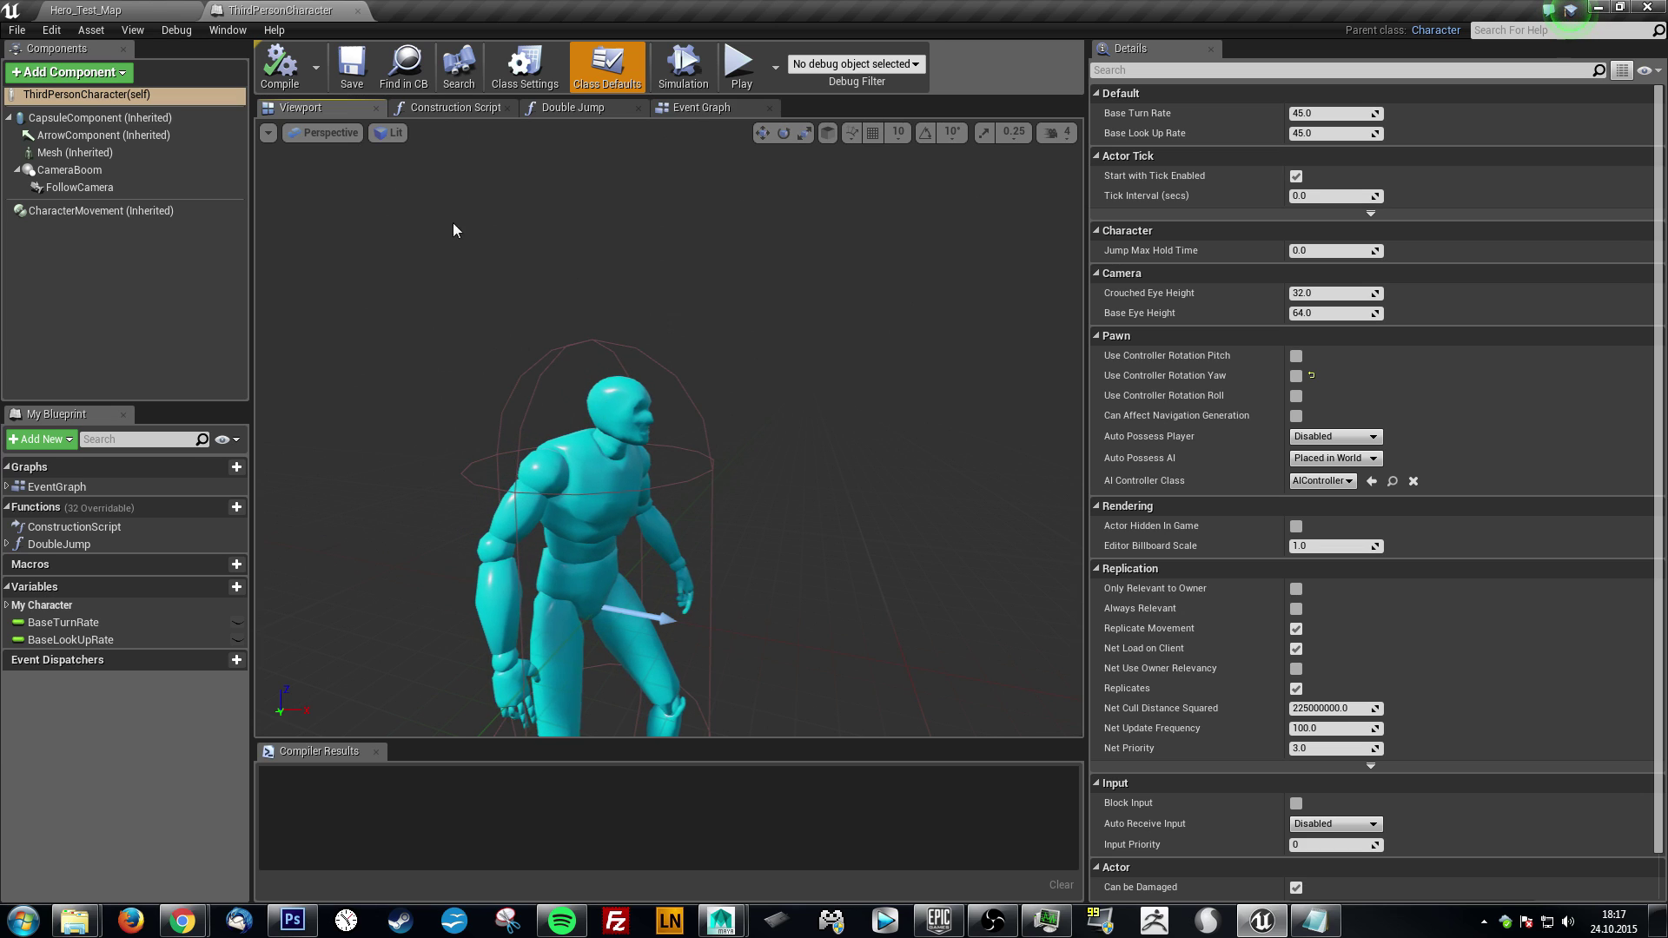
- Return to the level editor and open the ThirdPersonSkeleton asset from the ThirdPersonBP Character folder
left_click(160, 8)
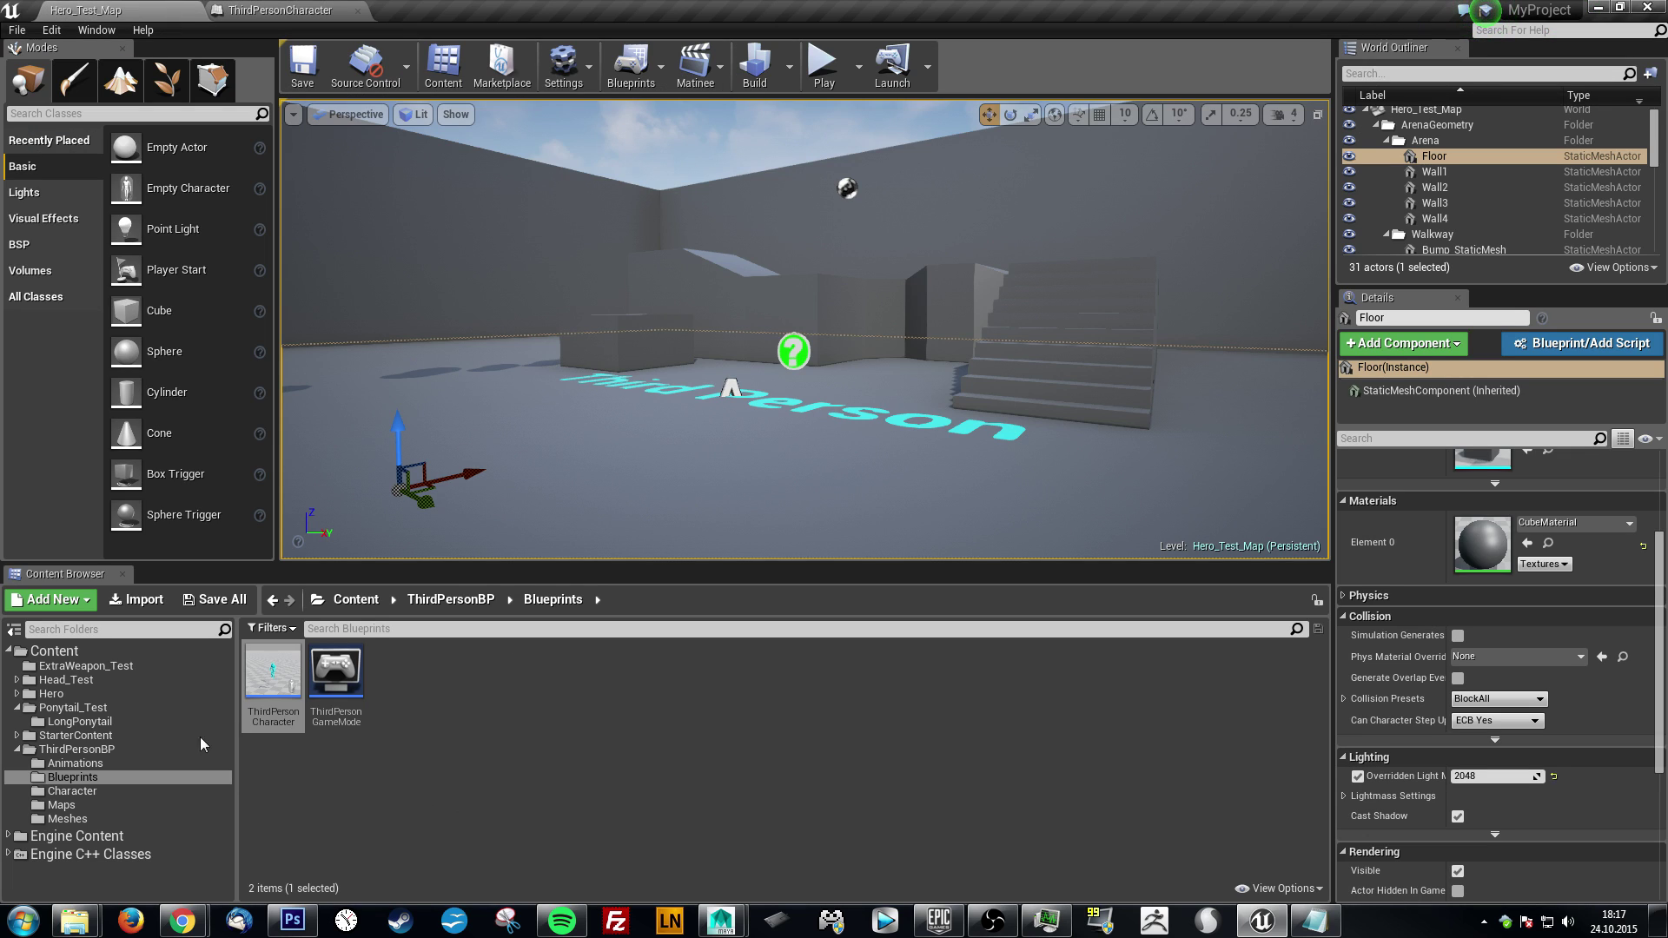
left_click(73, 792)
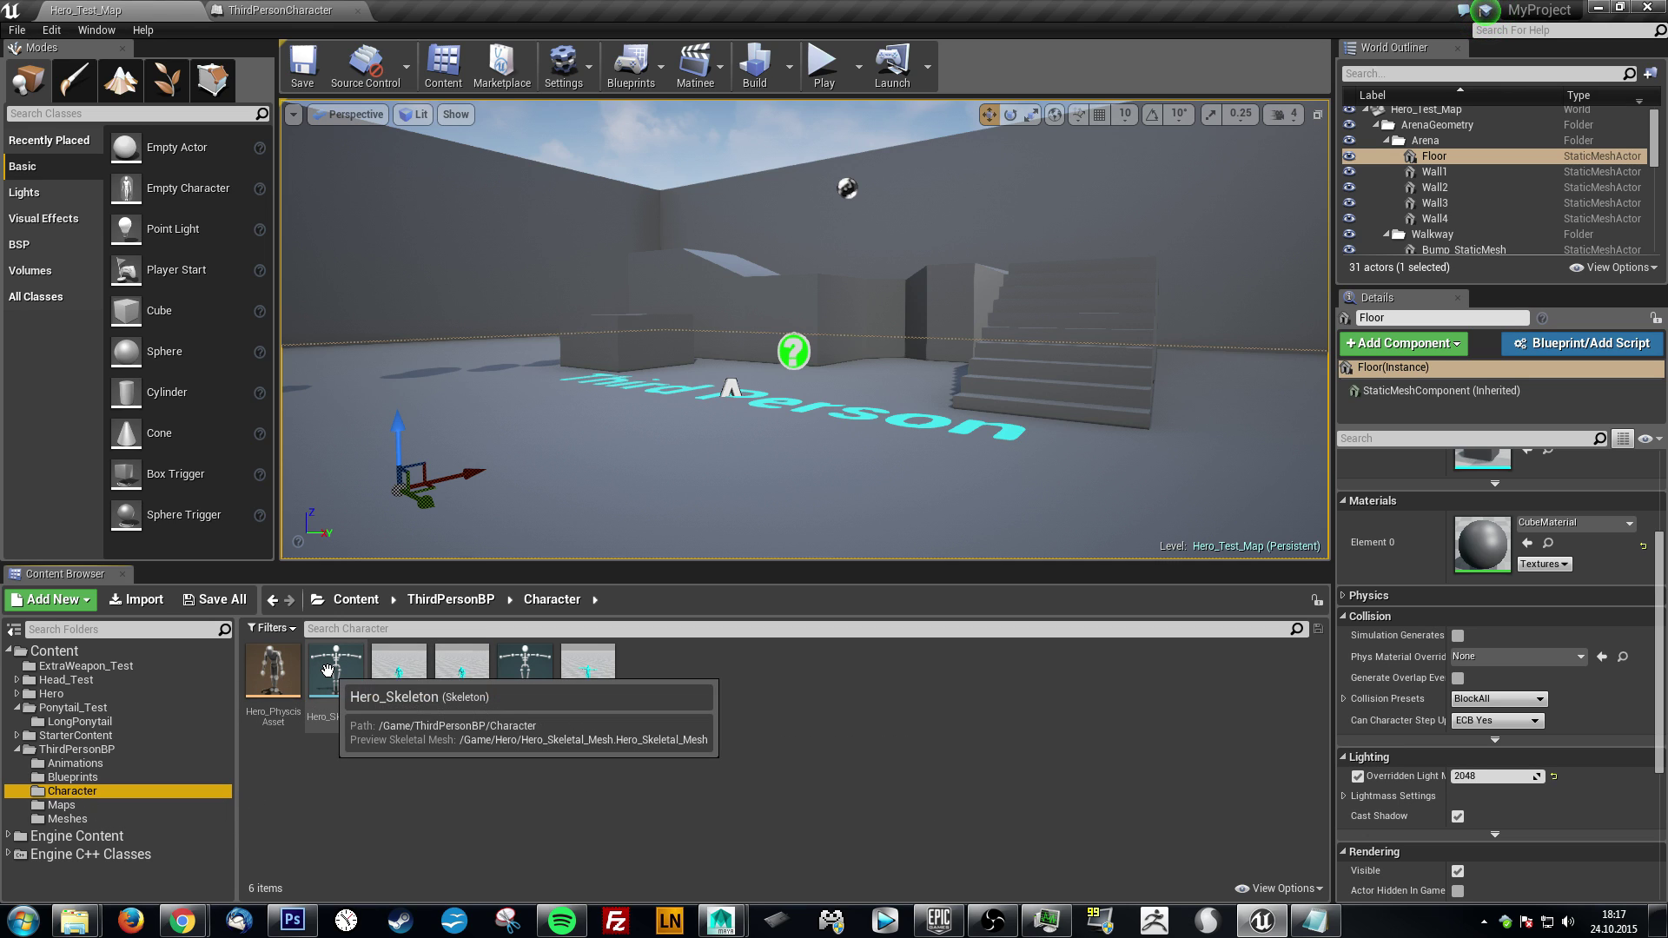
left_click(536, 678)
double_click(536, 678)
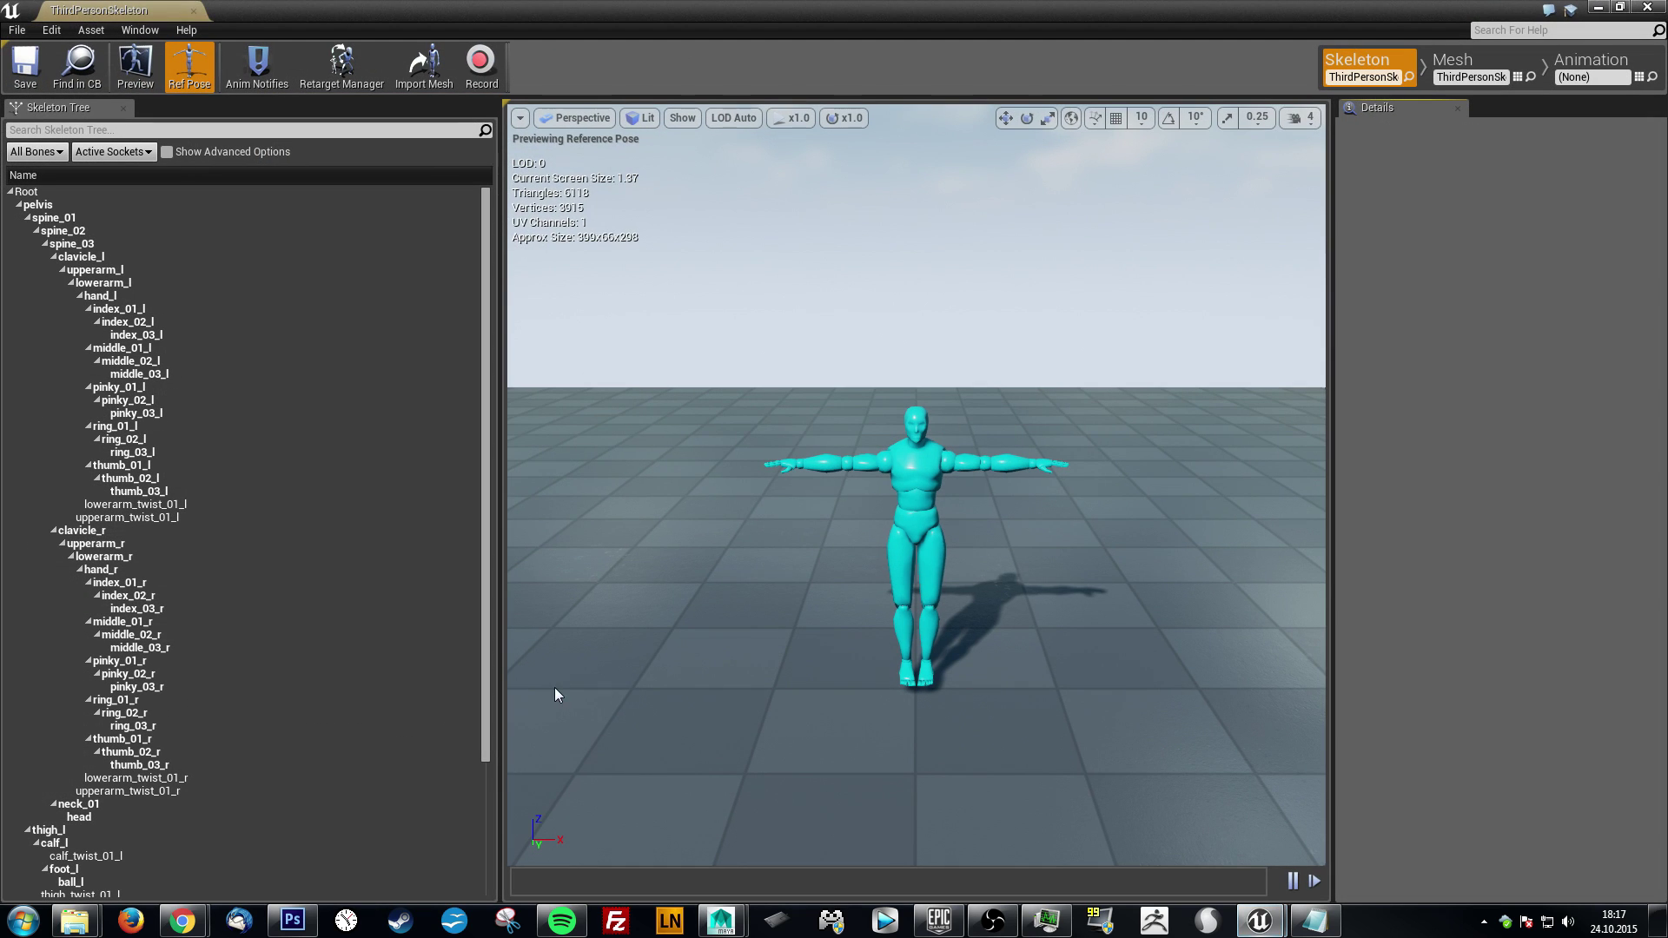
- Add a socket named PonytailSocket to the head bone of the skeleton
key("w")
right_click_drag(913, 539, 1043, 582)
key("d")
key("a")
key("w")
left_click_drag(904, 347, 930, 426)
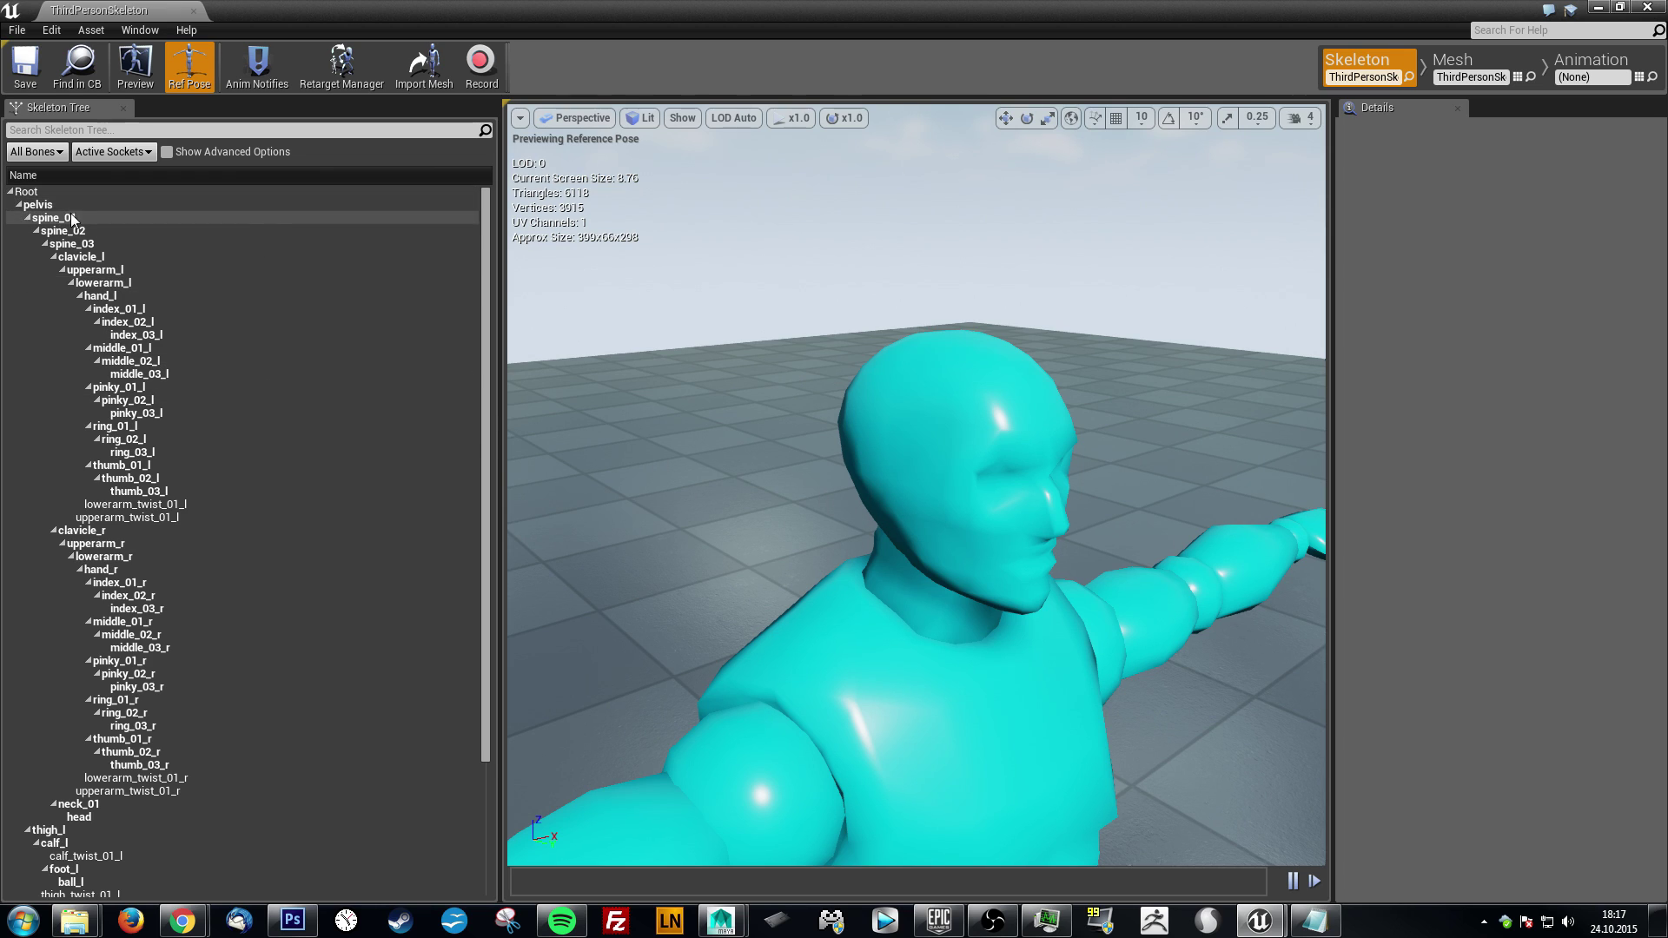
scroll(235, 518, "down", 4)
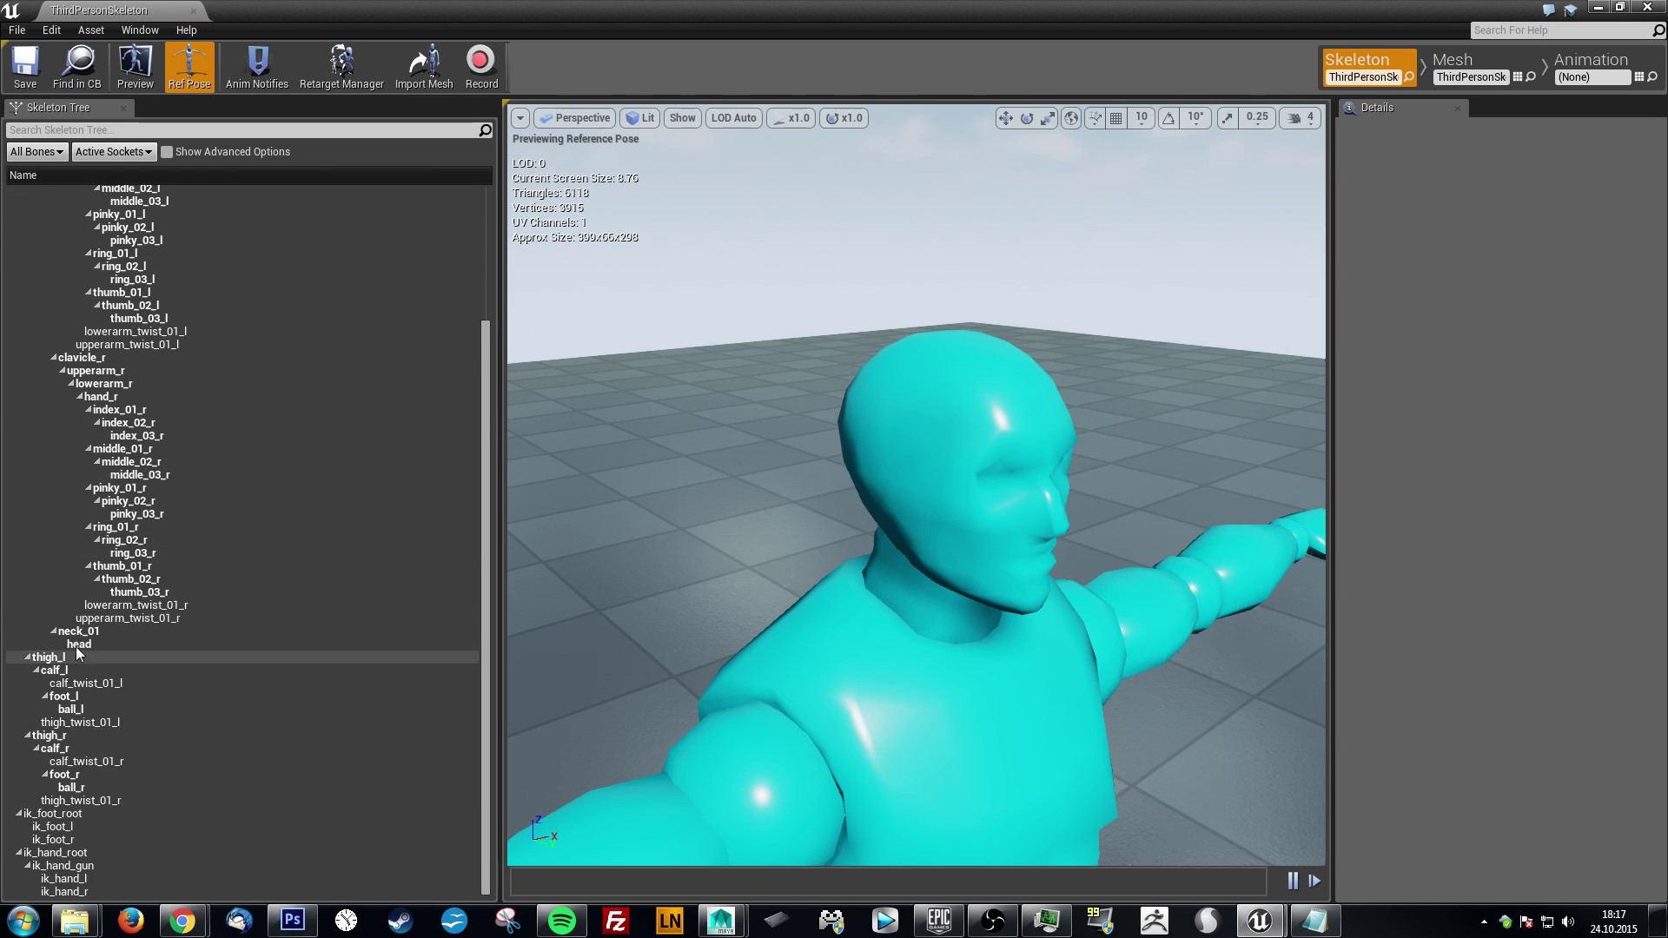
left_click(78, 644)
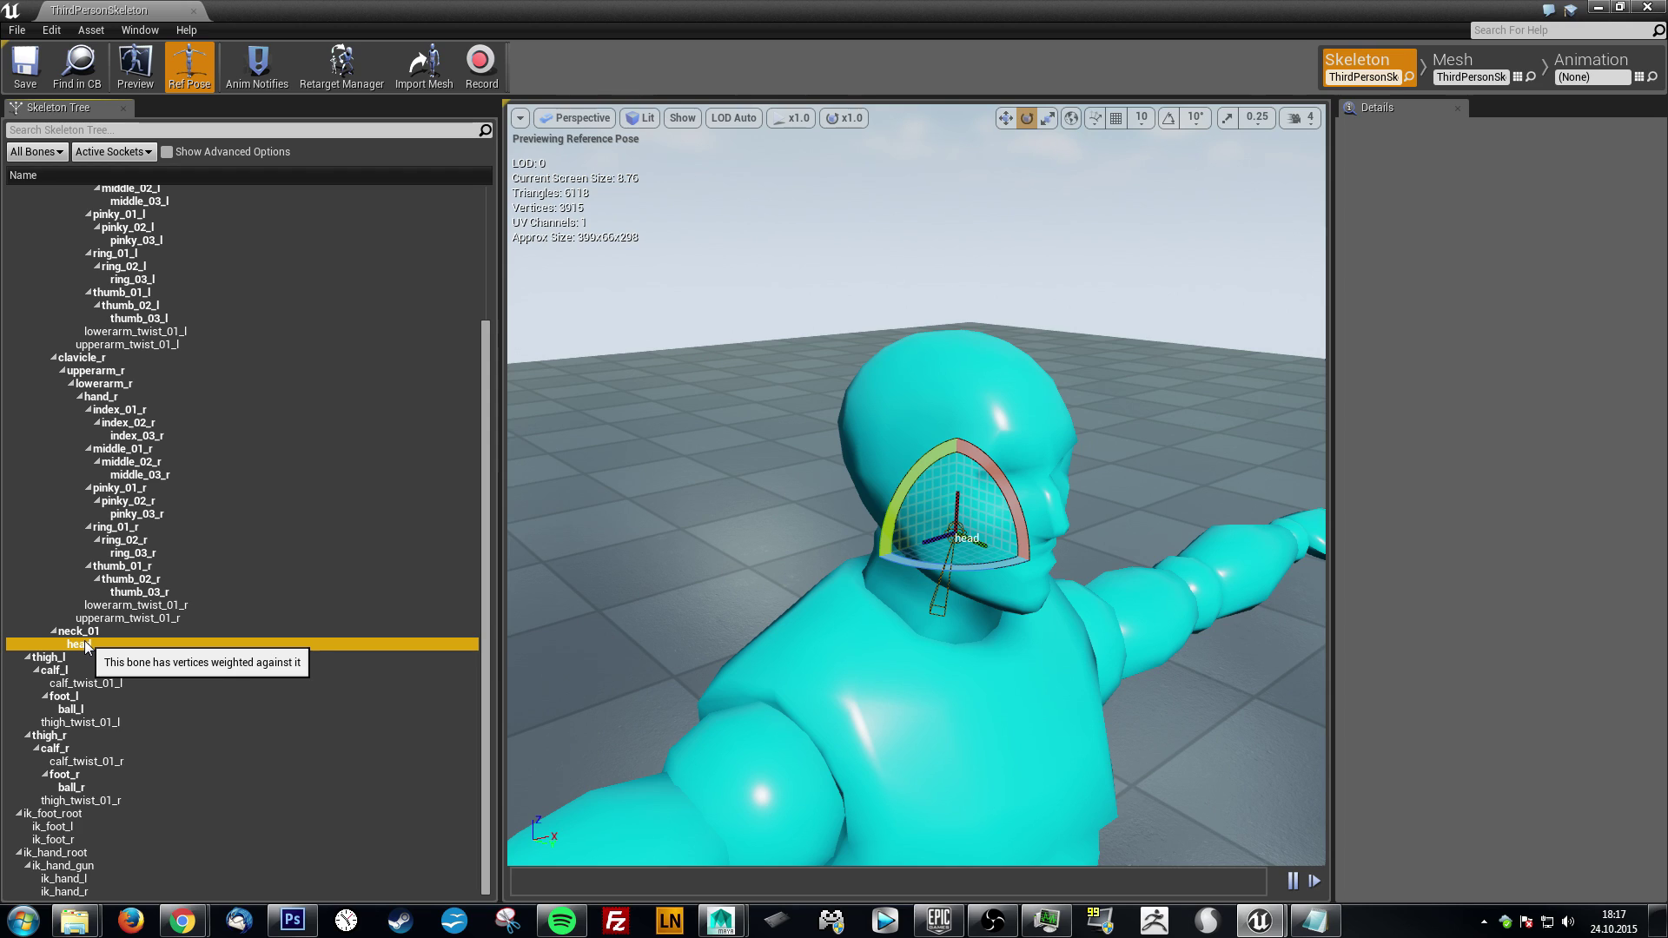
right_click(85, 643)
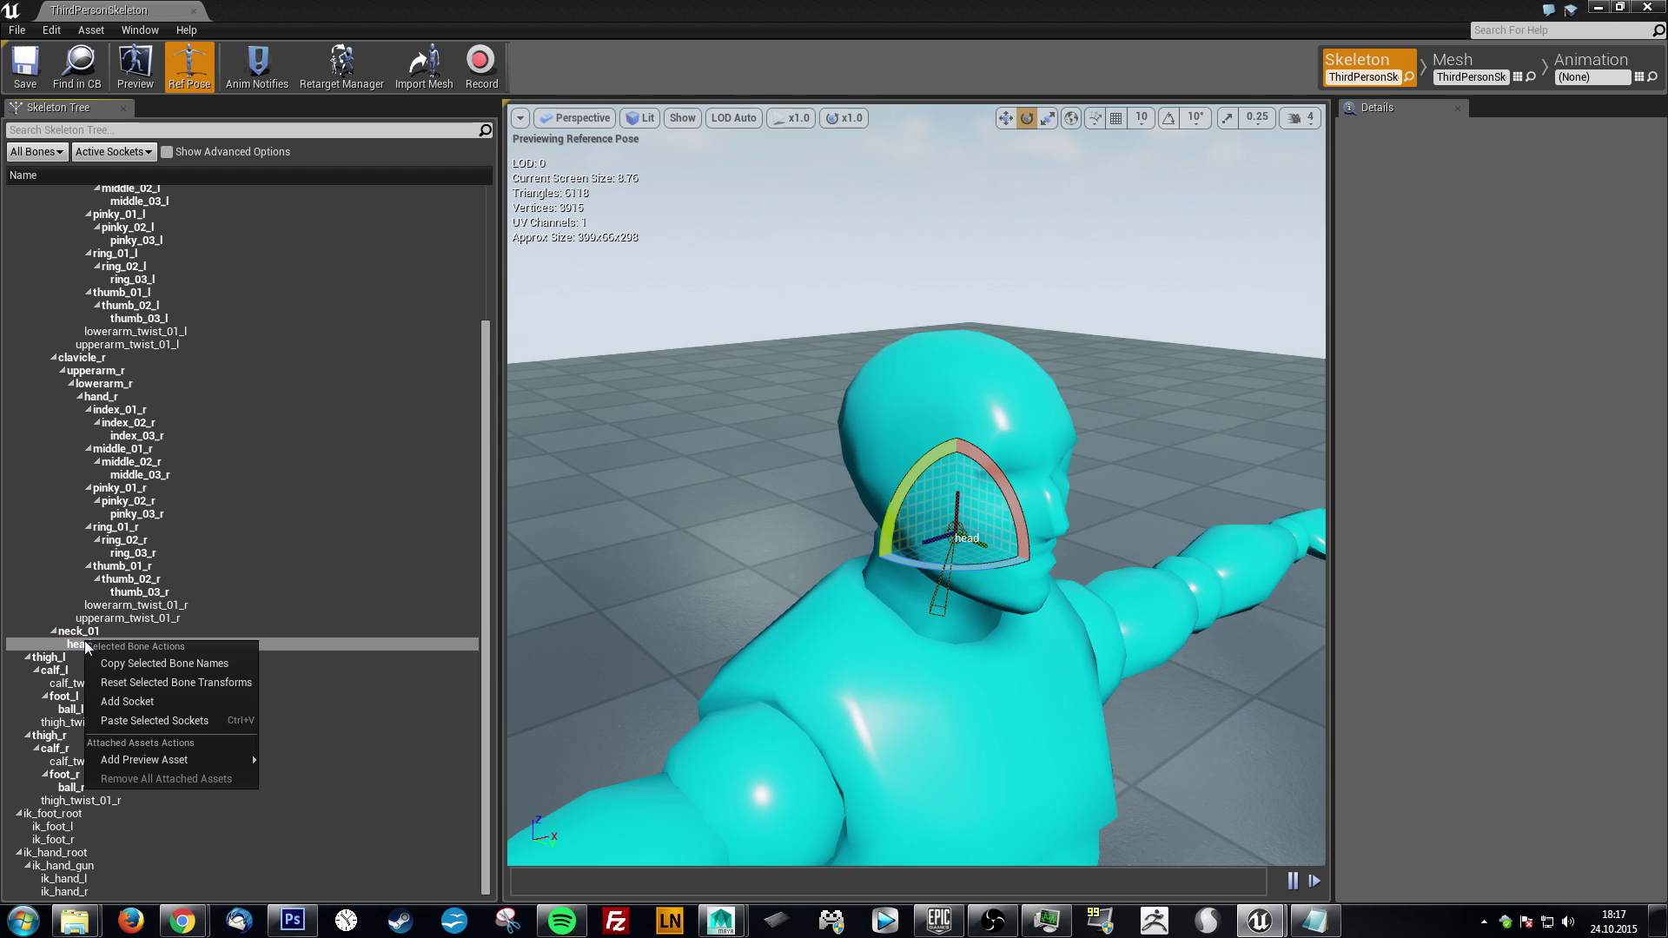
left_click(155, 701)
type("PonytailSocket")
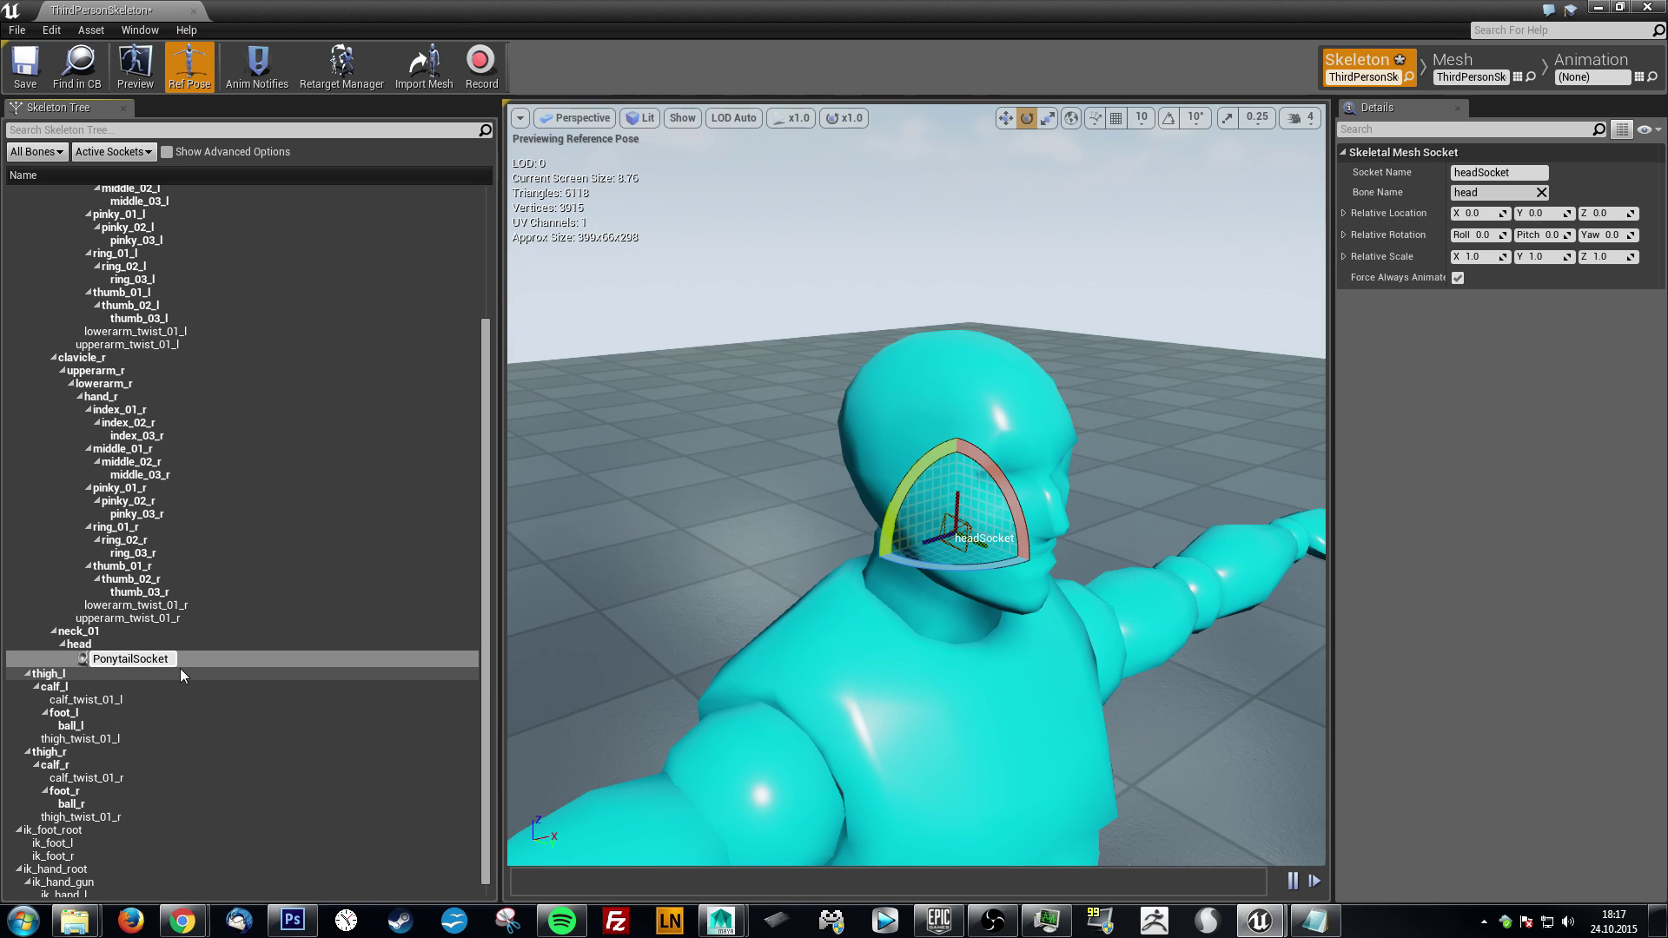
key("Return")
- Attach the Long_Ponytail mesh to PonytailSocket as a preview asset
left_click(177, 658)
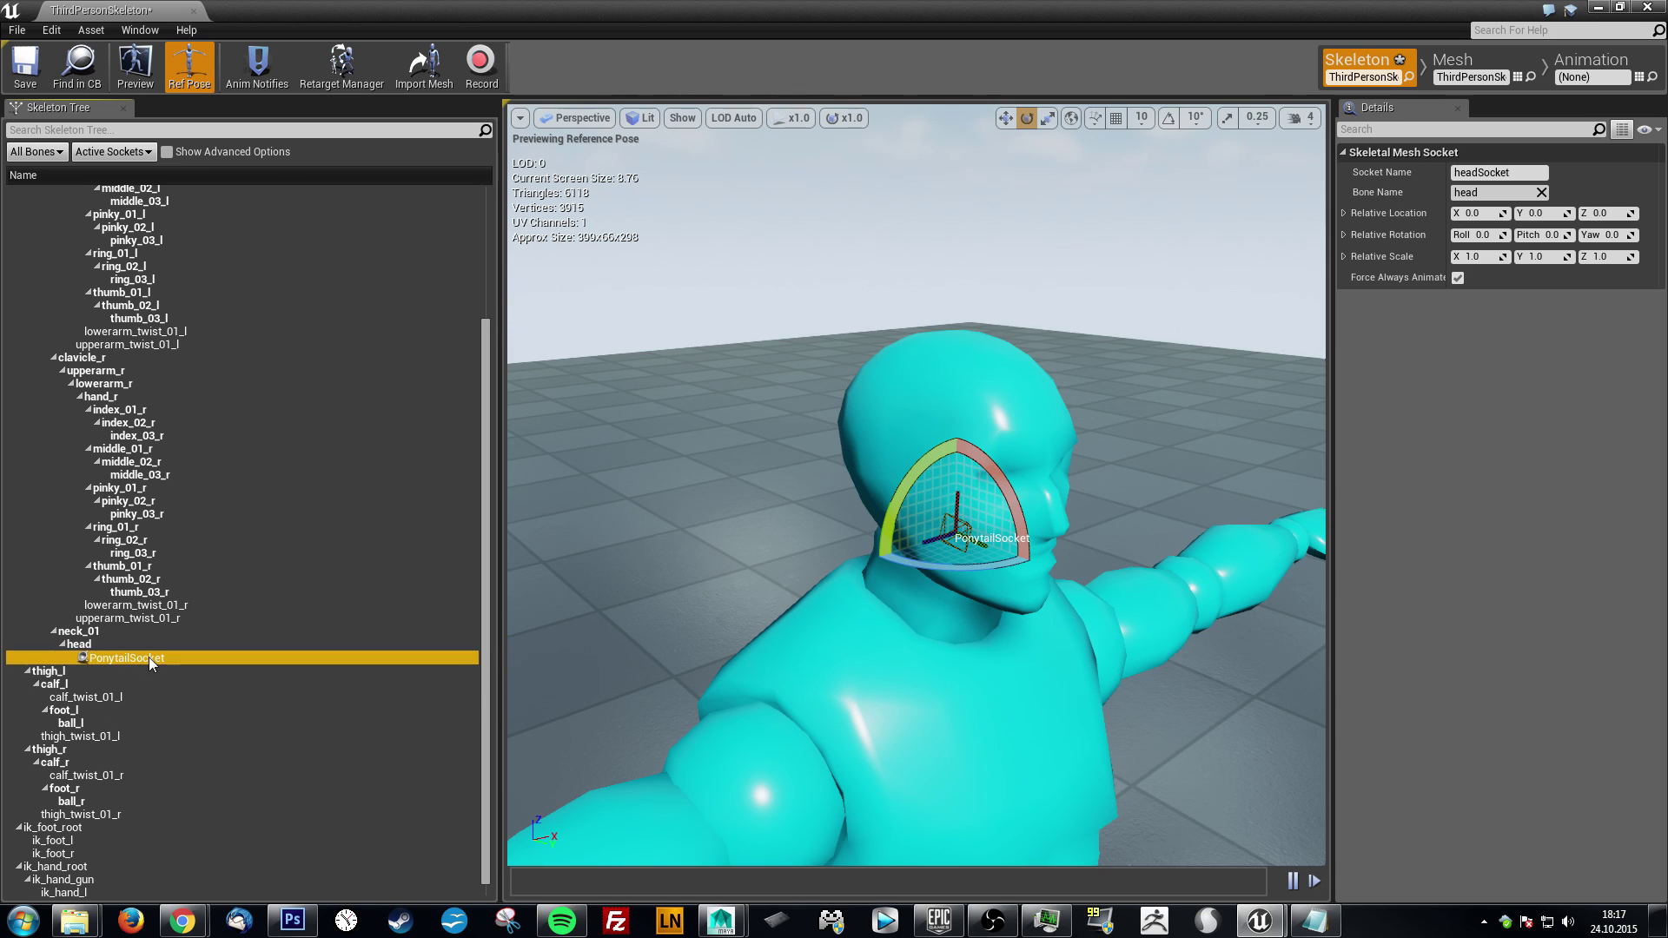
right_click(152, 663)
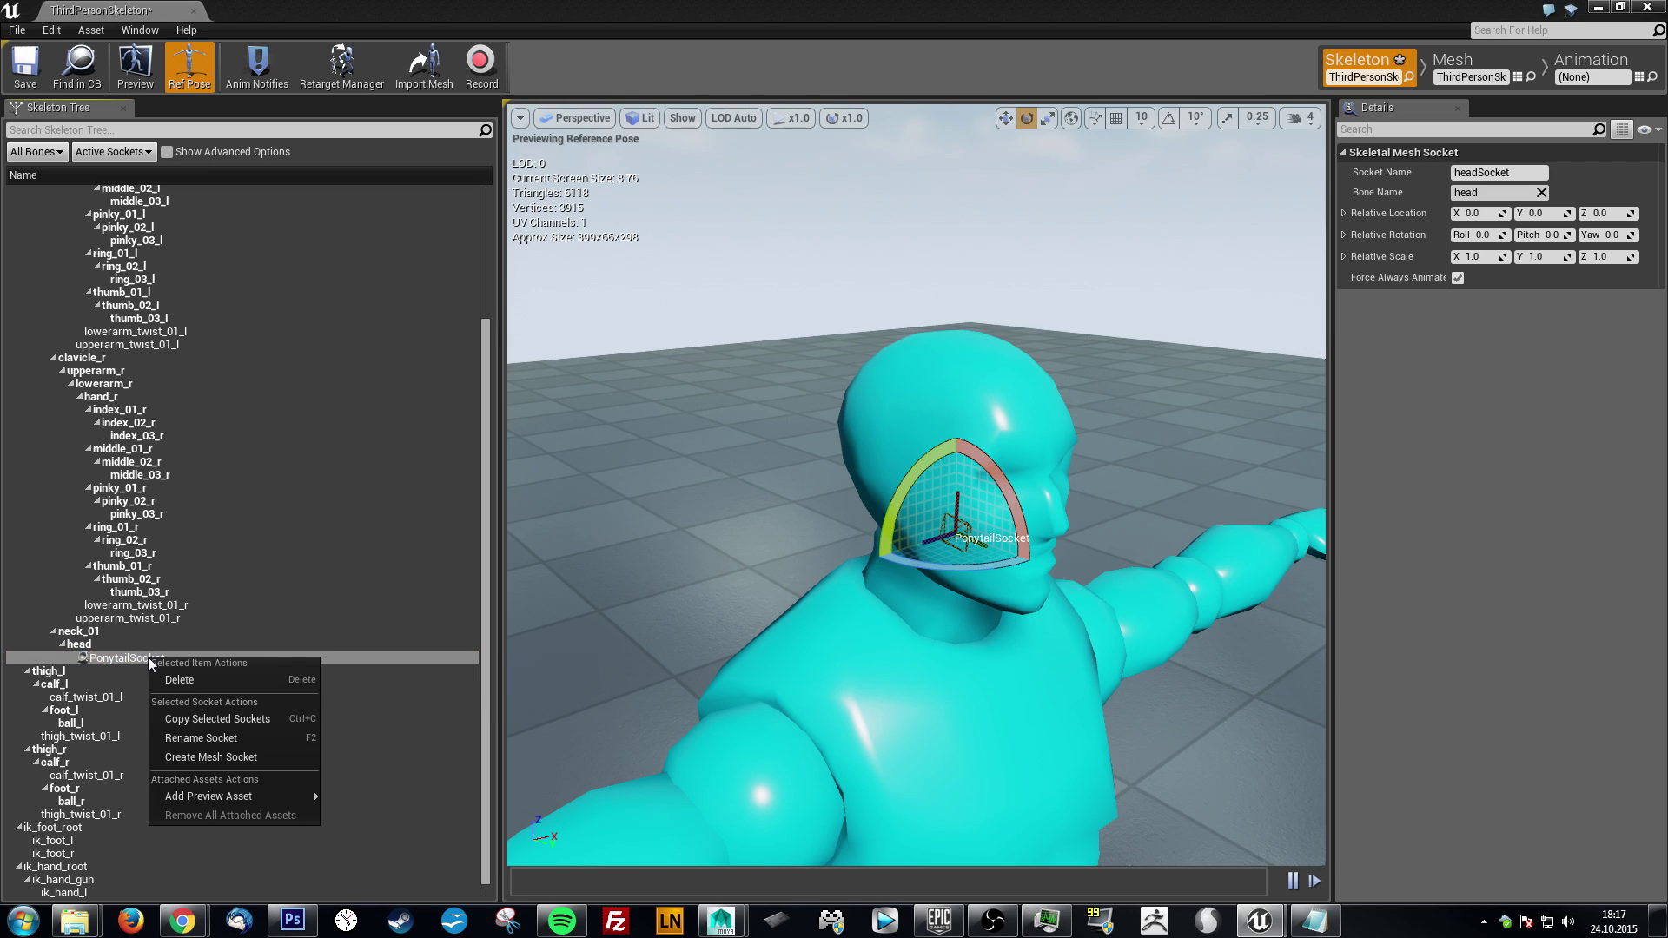
mouse_move(269, 796)
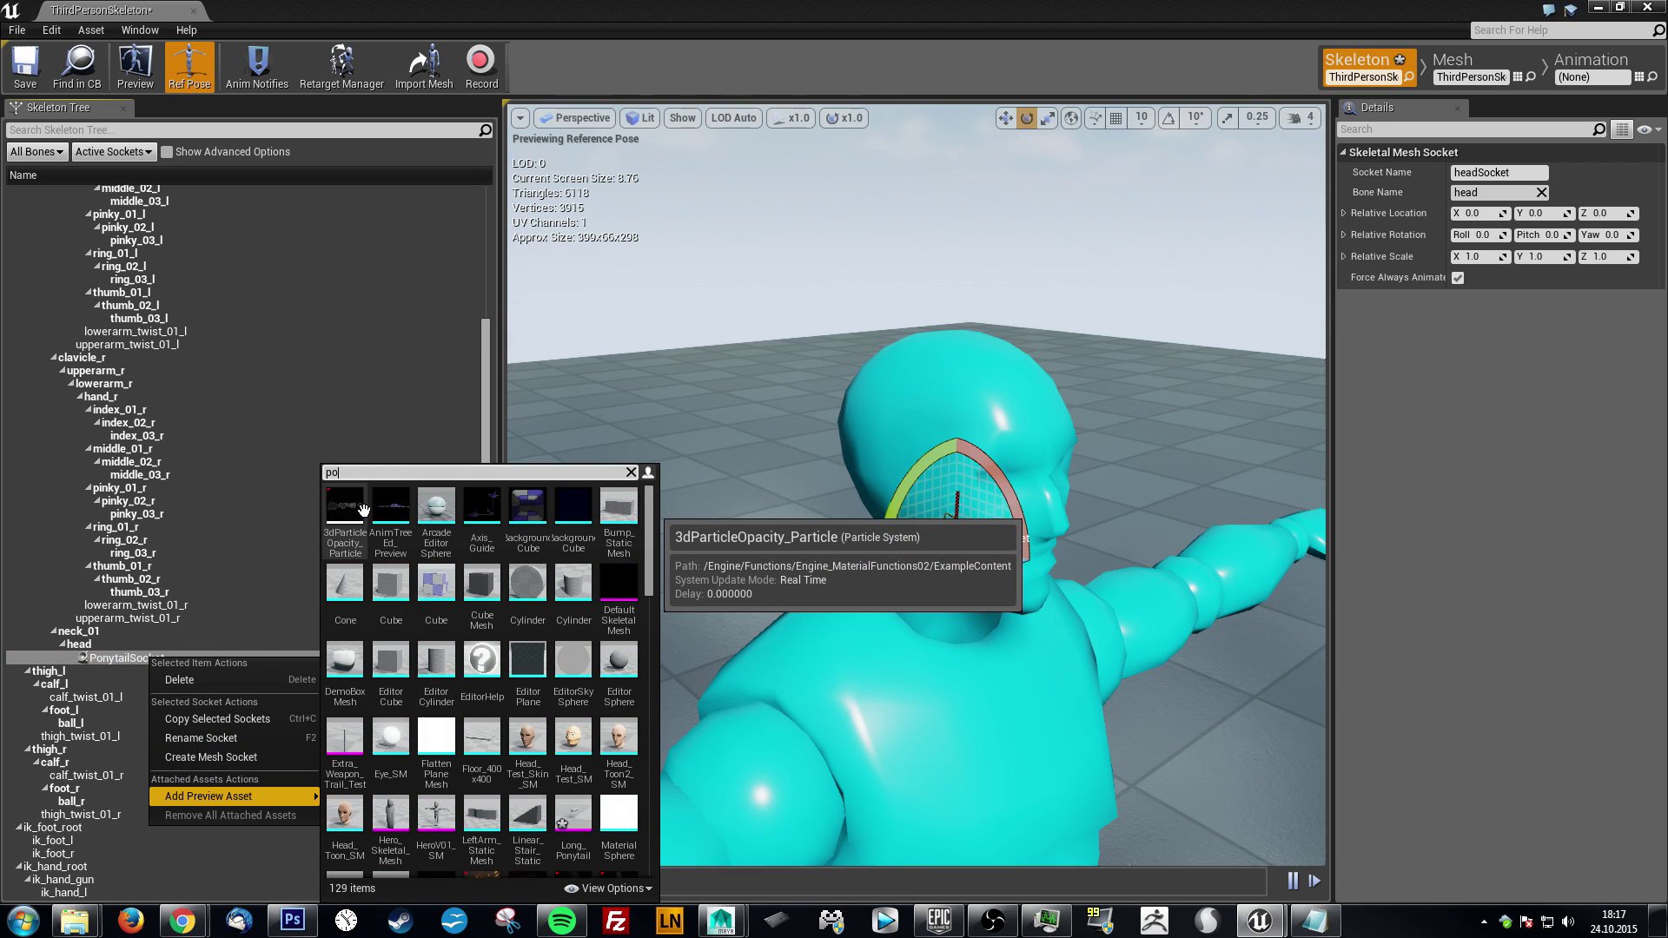
type("ponytail")
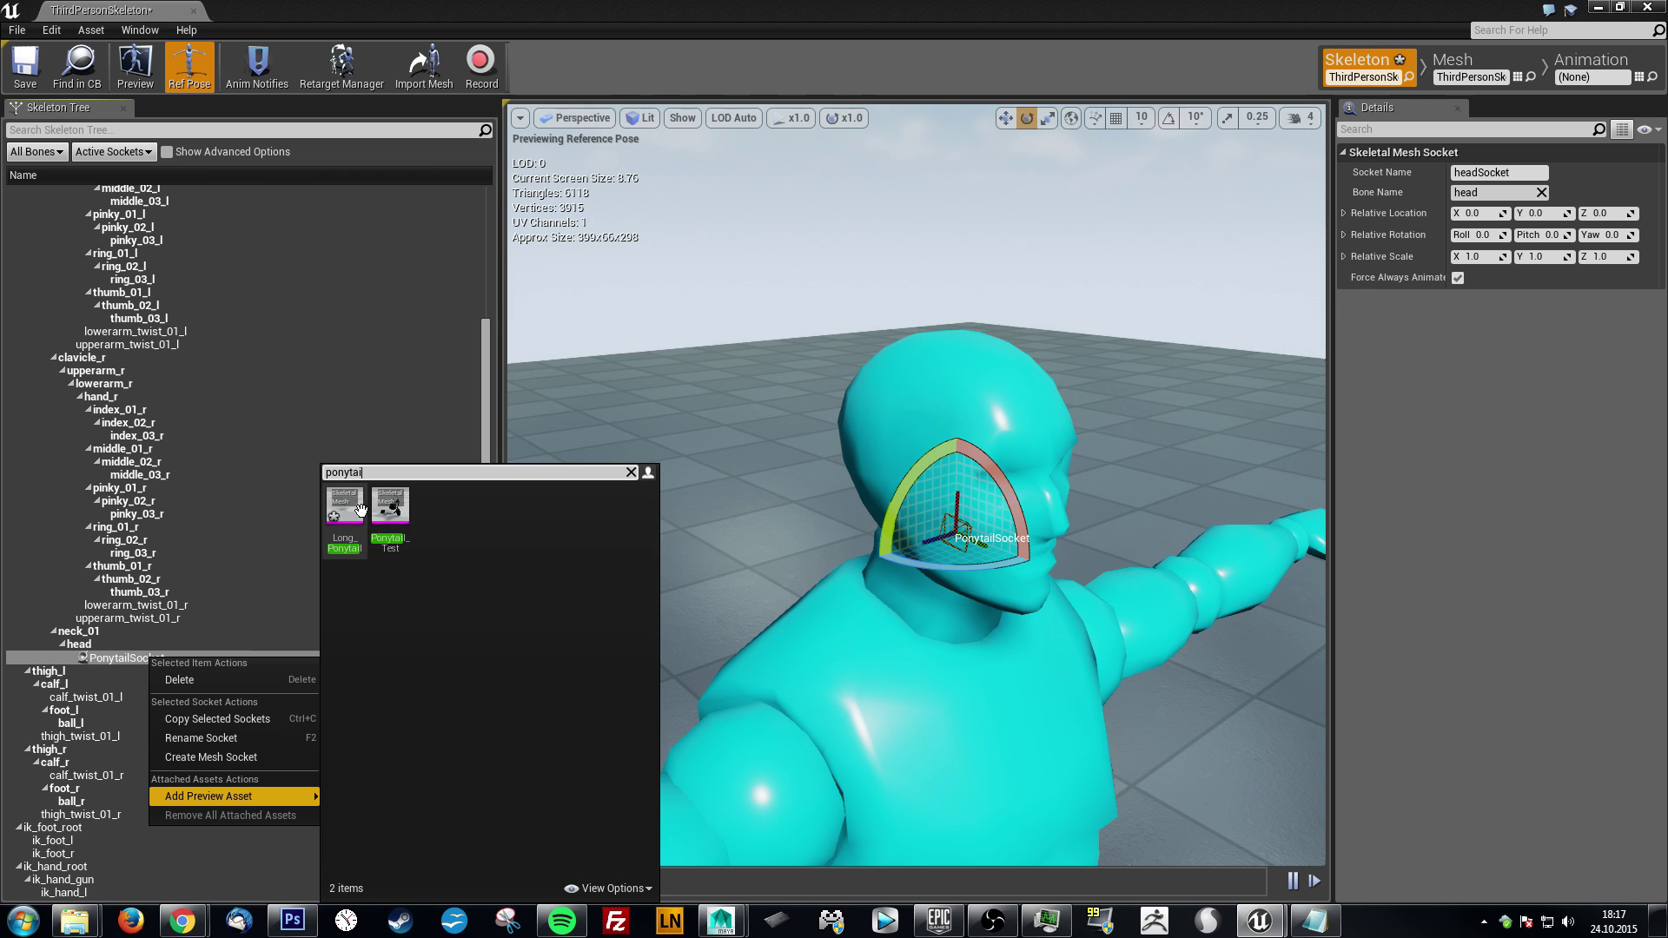
left_click(360, 511)
- Move PonytailSocket back and up to the rear of the head, to about X 6.6, Y -5.2
key("a")
right_click_drag(823, 535, 769, 556)
key("w")
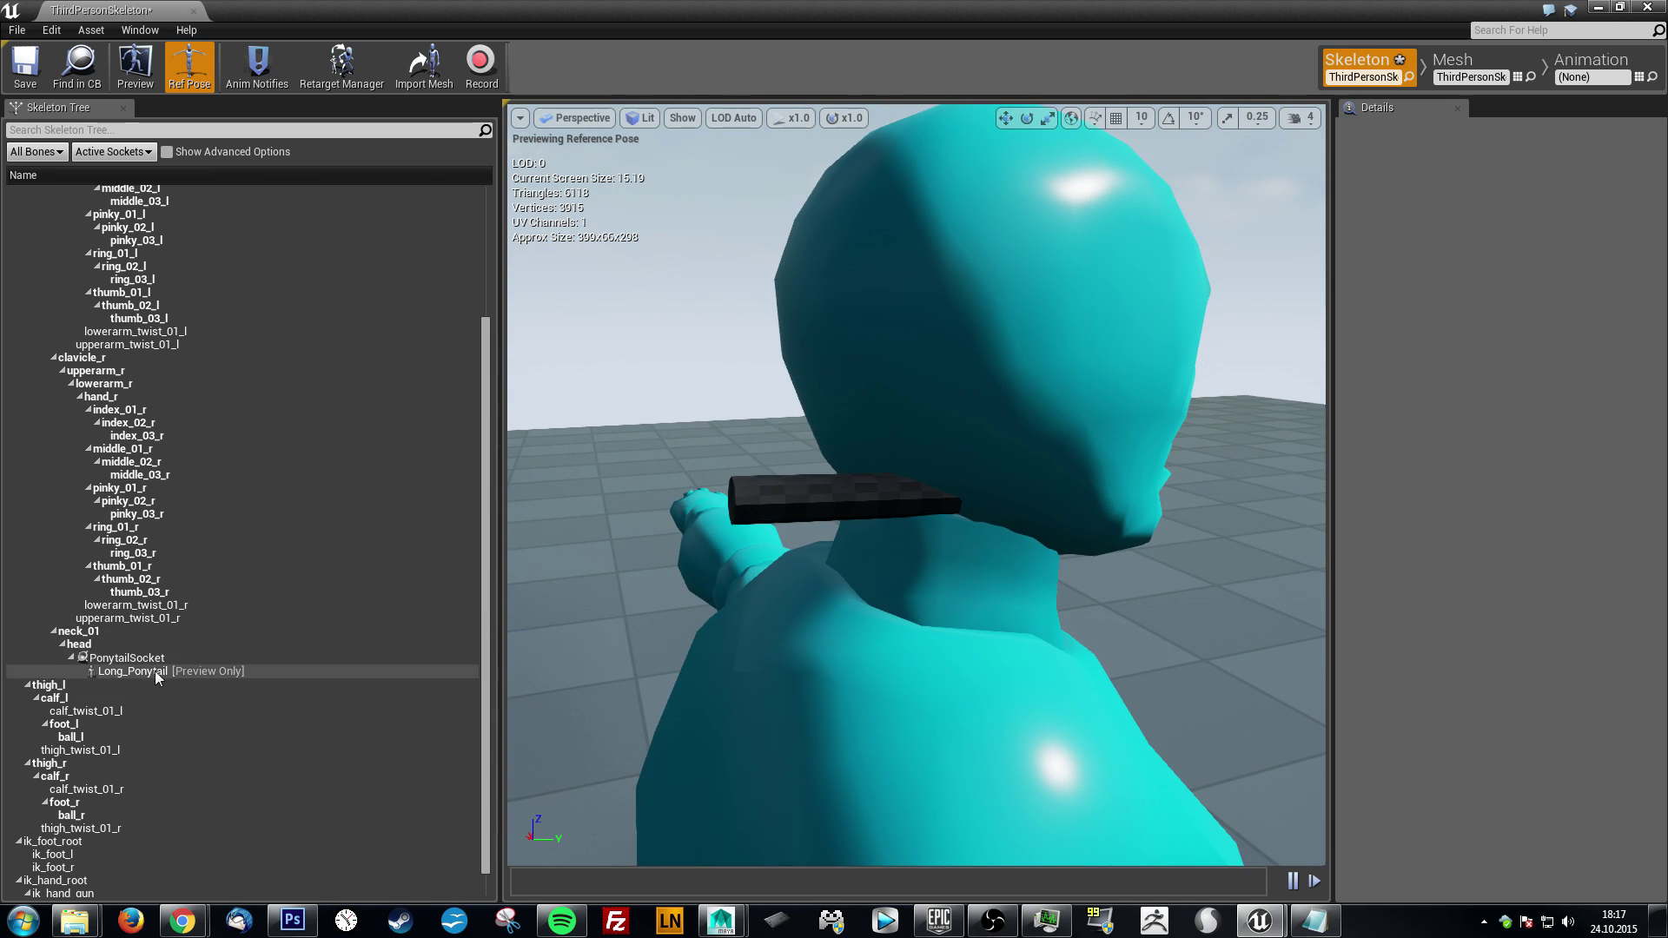
left_click(139, 658)
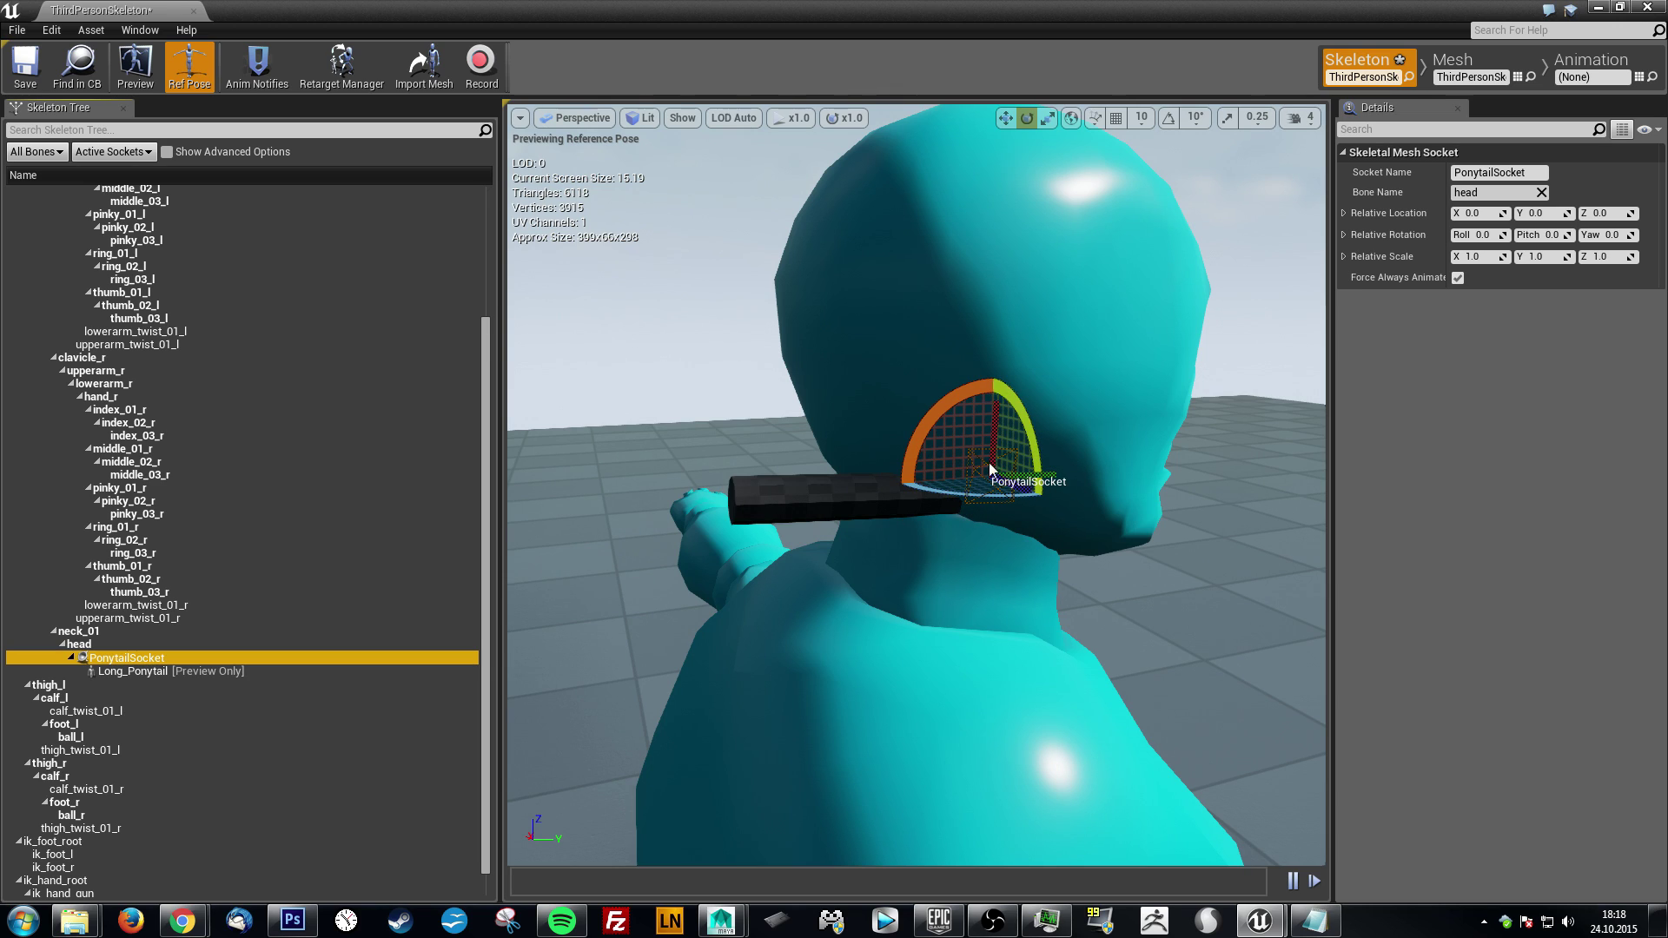
right_click_drag(997, 489, 1002, 499)
key("w")
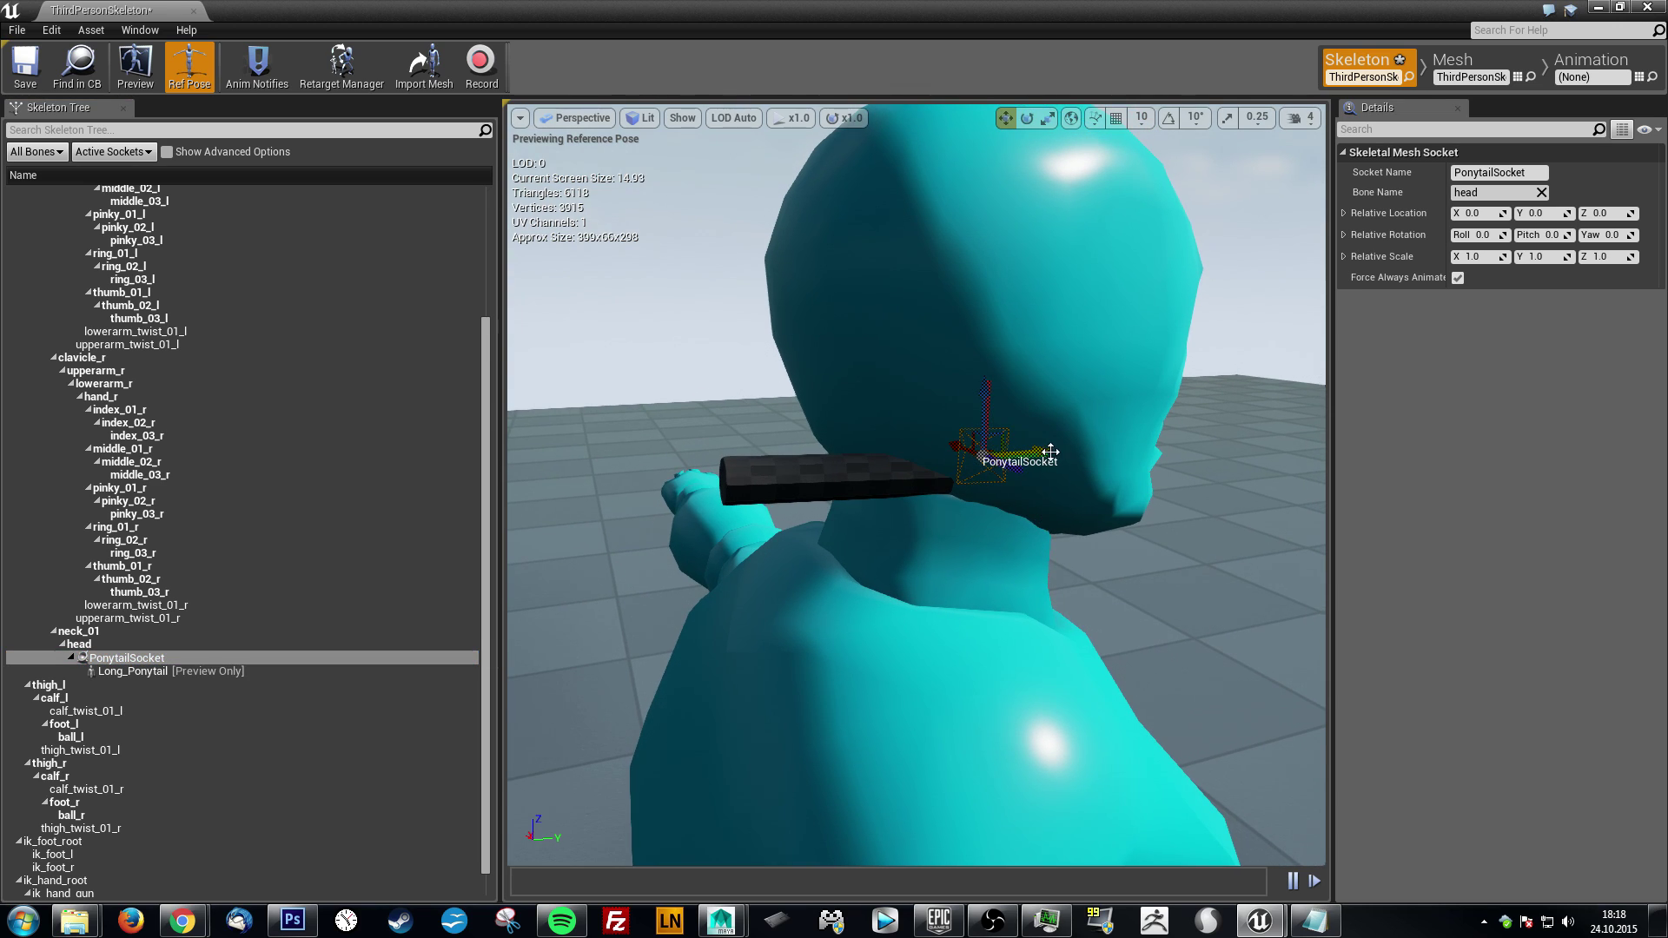
left_click_drag(1024, 455, 959, 443)
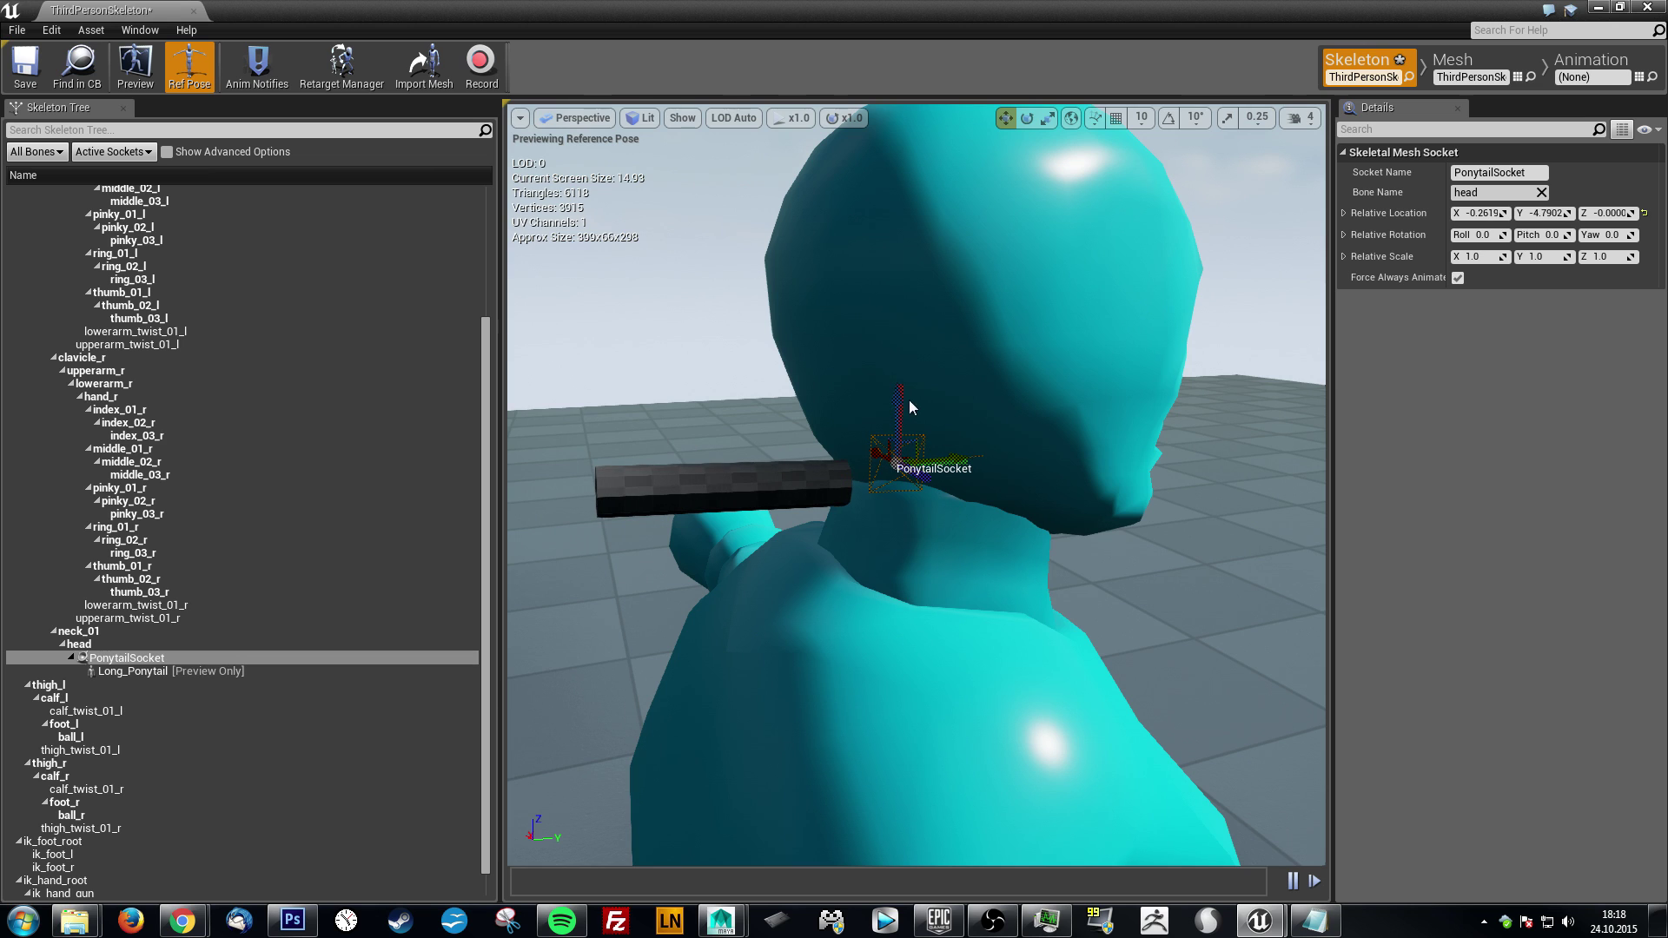
left_click_drag(898, 396, 888, 250)
- Move PonytailSocket out behind the head to about X 6.24, Y -11.95 and save the skeleton
key("a")
right_click_drag(835, 388, 869, 369)
key("d")
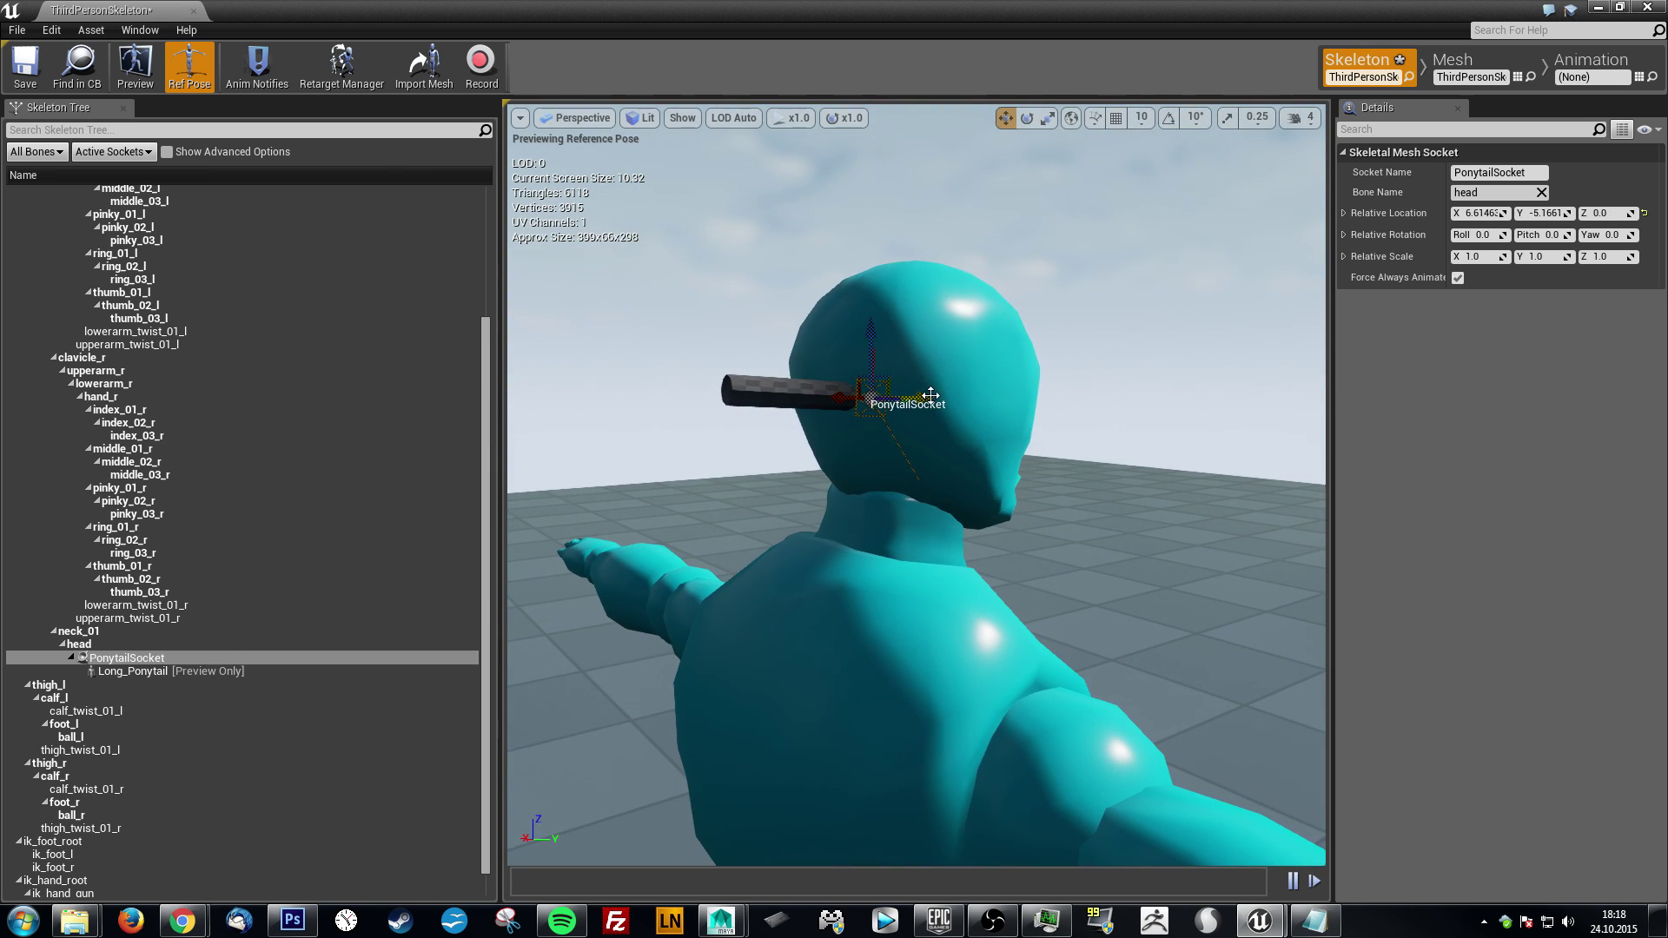
left_click_drag(920, 402, 847, 401)
right_click_drag(847, 400, 695, 399)
key("d")
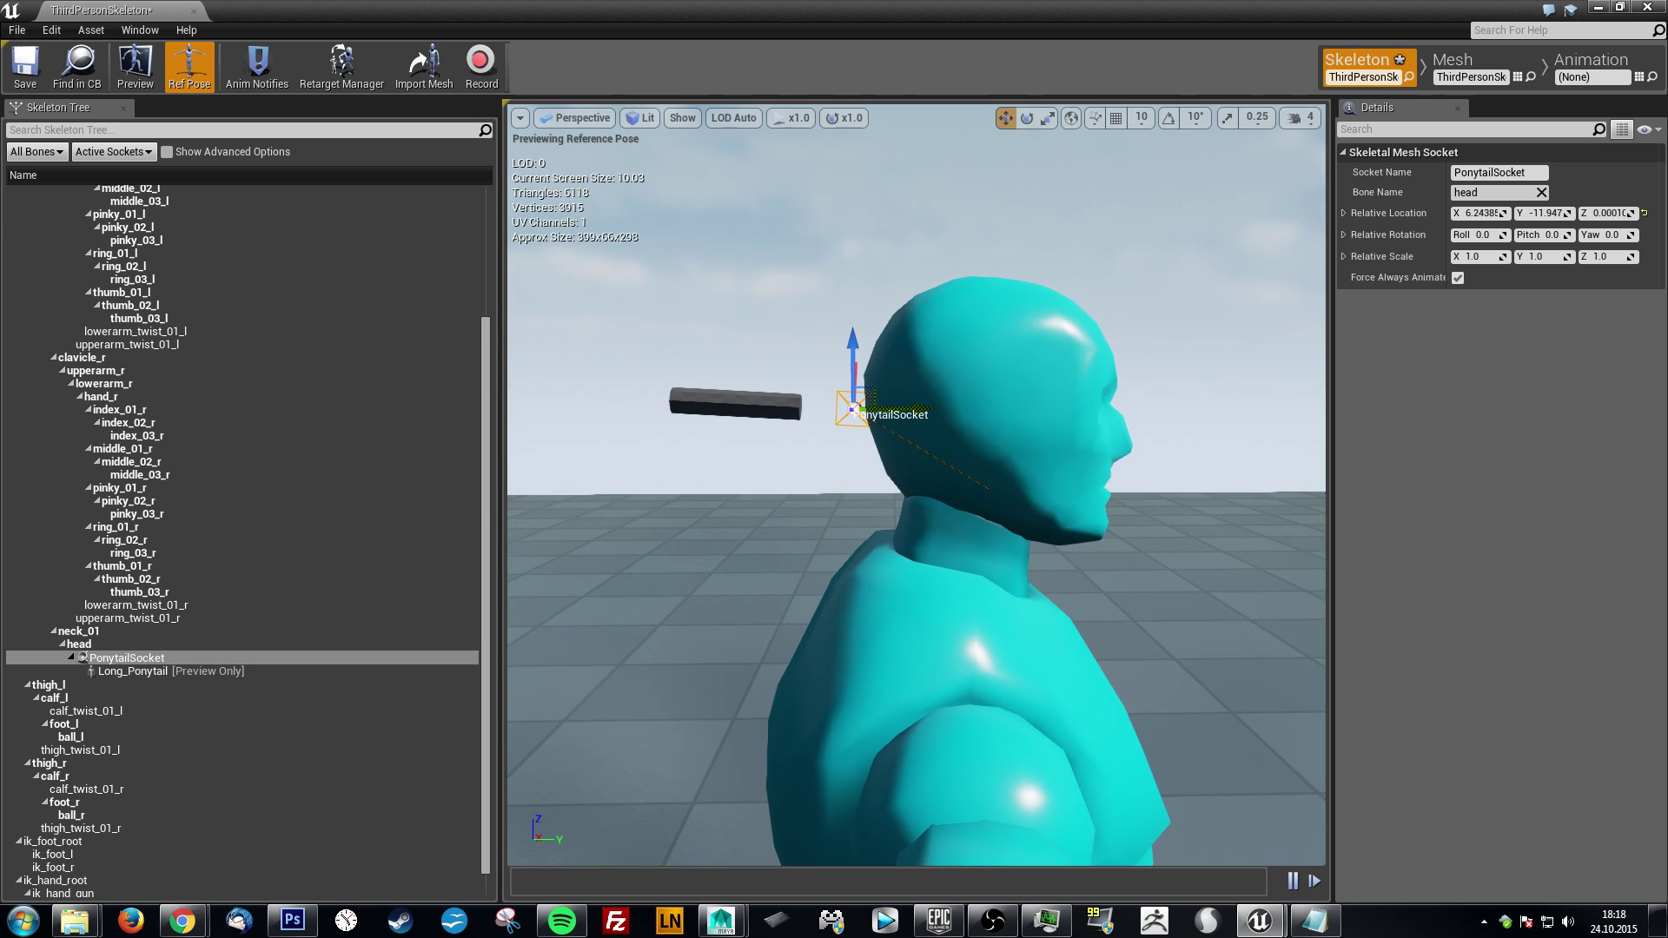
left_click(35, 71)
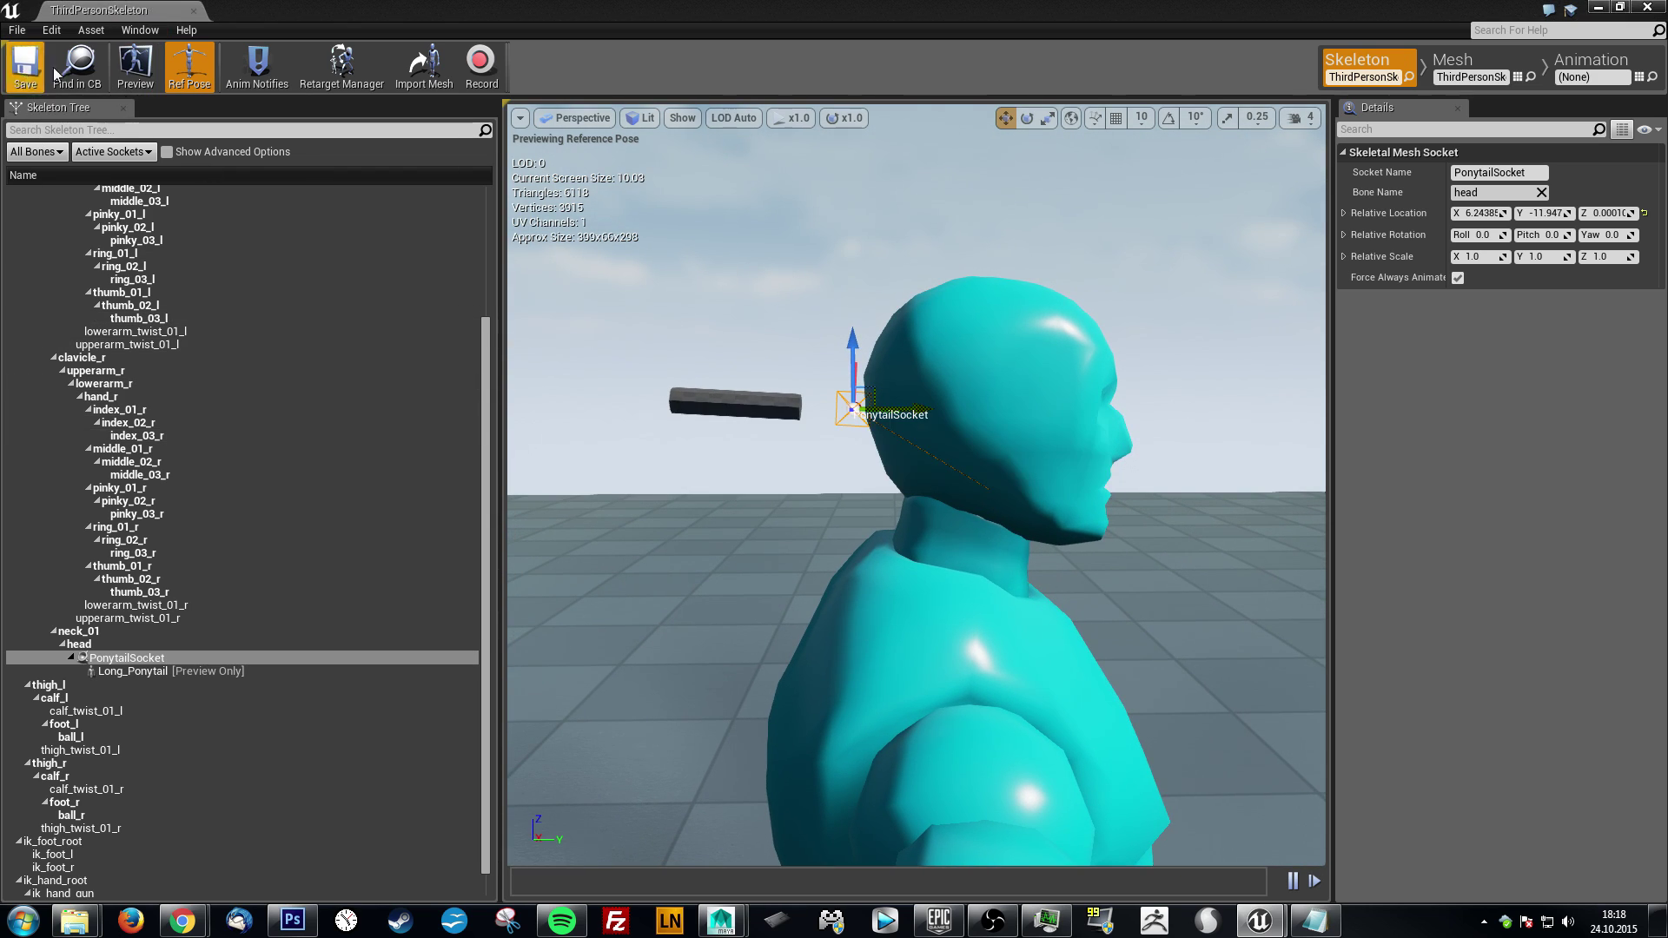
left_click(157, 673)
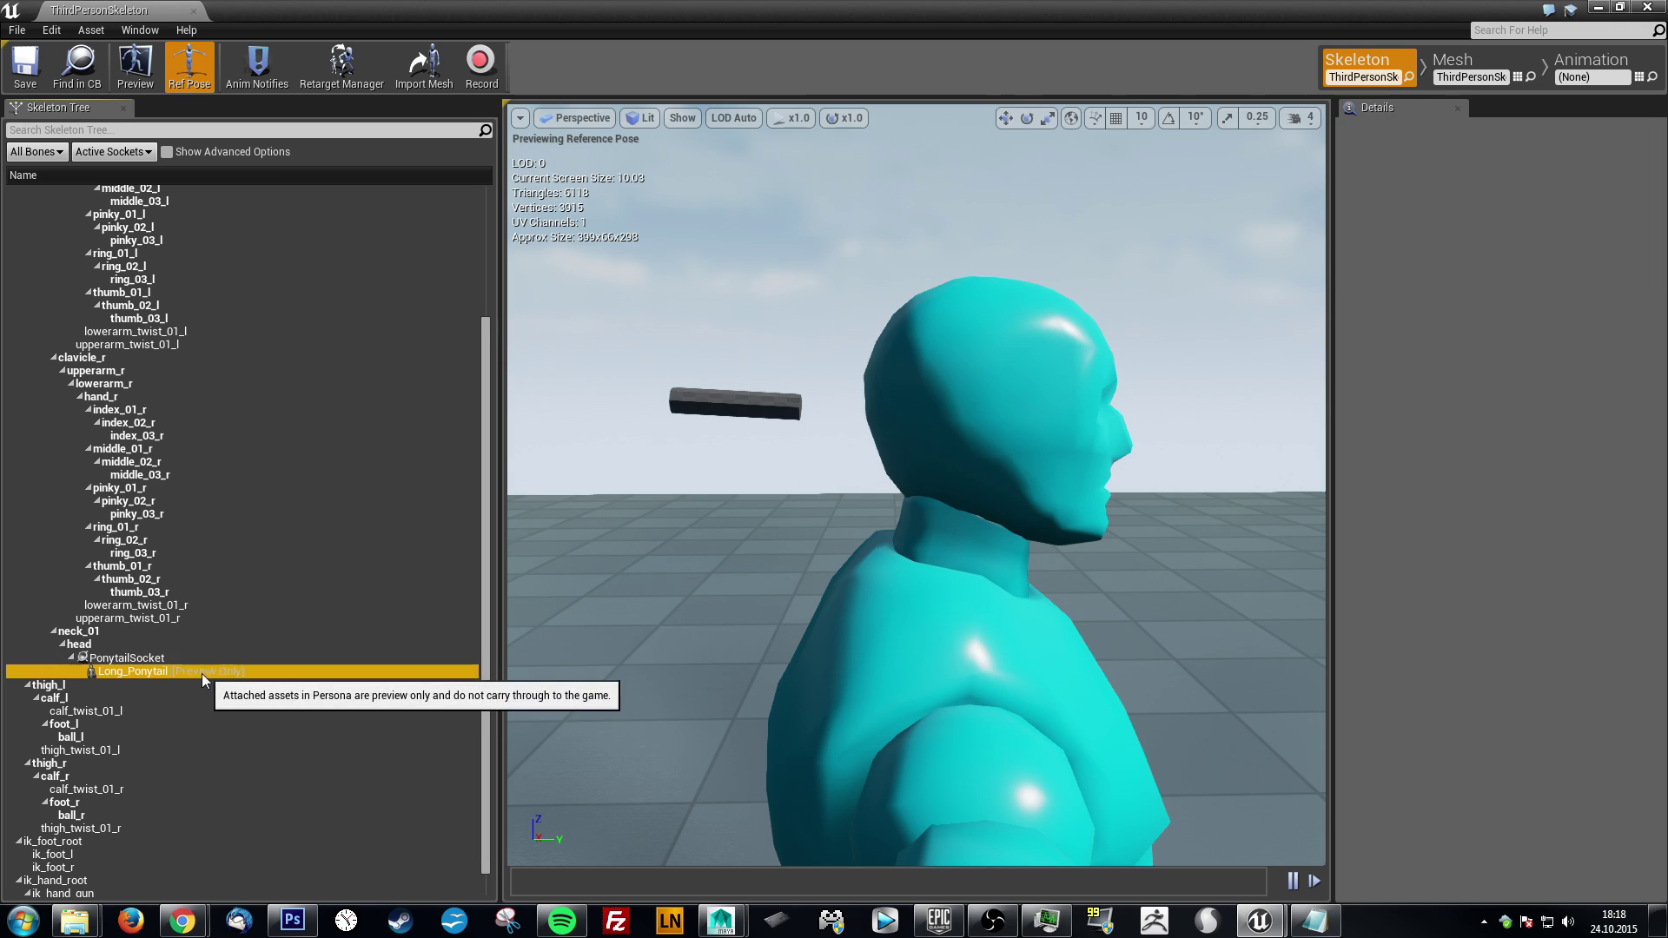
left_click(139, 658)
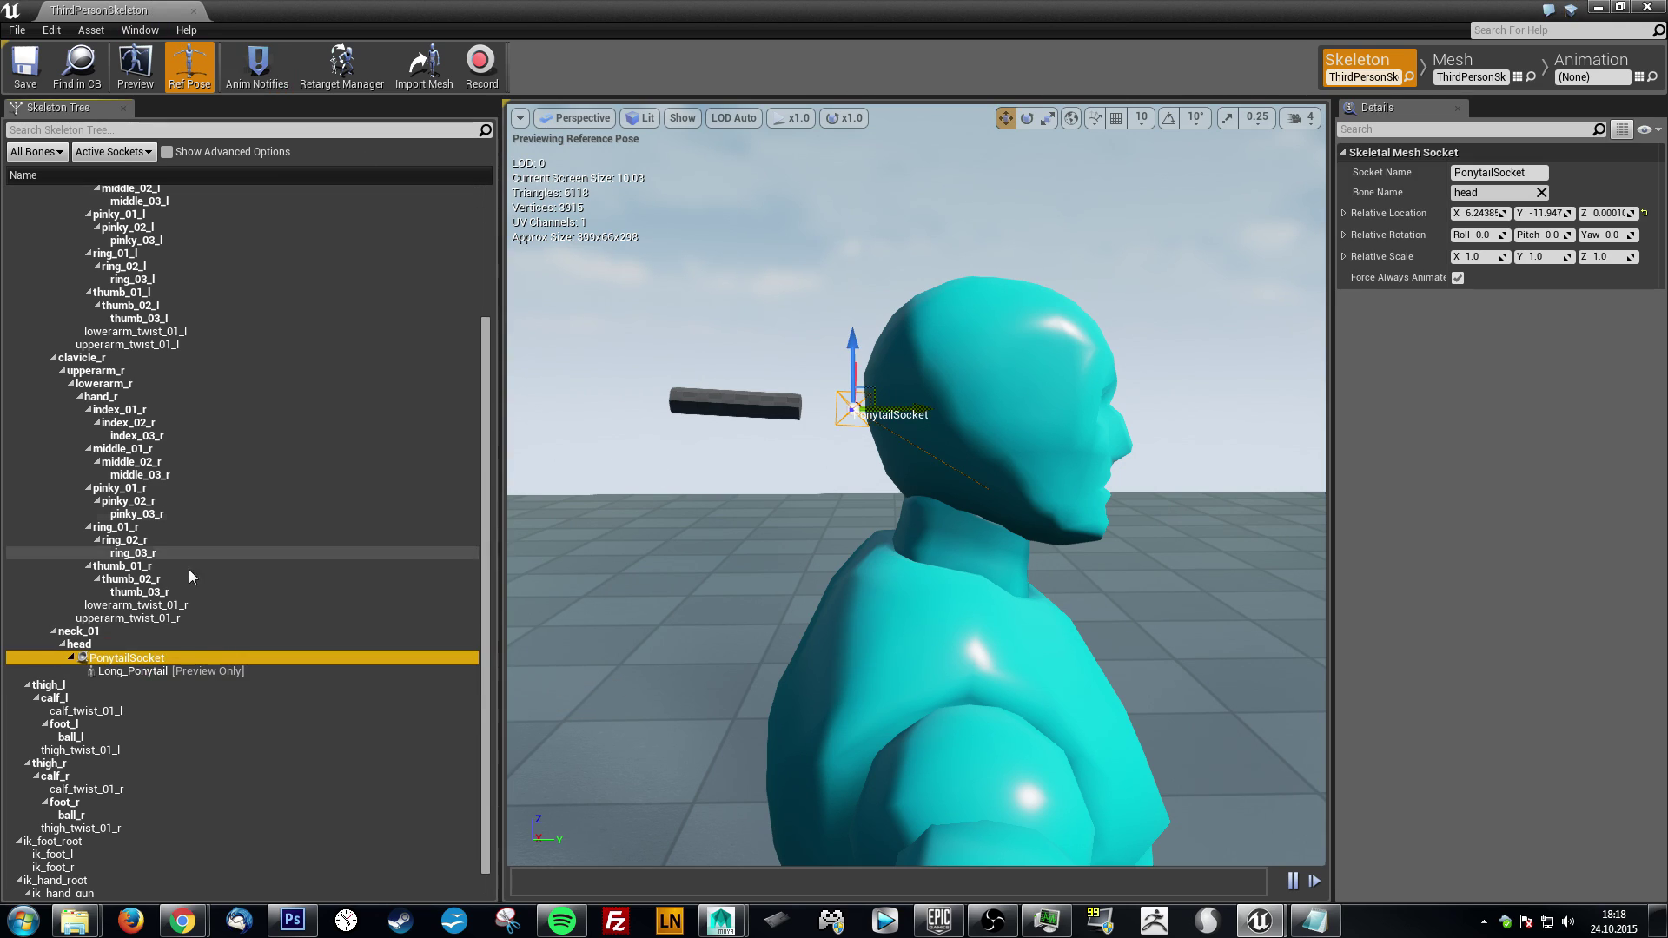
- Close the skeleton editor and open the ThirdPersonCharacter blueprint from the ThirdPersonBP Blueprints folder
left_click(193, 12)
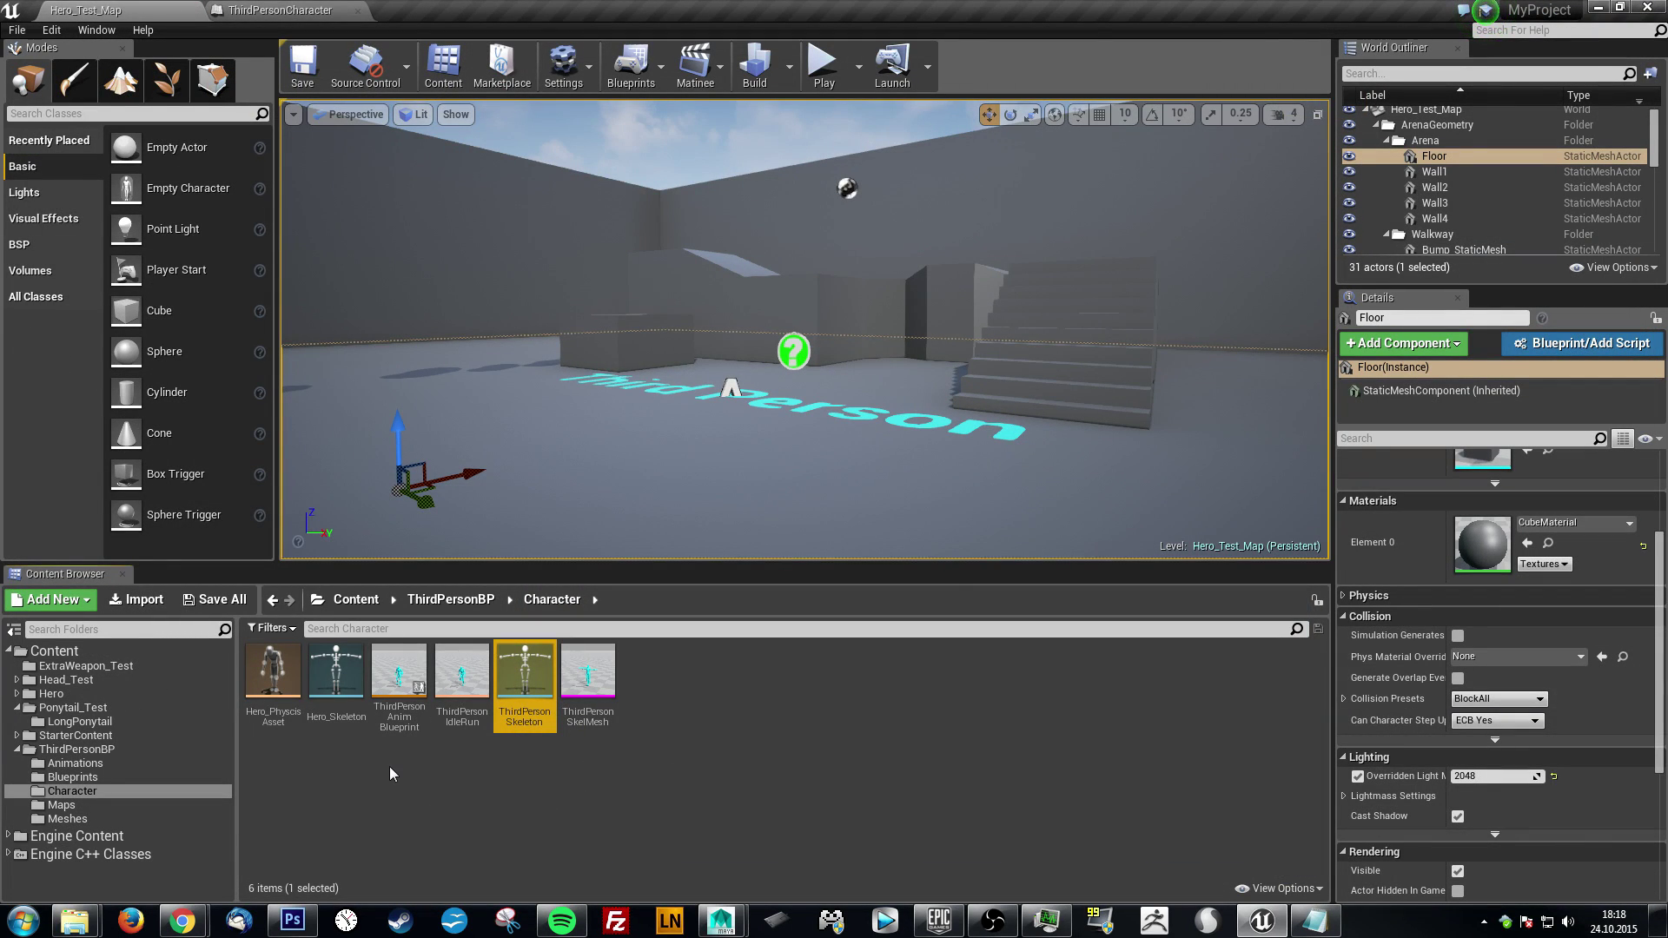
left_click(73, 776)
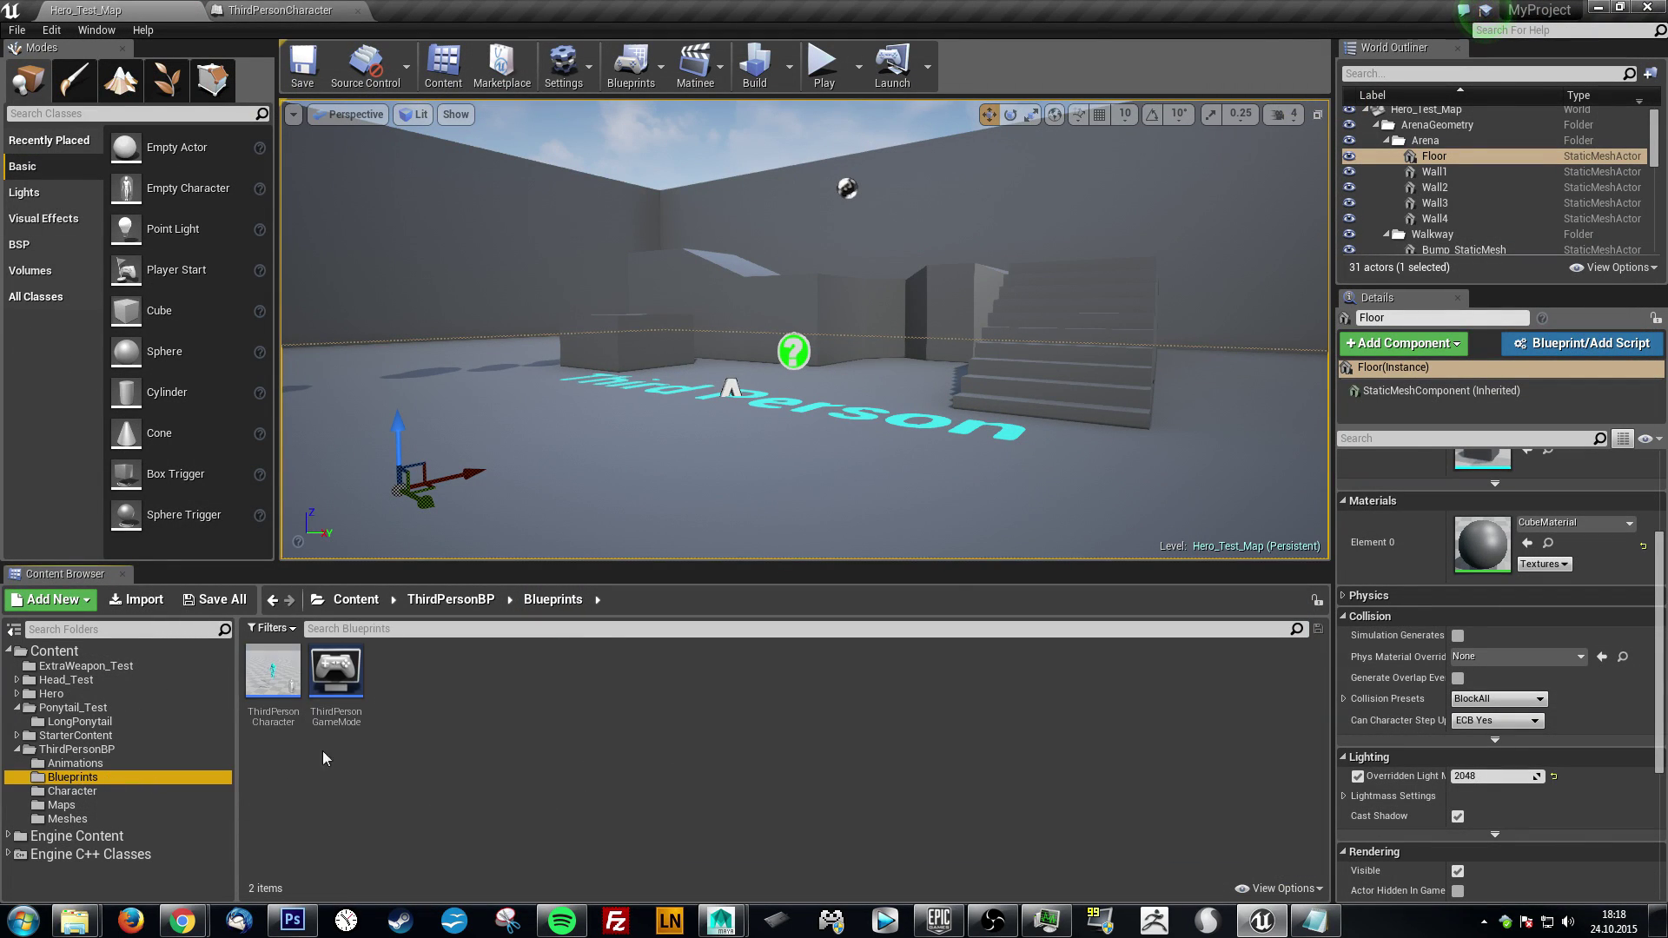
double_click(273, 671)
right_click_drag(669, 427, 851, 404)
key("w")
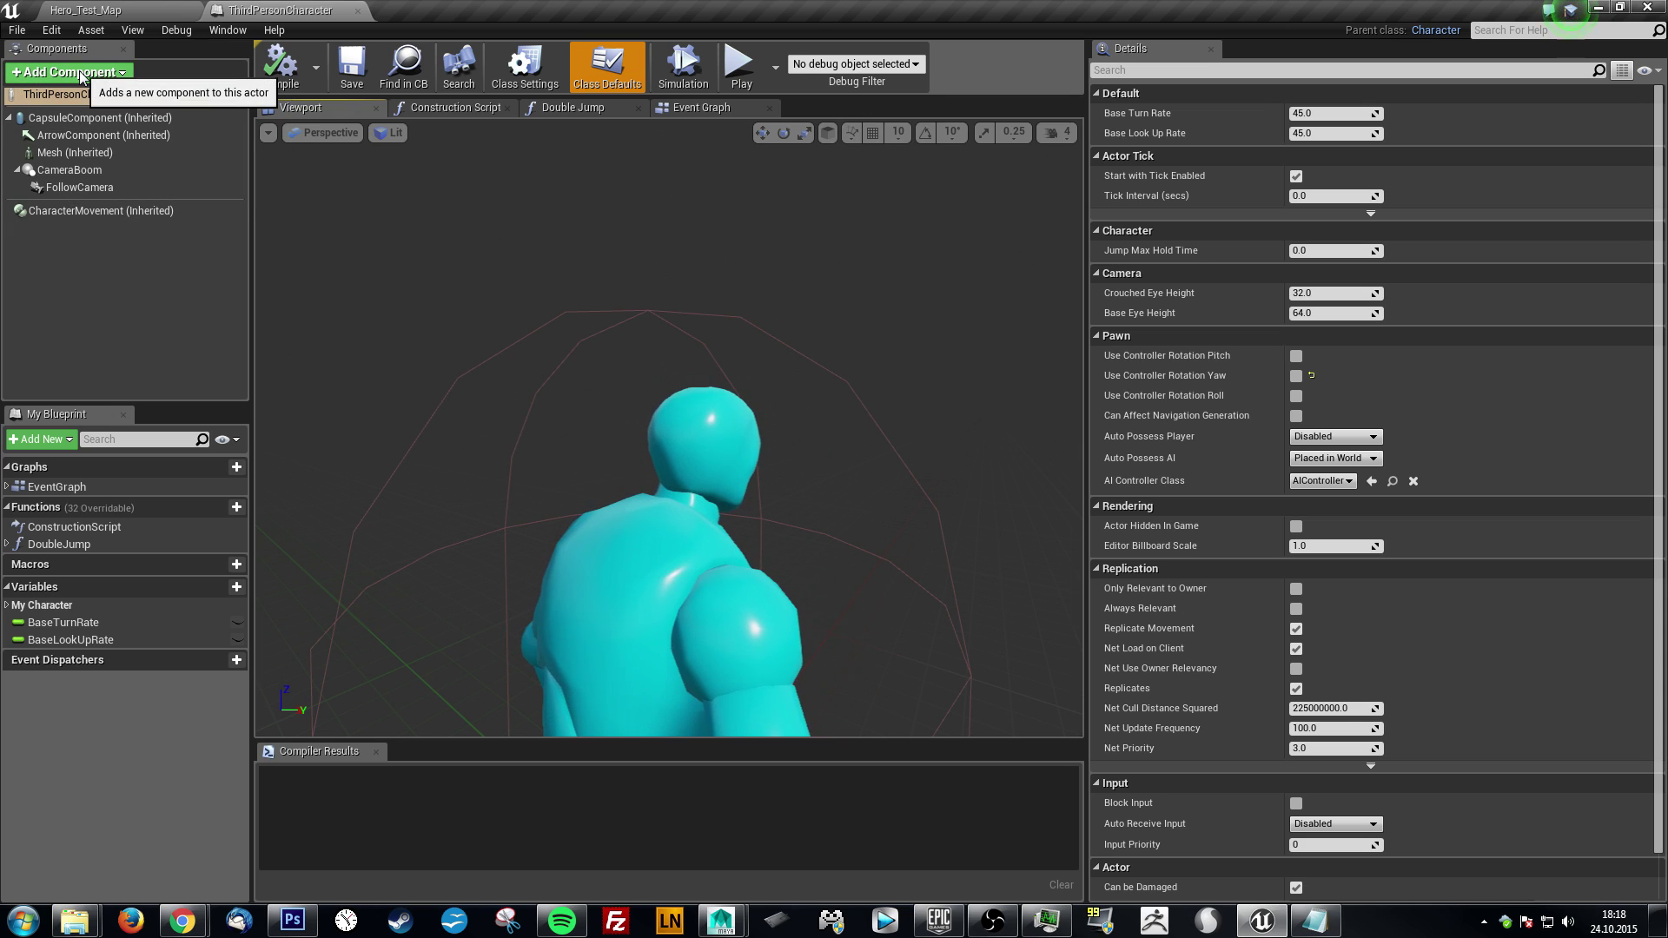
- Add a Skeletal Mesh component named LongPonytail and parent it to the character's Mesh component
left_click(80, 75)
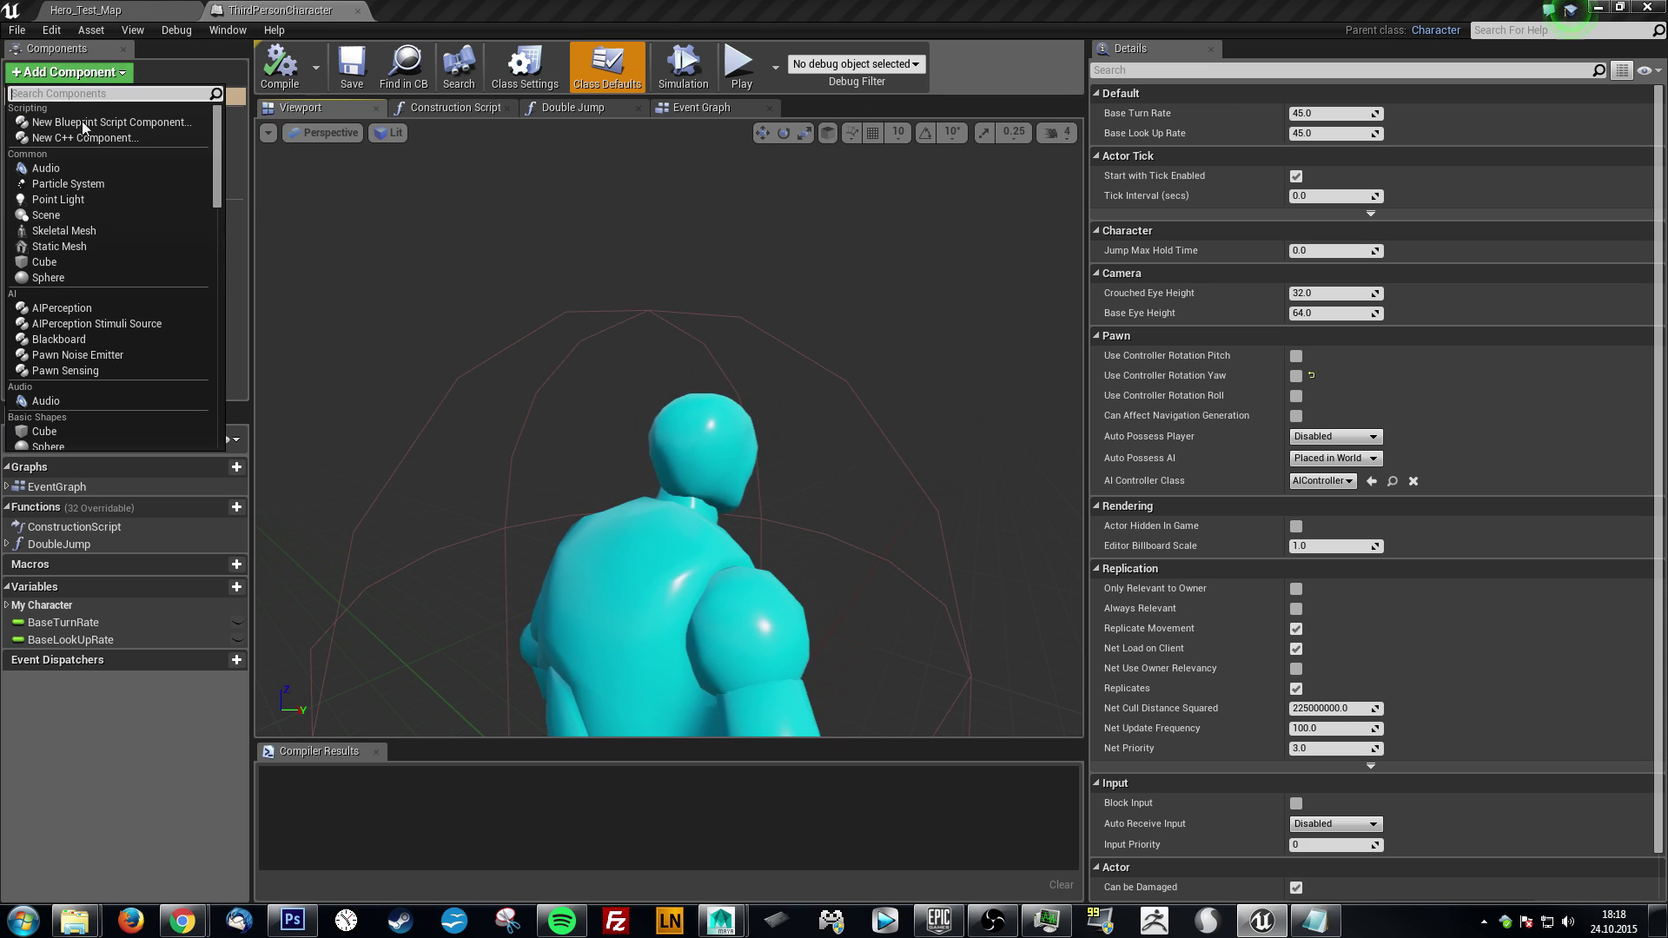
left_click(64, 230)
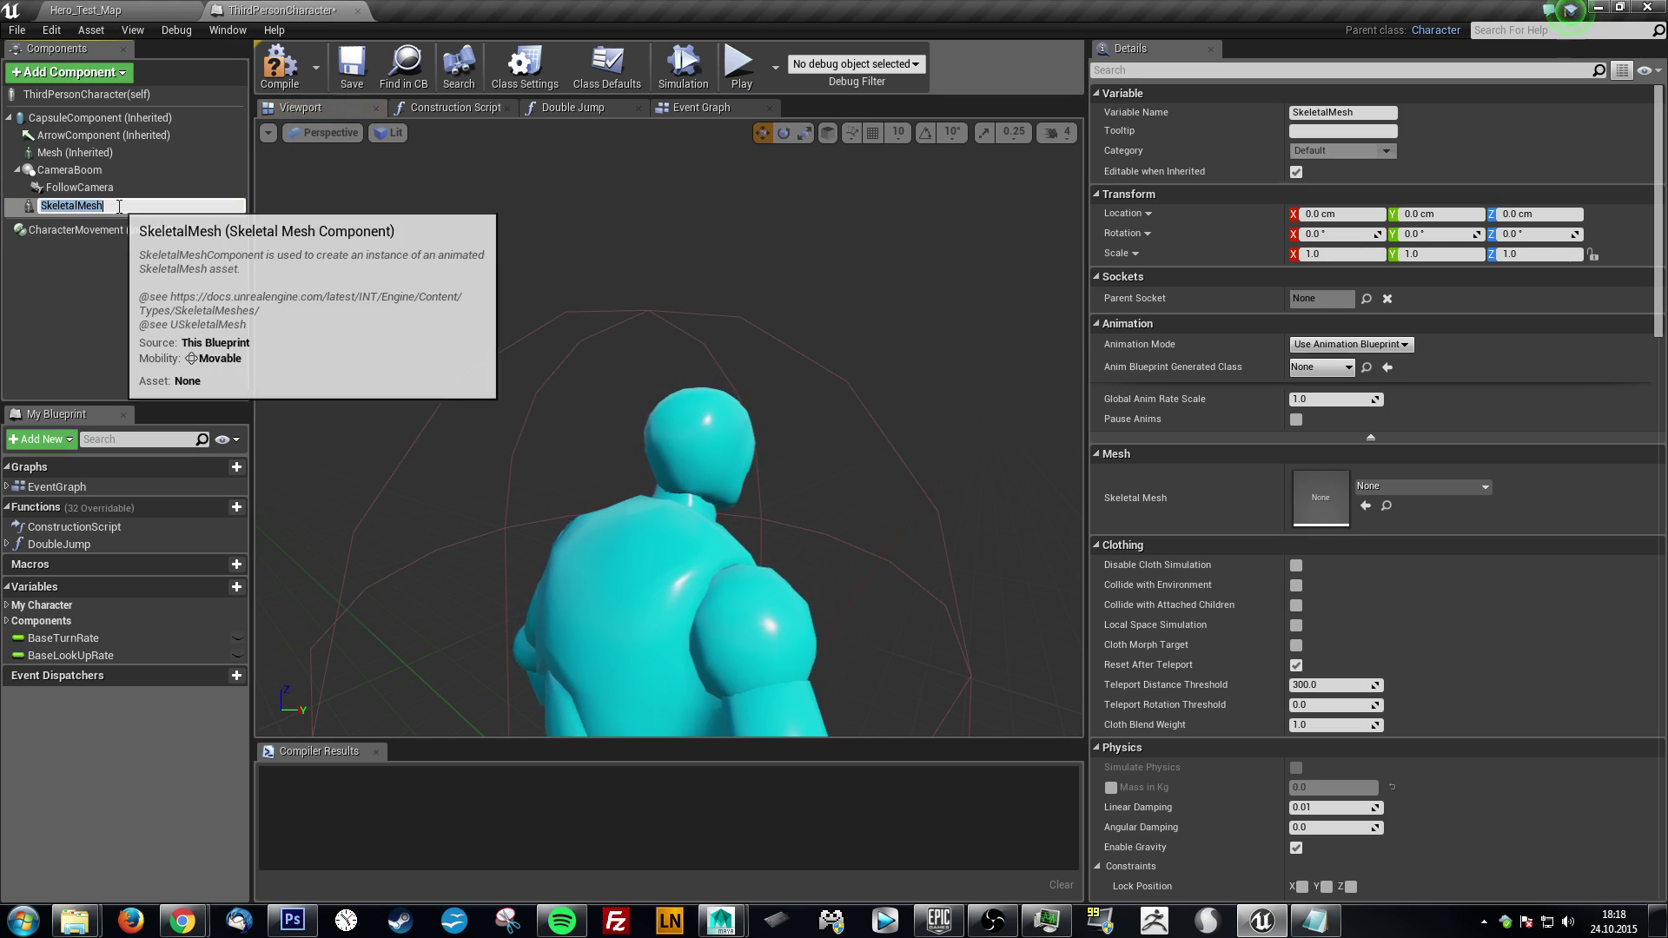
type("POny")
key("BackSpace")
key("BackSpace")
key("BackSpace")
key("BackSpace")
type("L")
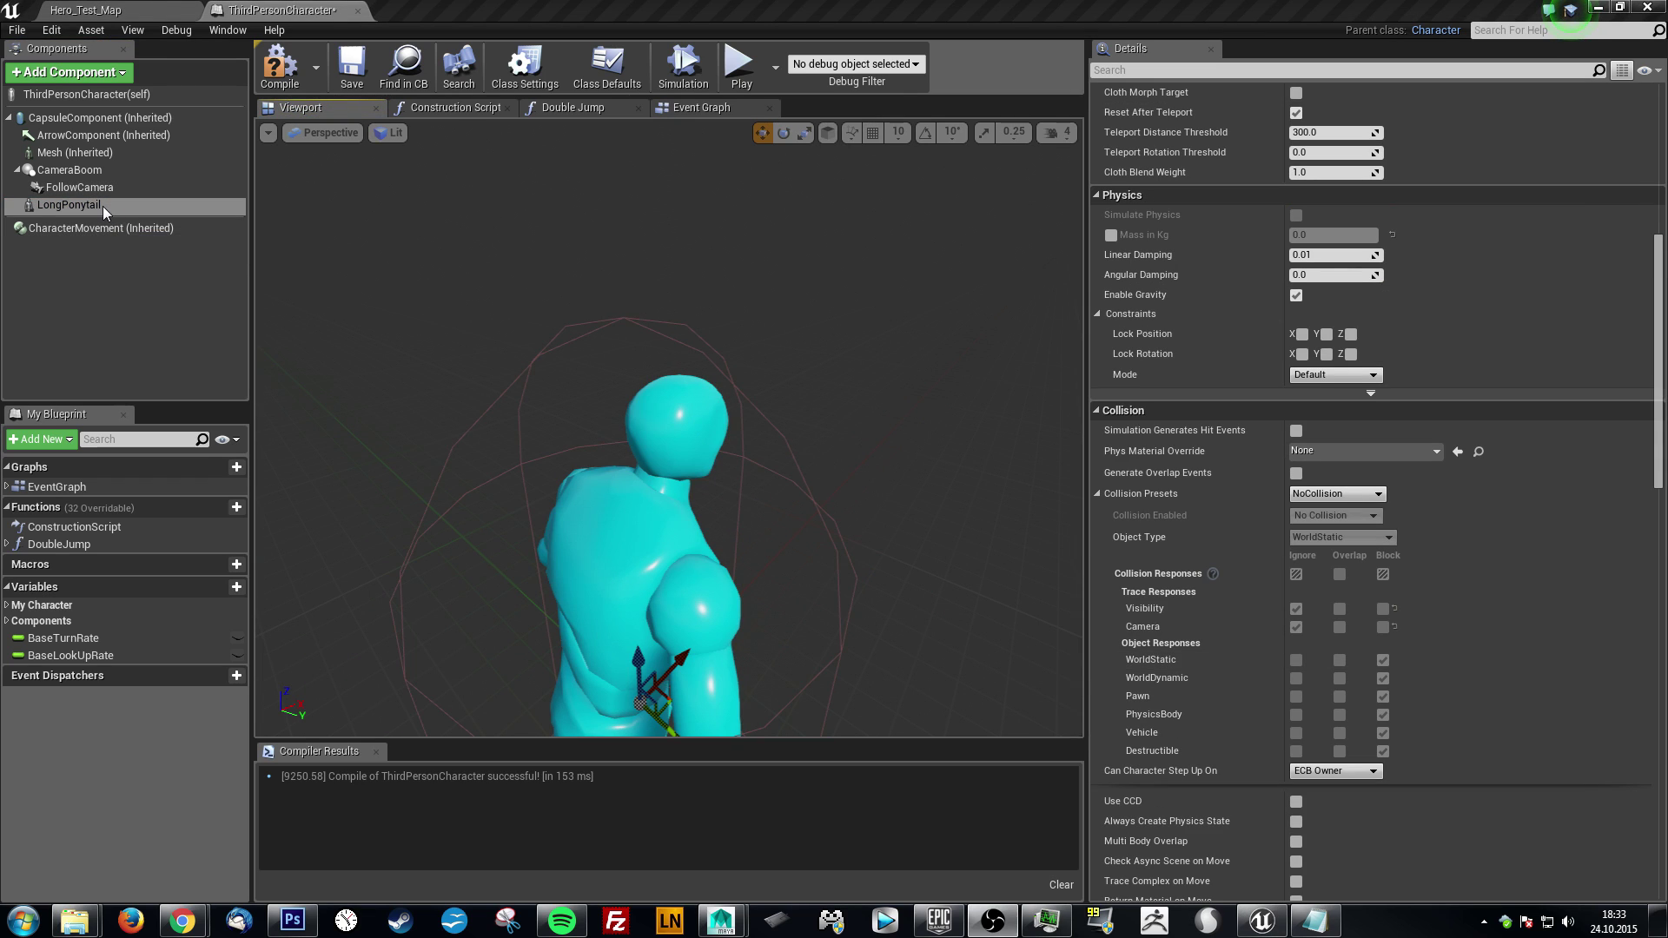
left_click_drag(82, 204, 76, 156)
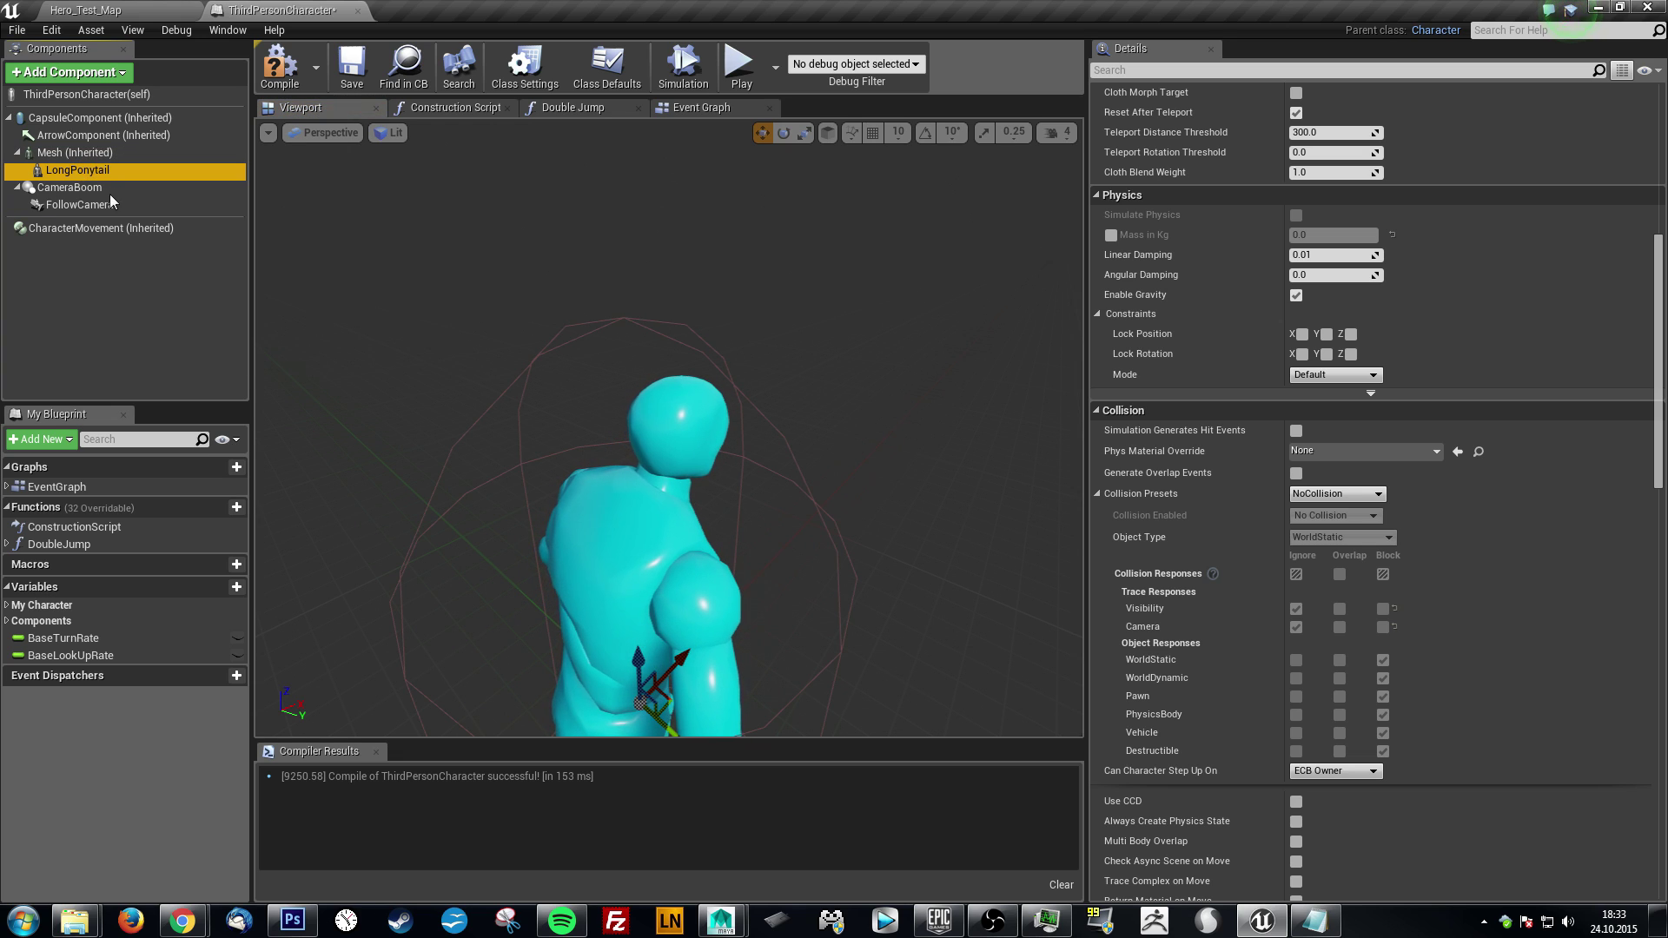
- Assign the Long_Ponytail skeletal mesh to the LongPonytail component
scroll(1308, 463, "up", 6)
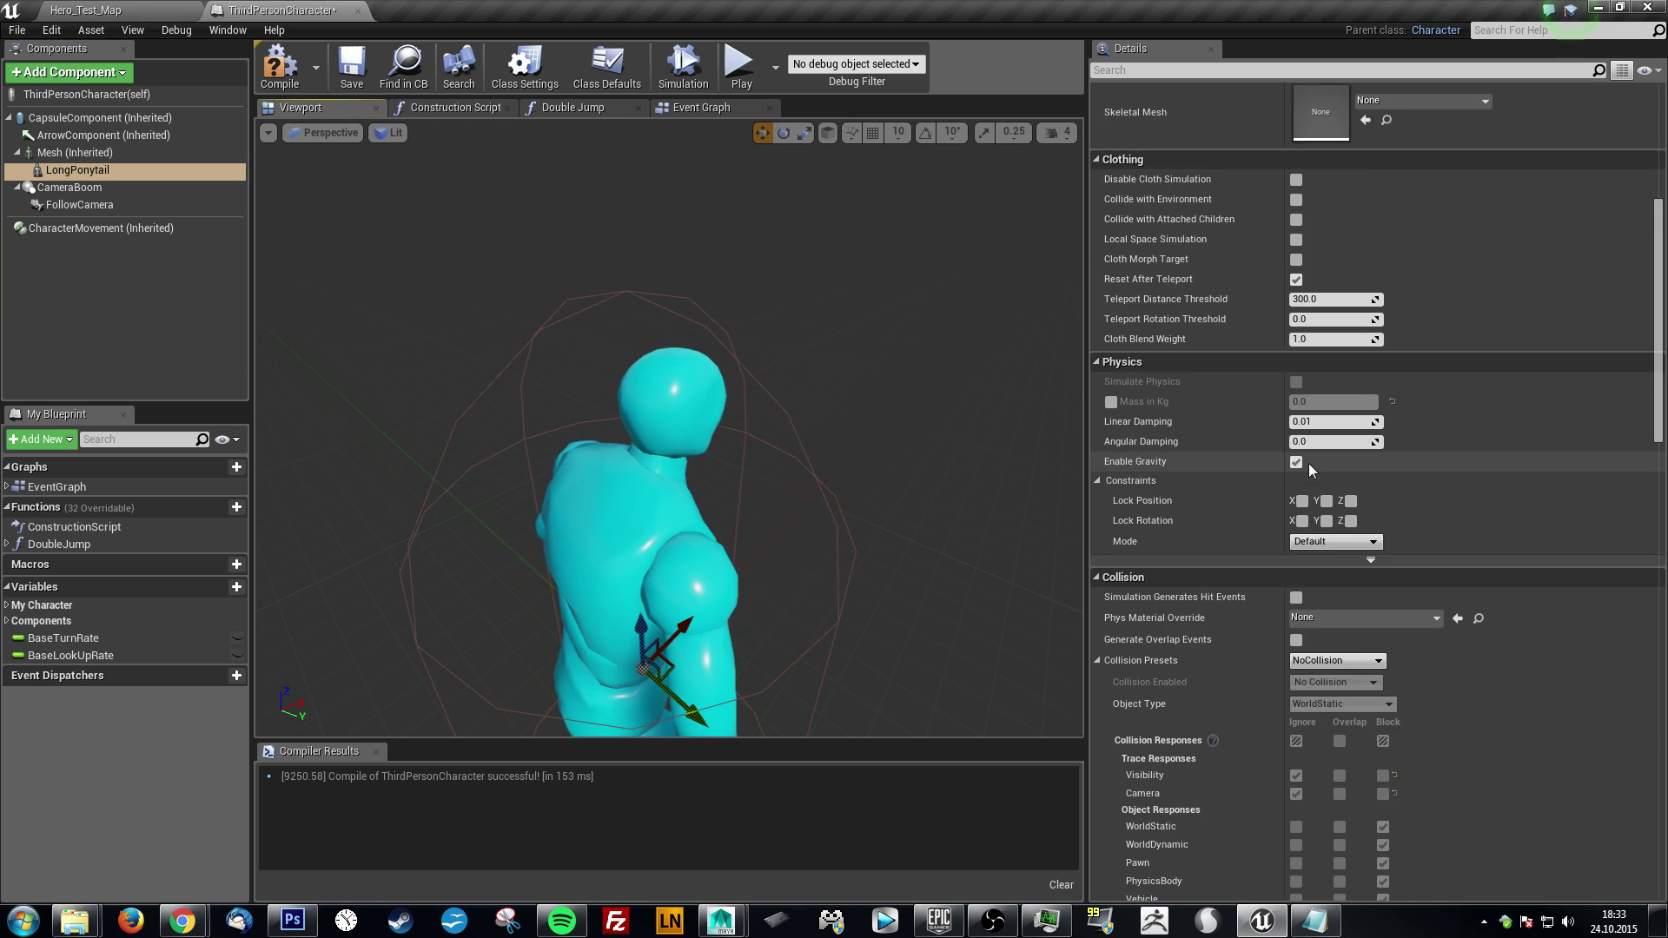
left_click(77, 170)
scroll(1310, 457, "up", 3)
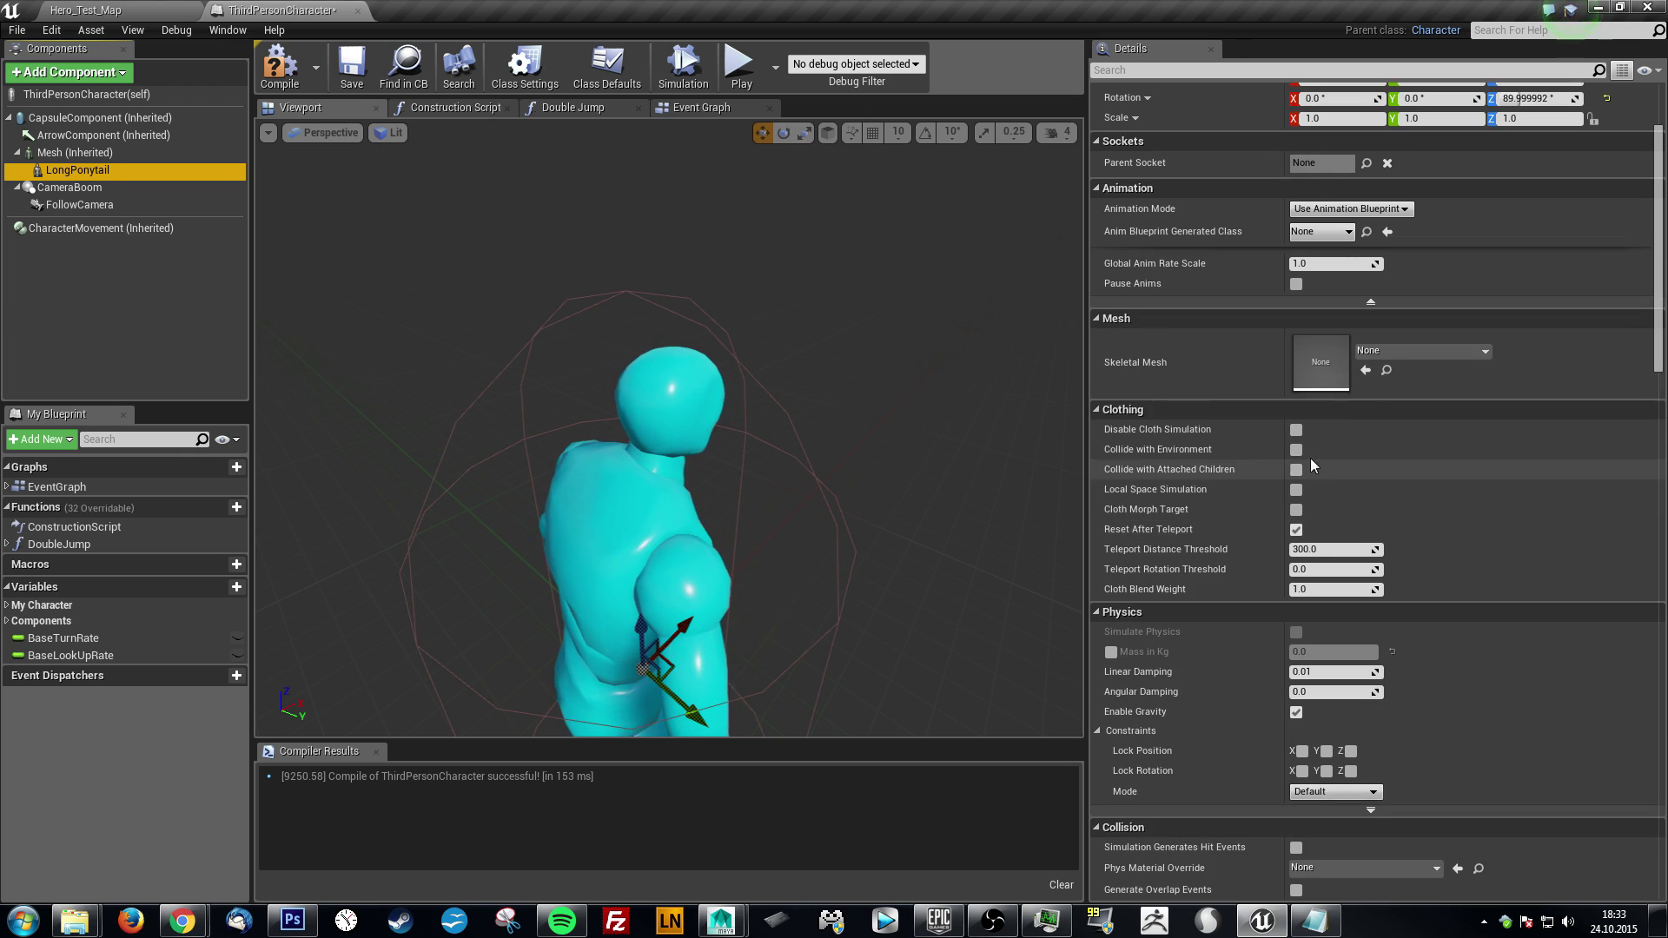
left_click(1462, 354)
type("long")
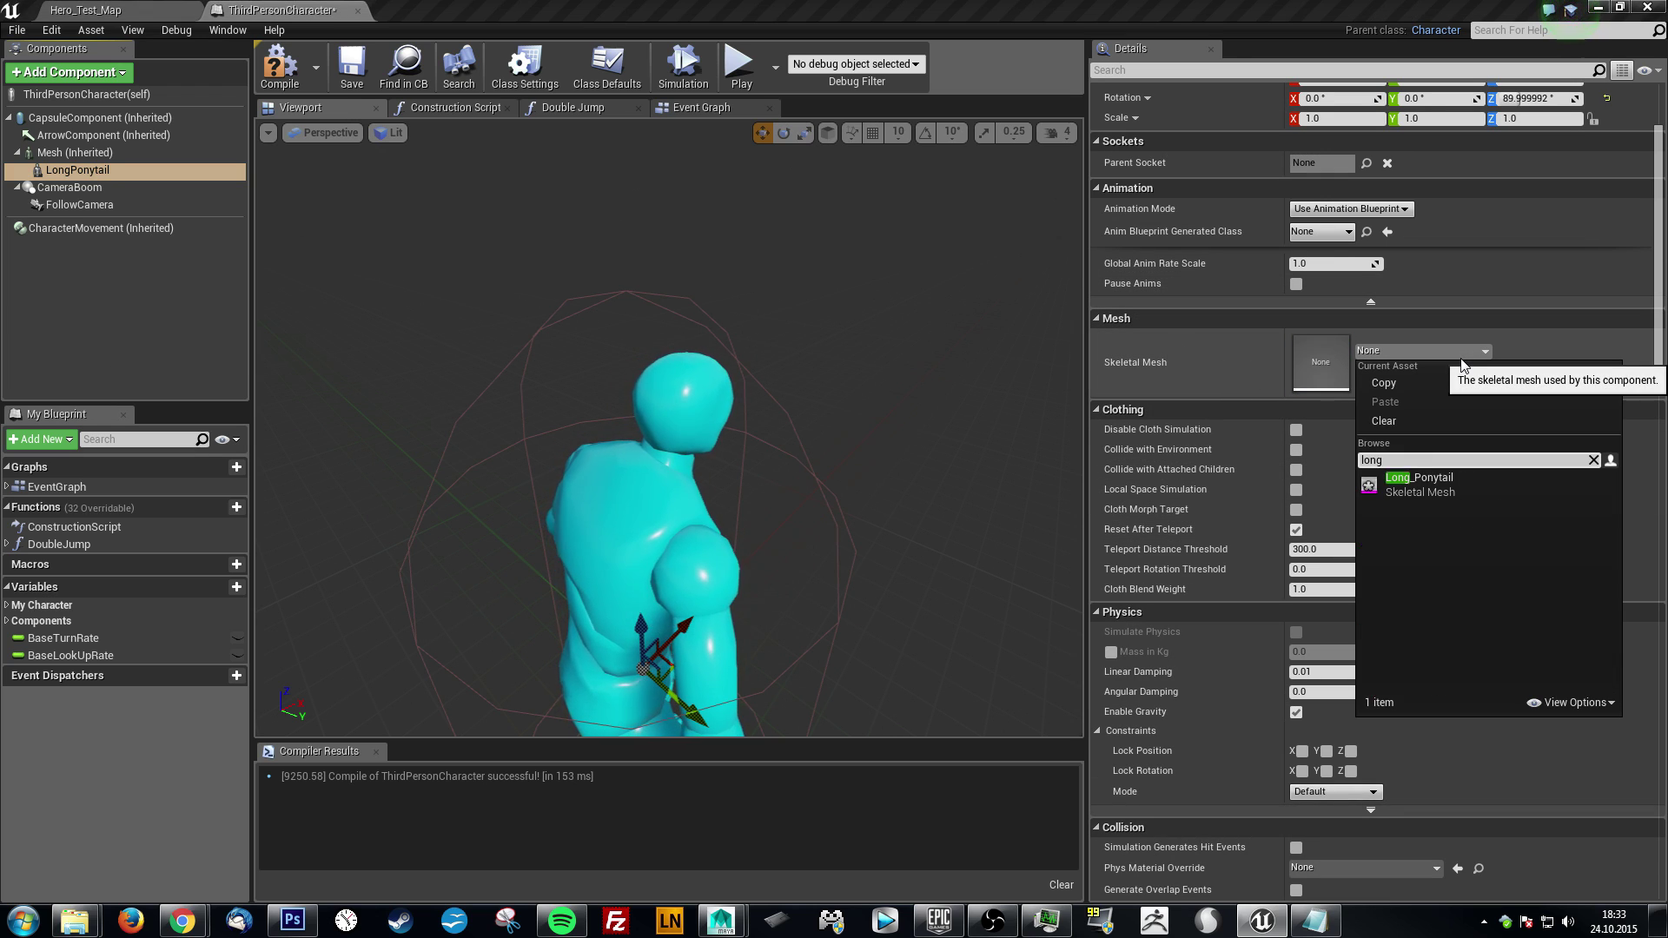
left_click(1458, 486)
- Set the LongPonytail component's parent socket to PonytailSocket
right_click_drag(747, 435, 739, 477)
mouse_move(639, 552)
right_mouse_down()
mouse_move(622, 537)
mouse_move(639, 552)
right_mouse_up()
scroll(1338, 391, "up", 4)
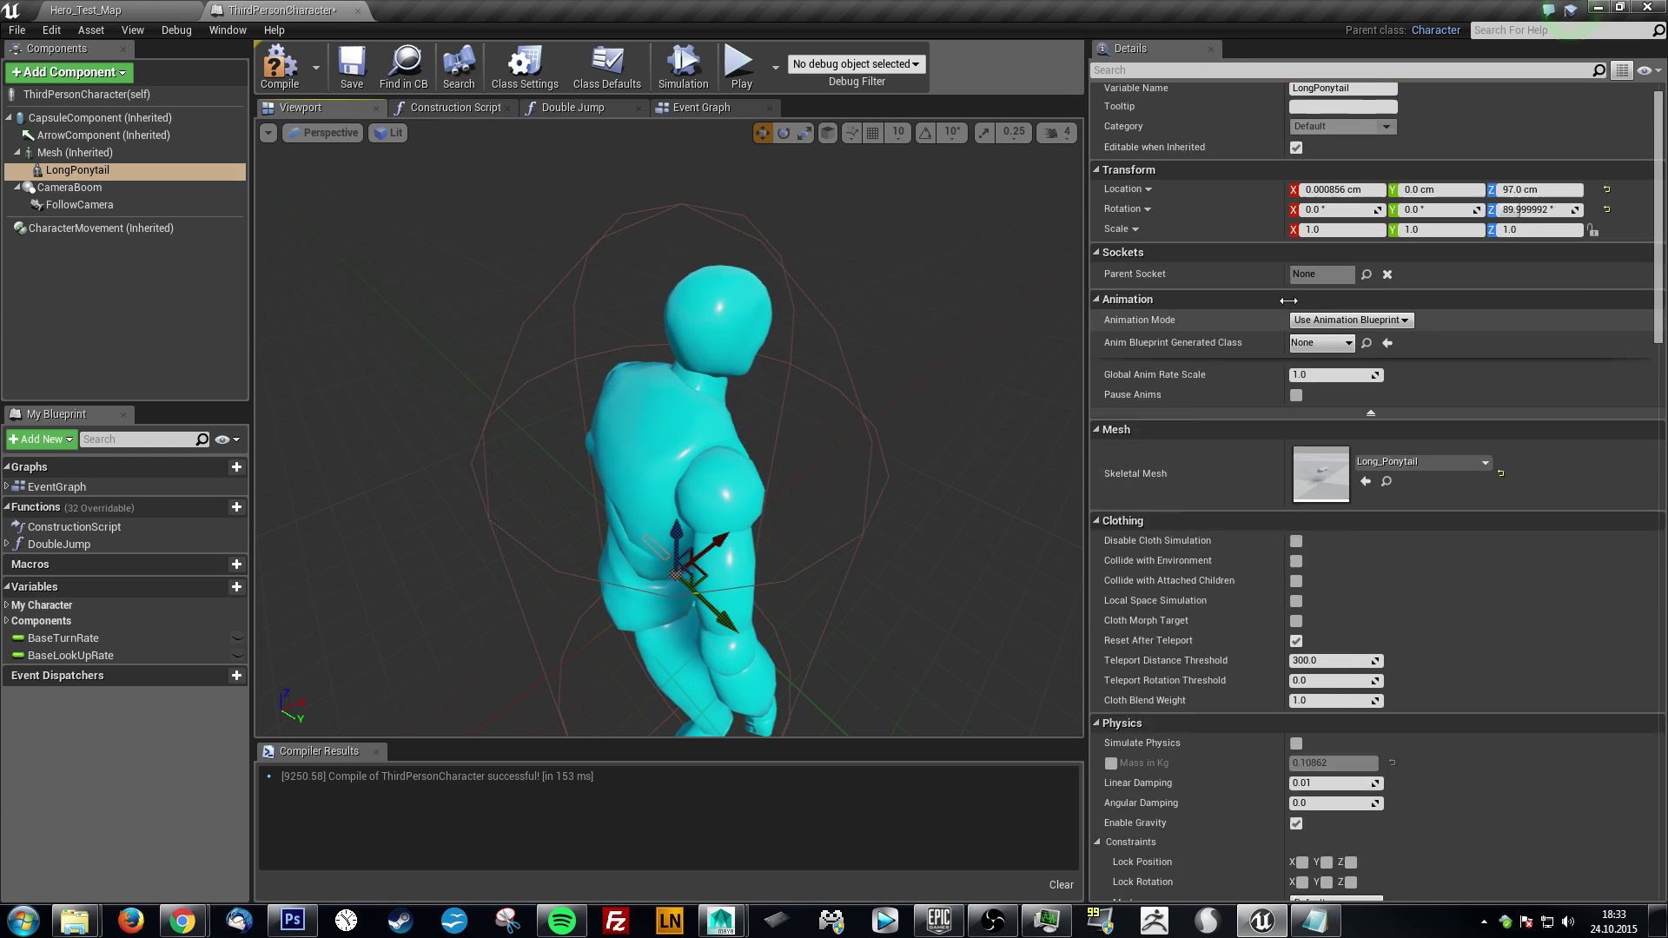
scroll(1337, 391, "down", 1)
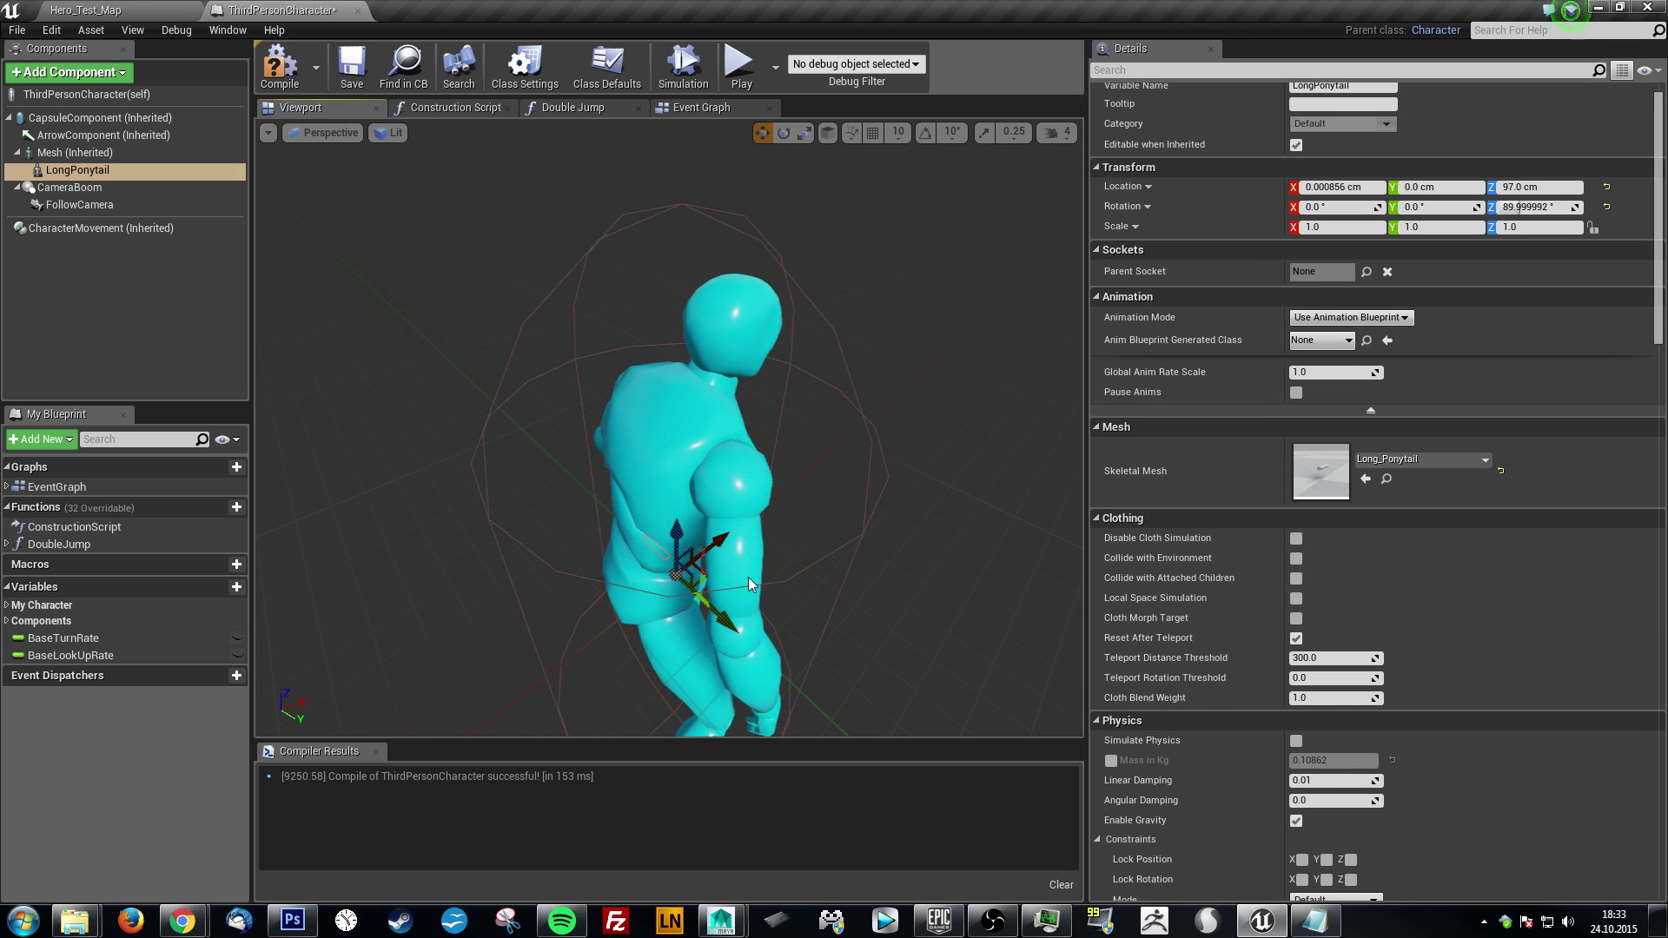
left_click(1365, 272)
left_click(1422, 313)
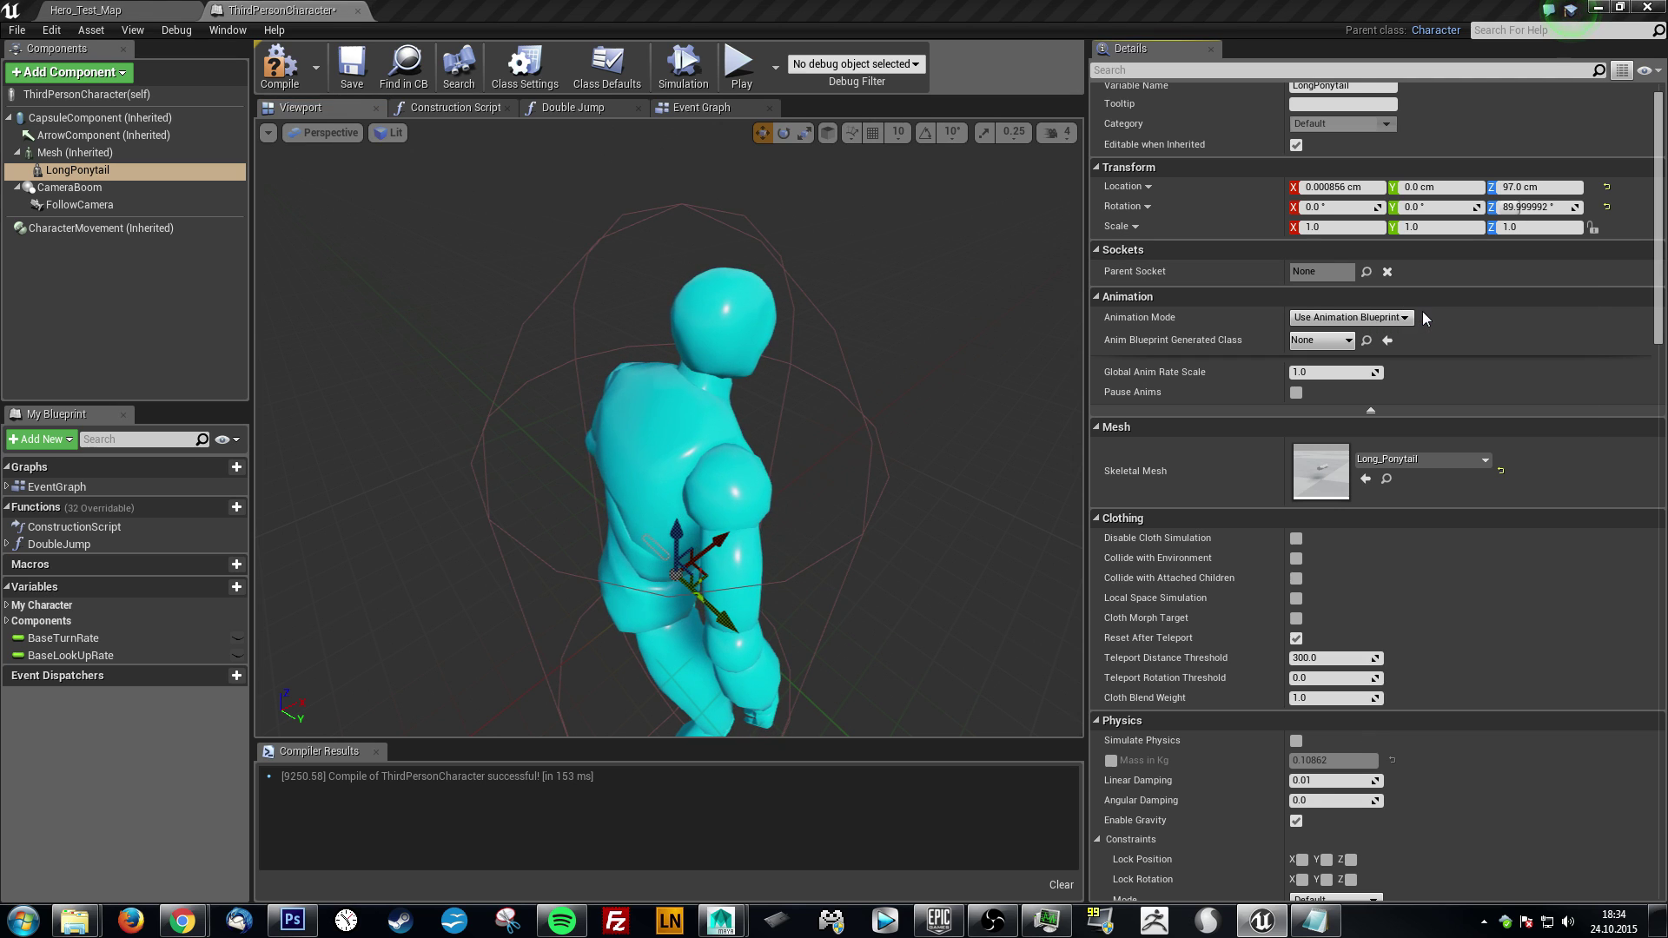
right_click_drag(669, 424, 607, 417)
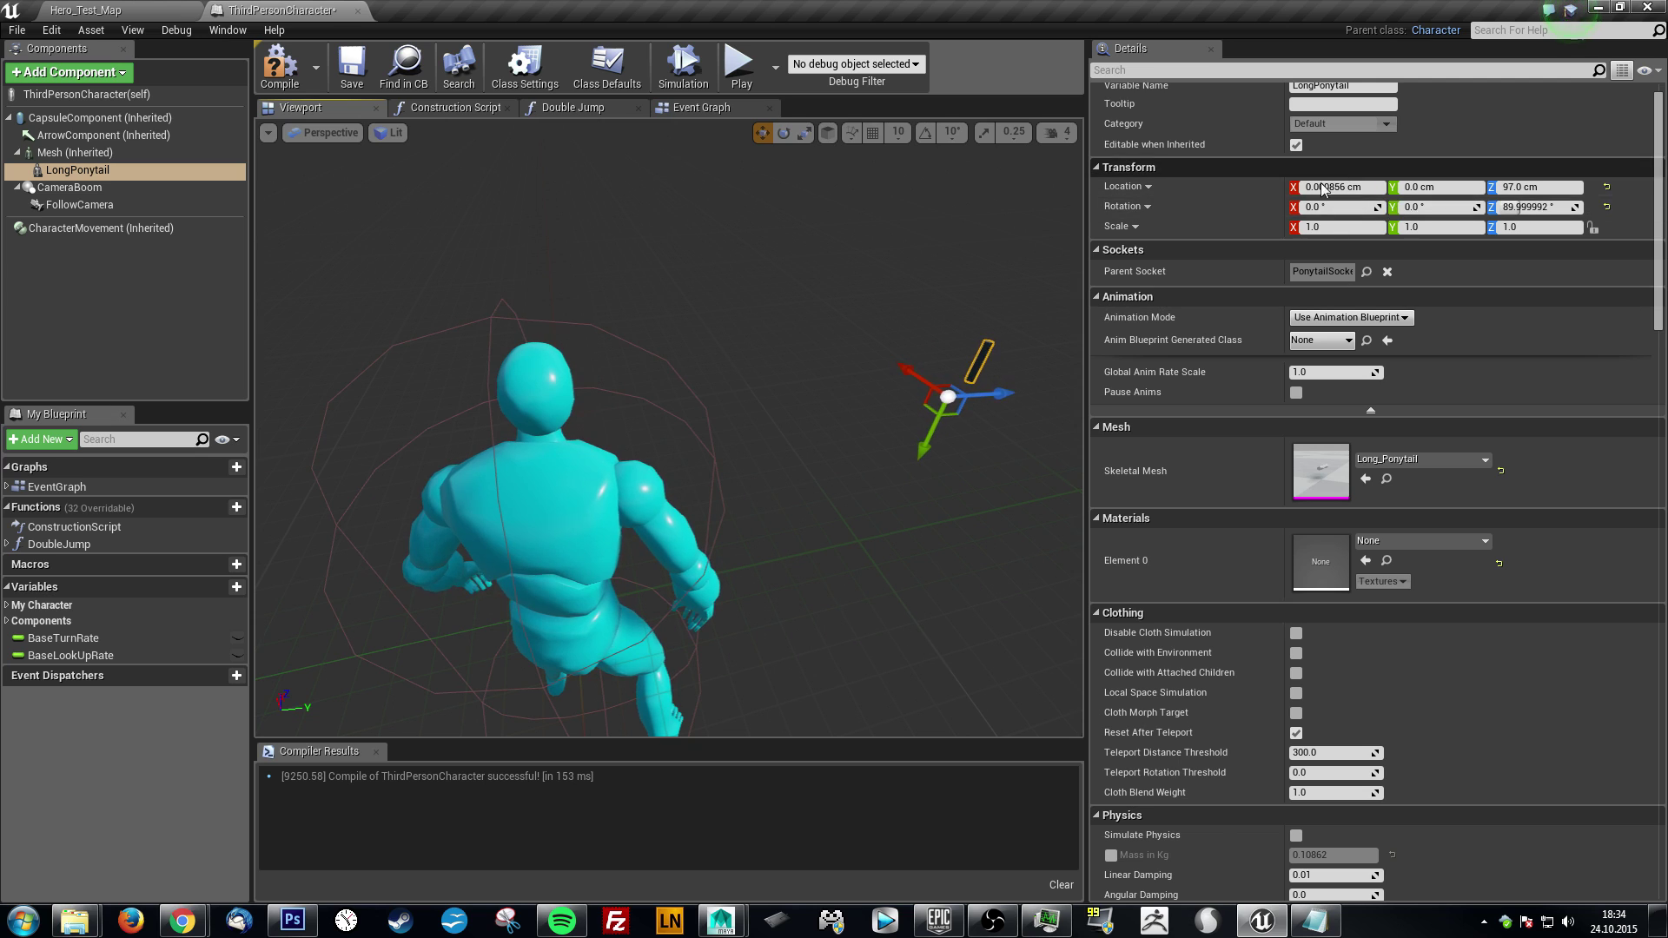
- Set LongPonytail's X and Z location to 0 cm and its Z rotation to 0°
scroll(1295, 258, "up", 1)
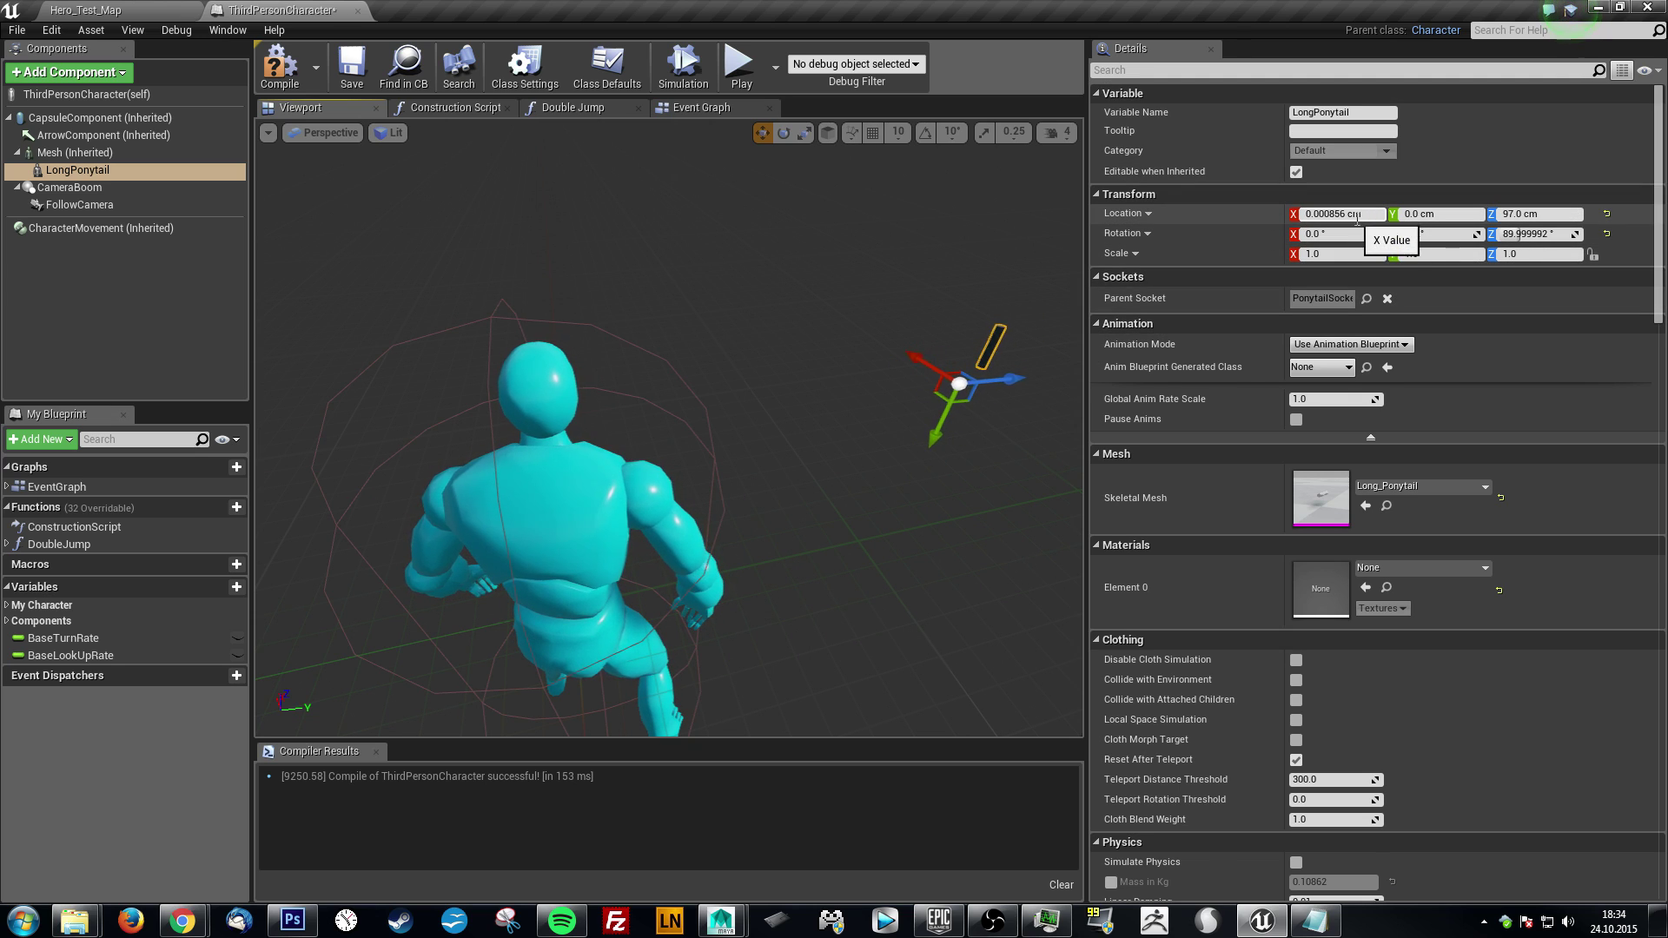
type("0")
left_click(1555, 233)
type("0")
left_click(1544, 214)
type("0")
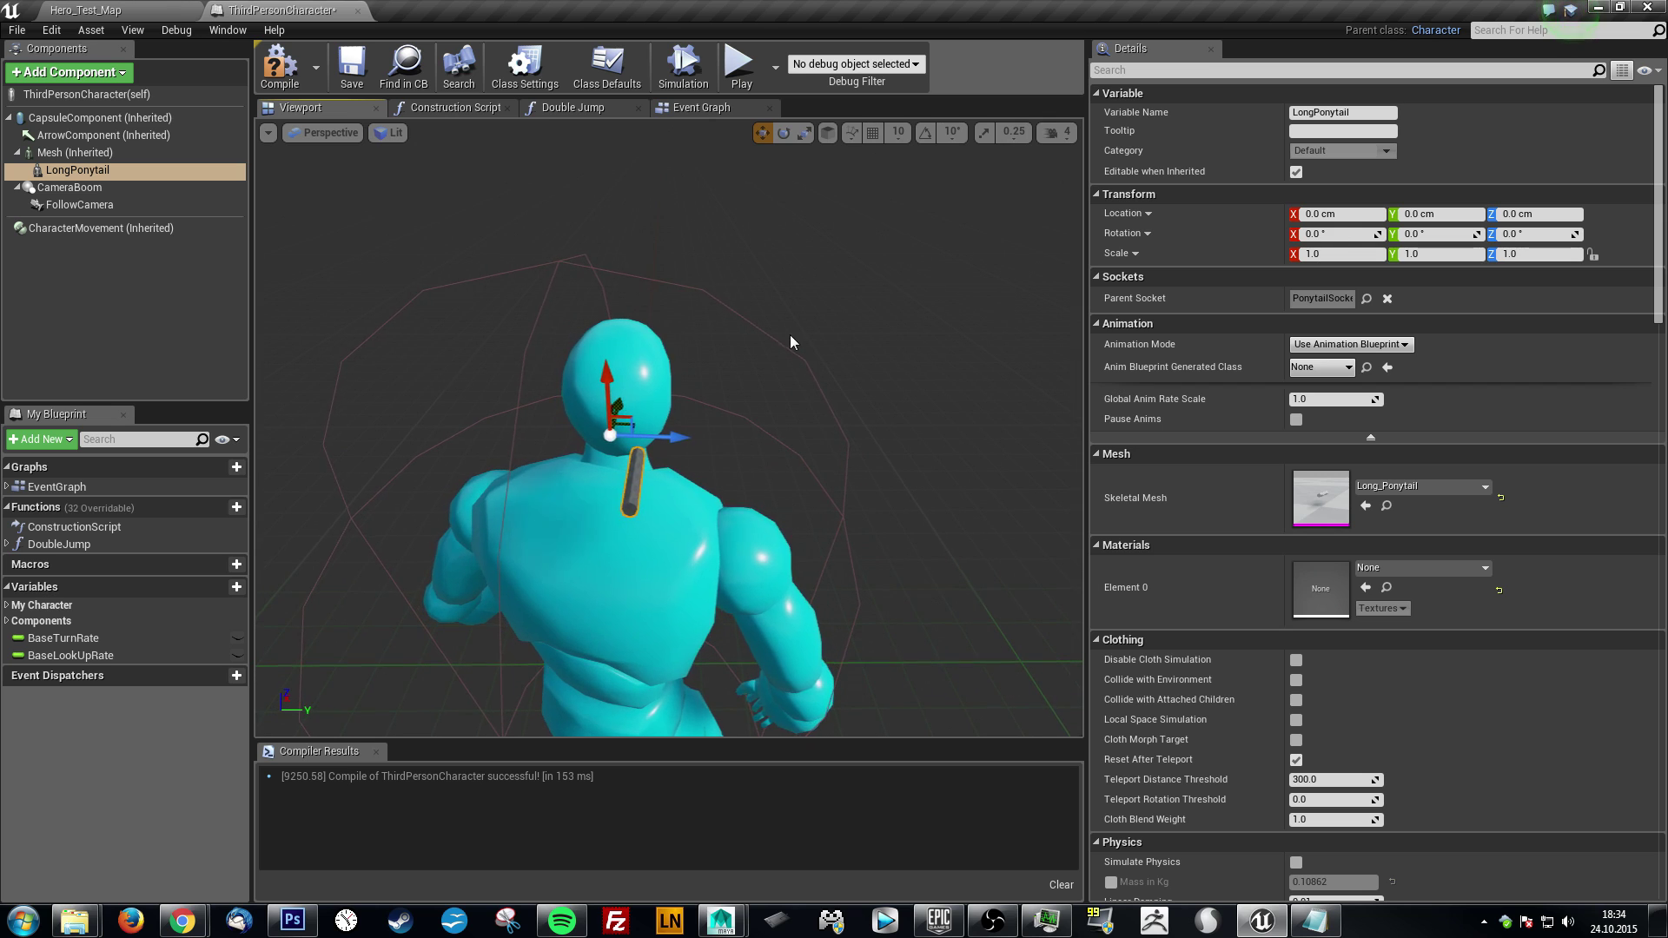
- Pause the character Mesh's animations and scale the LongPonytail component uniformly to about 1.85
right_click_drag(791, 342, 638, 360)
left_click_drag(726, 374, 720, 380)
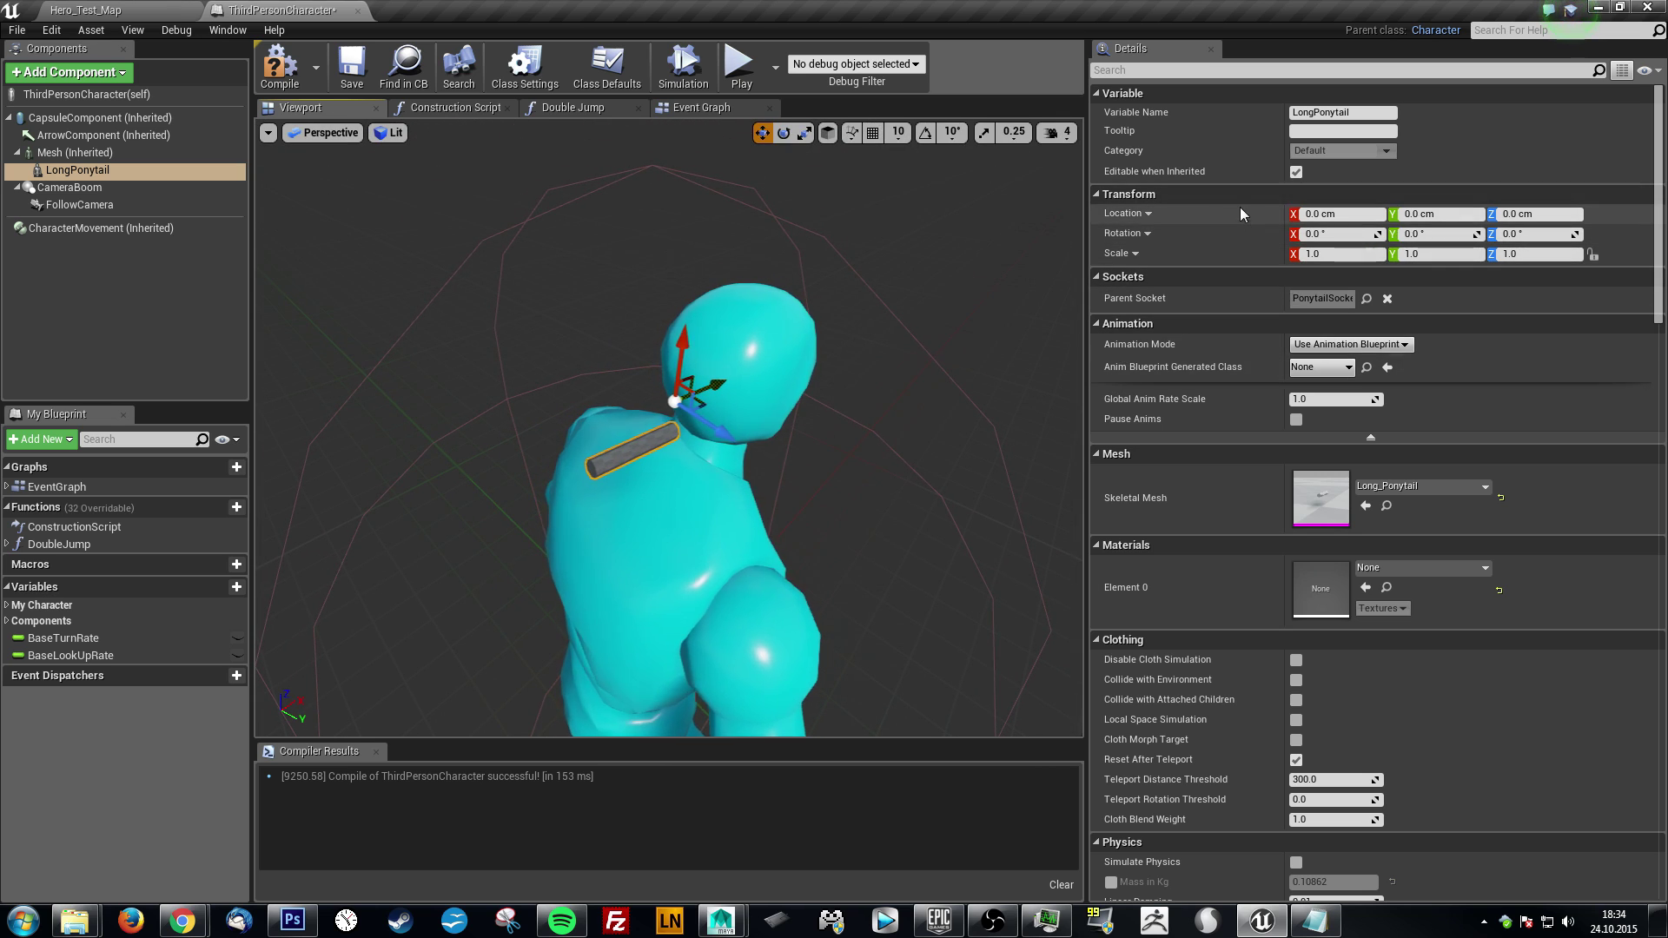
left_click(748, 358)
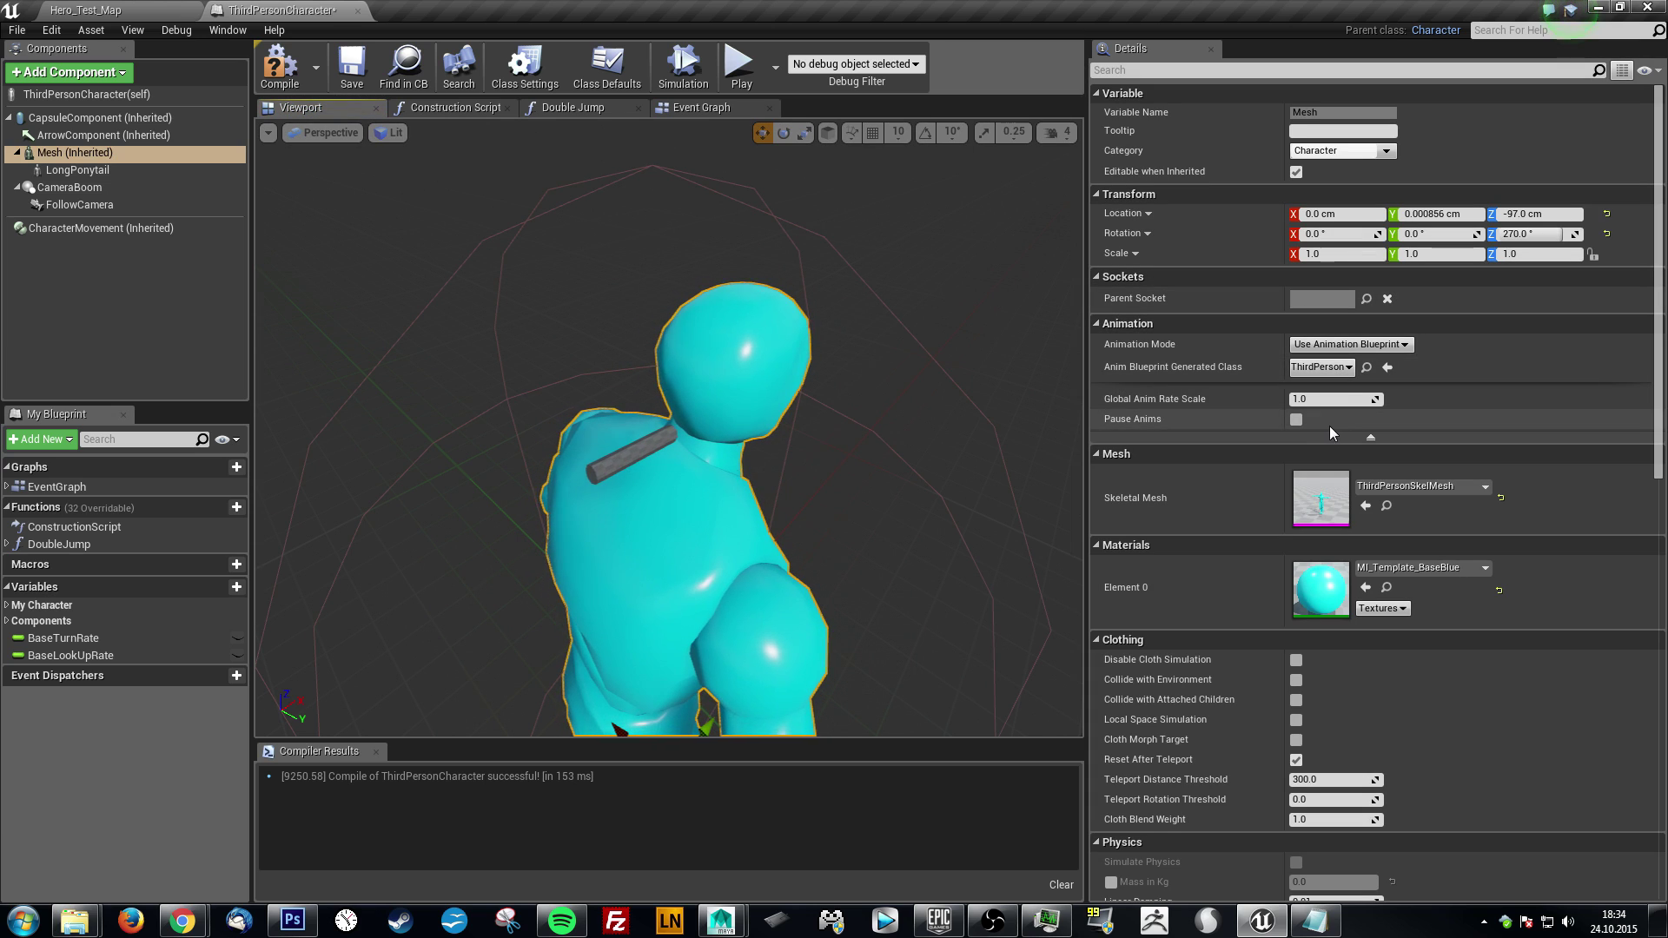
left_click(603, 476)
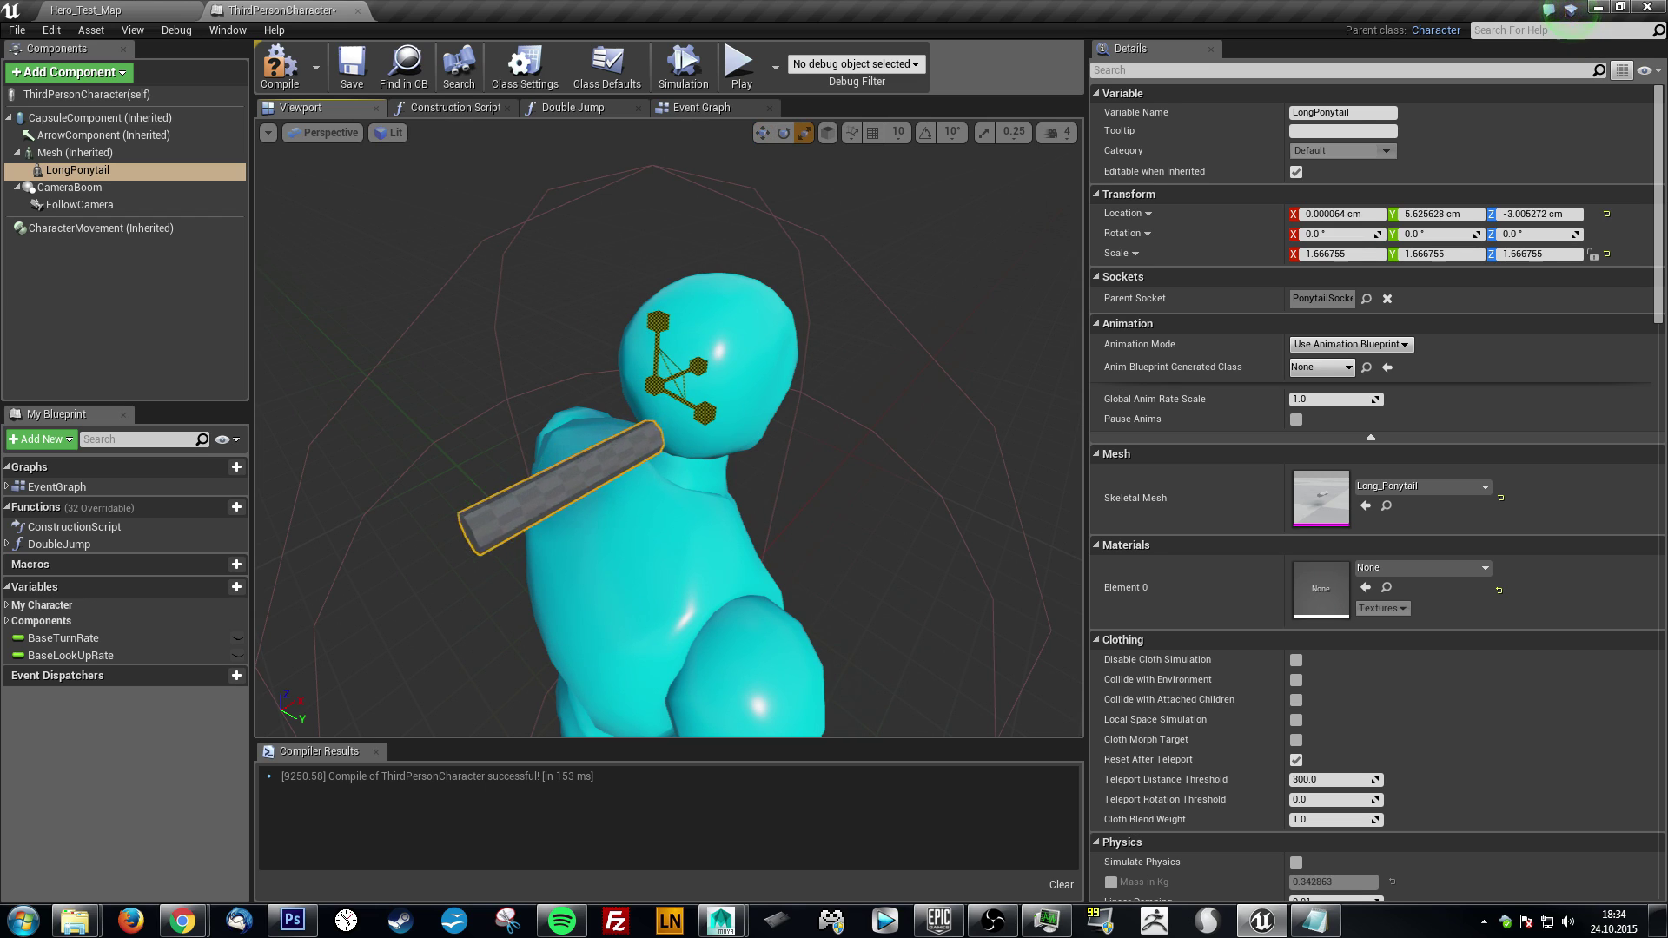
mouse_move(654, 385)
left_mouse_down()
mouse_move(730, 348)
mouse_move(659, 384)
mouse_move(682, 398)
mouse_move(661, 388)
left_mouse_up()
- Move LongPonytail against the back of the head, to about Y 7.55 cm and Z -8.07 cm
scroll(734, 398, "up", 4)
scroll(734, 398, "down", 2)
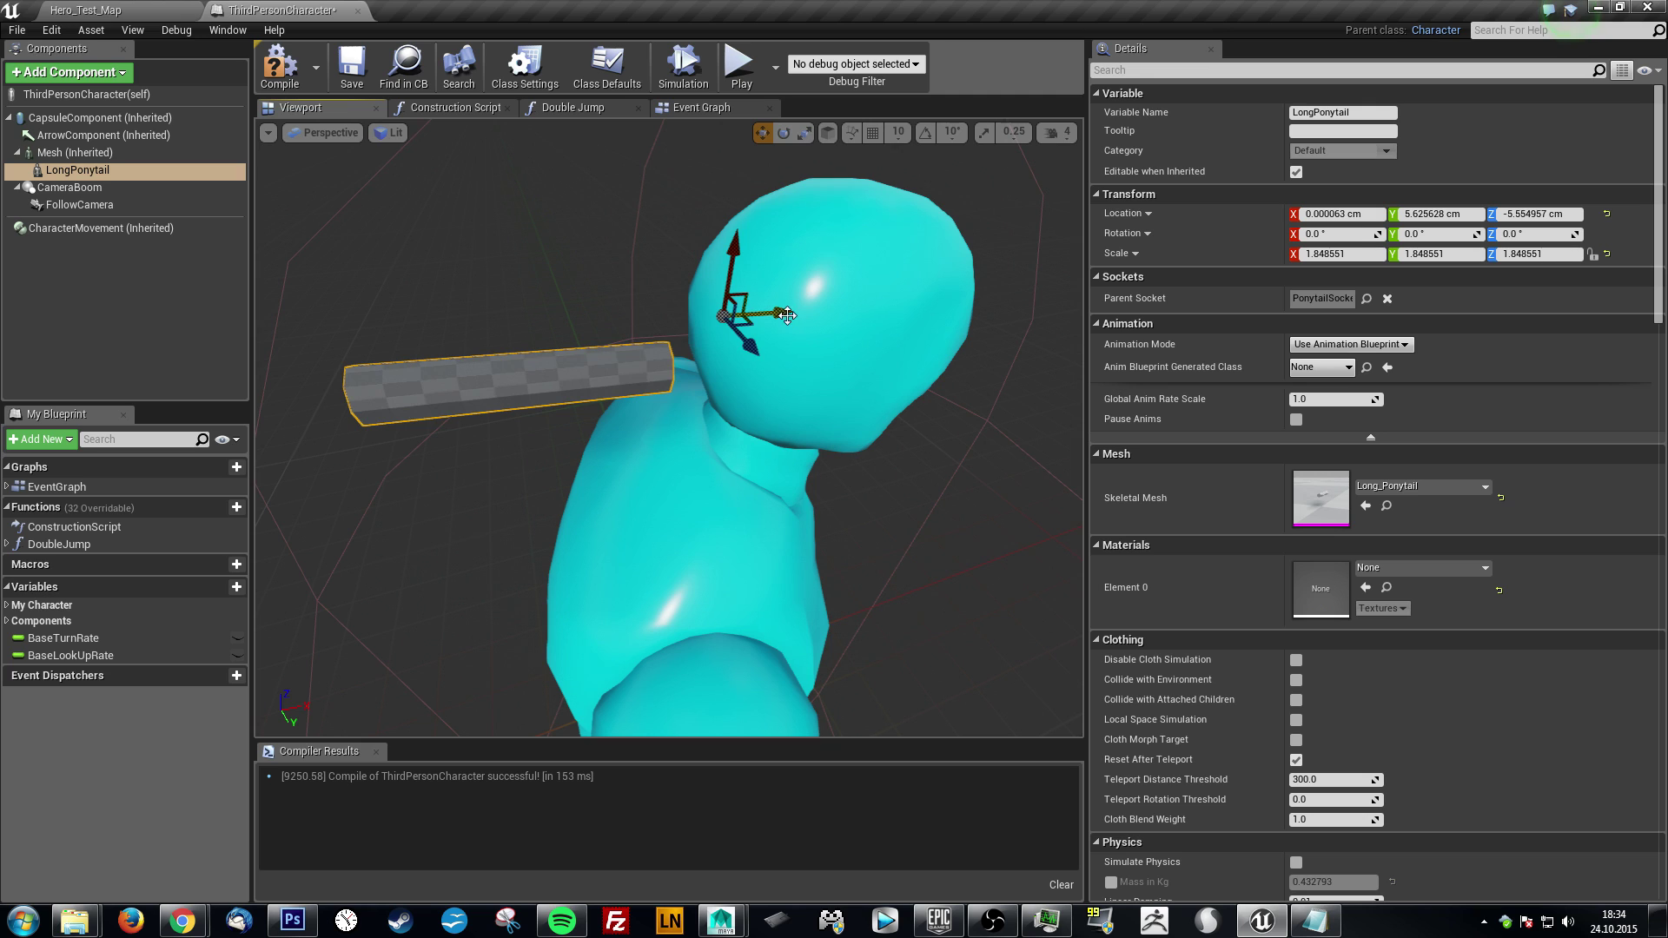
left_click_drag(784, 311, 769, 348)
mouse_move(770, 348)
right_mouse_down("alt")
mouse_move(738, 374)
mouse_move(772, 349)
right_mouse_up("alt")
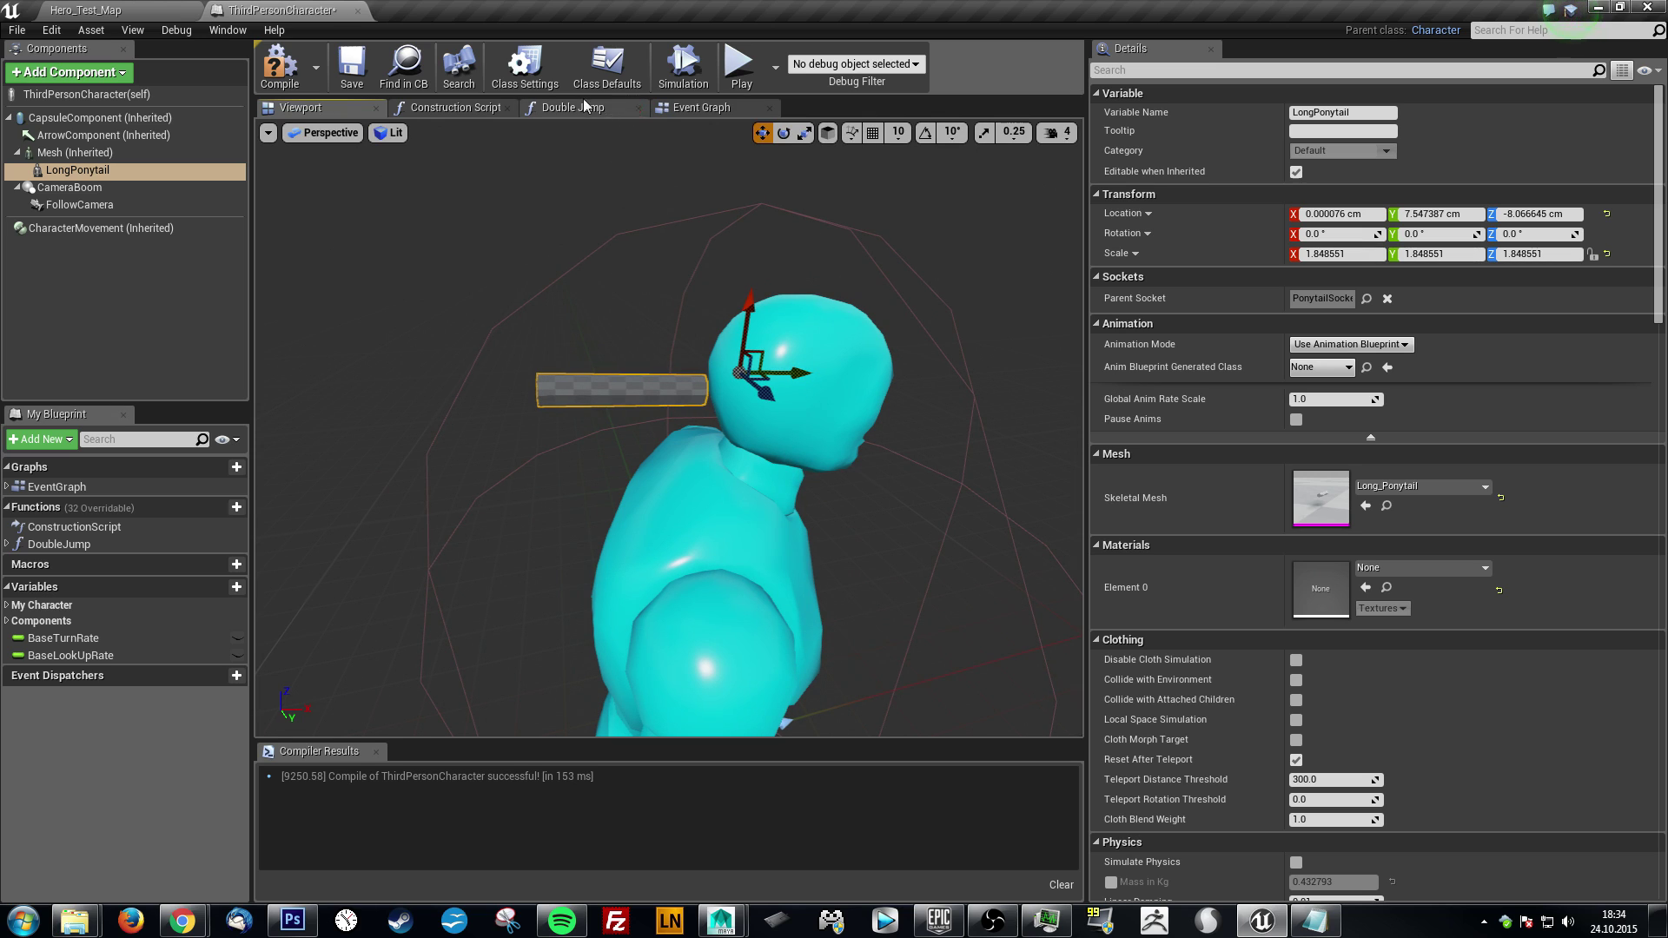
- Compile the character blueprint and briefly run the simulation to test the attached ponytail
left_click(682, 70)
left_click(682, 70)
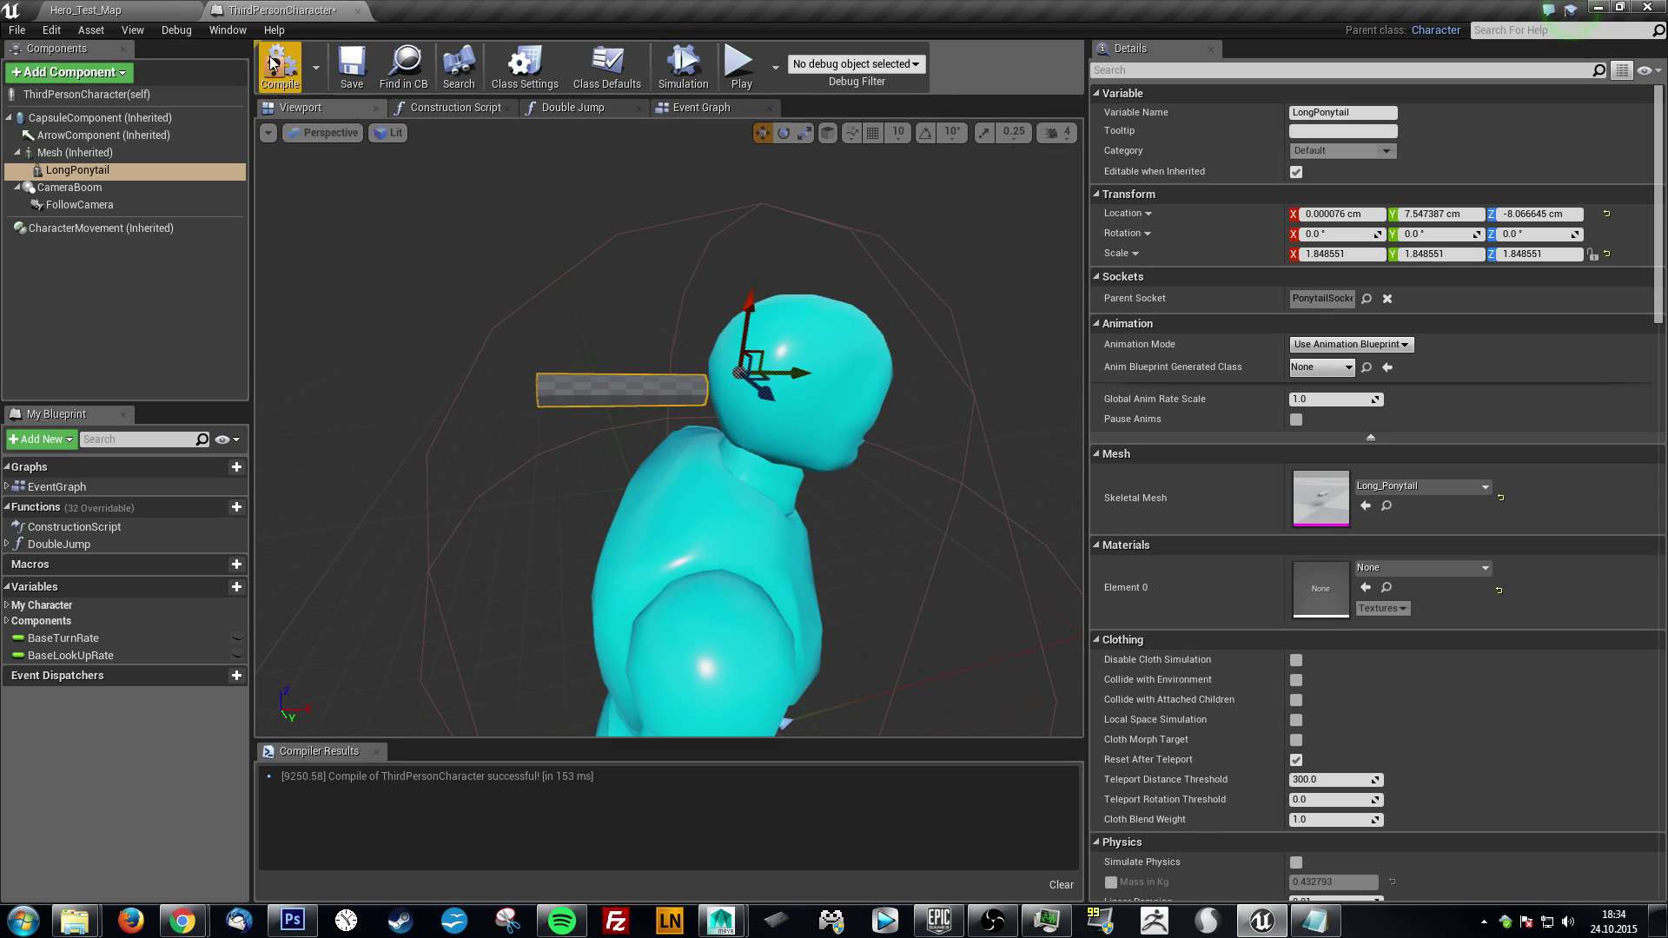
left_click(279, 65)
left_click(686, 68)
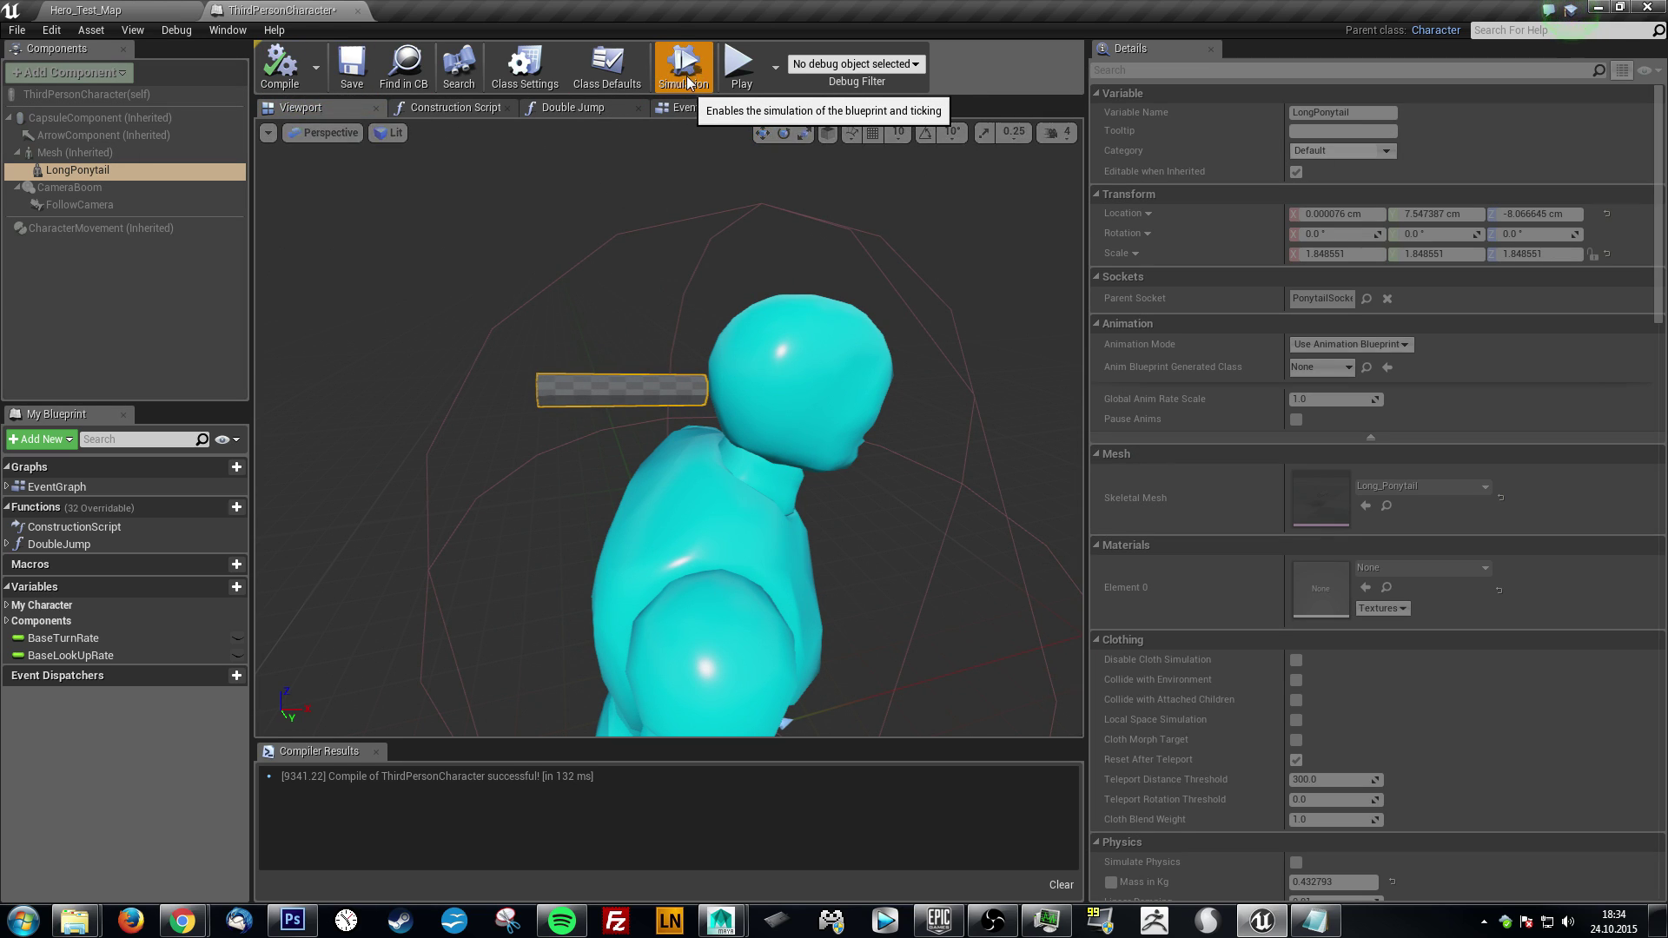
left_click(684, 68)
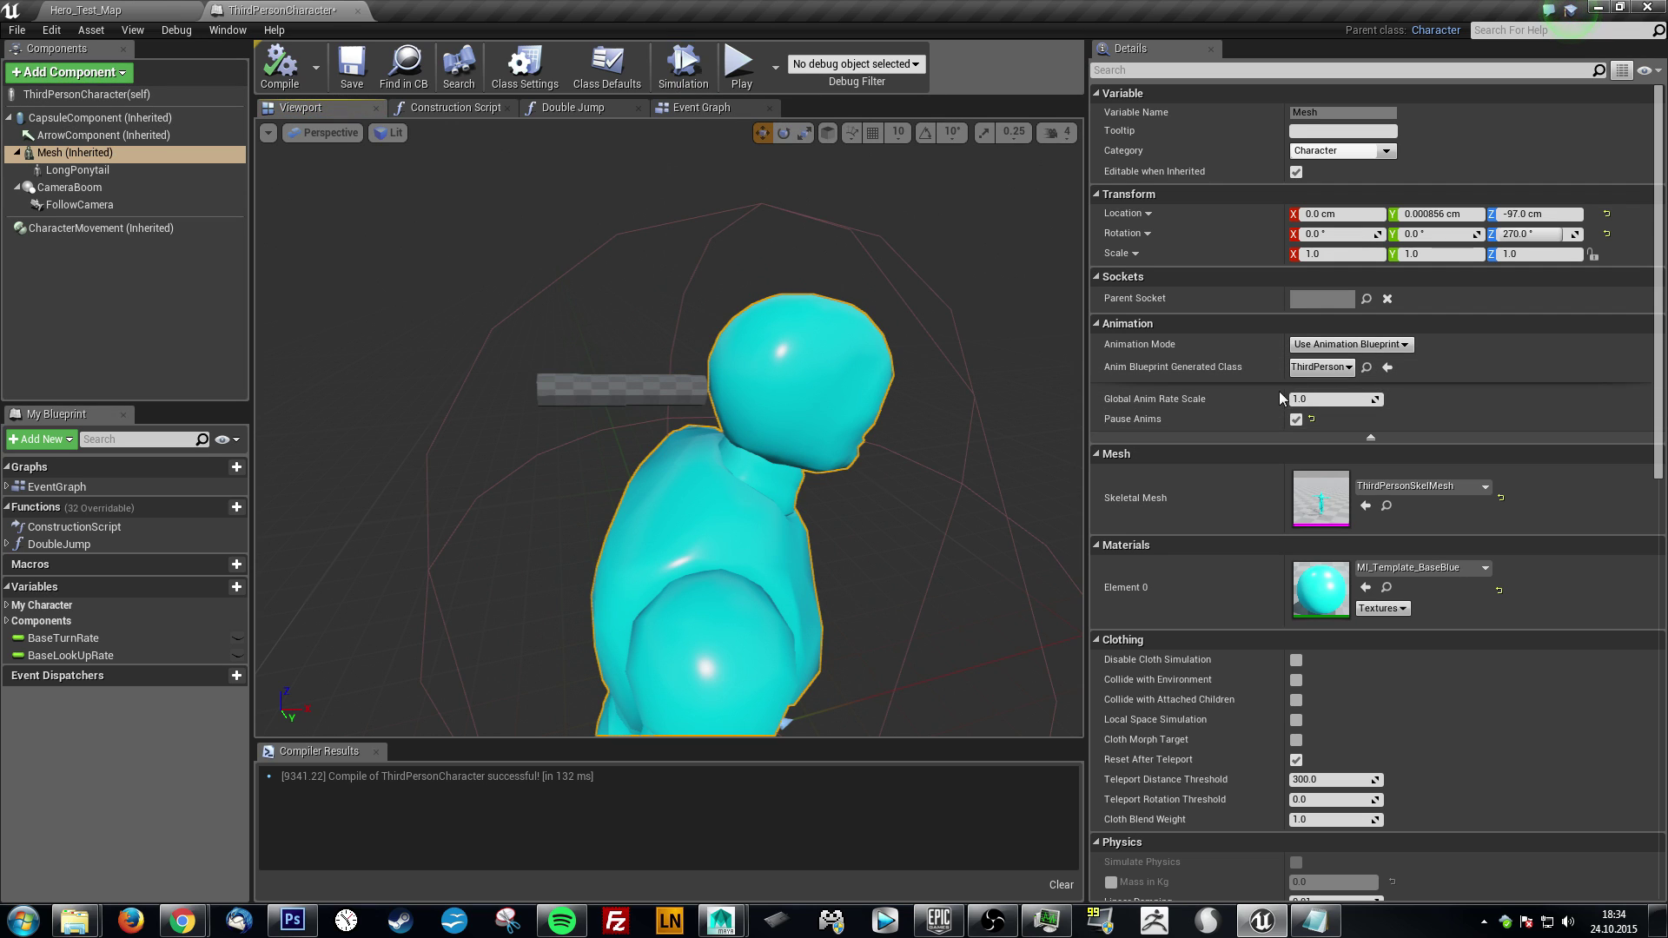
- Turn off Pause Anims on the character's Mesh component and recompile the blueprint
left_click(1295, 419)
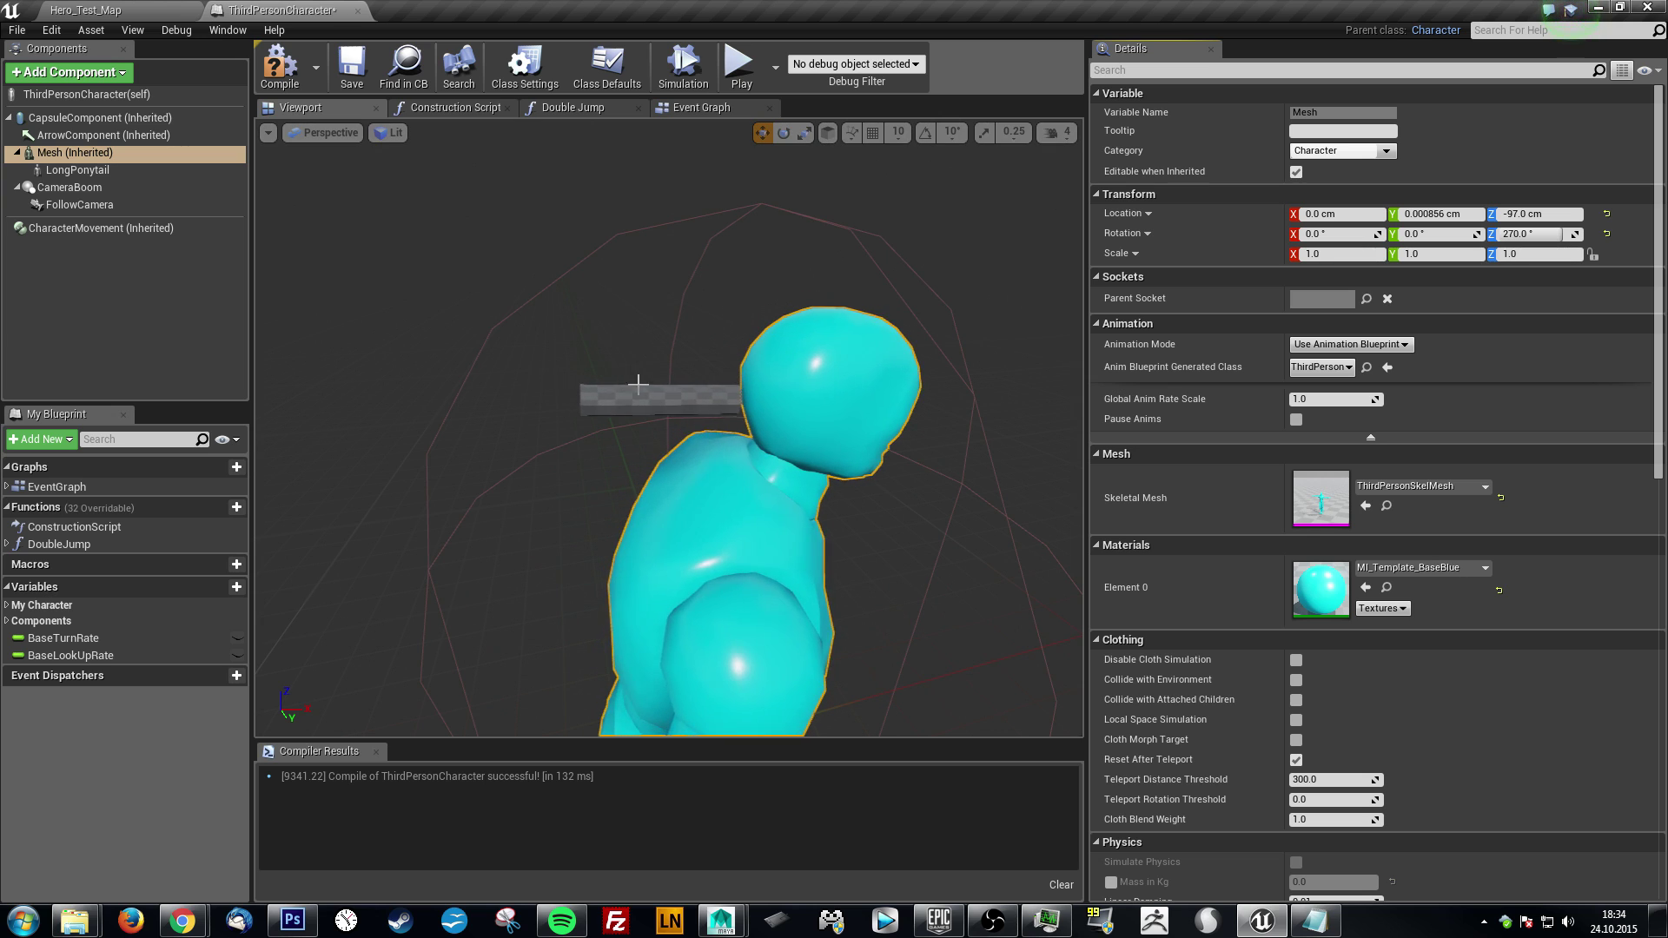
left_click(289, 70)
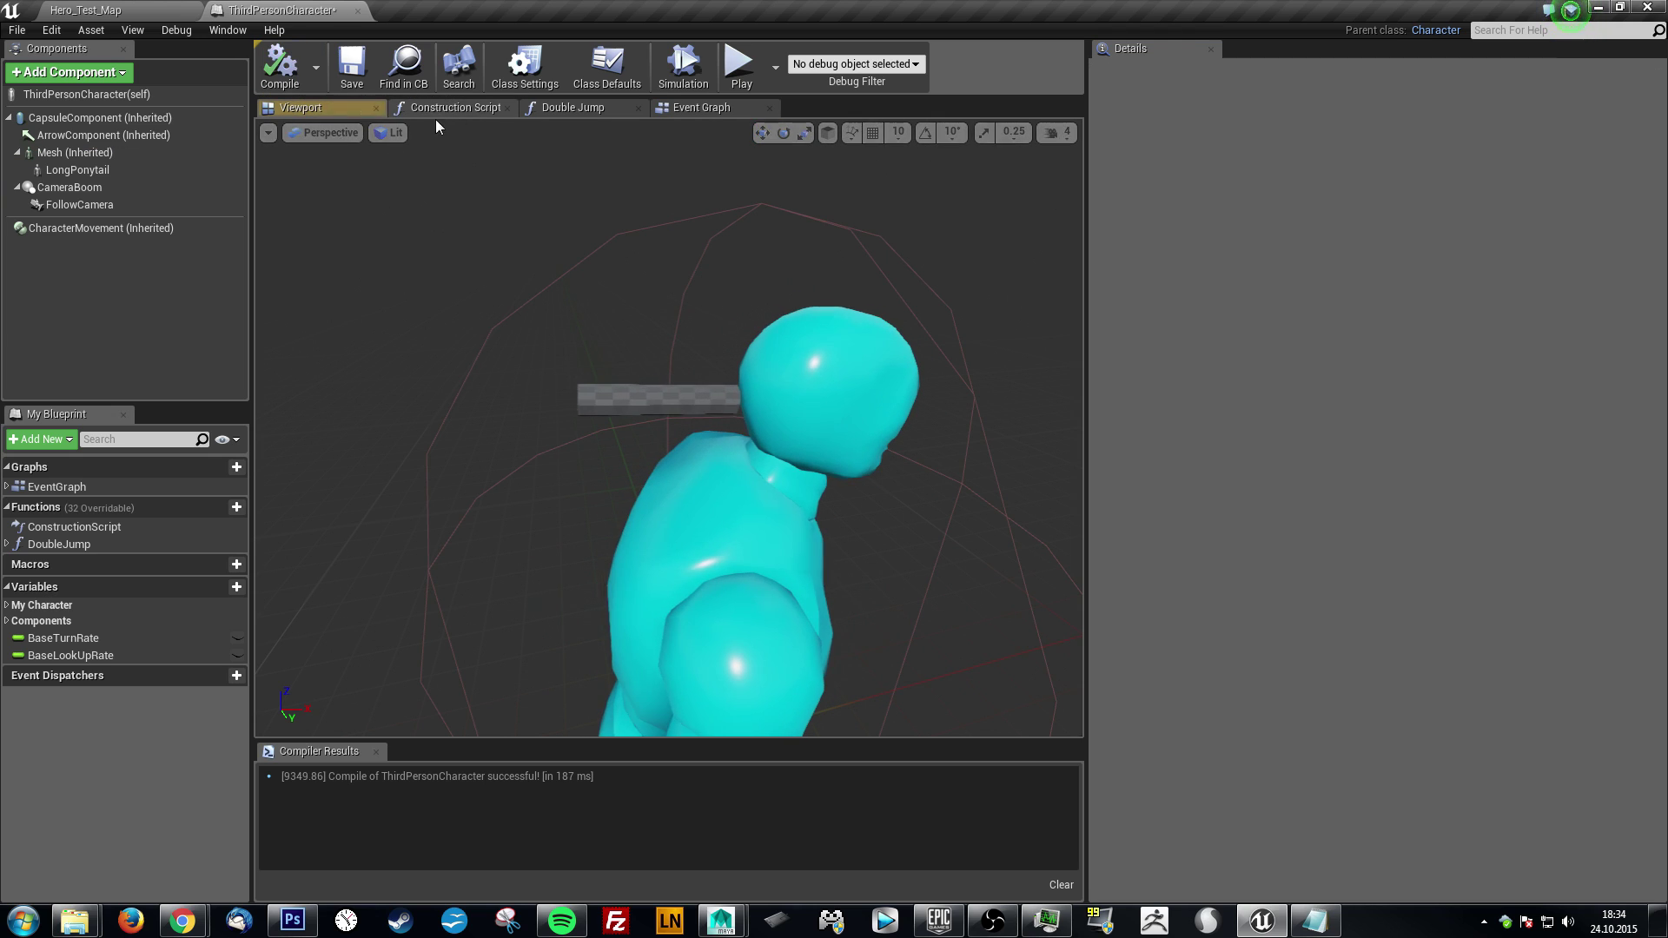
- Set the LongPonytail component's Collision Presets to OverlapAll and briefly run the blueprint simulation to test it
left_click(684, 69)
left_click(689, 71)
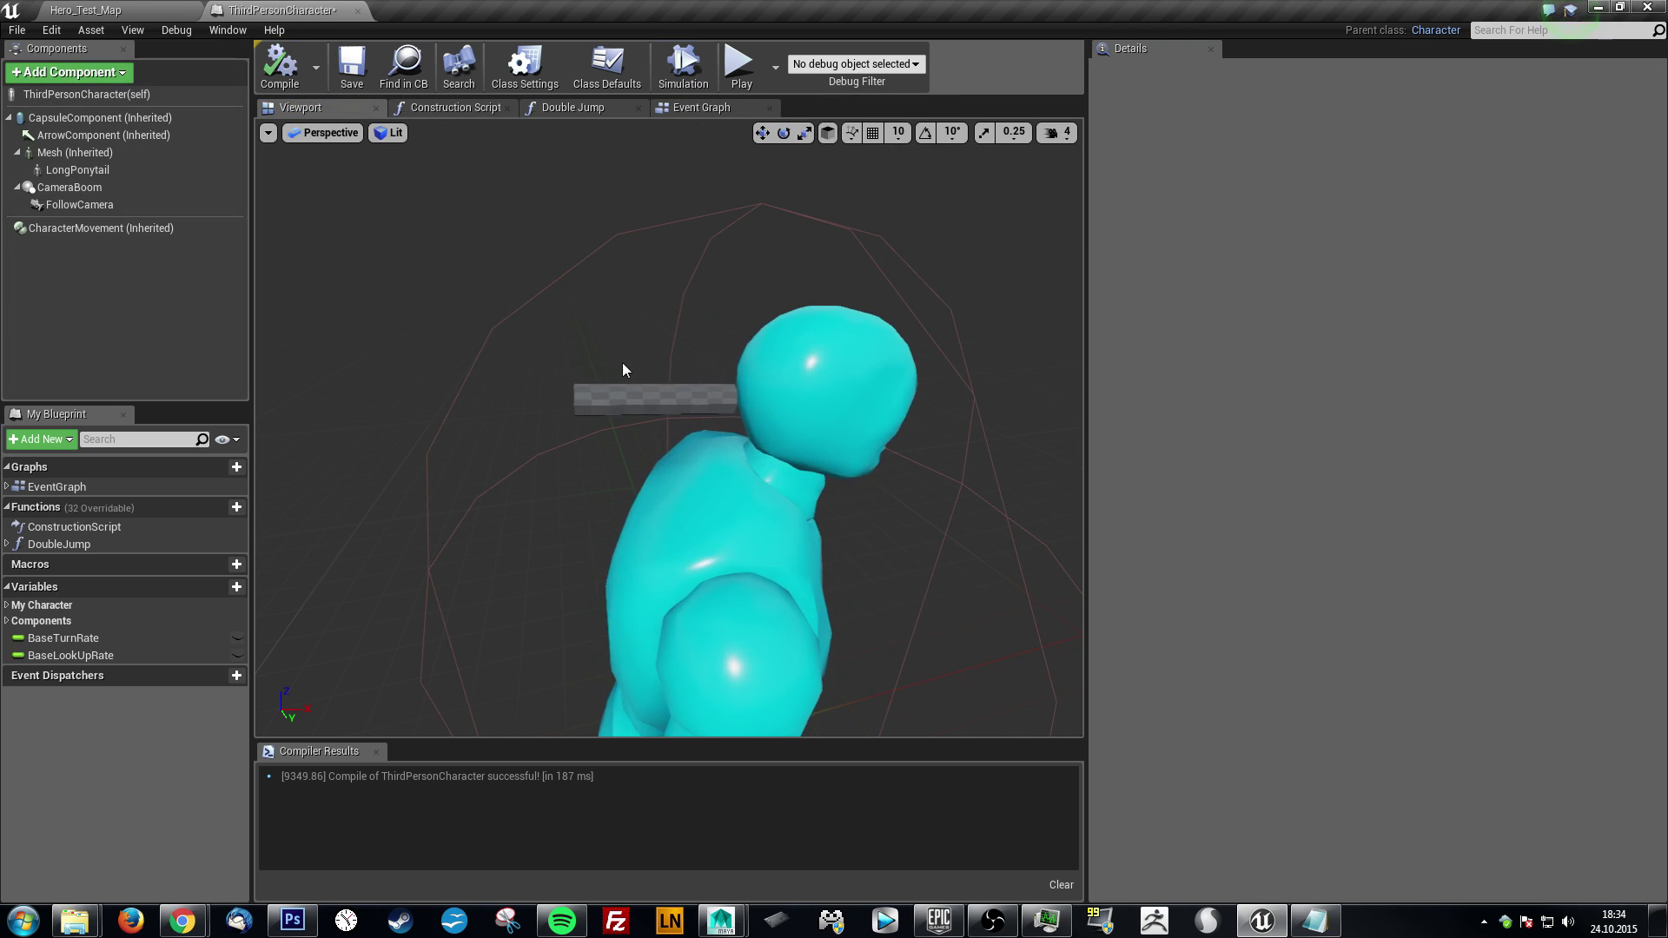
left_click(626, 404)
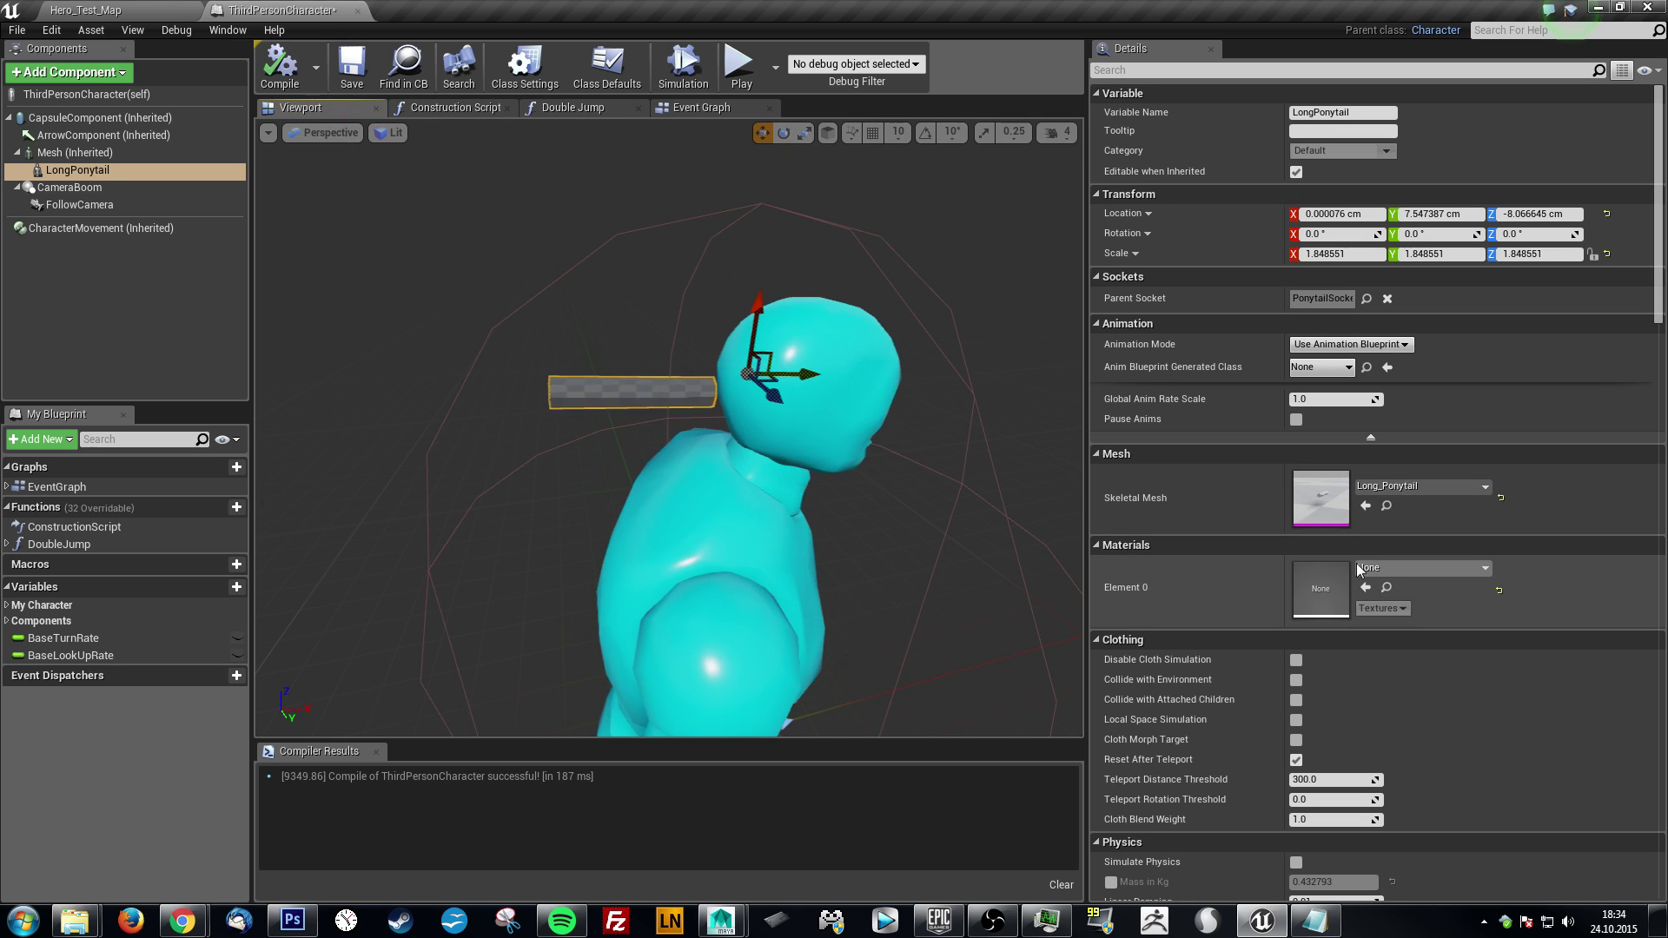
scroll(1357, 563, "down", 6)
scroll(1457, 525, "down", 4)
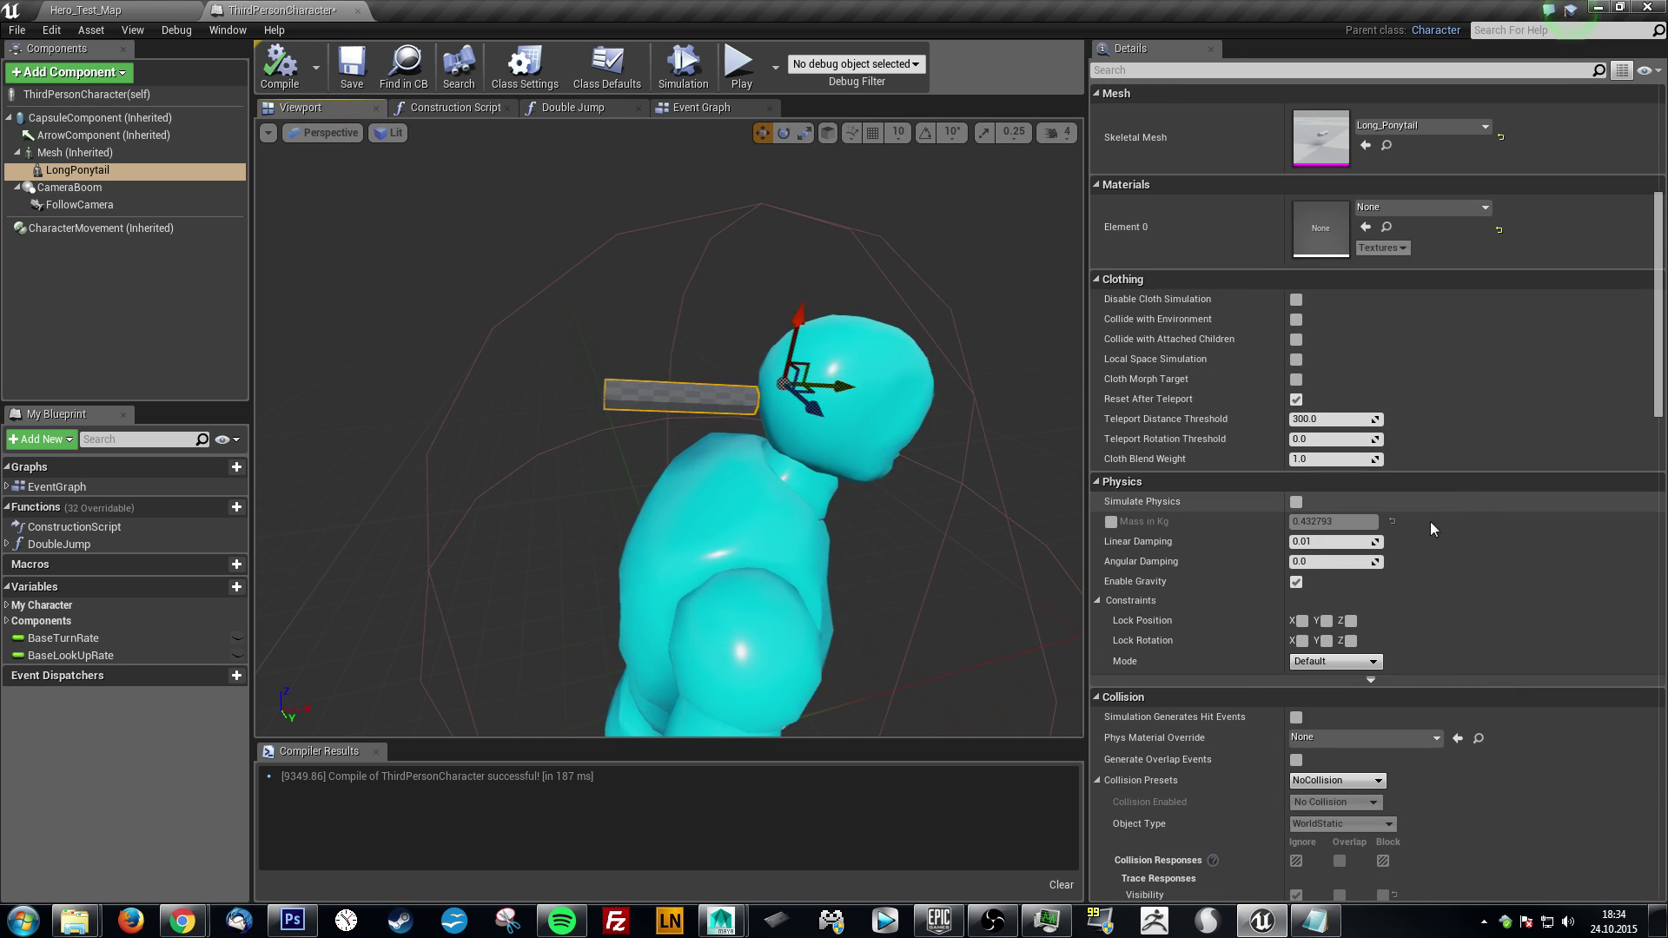
scroll(1468, 525, "down", 7)
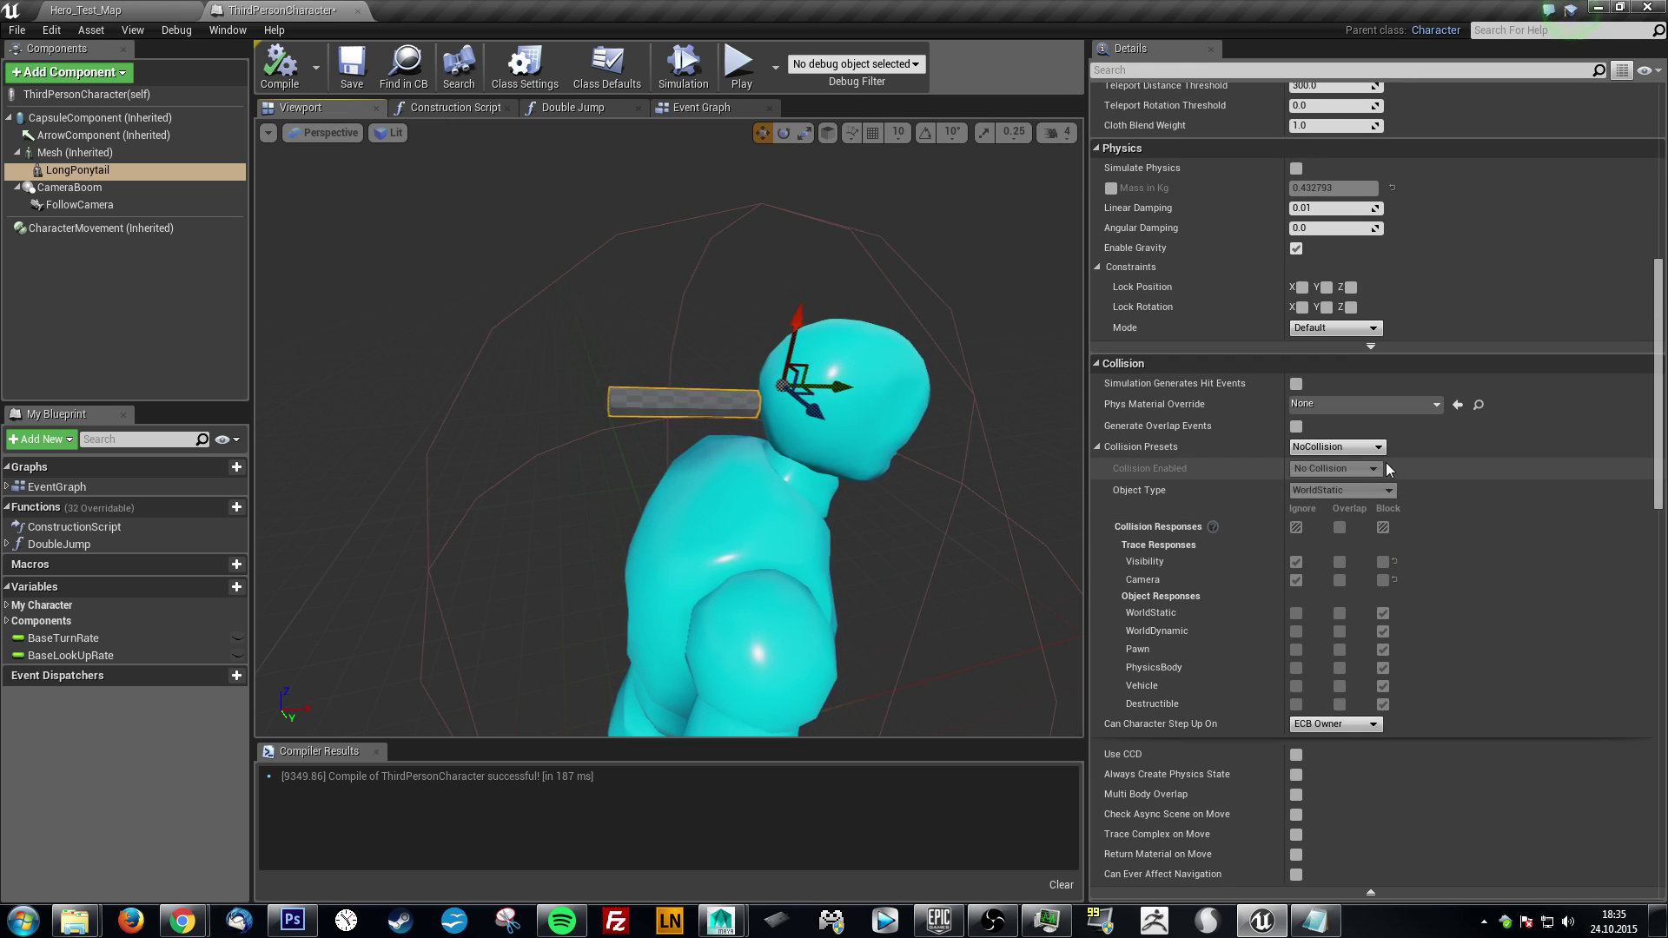
scroll(1161, 452, "up", 1)
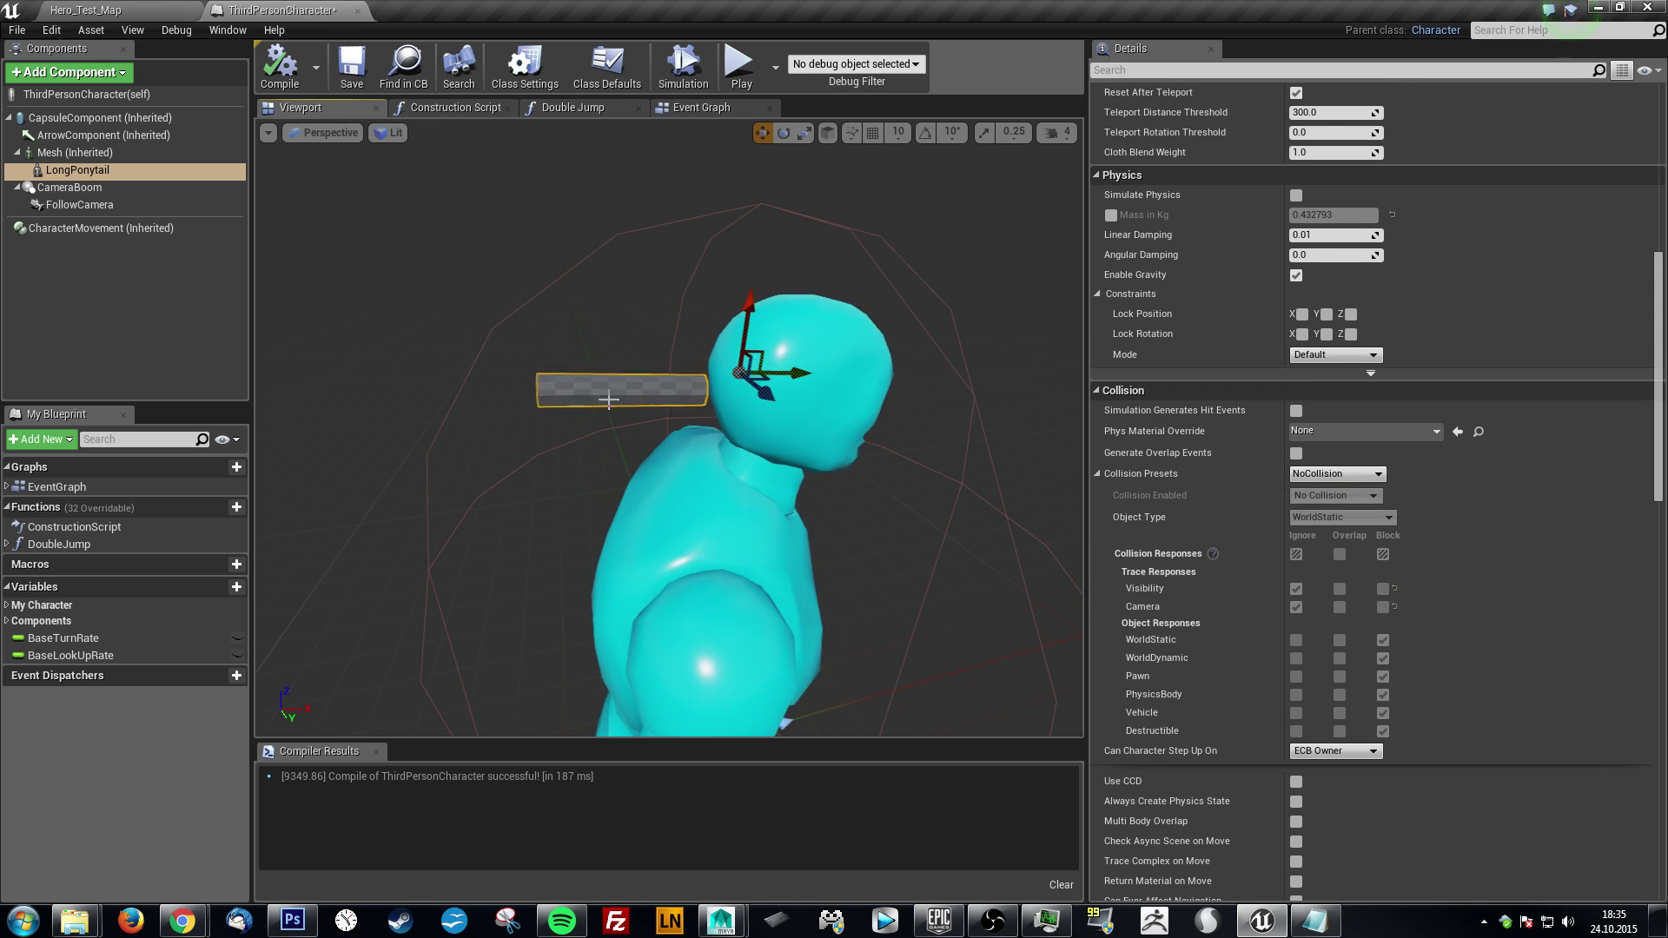
left_click(1327, 476)
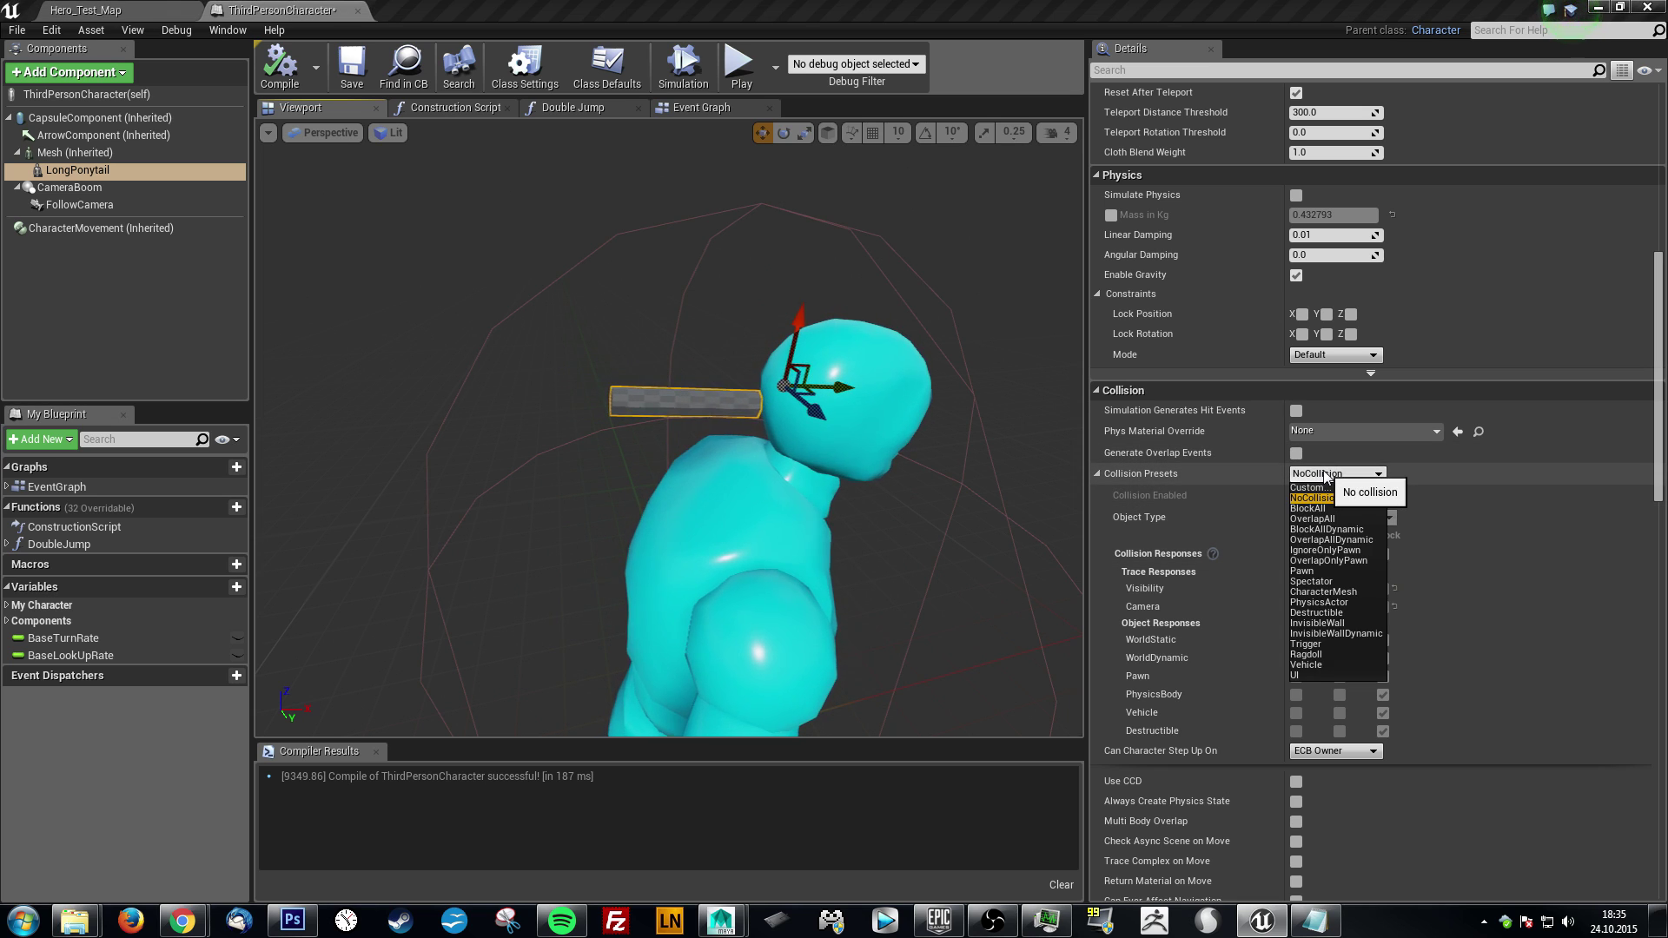
left_click(1321, 519)
left_click(685, 72)
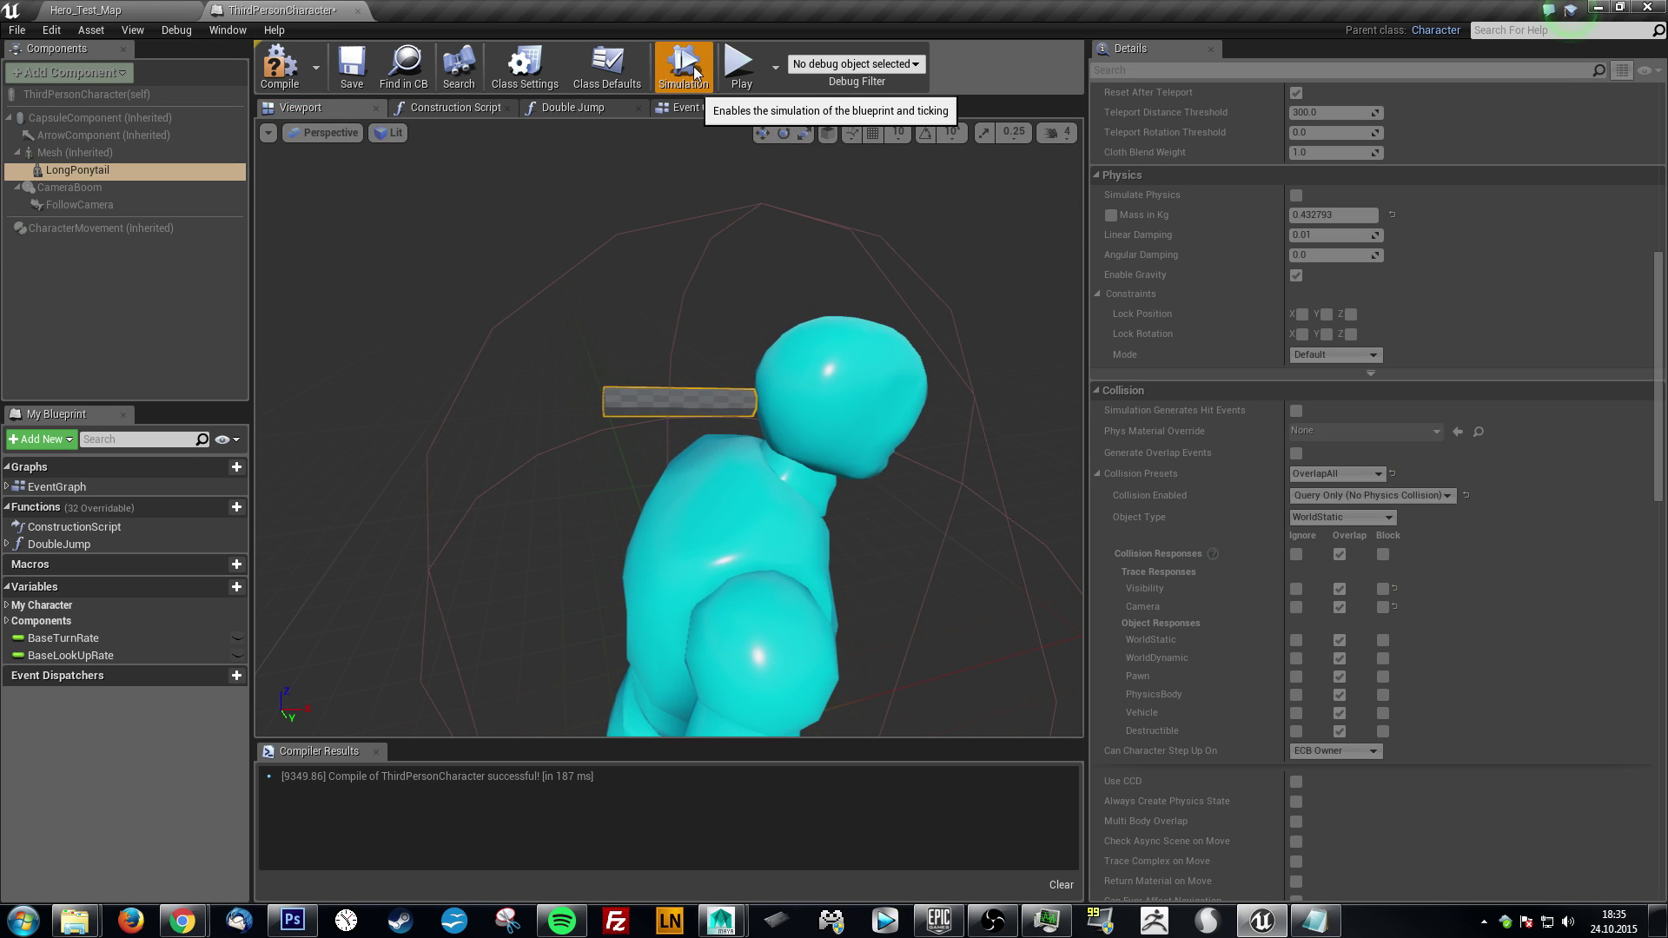
left_click(689, 74)
- Enable Simulate Physics on the LongPonytail component and start the blueprint simulation
scroll(1313, 478, "up", 3)
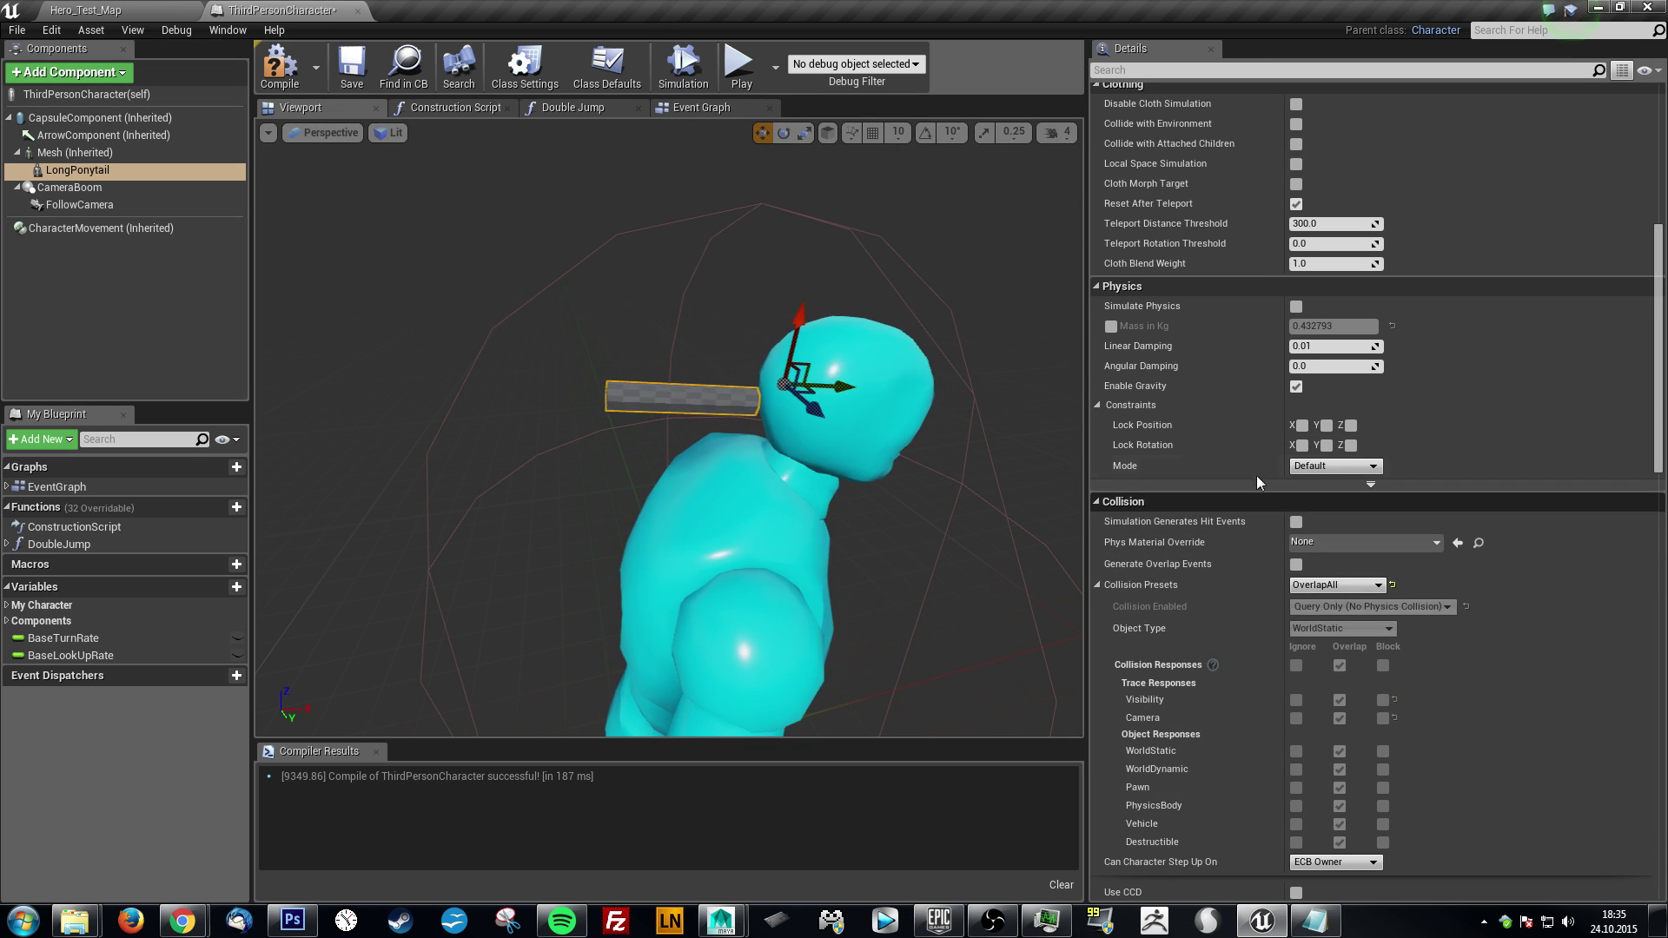
left_click(1296, 305)
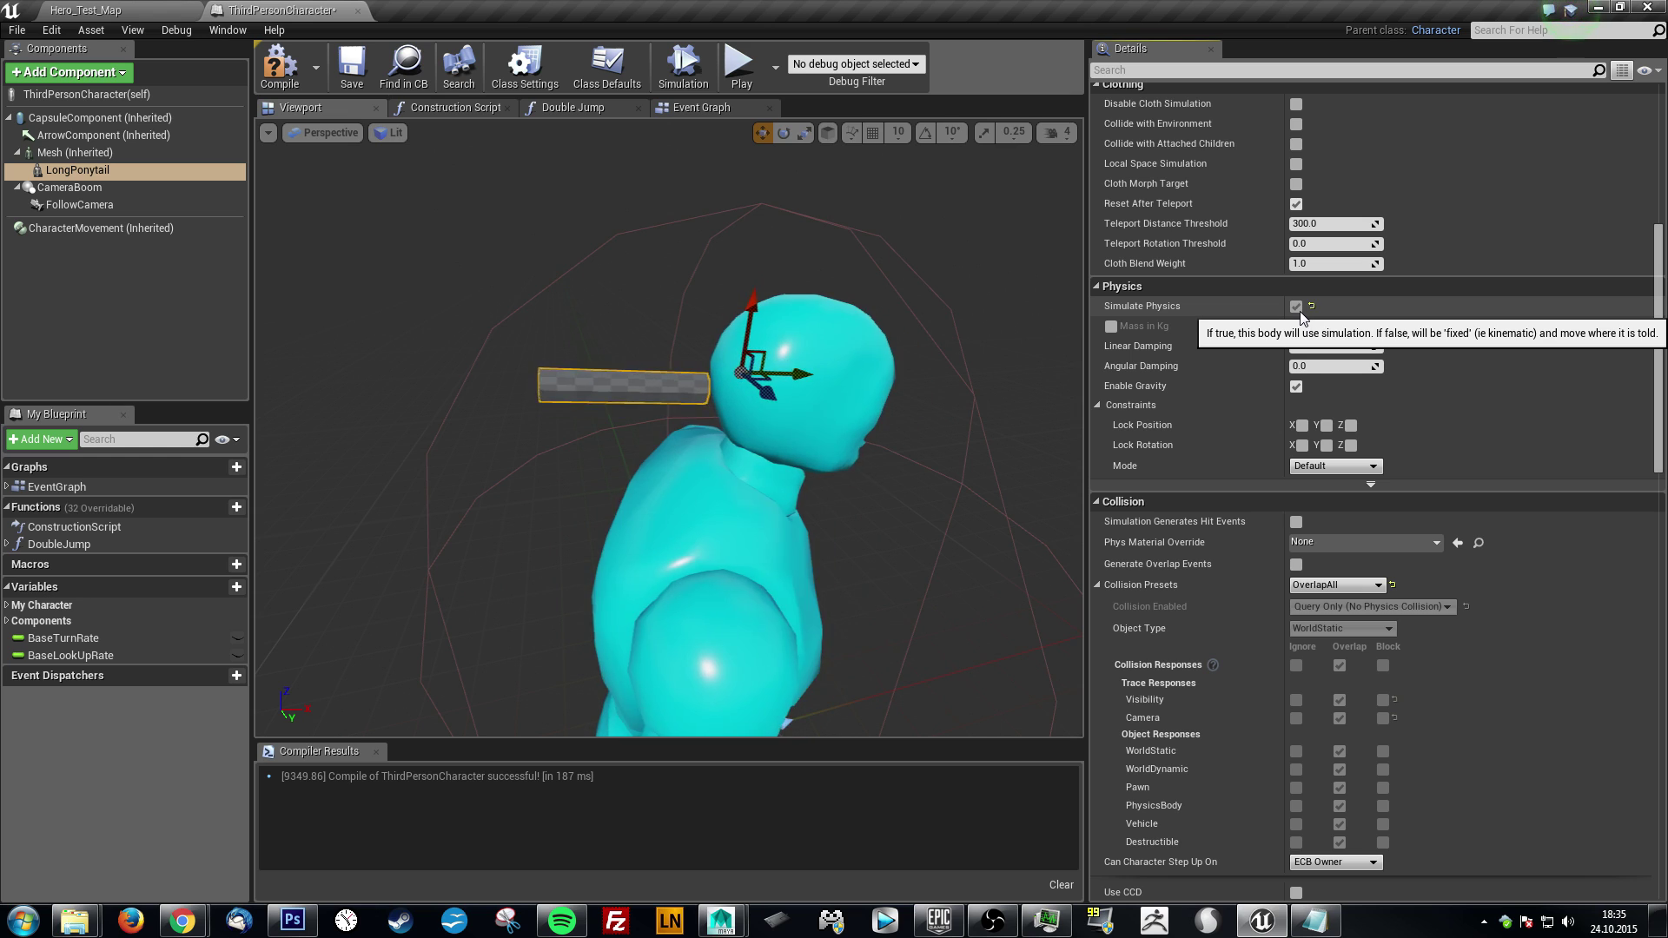
left_click(693, 74)
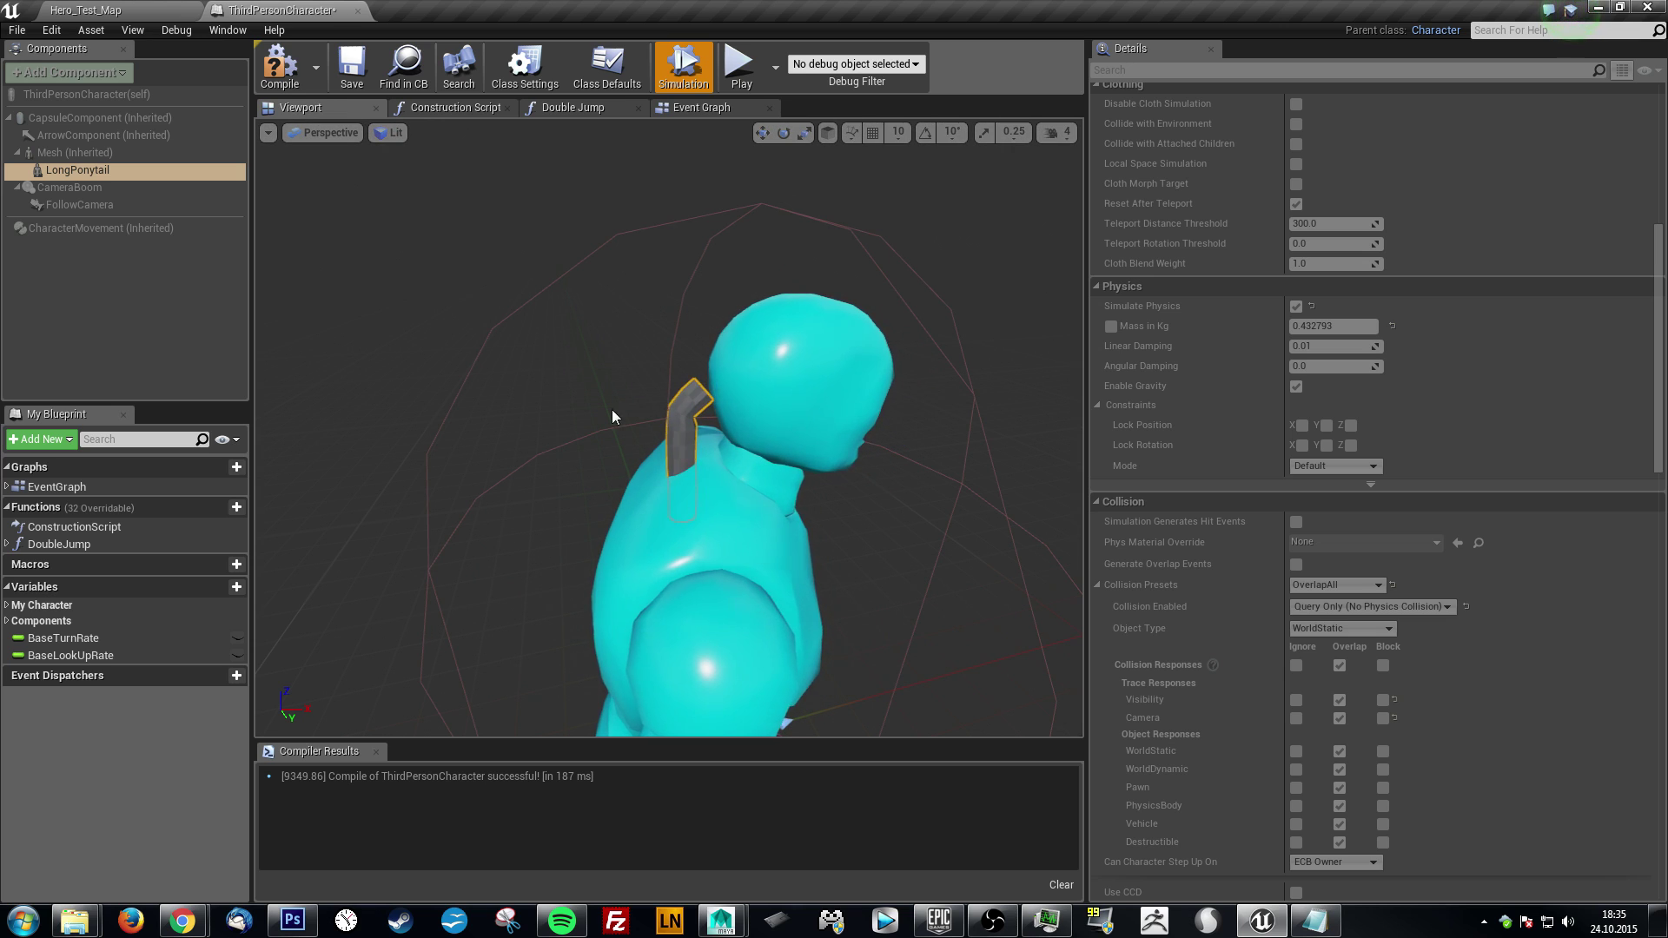
- Compile and save the character blueprint and return to the Hero_Test_Map level
left_click(282, 78)
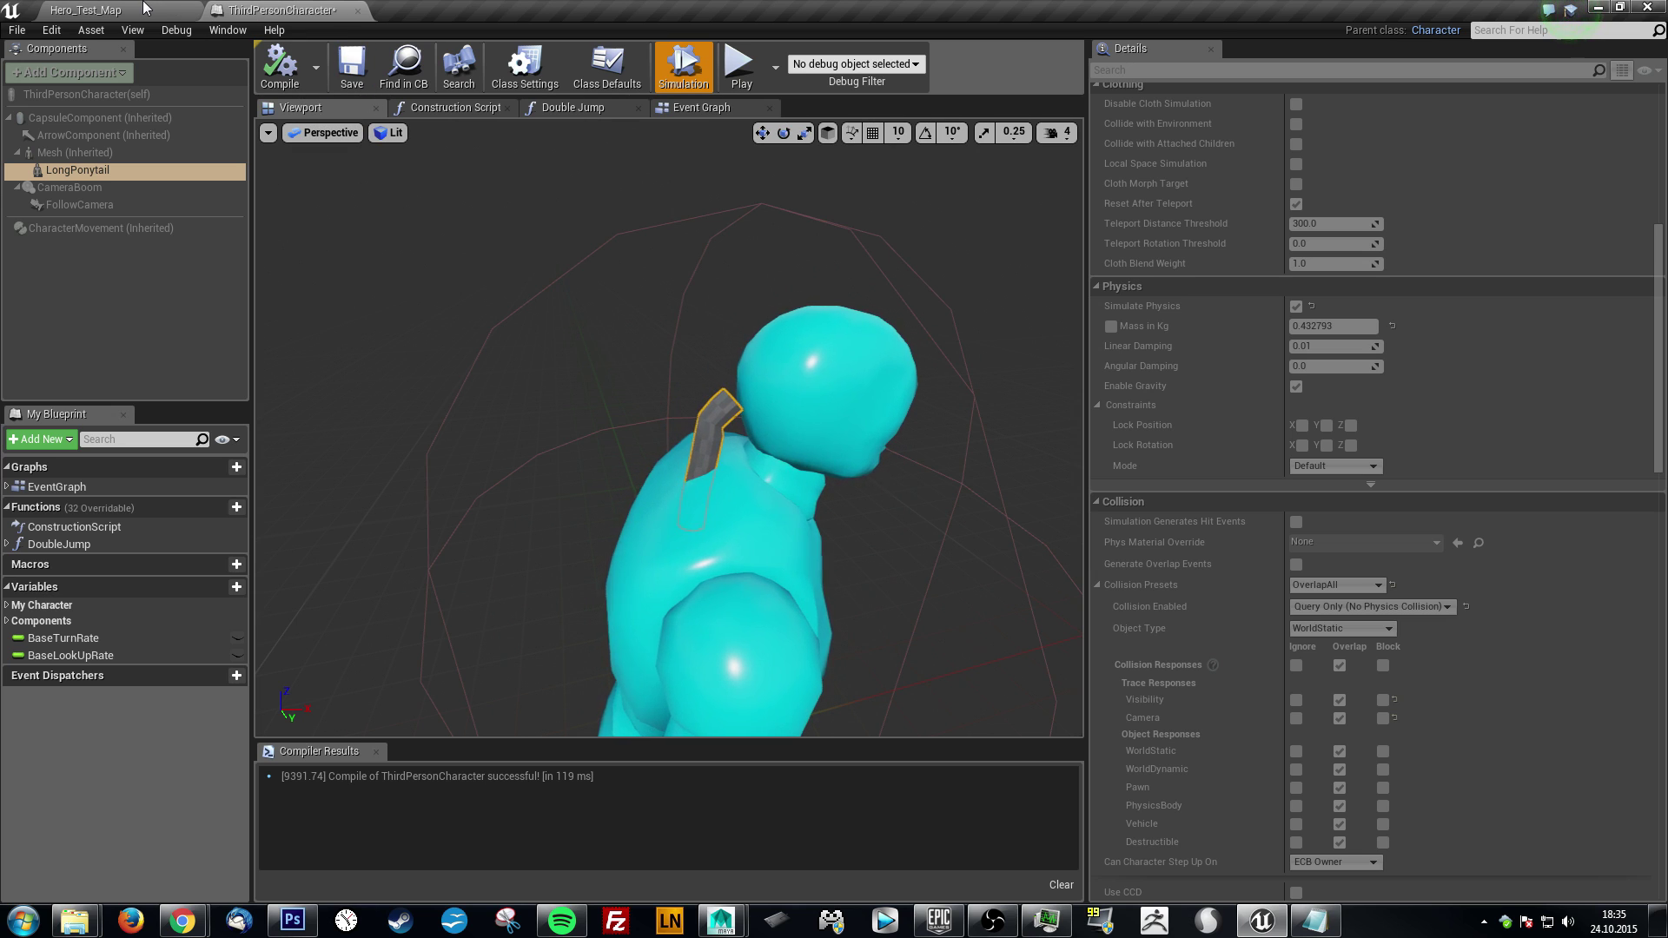
left_click(350, 68)
left_click(111, 9)
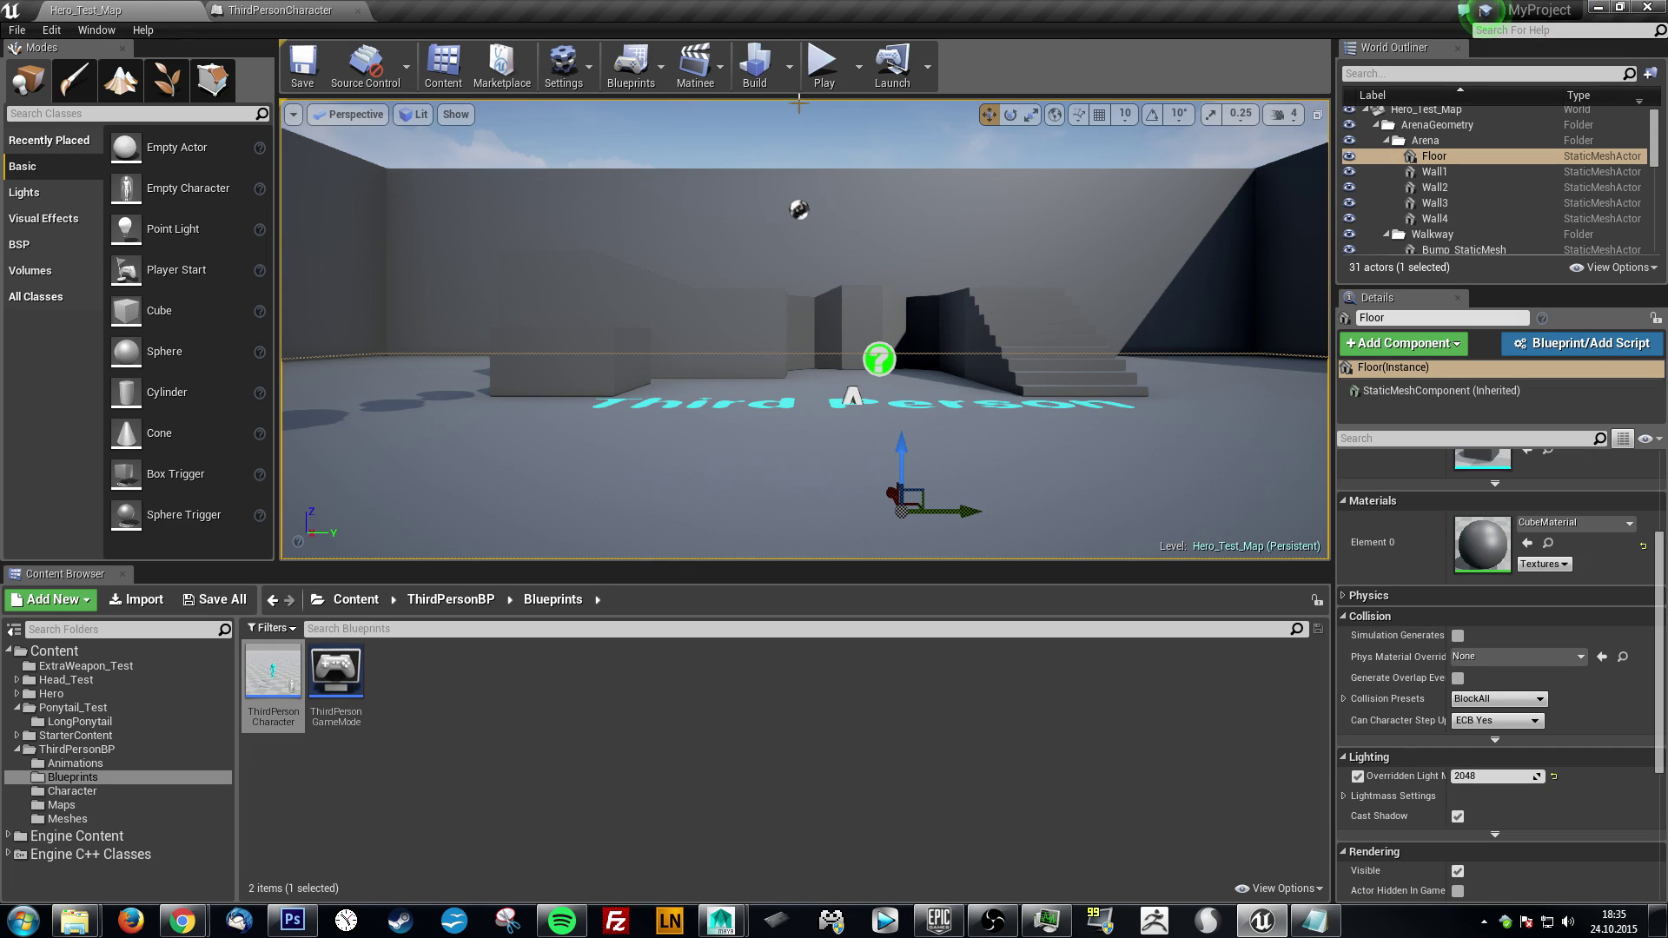
- Play the level, run and jump with the character to check the ponytail, and end the play session
left_click(821, 65)
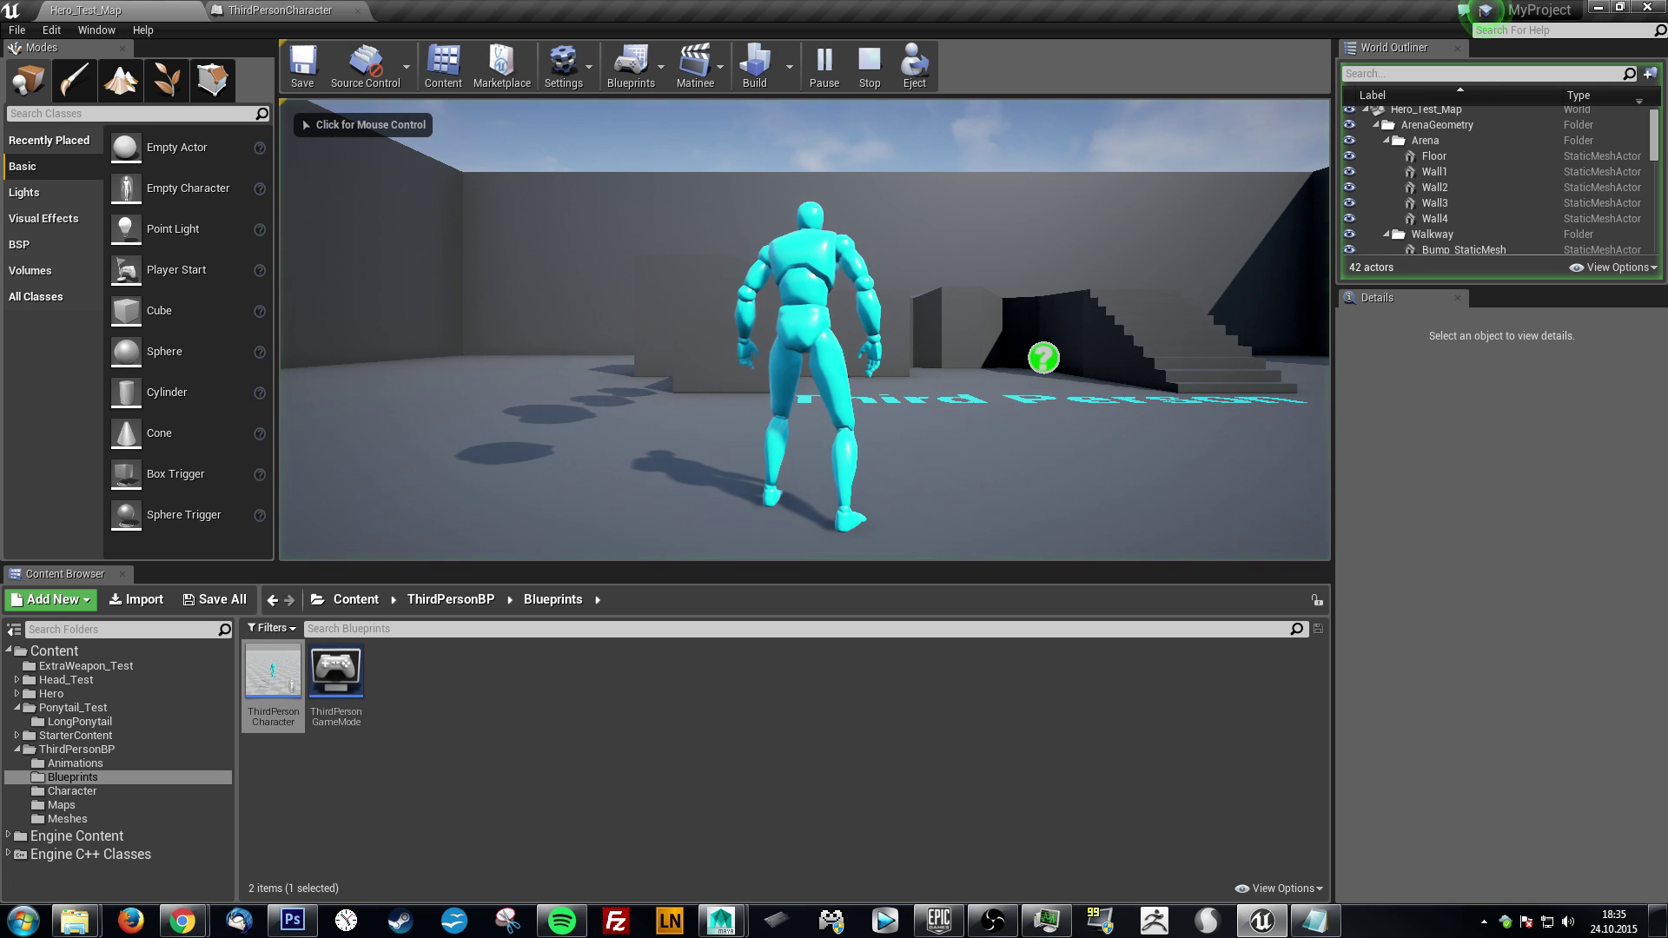
key("d")
key("s")
key("a")
key("w")
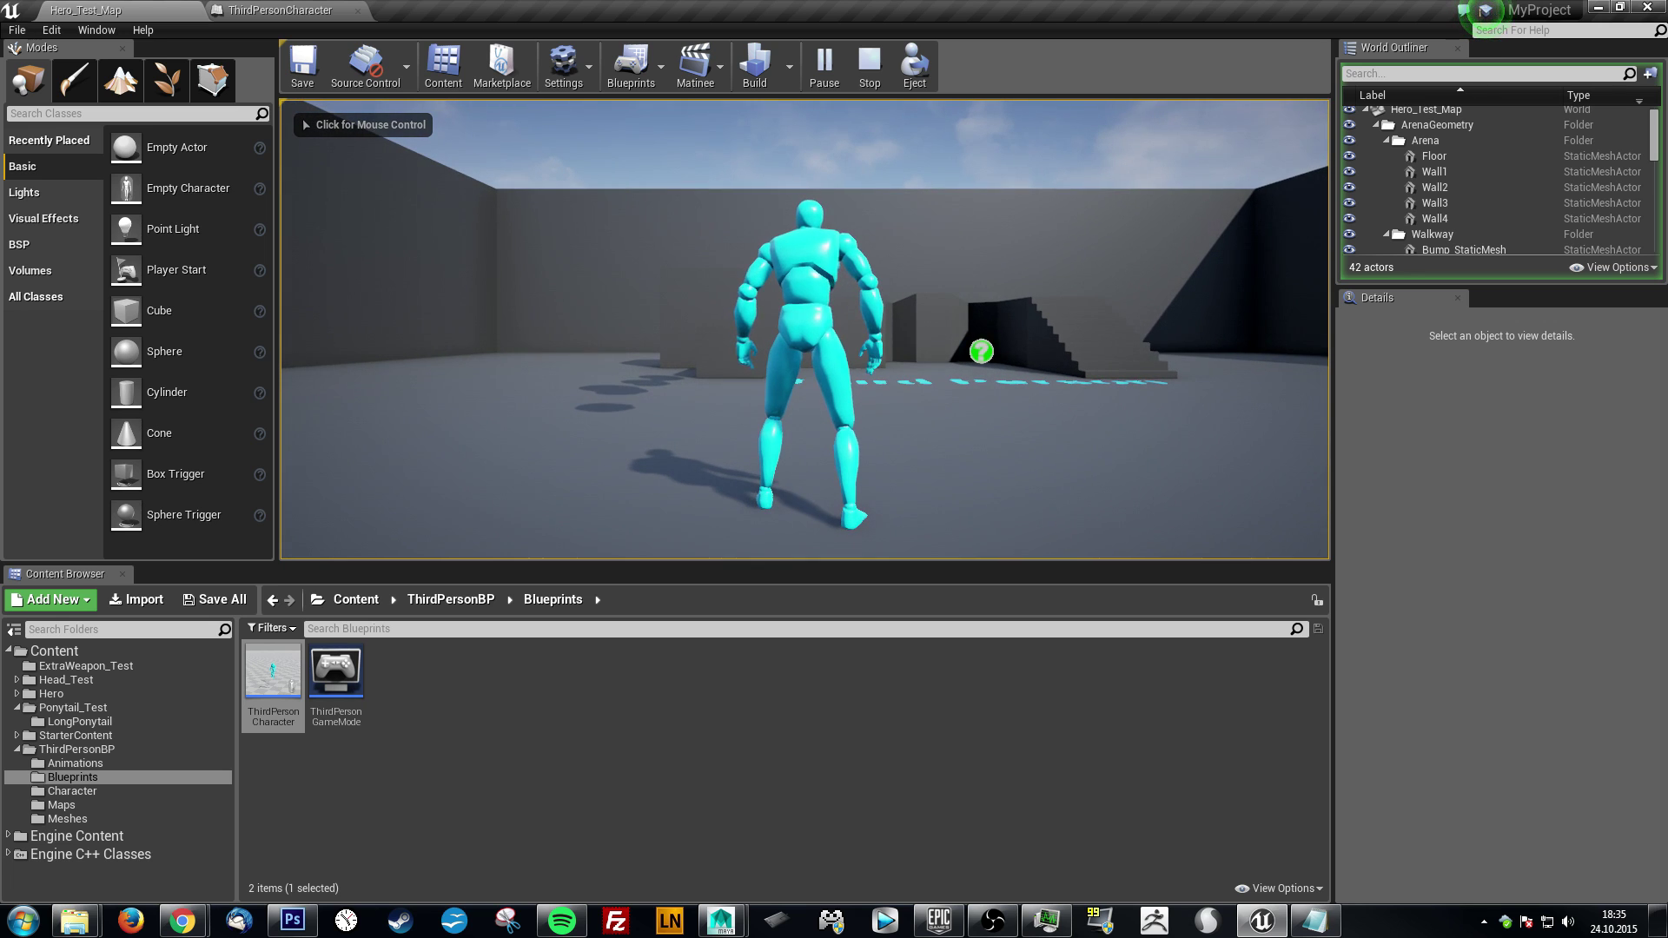
left_click(804, 329)
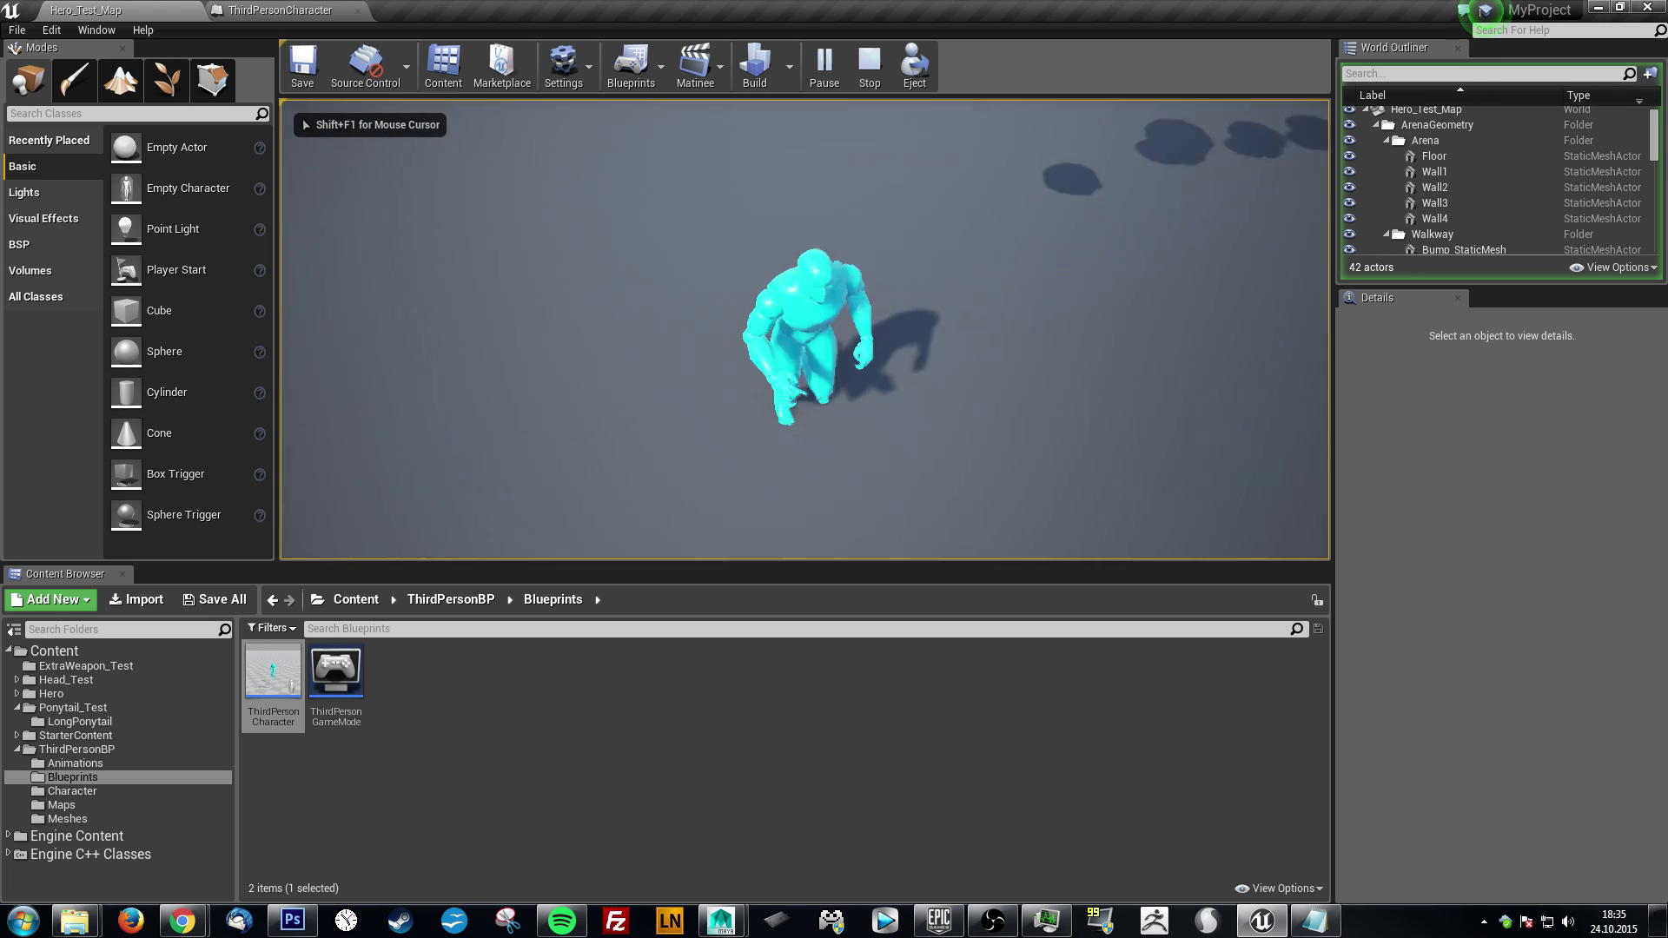
key("w")
key("w")
key("d")
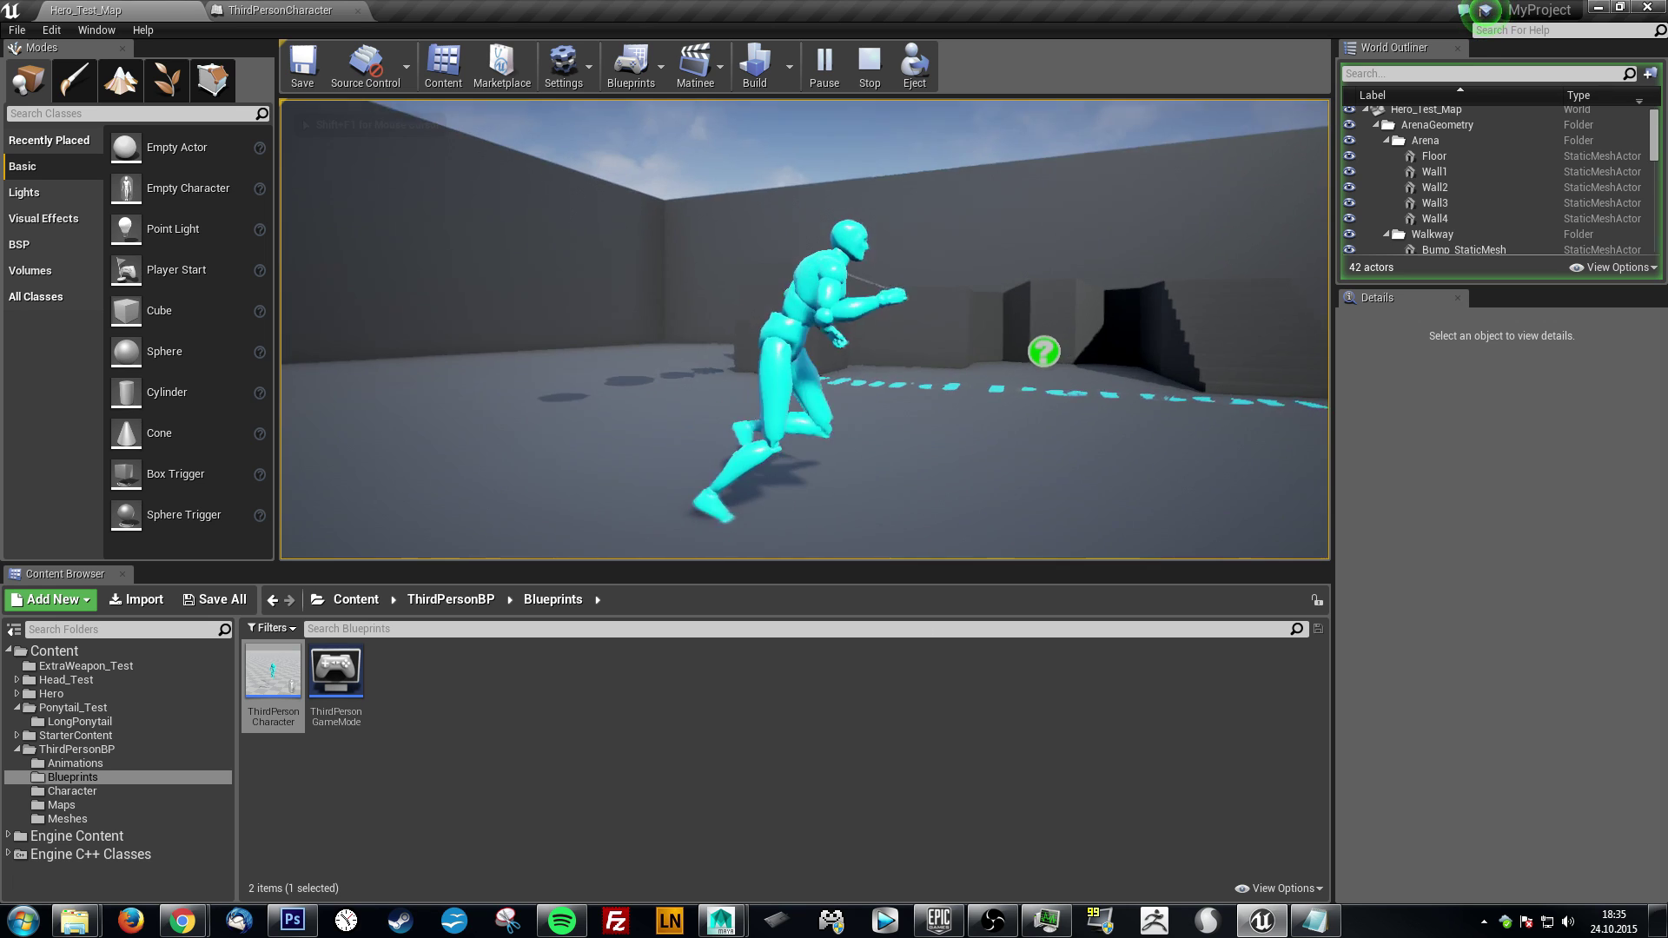
key("space")
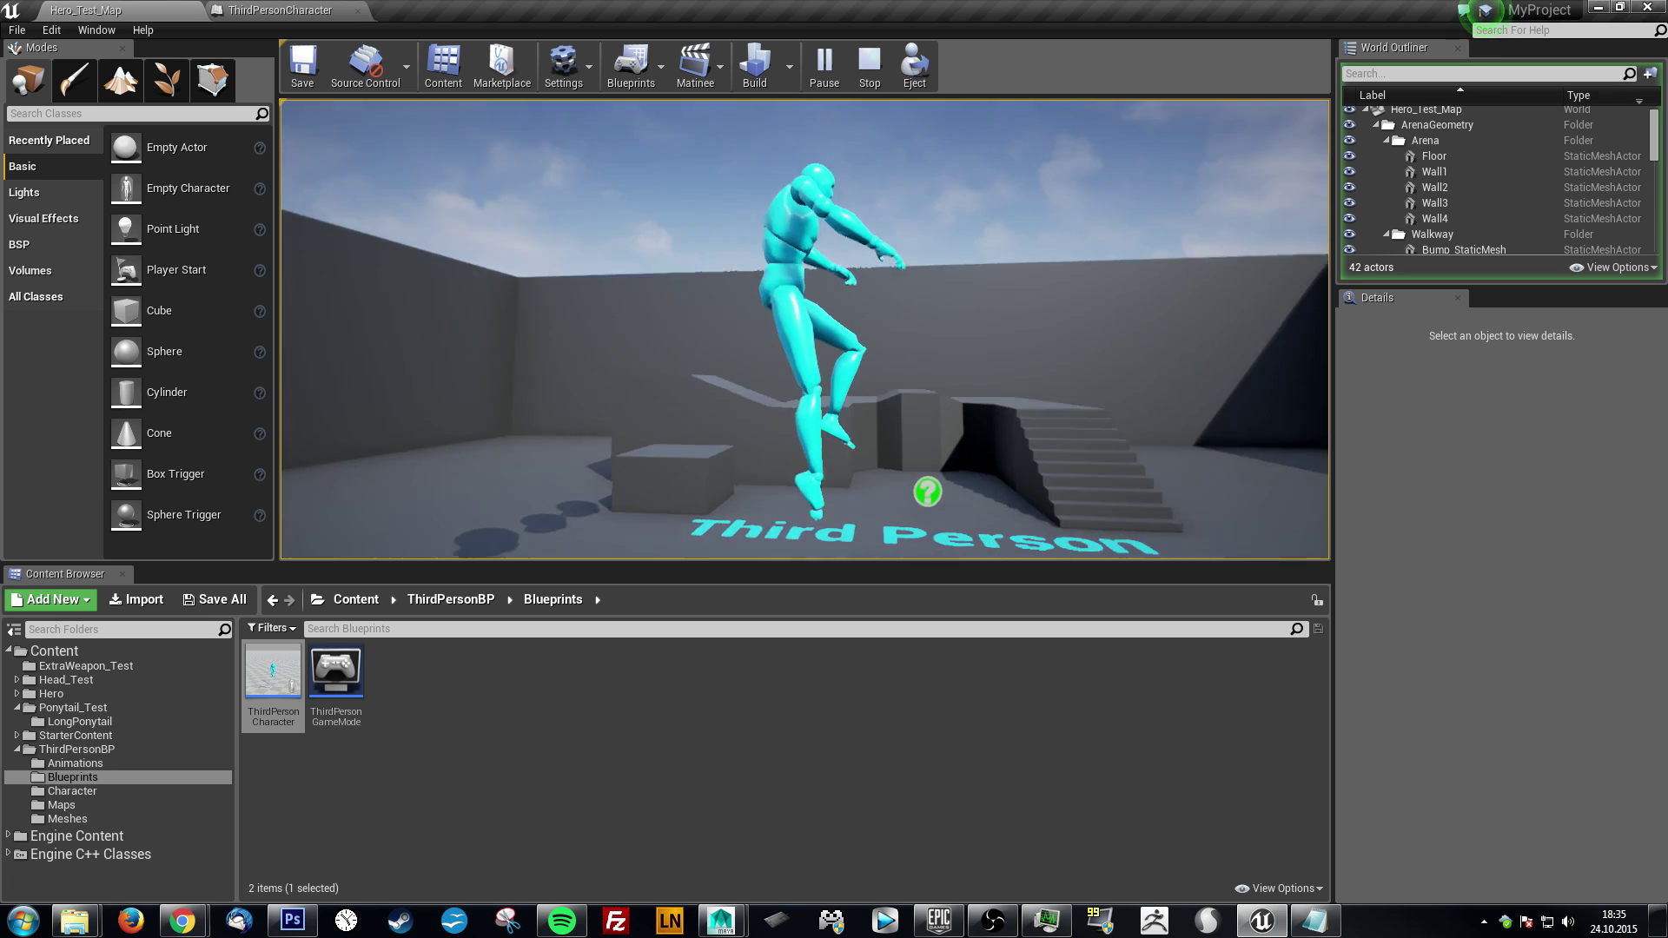
key("w")
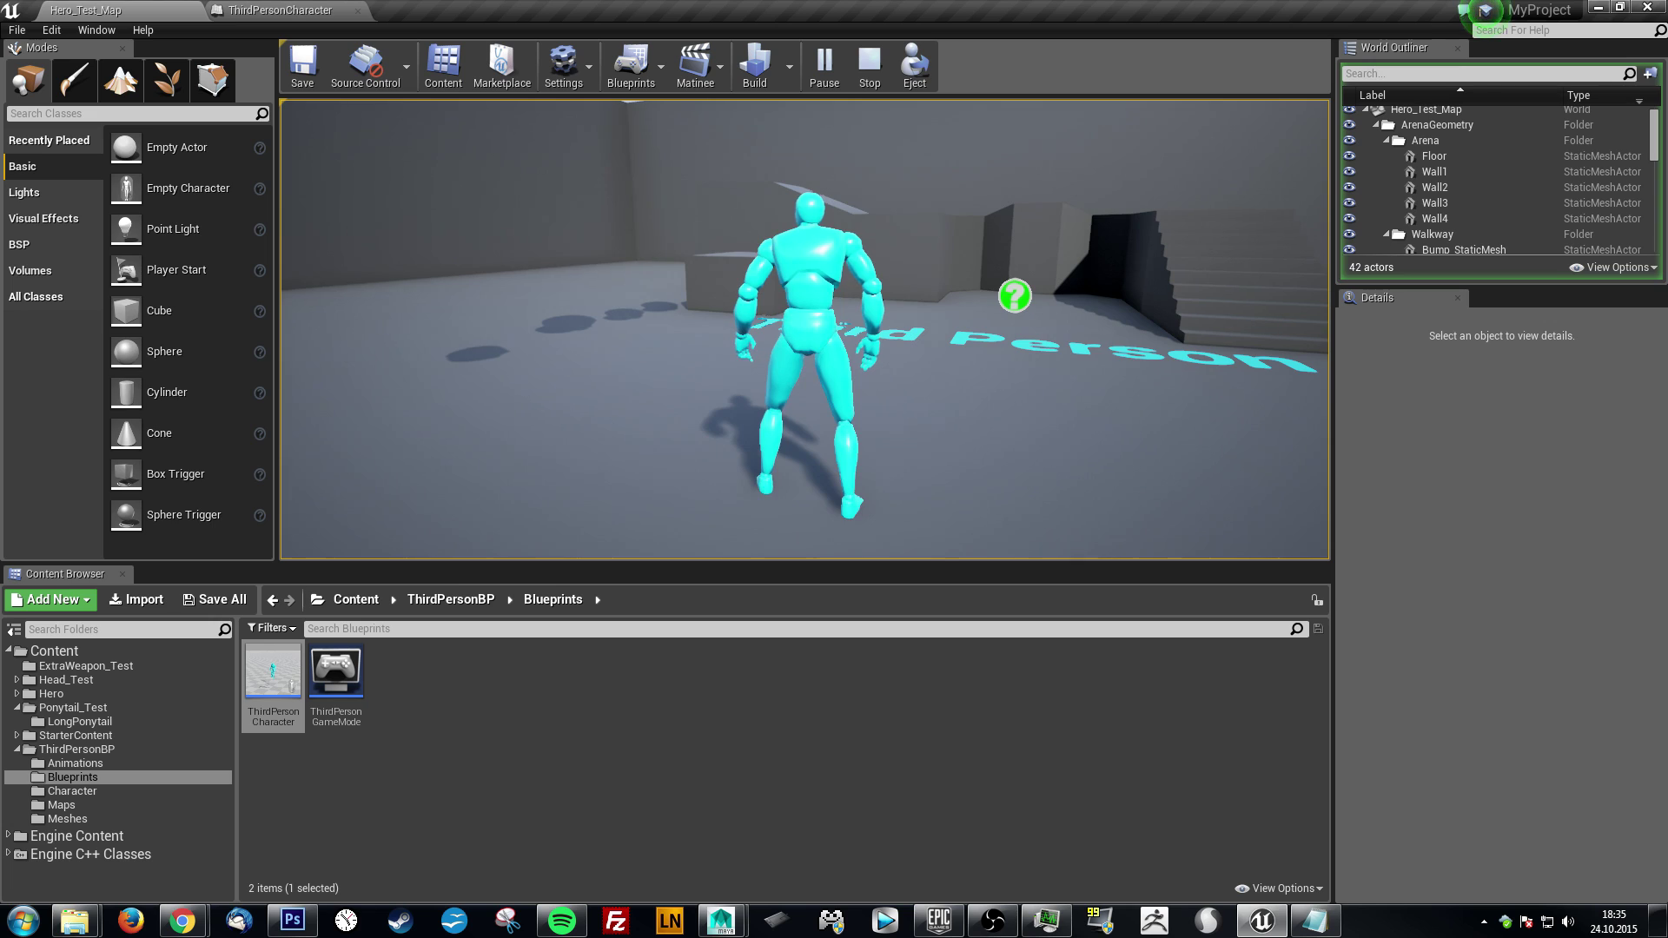
key("Escape")
- Reopen the ThirdPersonCharacter blueprint, stop its simulation and turn off Simulate Physics on LongPonytail
double_click(273, 671)
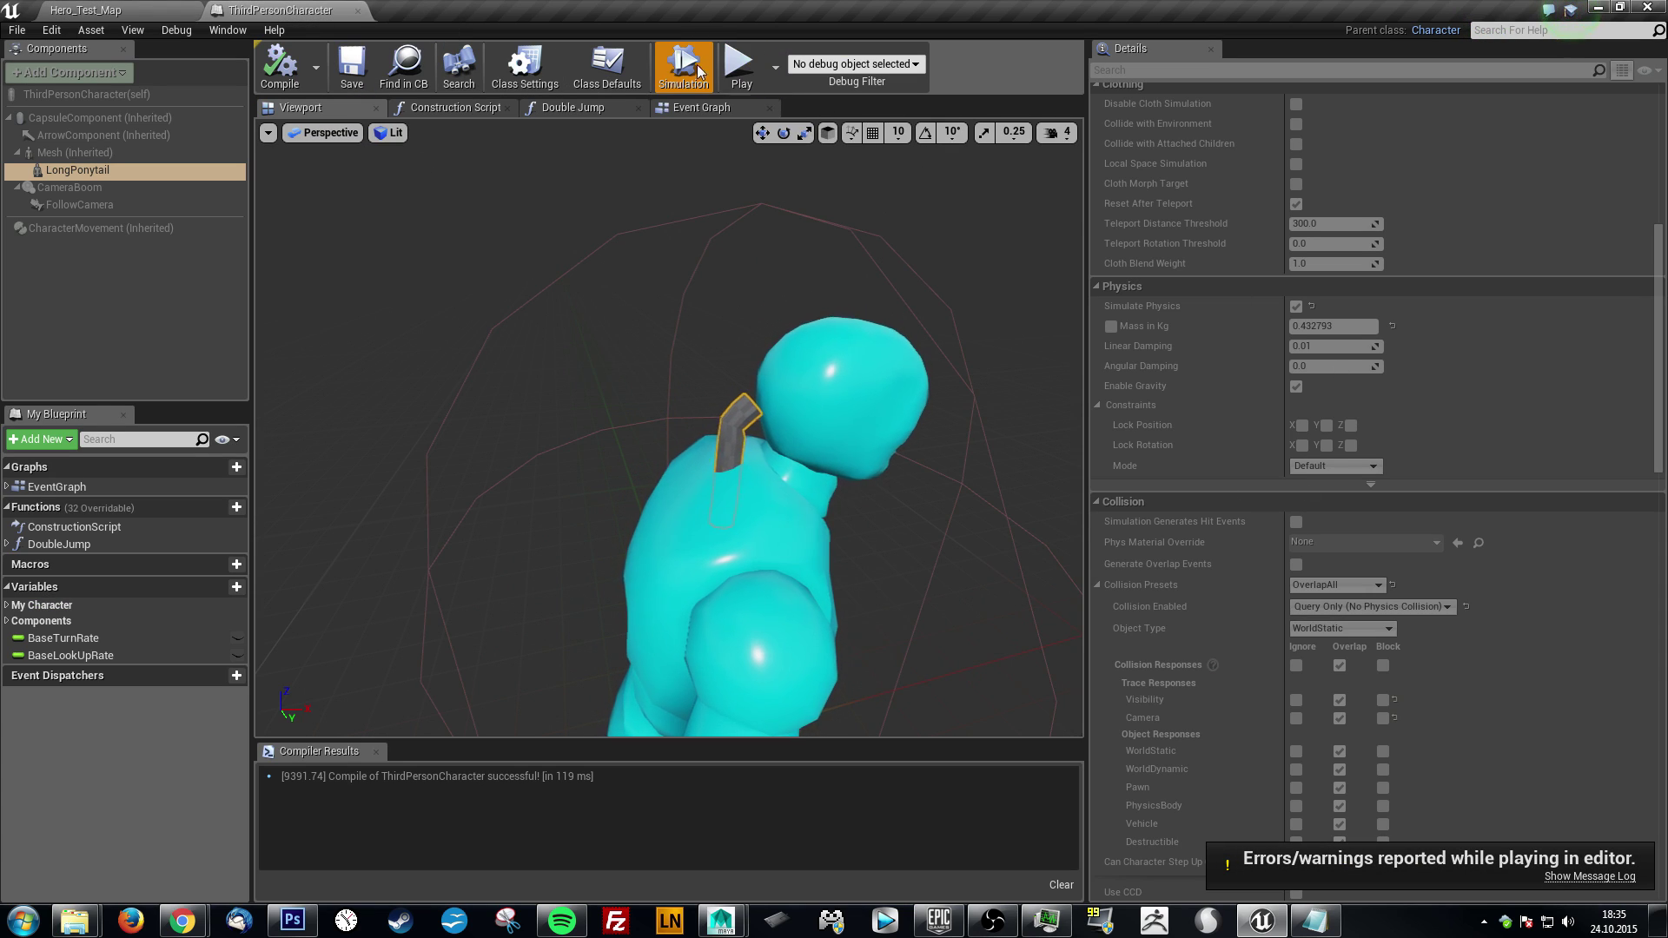
left_click(683, 68)
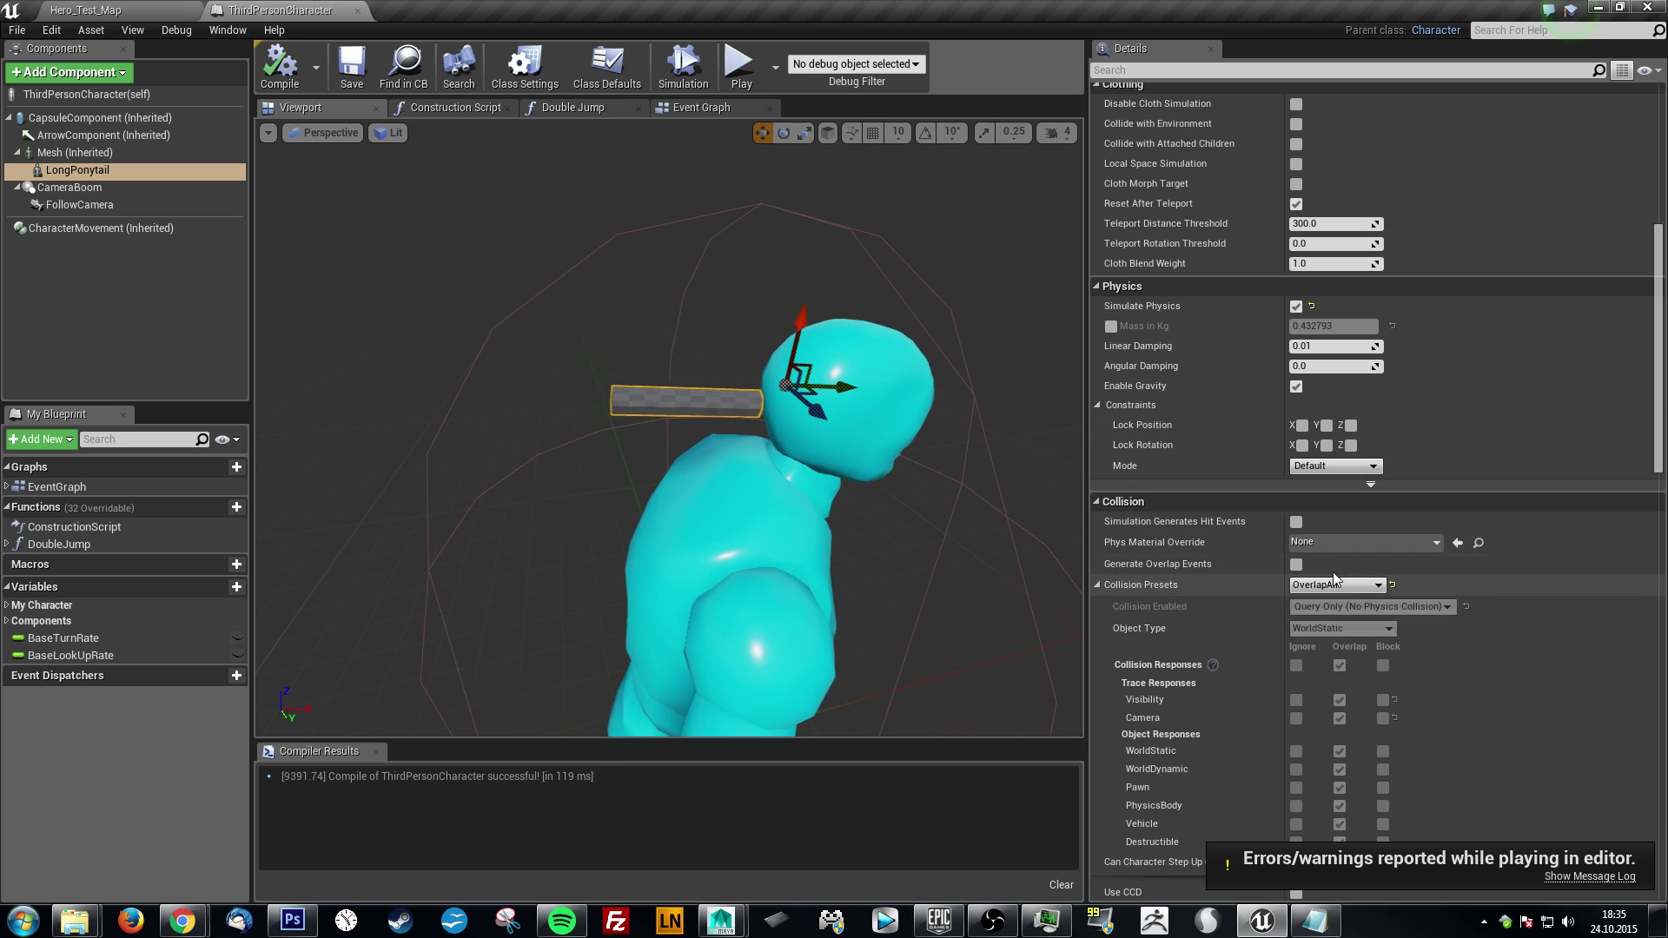
scroll(1286, 339, "up", 1)
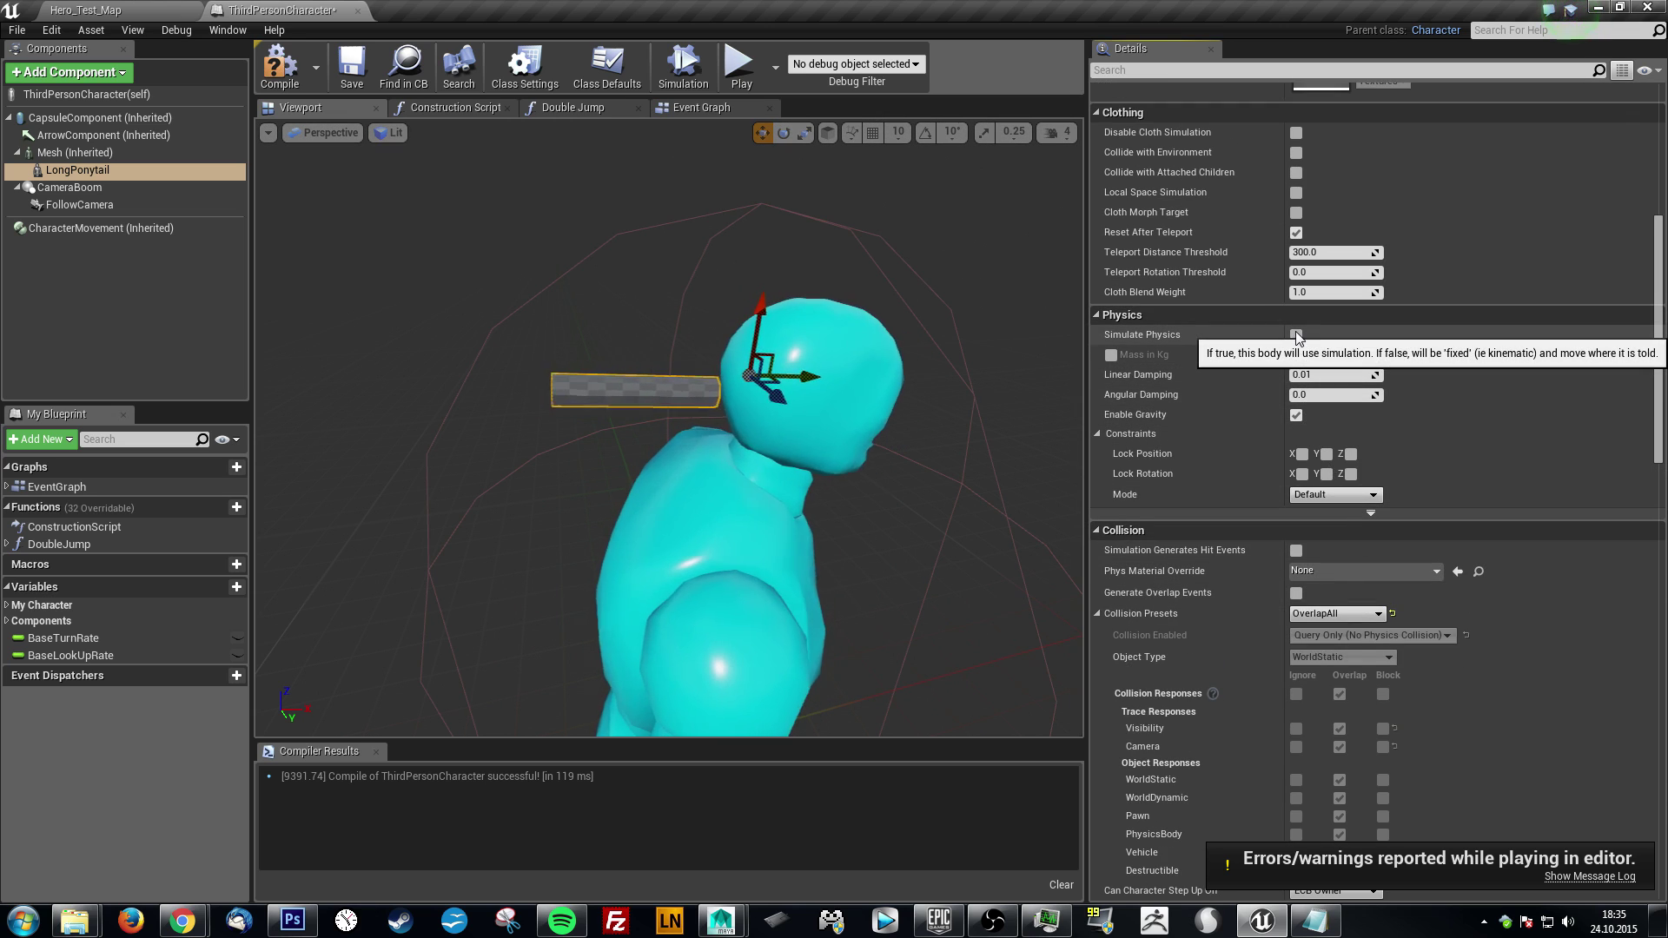
left_click(1295, 335)
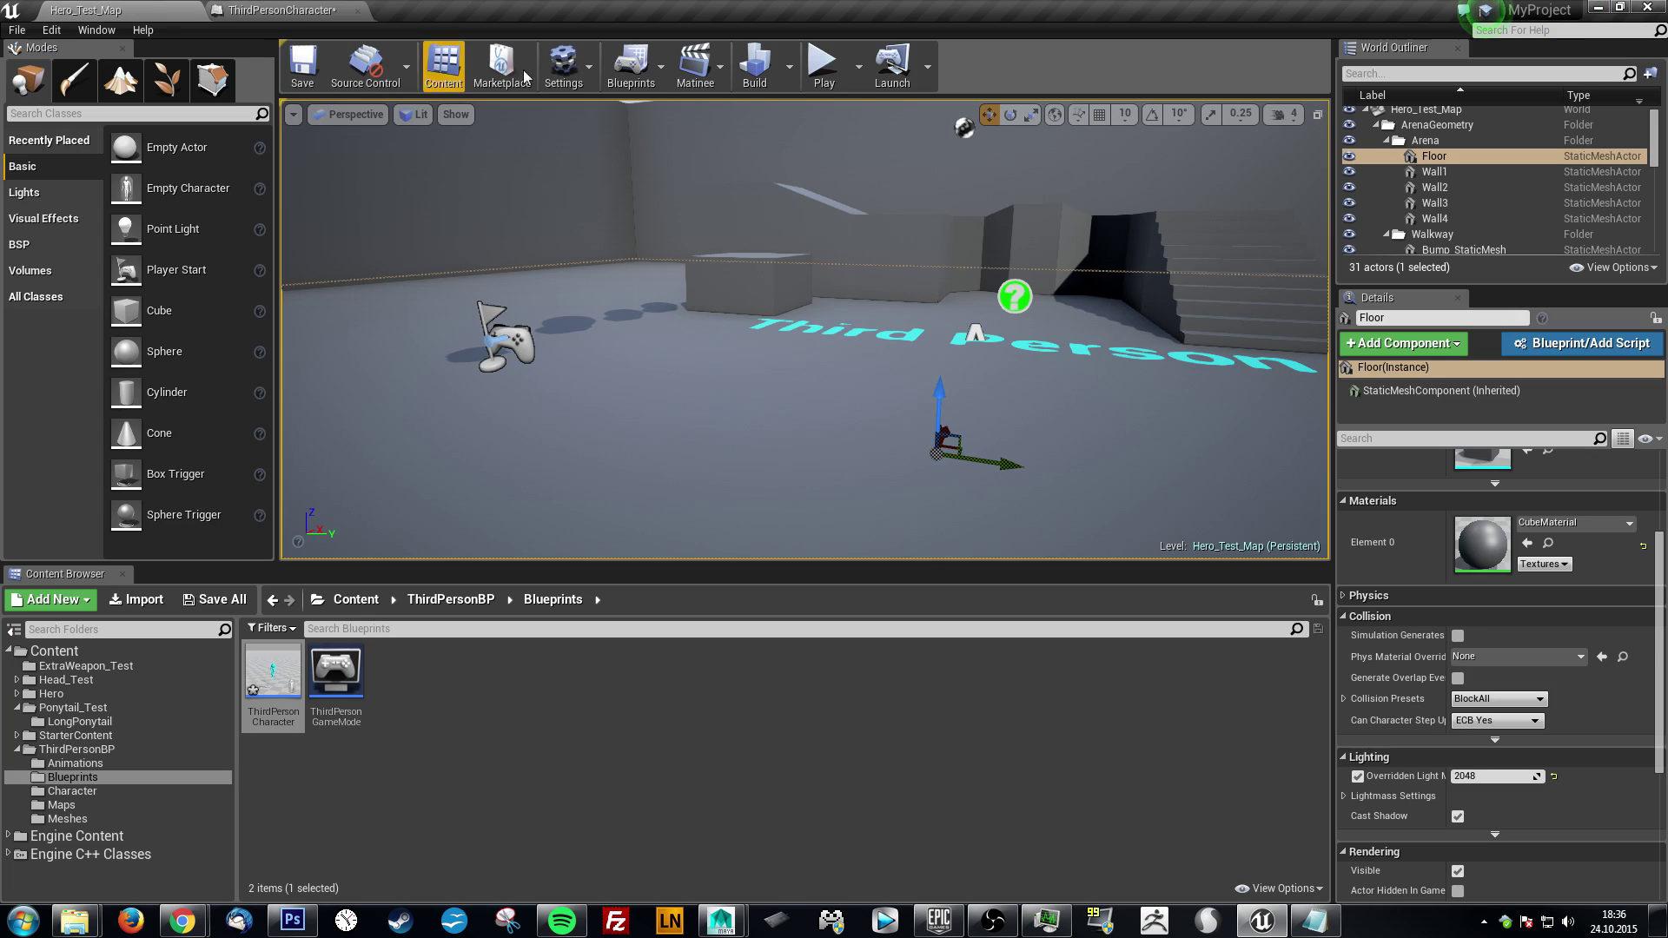
- Play-test Hero_Test_Map with Simulate Physics off, running the character in all directions, and stop playing
left_click(822, 66)
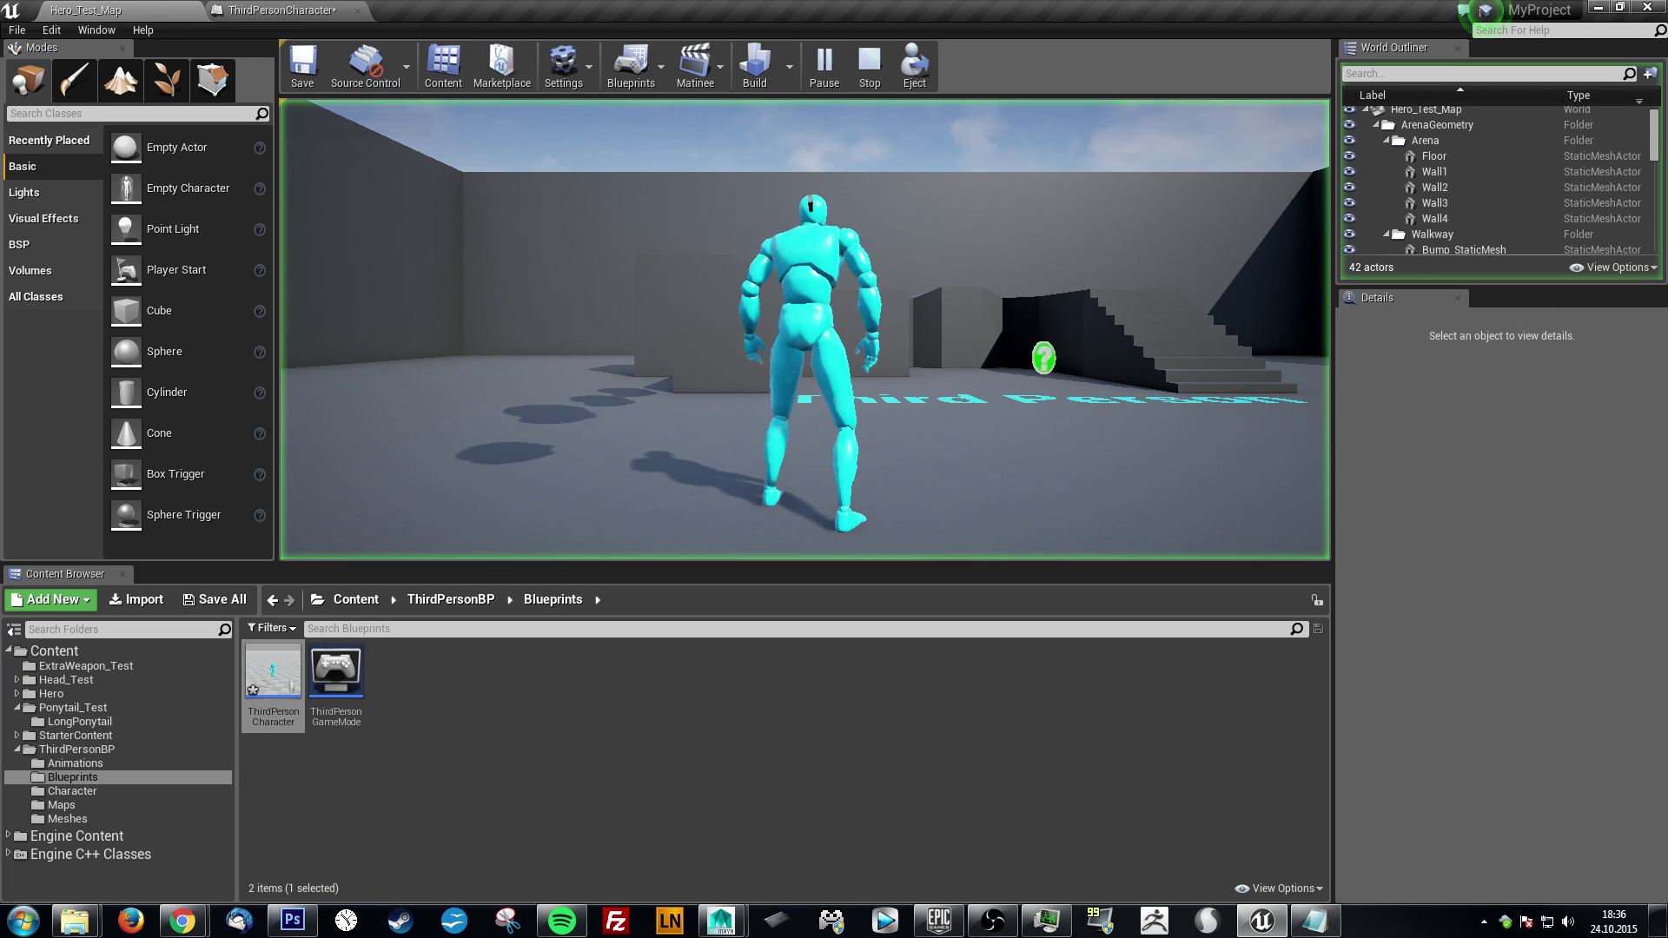
key("d")
key("s")
key("a")
key("w")
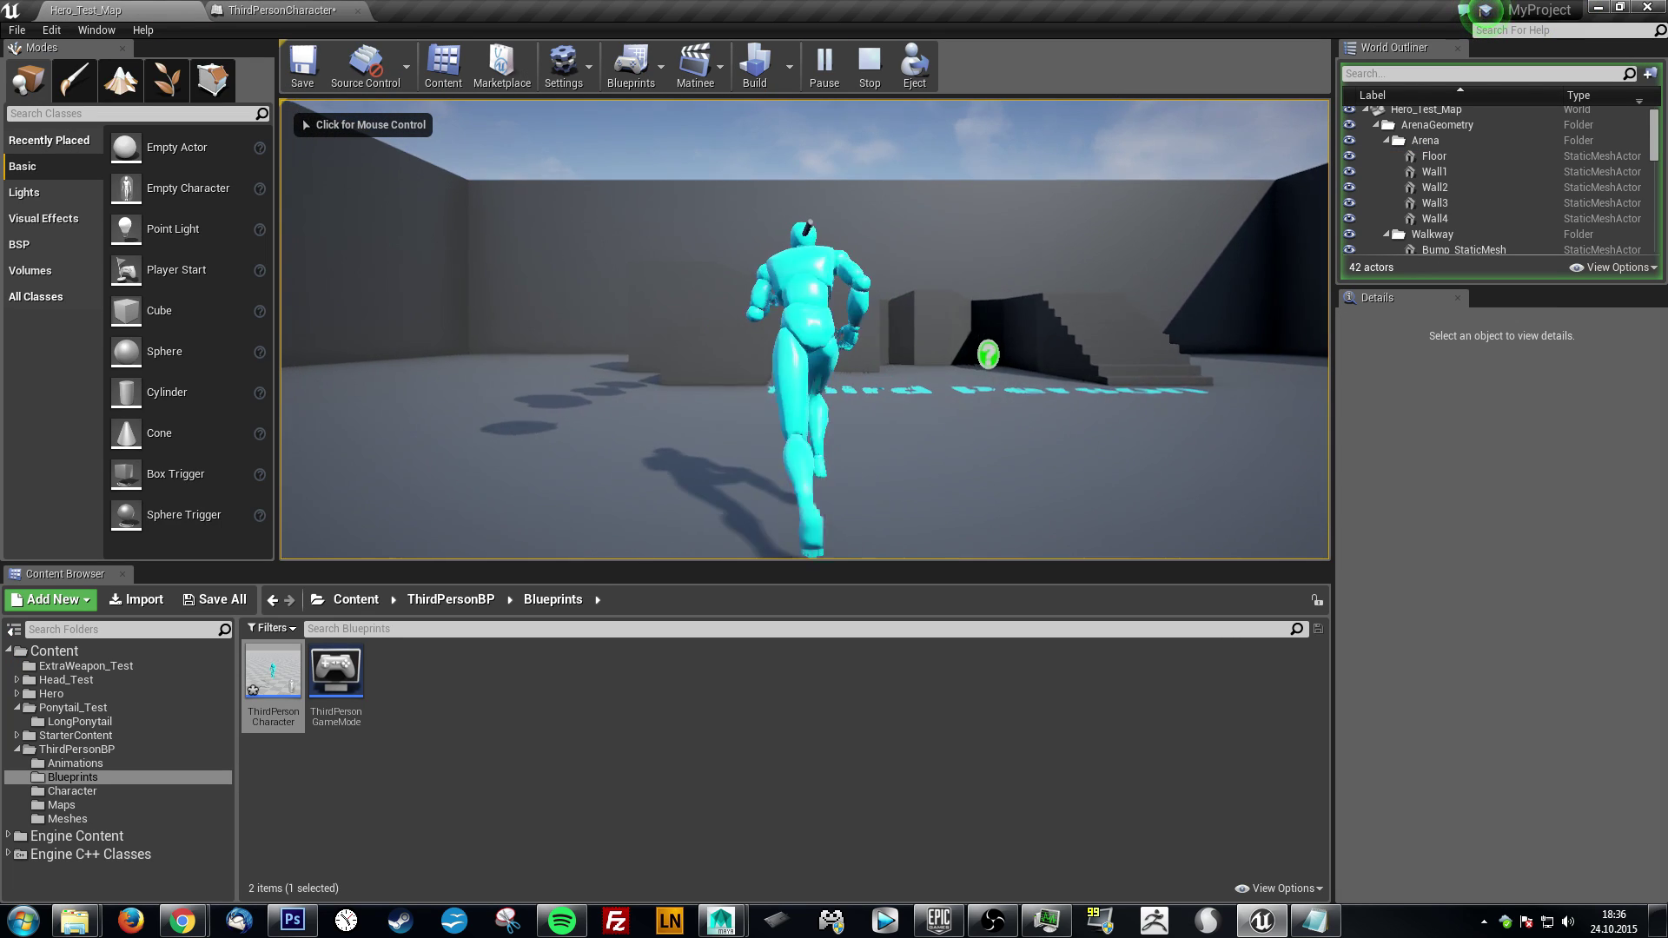
key("d")
key("s")
key("a")
key("d")
key("a")
key("d")
key("Escape")
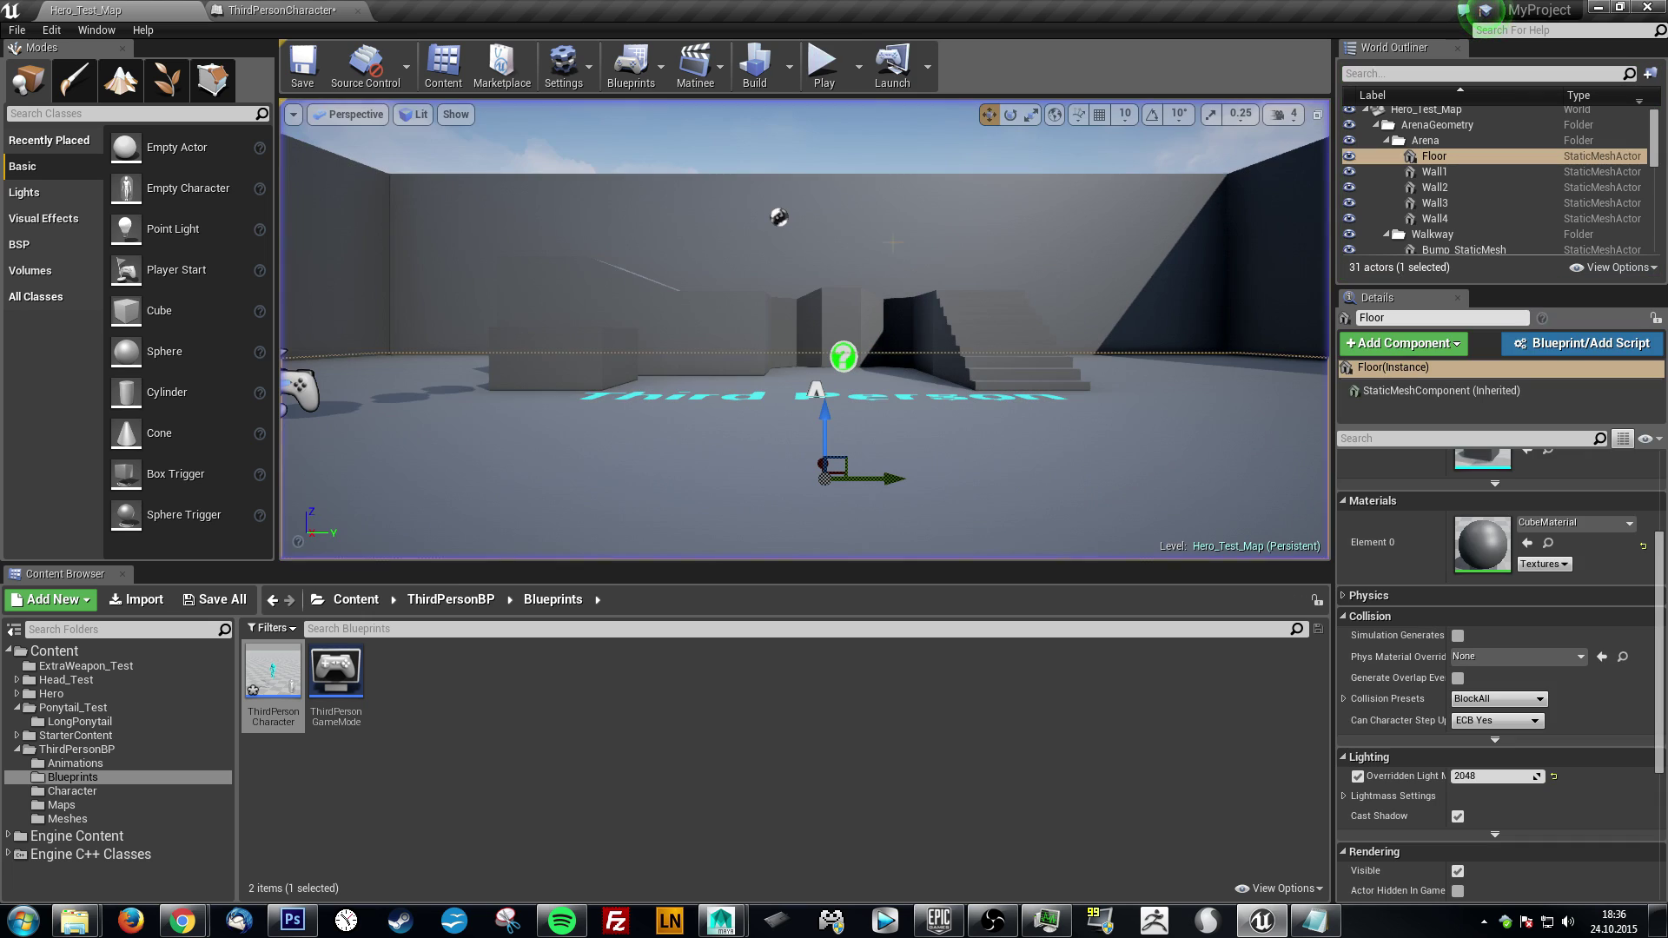
- Reopen the ThirdPersonCharacter blueprint, review LongPonytail's physics and collision settings, and recompile with Simulate Physics off
double_click(275, 674)
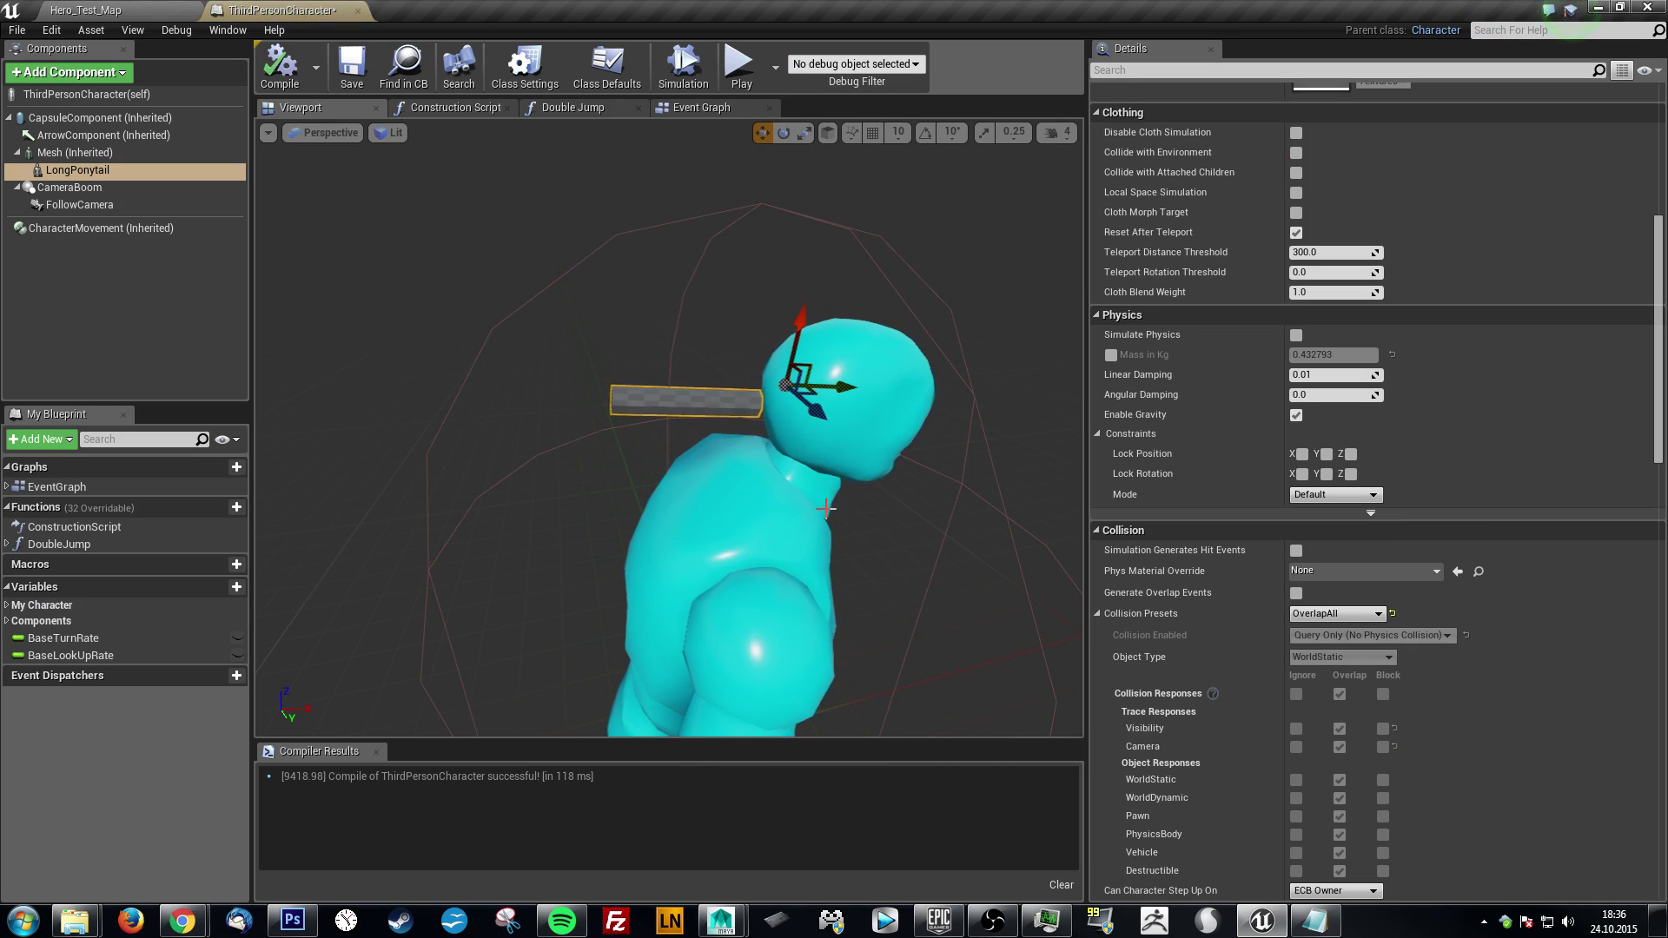
left_click(1297, 336)
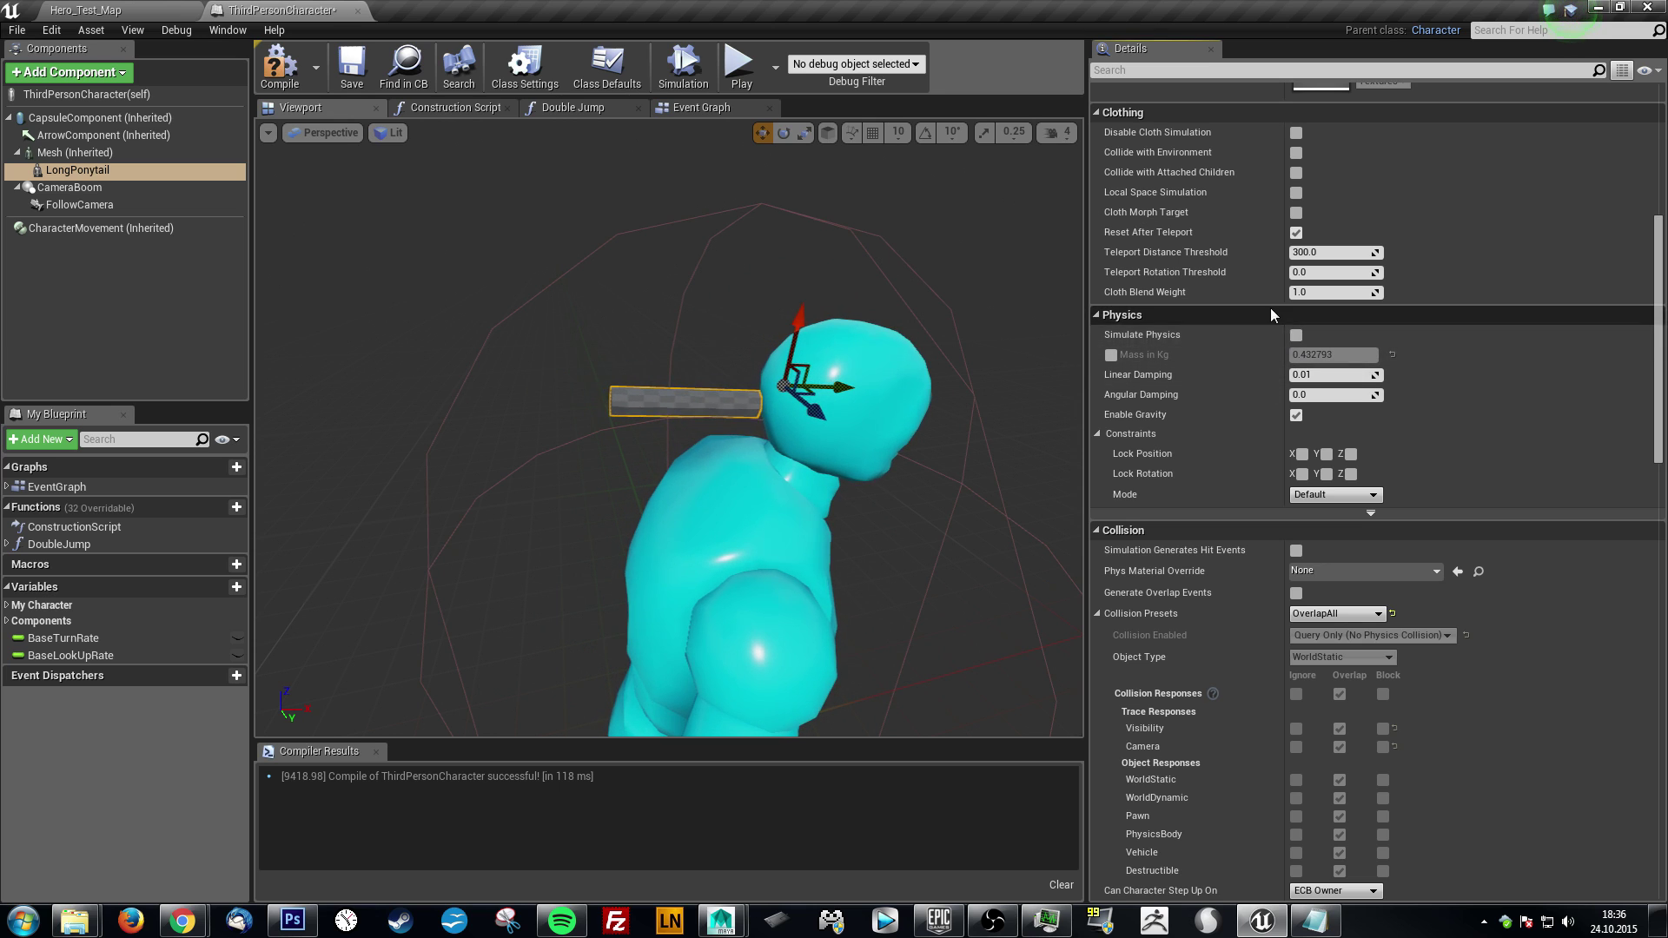
scroll(1280, 386, "down", 1)
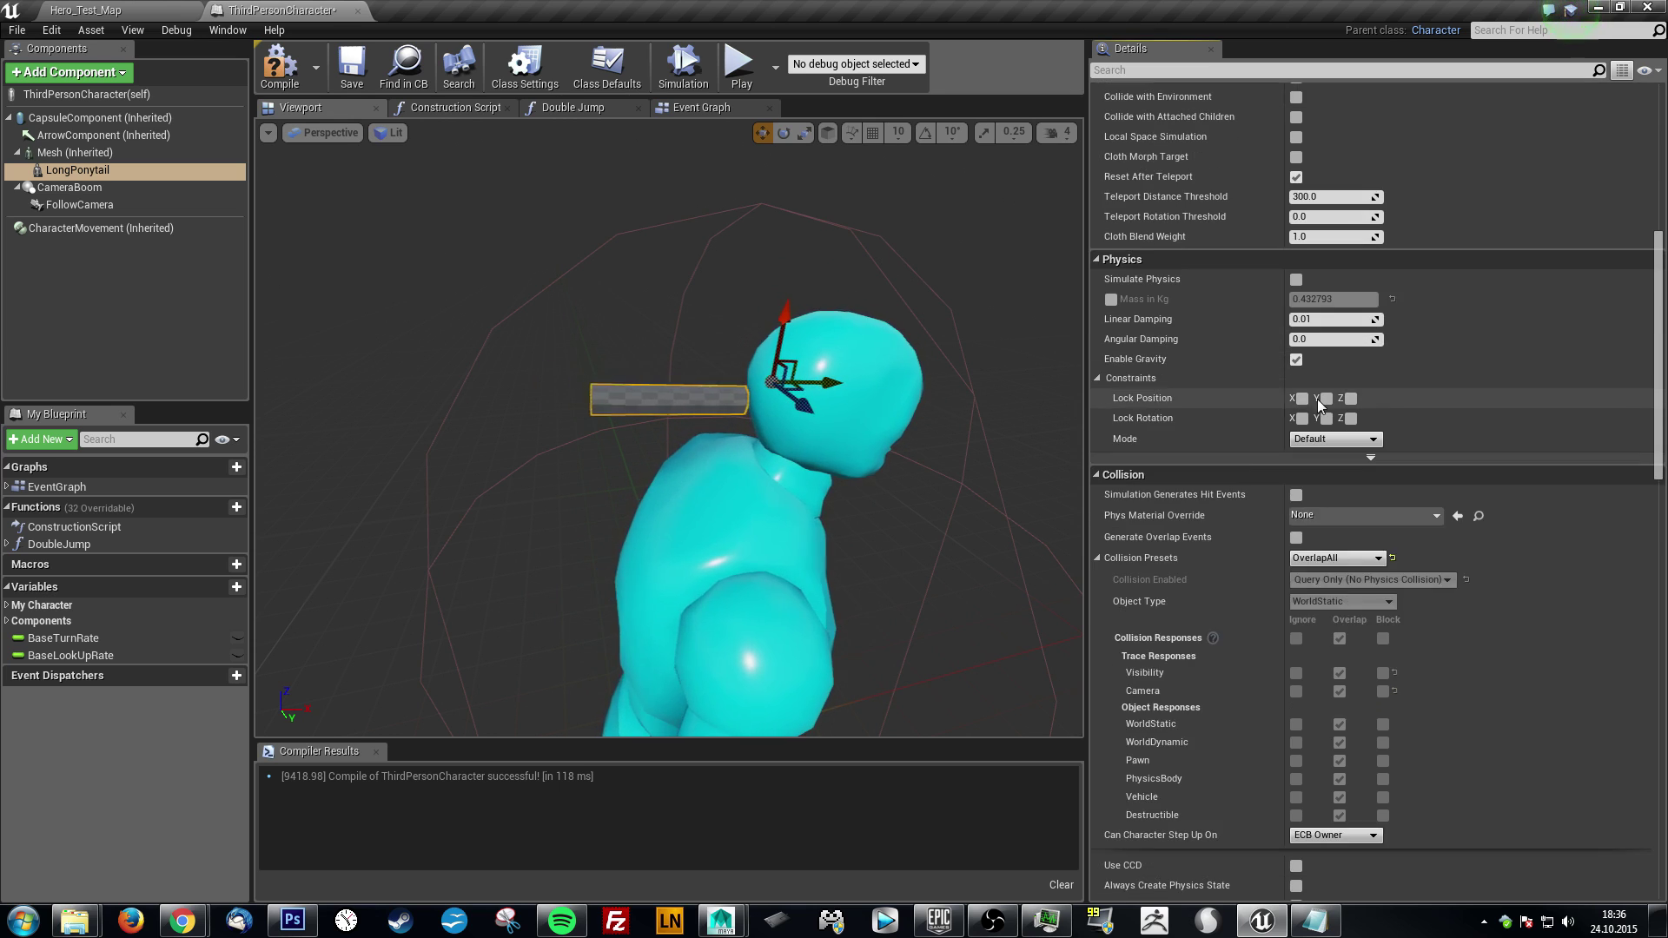
scroll(1243, 482, "down", 2)
scroll(1234, 469, "down", 2)
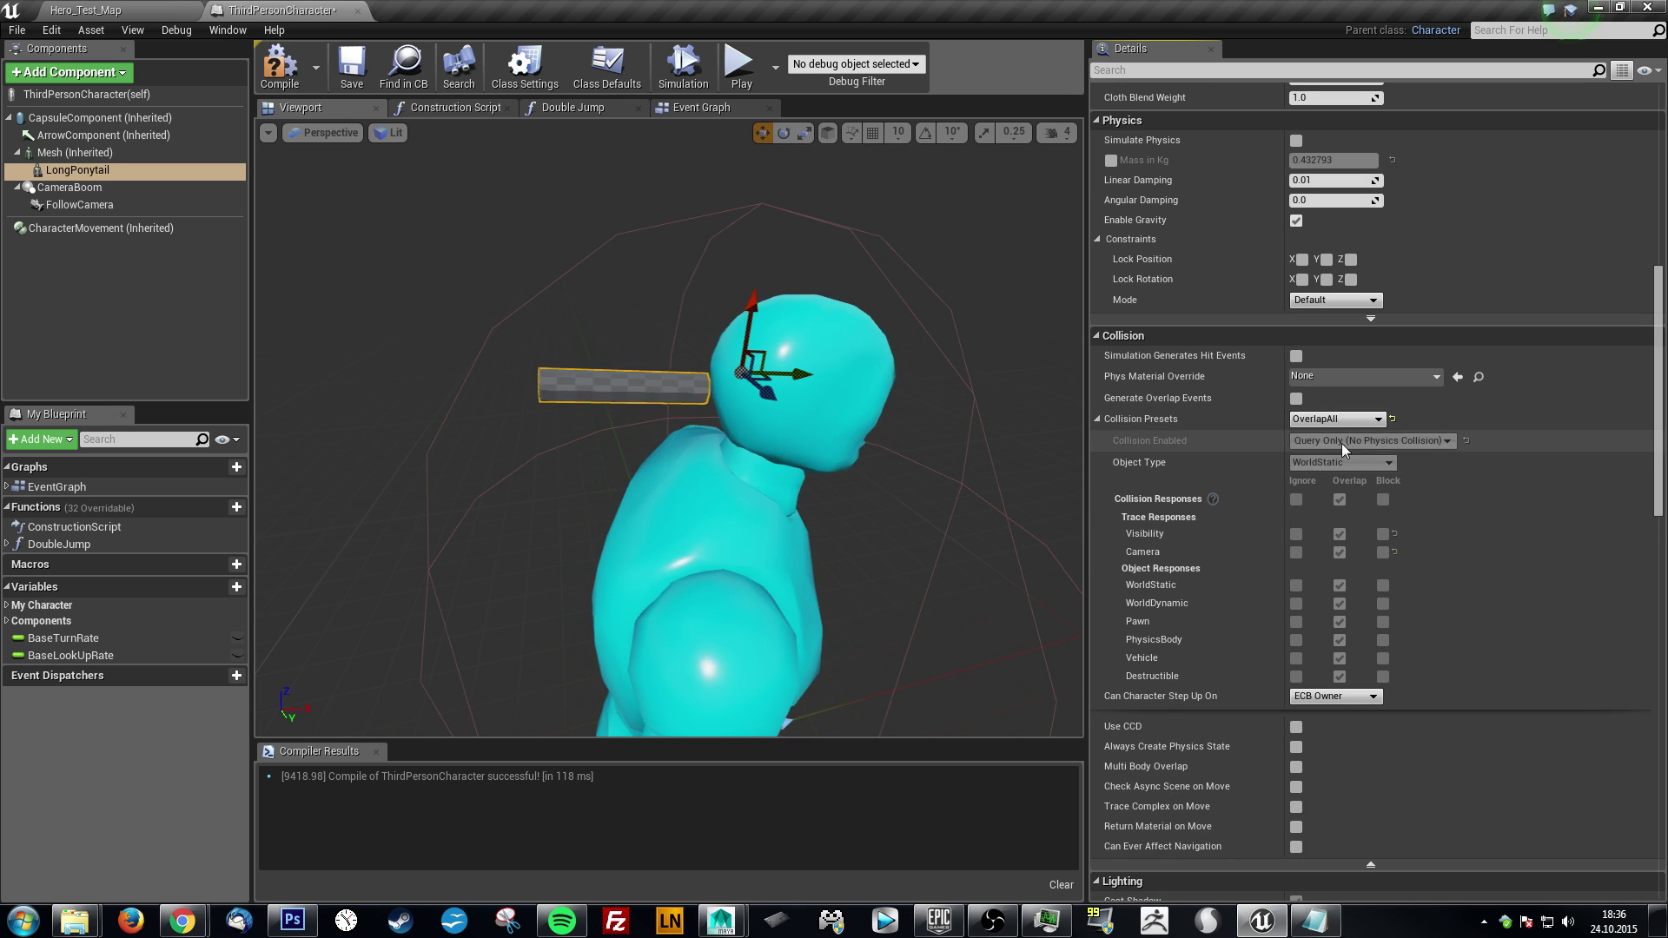
left_click(683, 69)
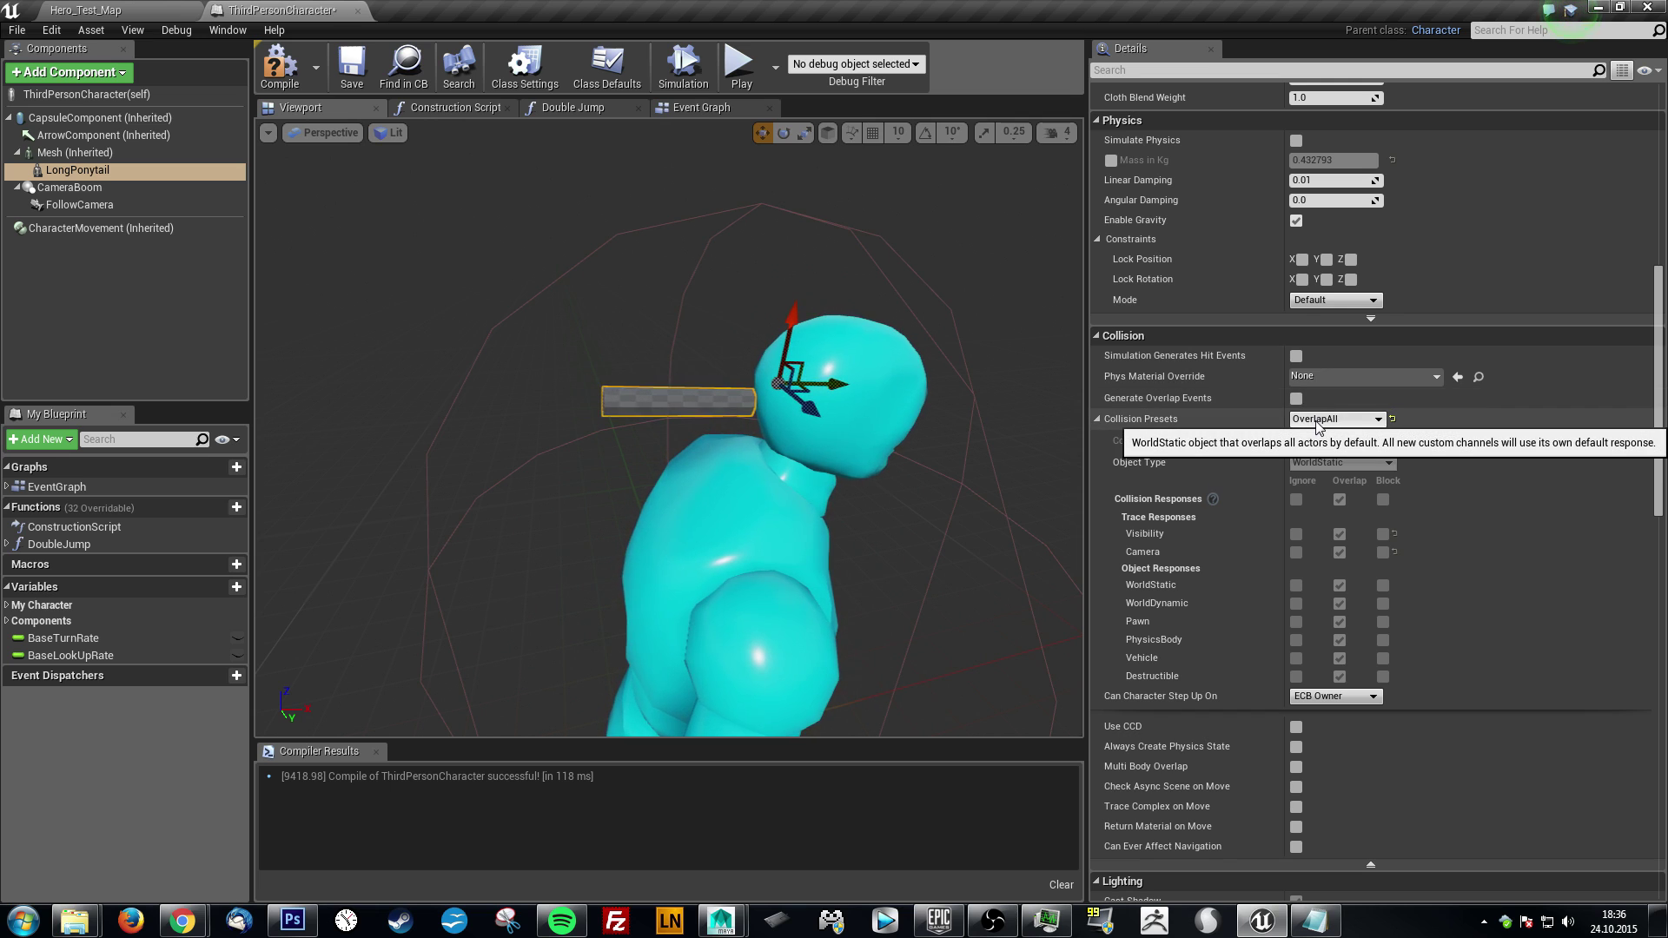
left_click(295, 85)
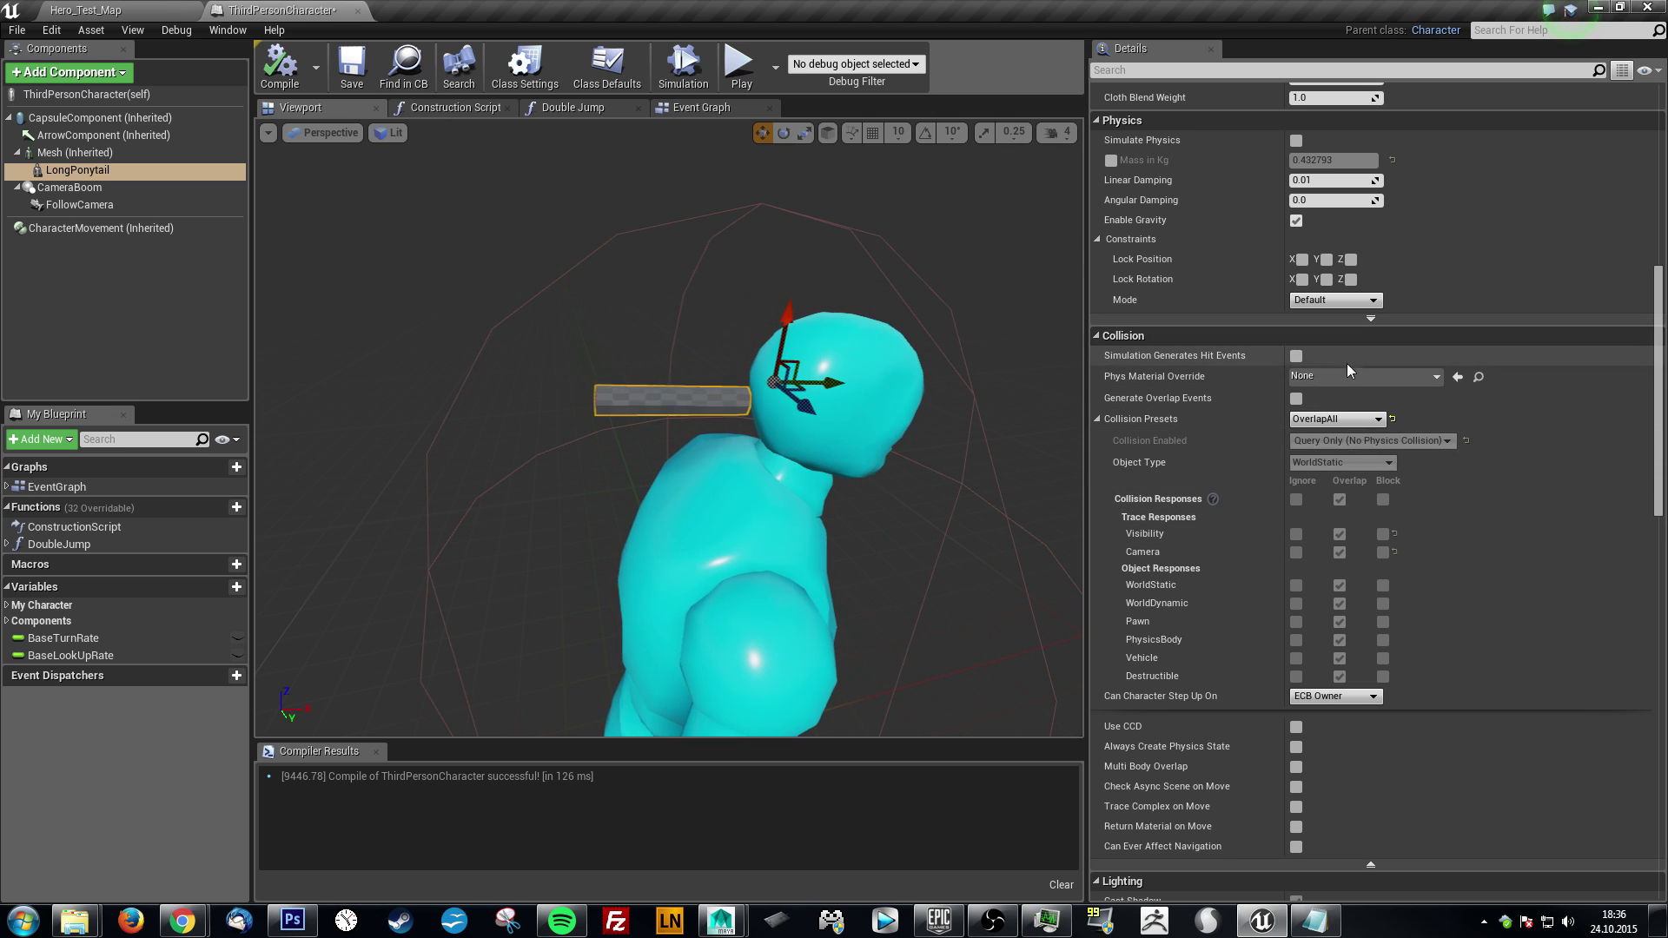
scroll(1351, 491, "up", 3)
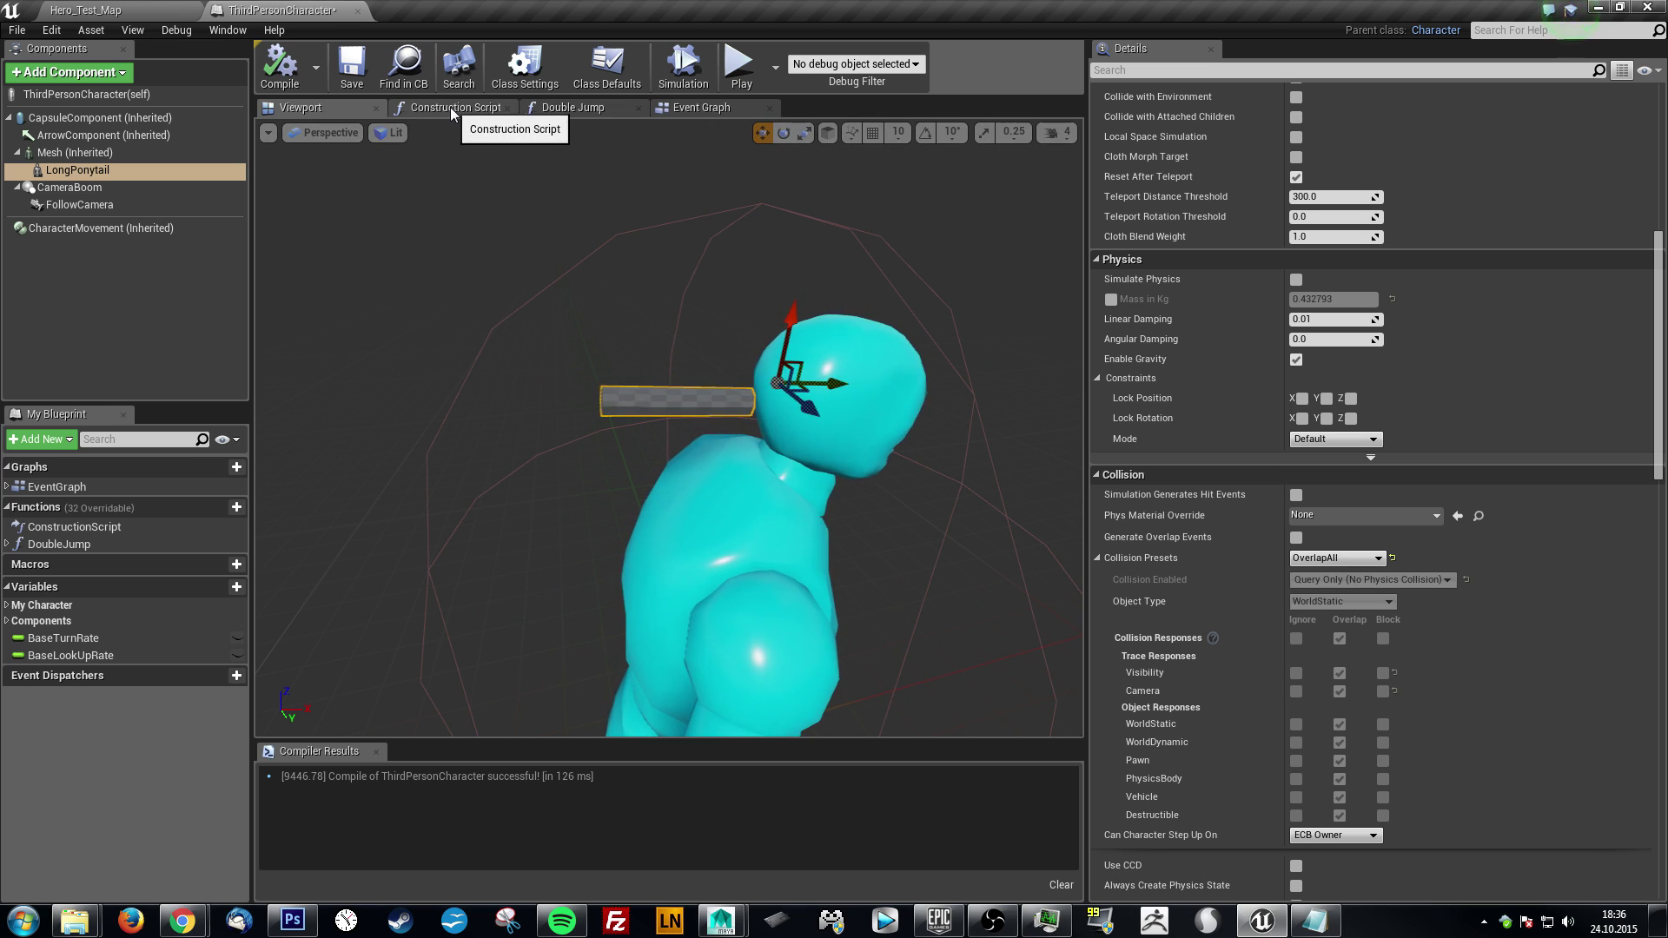
- Open the character blueprint's Event Graph and add an Event BeginPlay node below the Touch input group
left_click(713, 107)
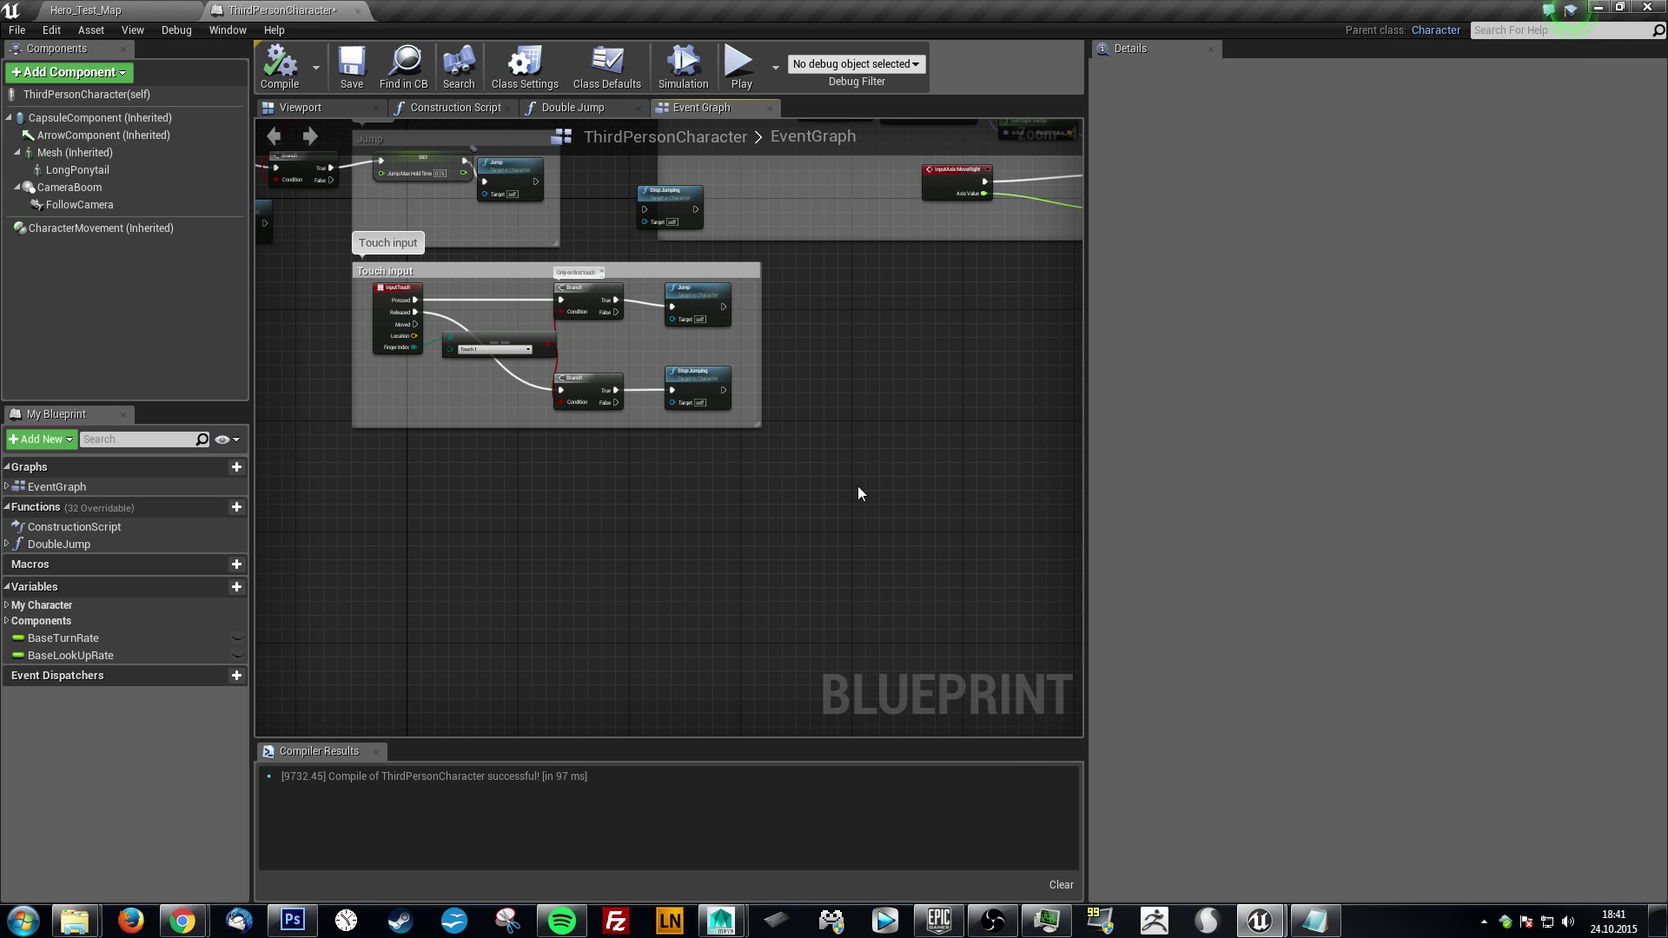
mouse_move(858, 486)
right_mouse_down()
mouse_move(964, 504)
mouse_move(886, 483)
right_mouse_up()
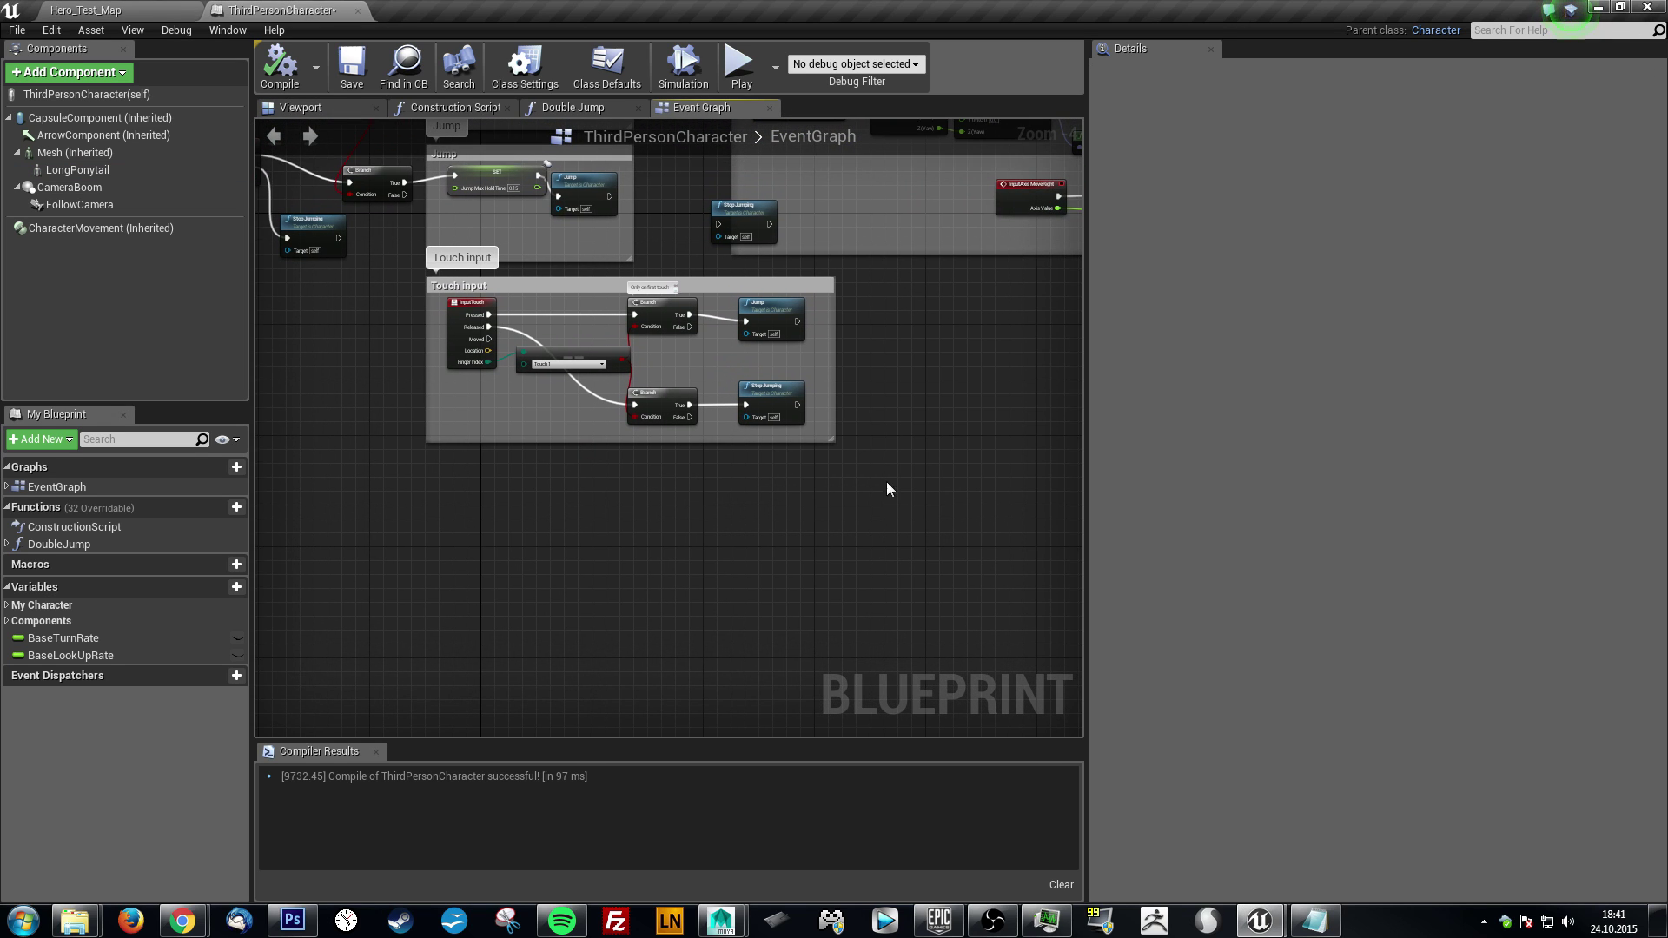
right_click(536, 505)
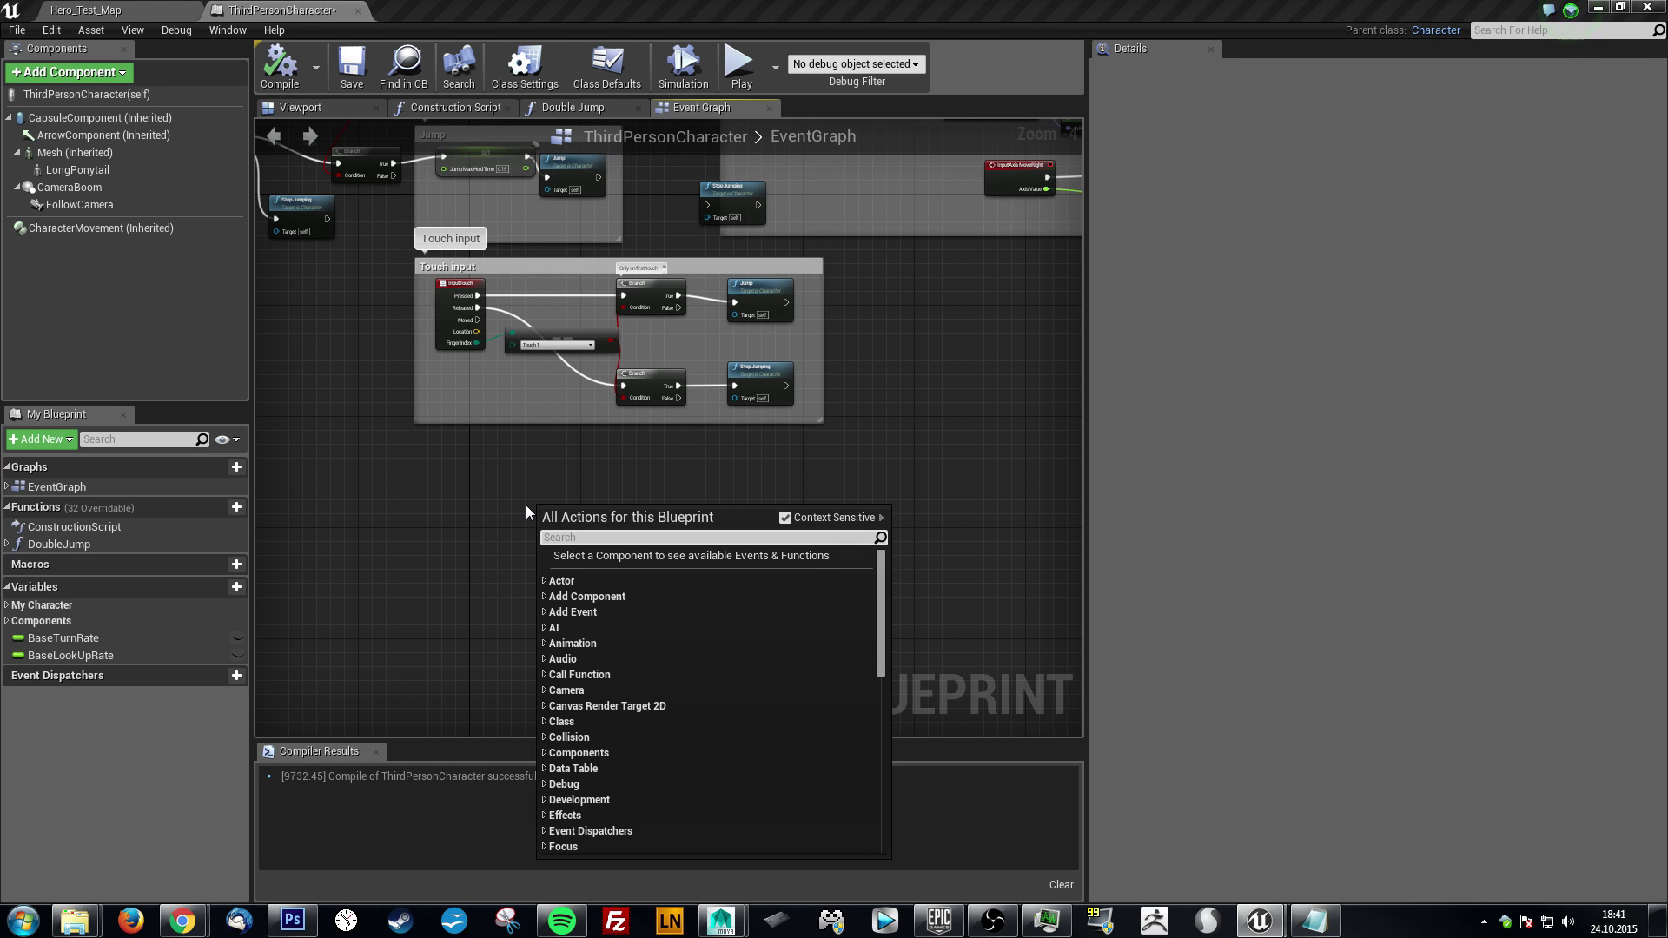
type("e")
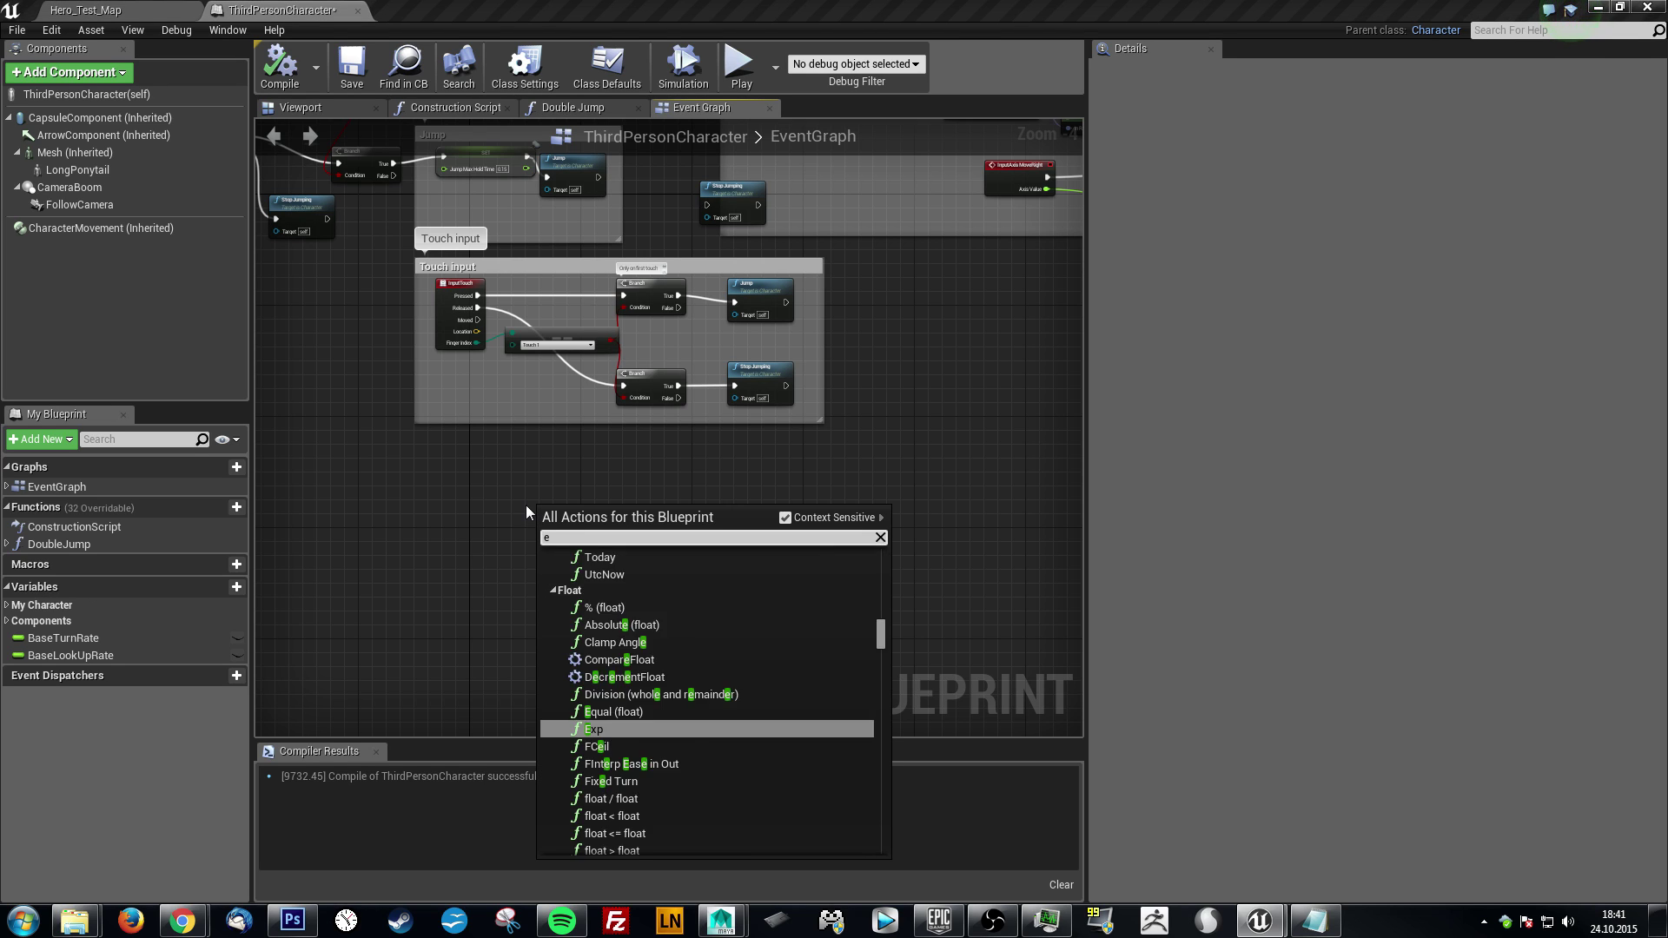
type("vent begin")
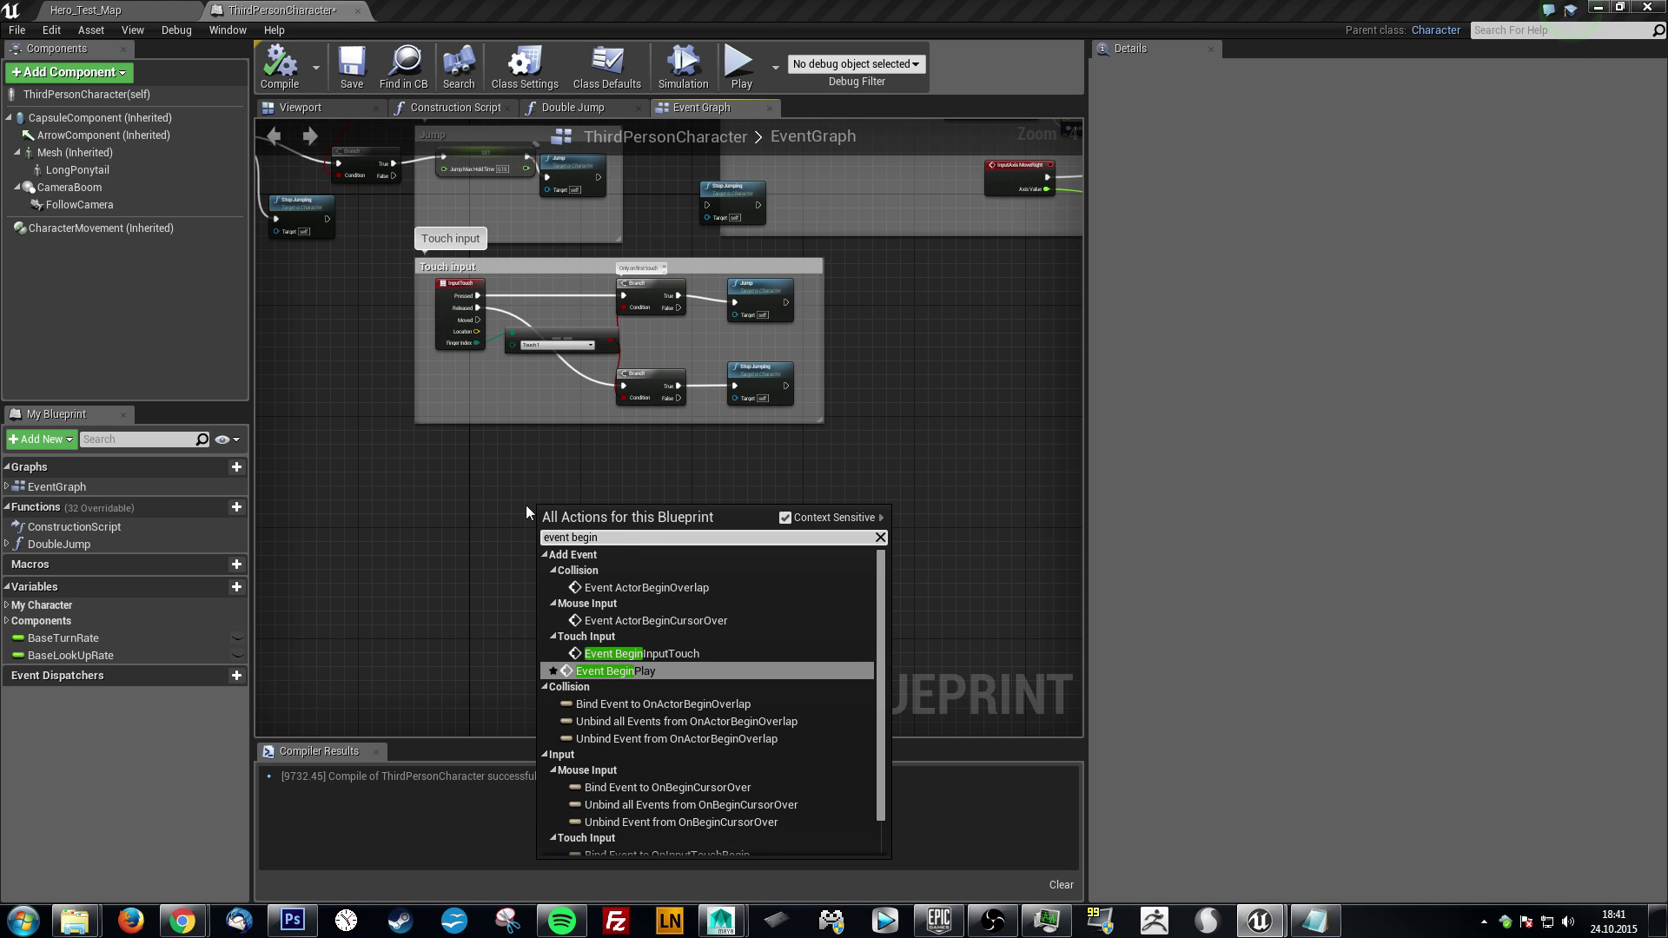
left_click(622, 666)
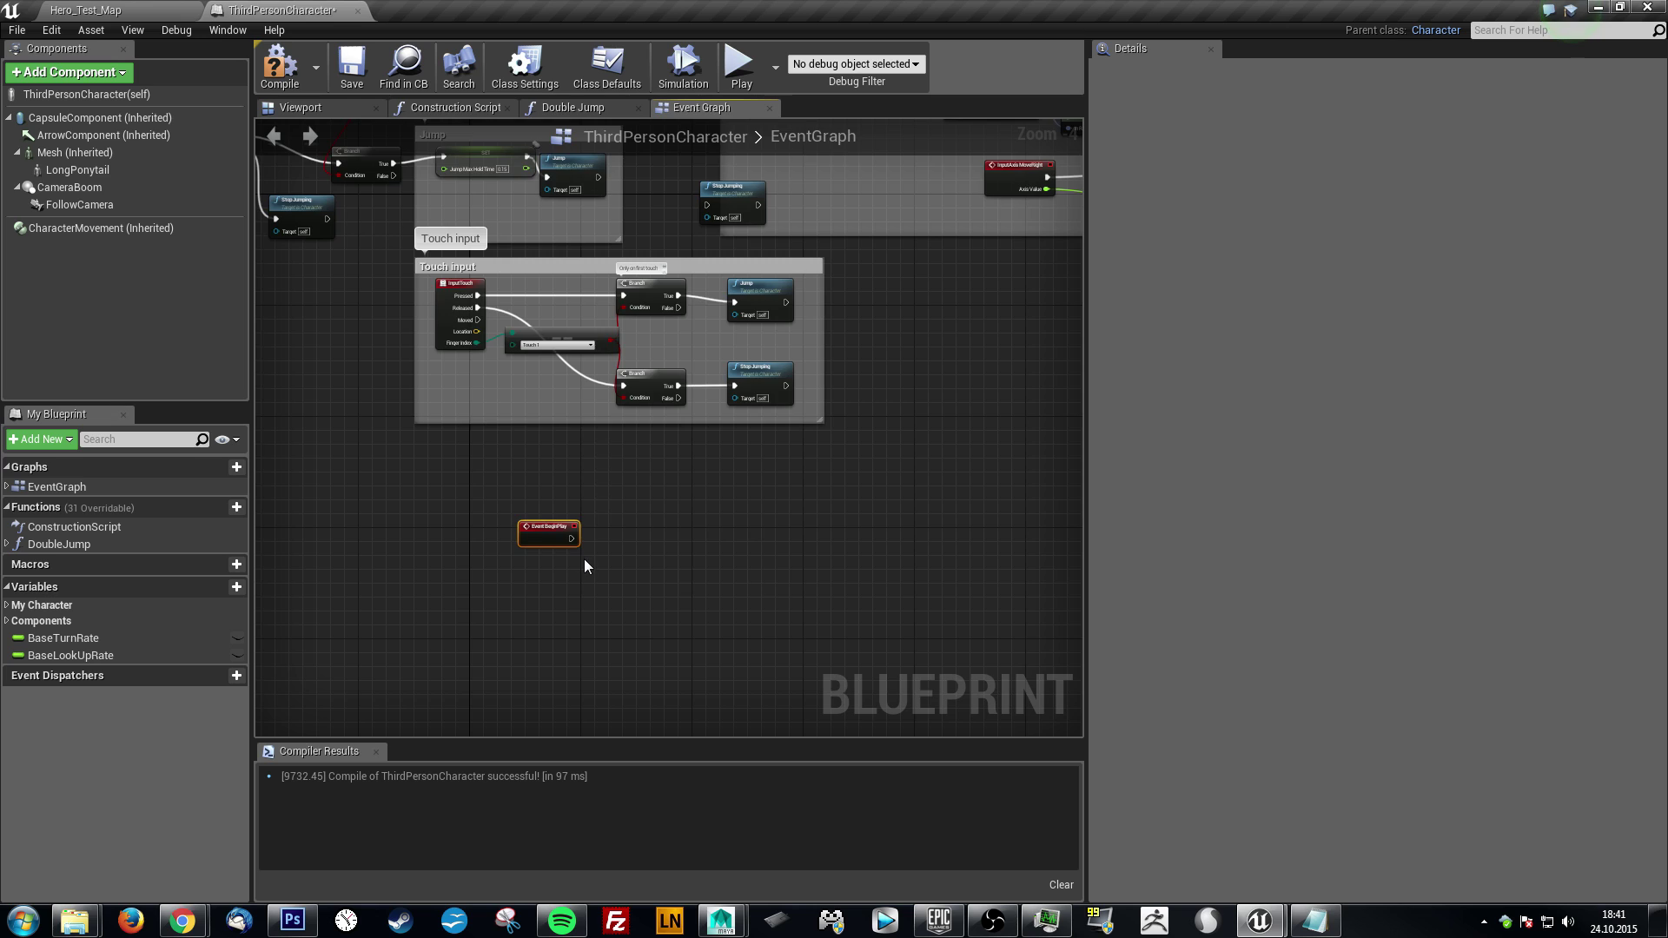
- Add a Set All Bodies Below Simulate Physics node for LongPonytail beside Event BeginPlay
scroll(584, 559, "up", 4)
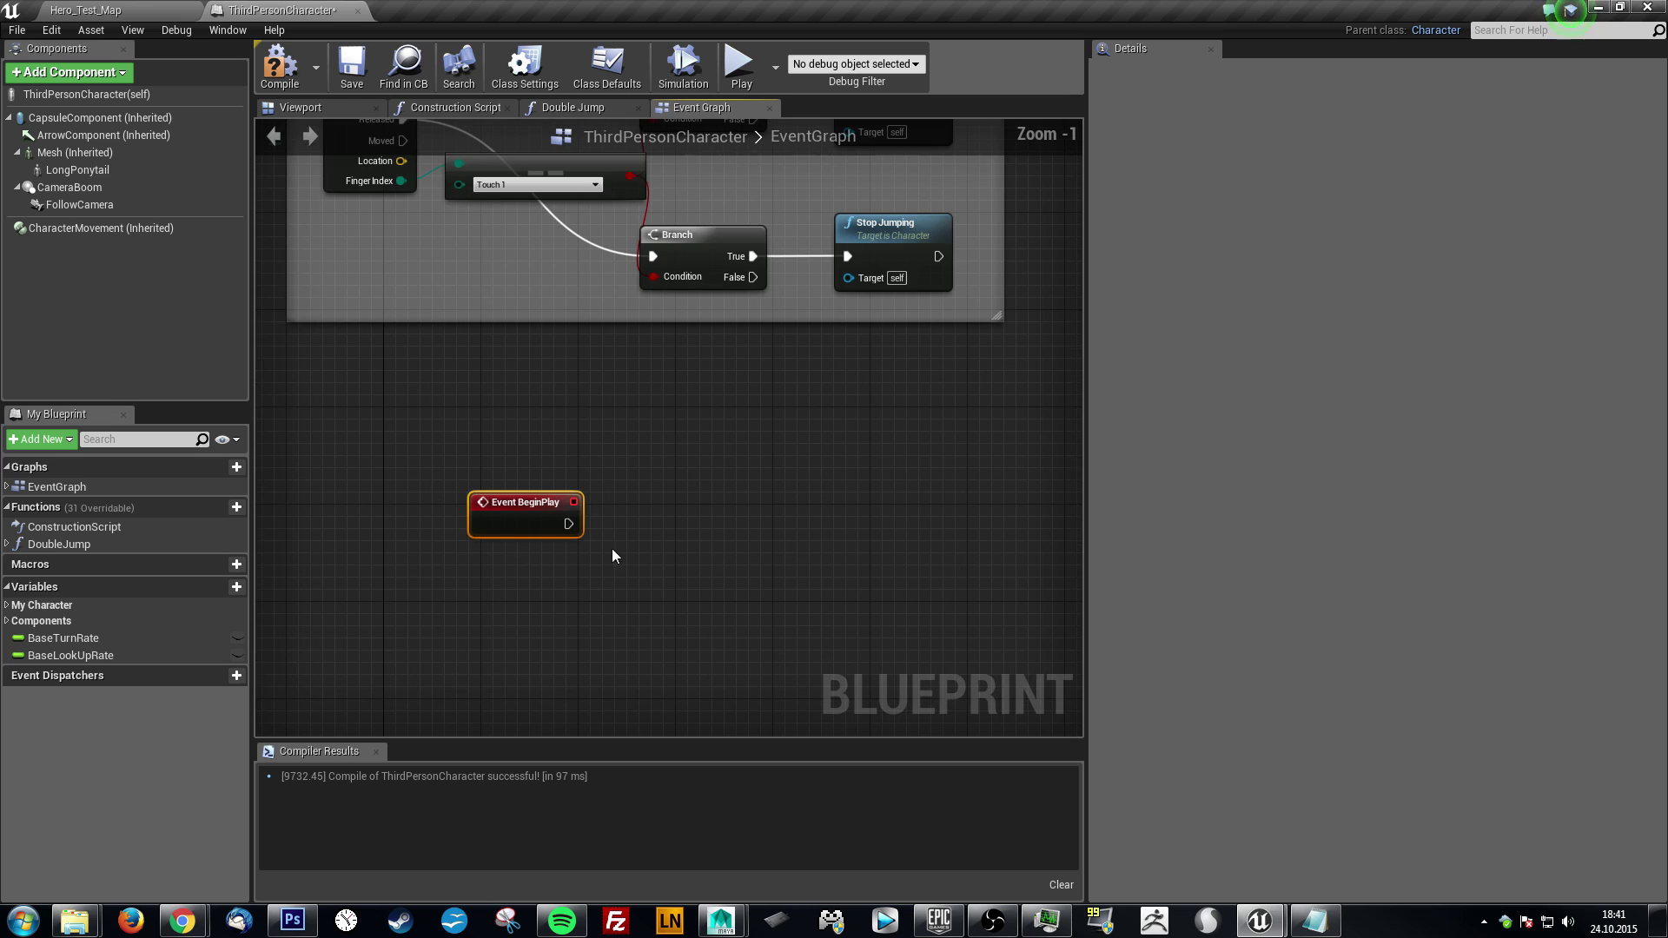
right_click(660, 518)
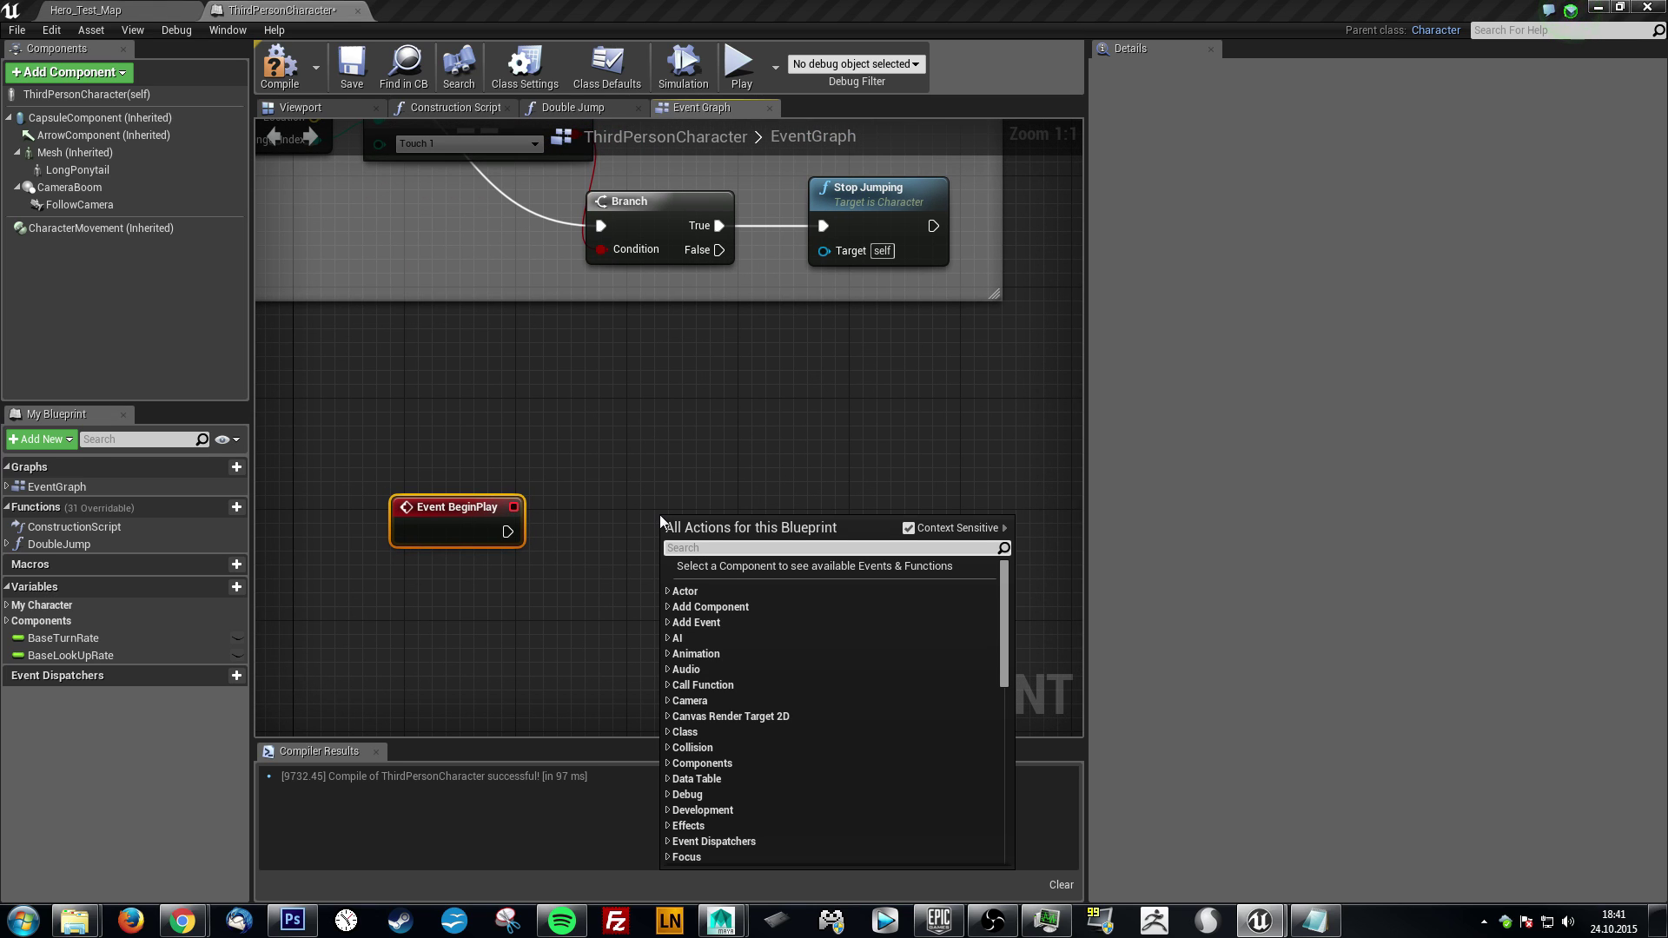
type("set all bo")
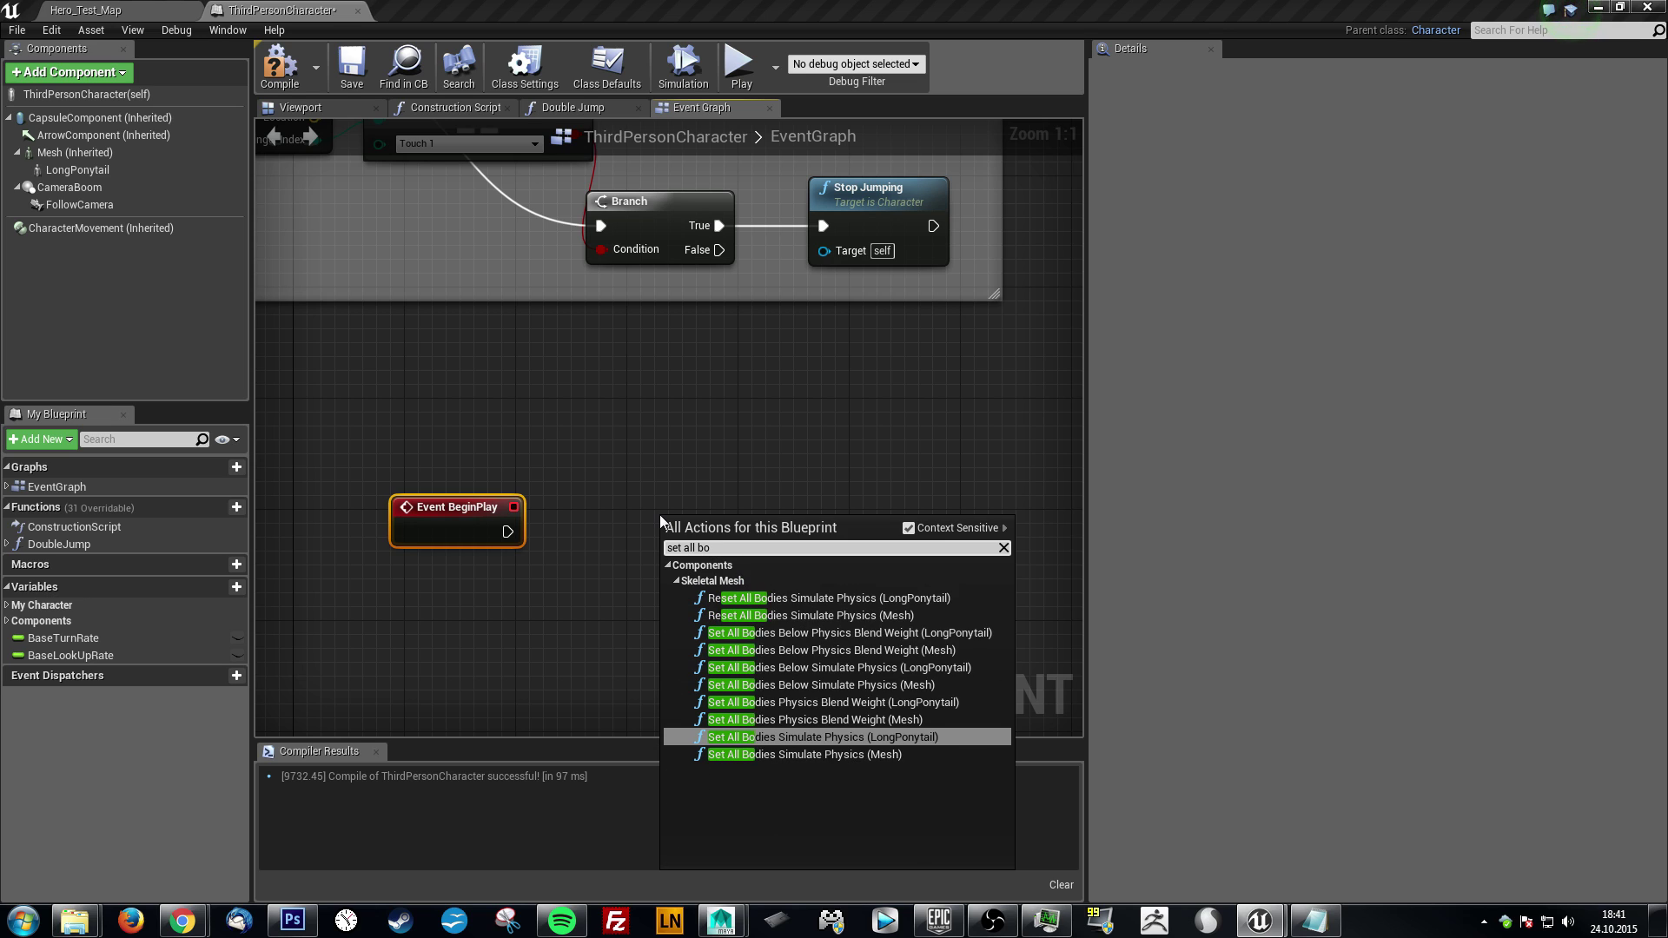
type("dies be")
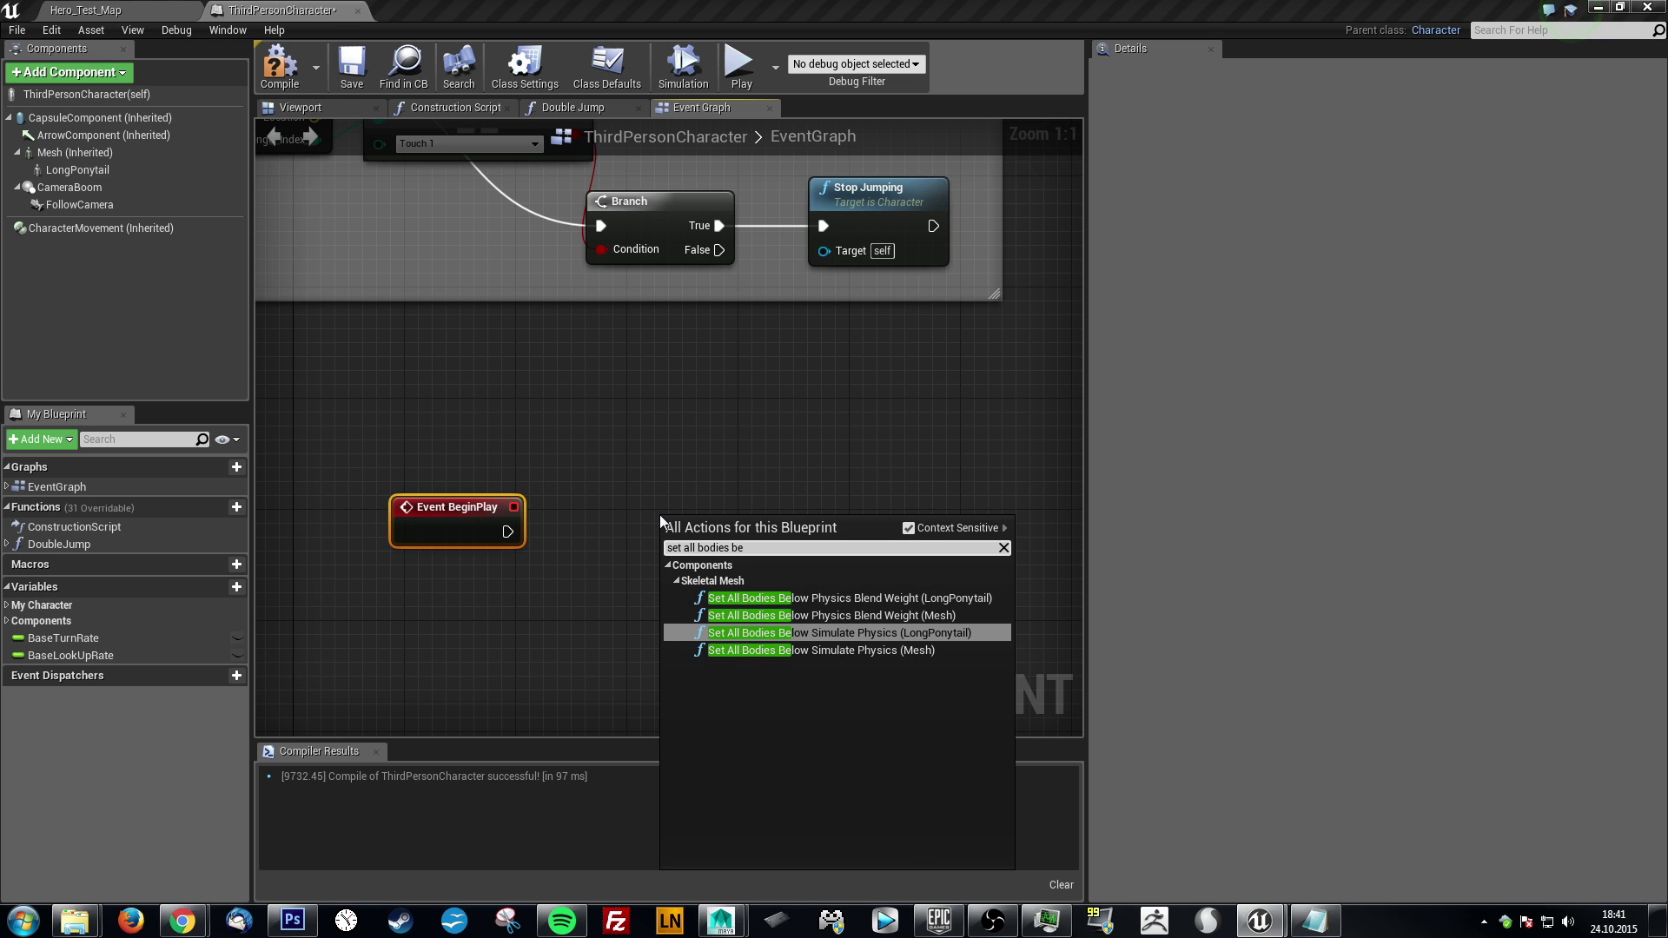
type("low")
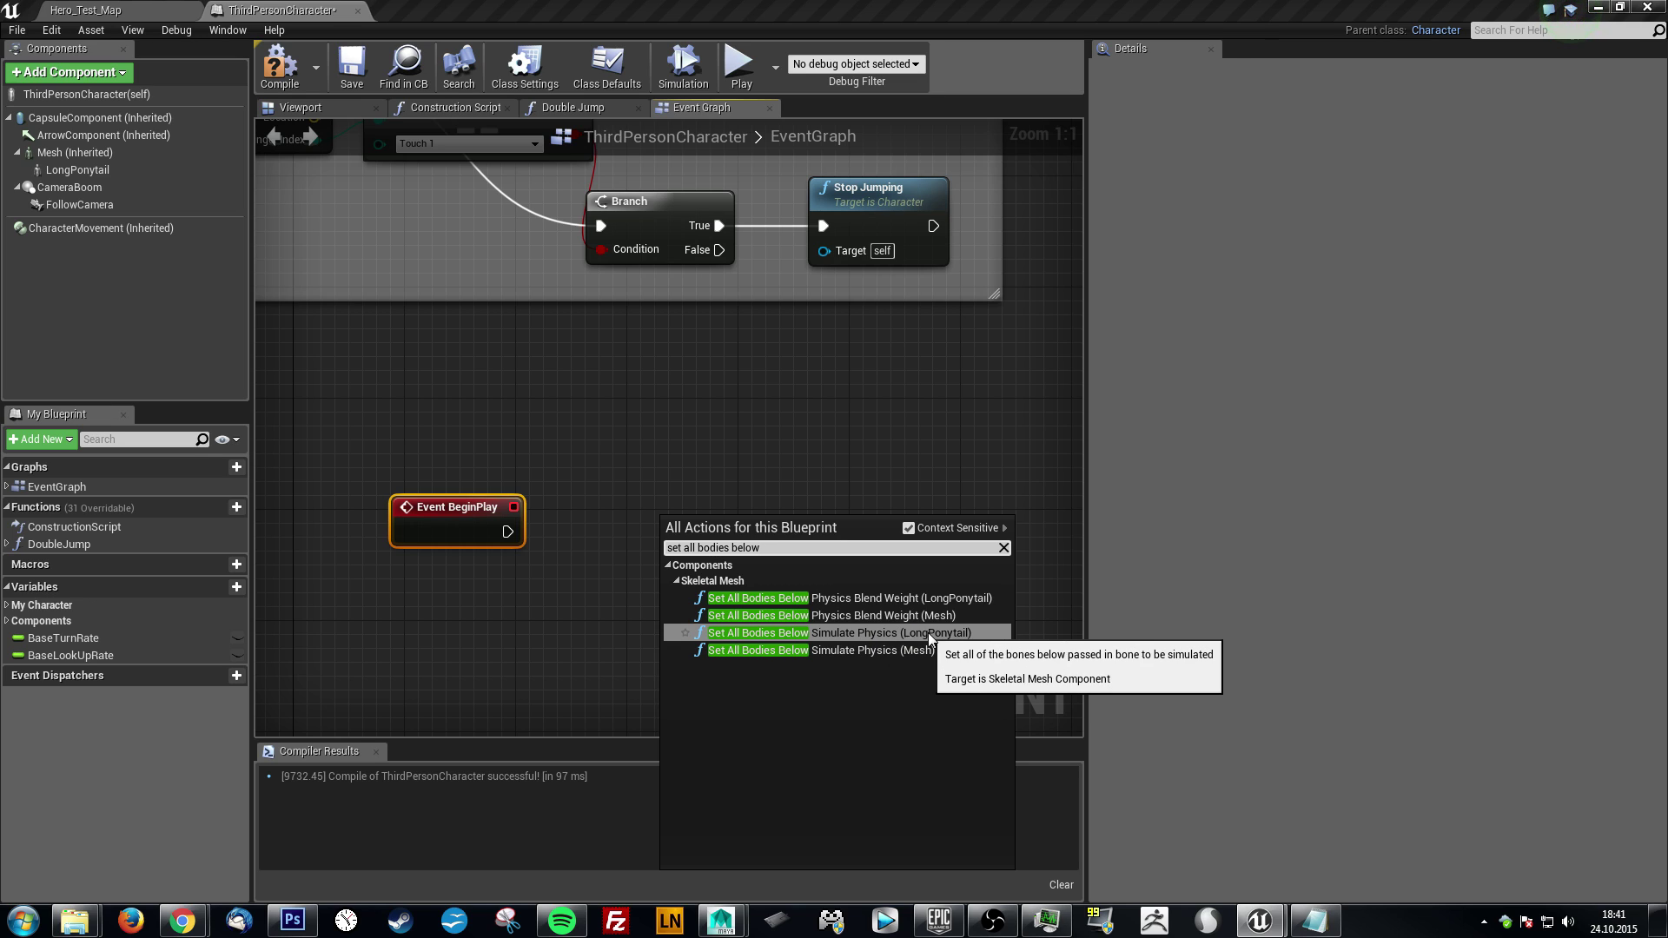
left_click(848, 633)
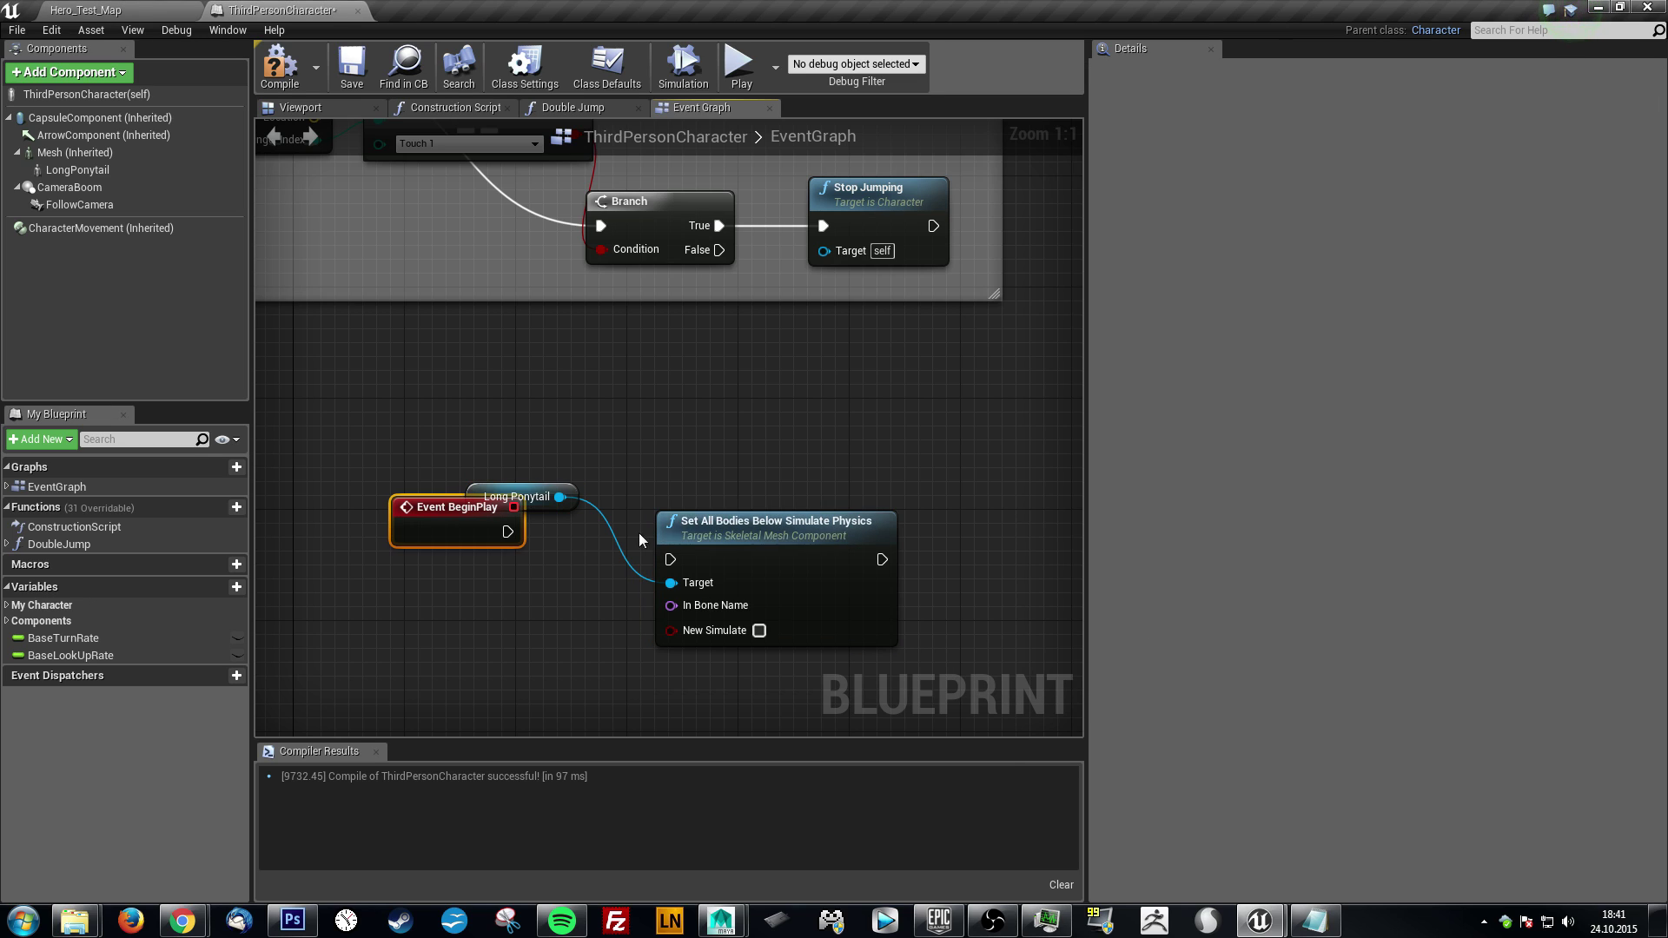
- Spread out the BeginPlay, Long Ponytail and Set All Bodies Below Simulate Physics nodes and connect Event BeginPlay's execution output to the physics node
left_click_drag(765, 521, 845, 493)
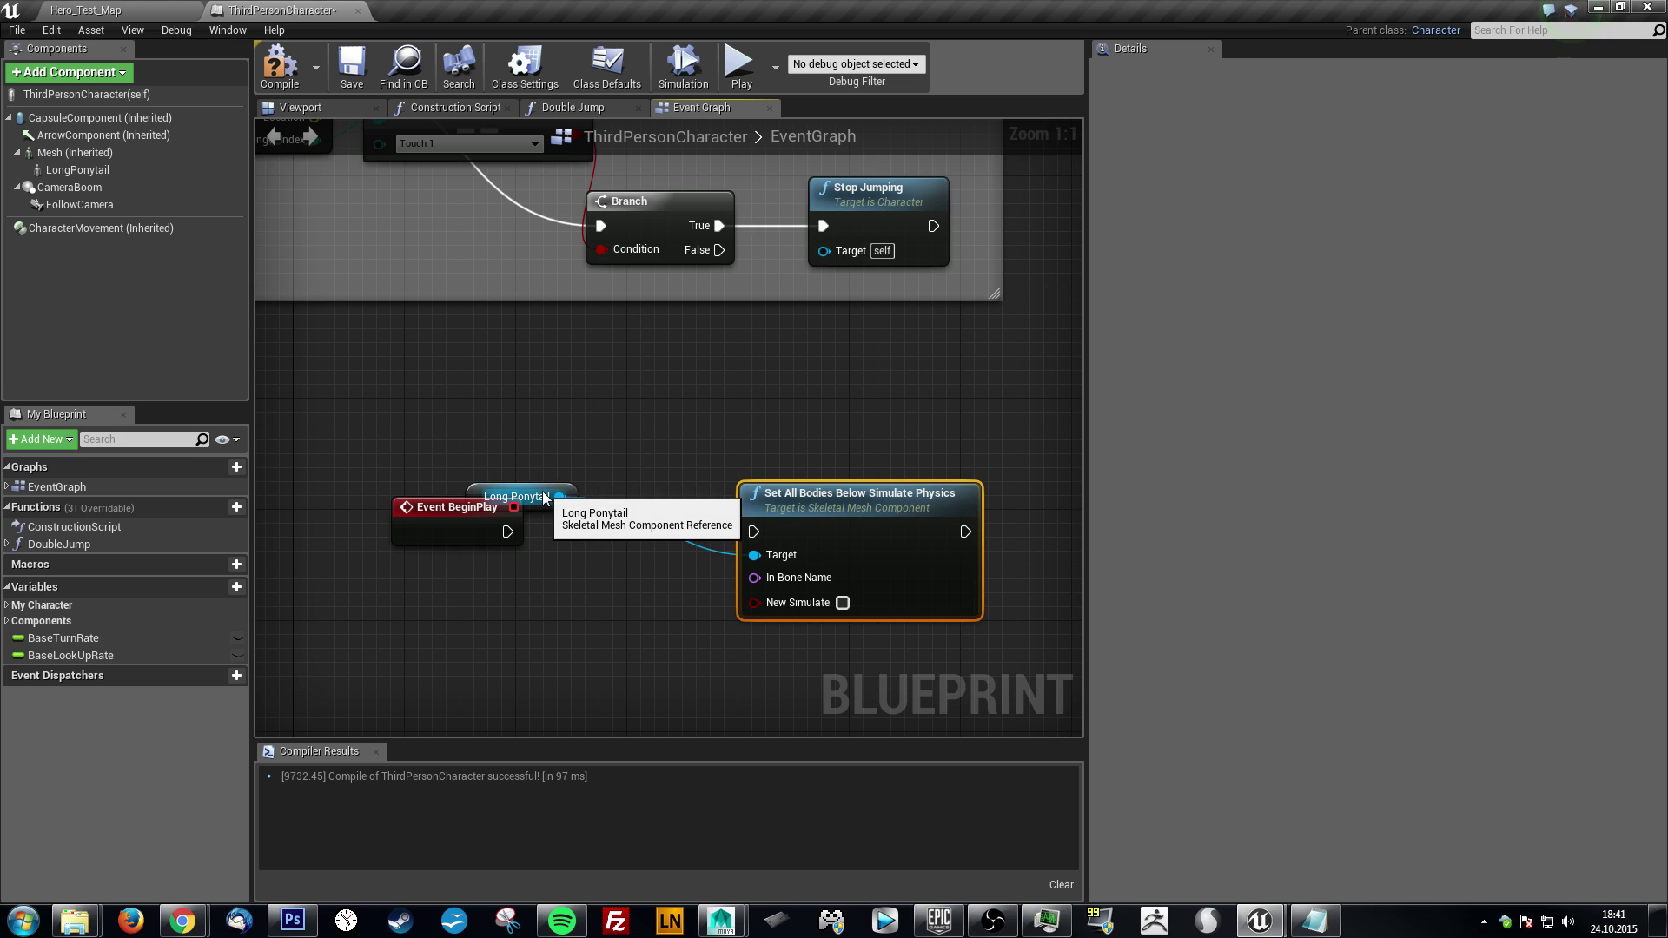
left_click_drag(546, 497, 657, 565)
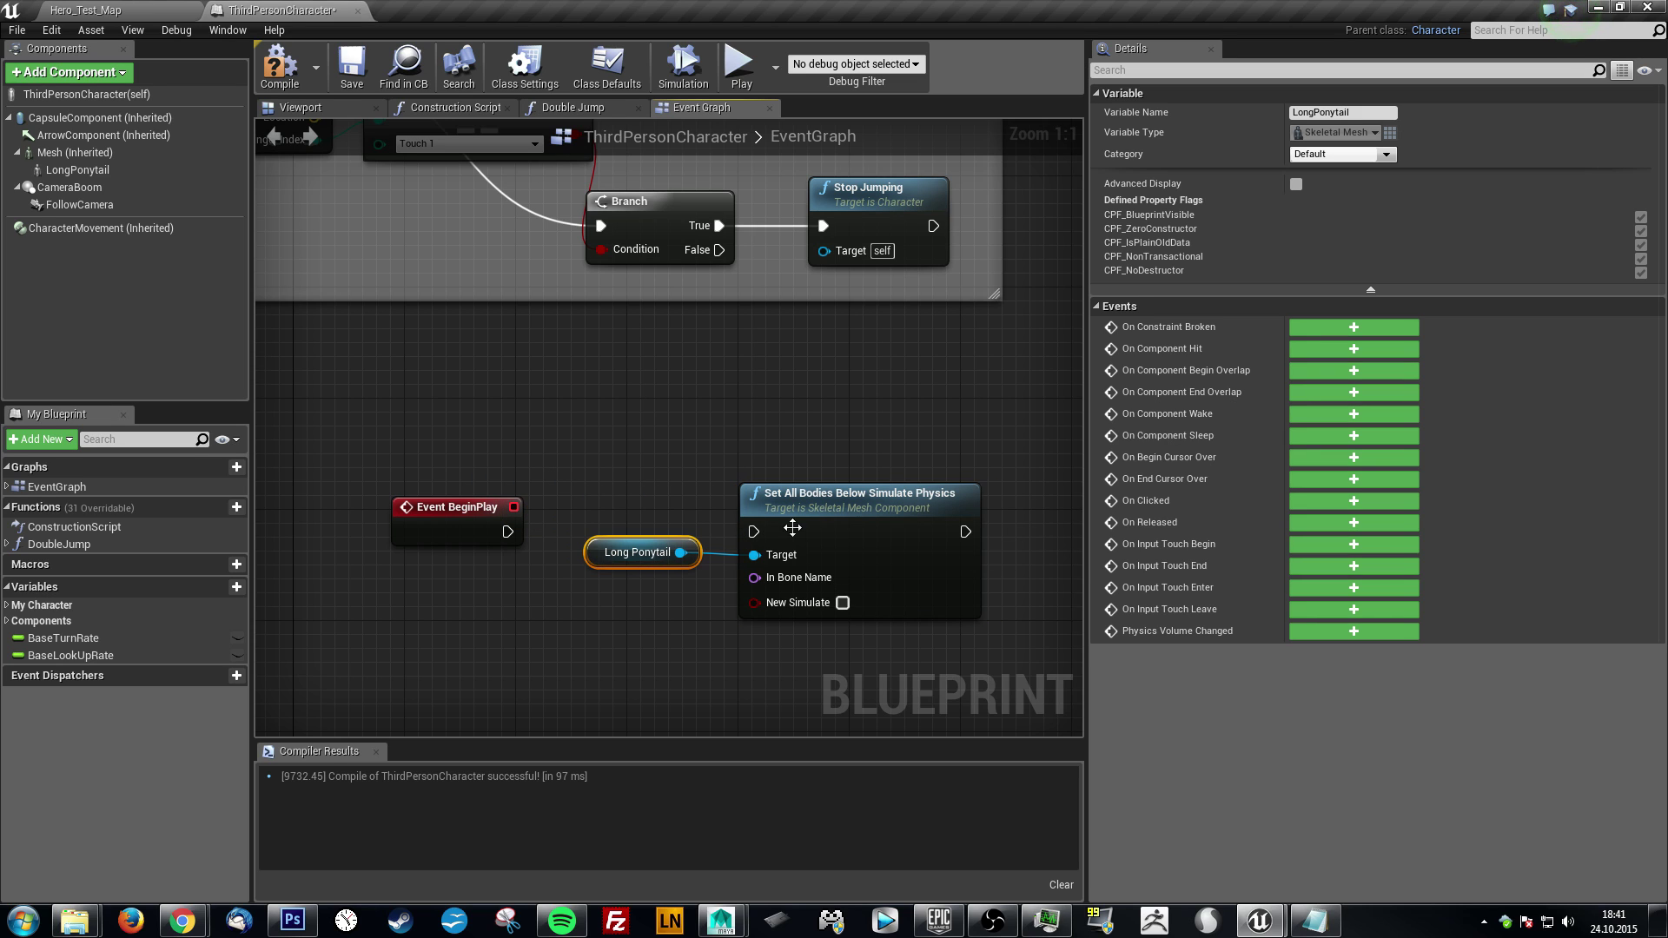
left_click_drag(835, 523, 821, 524)
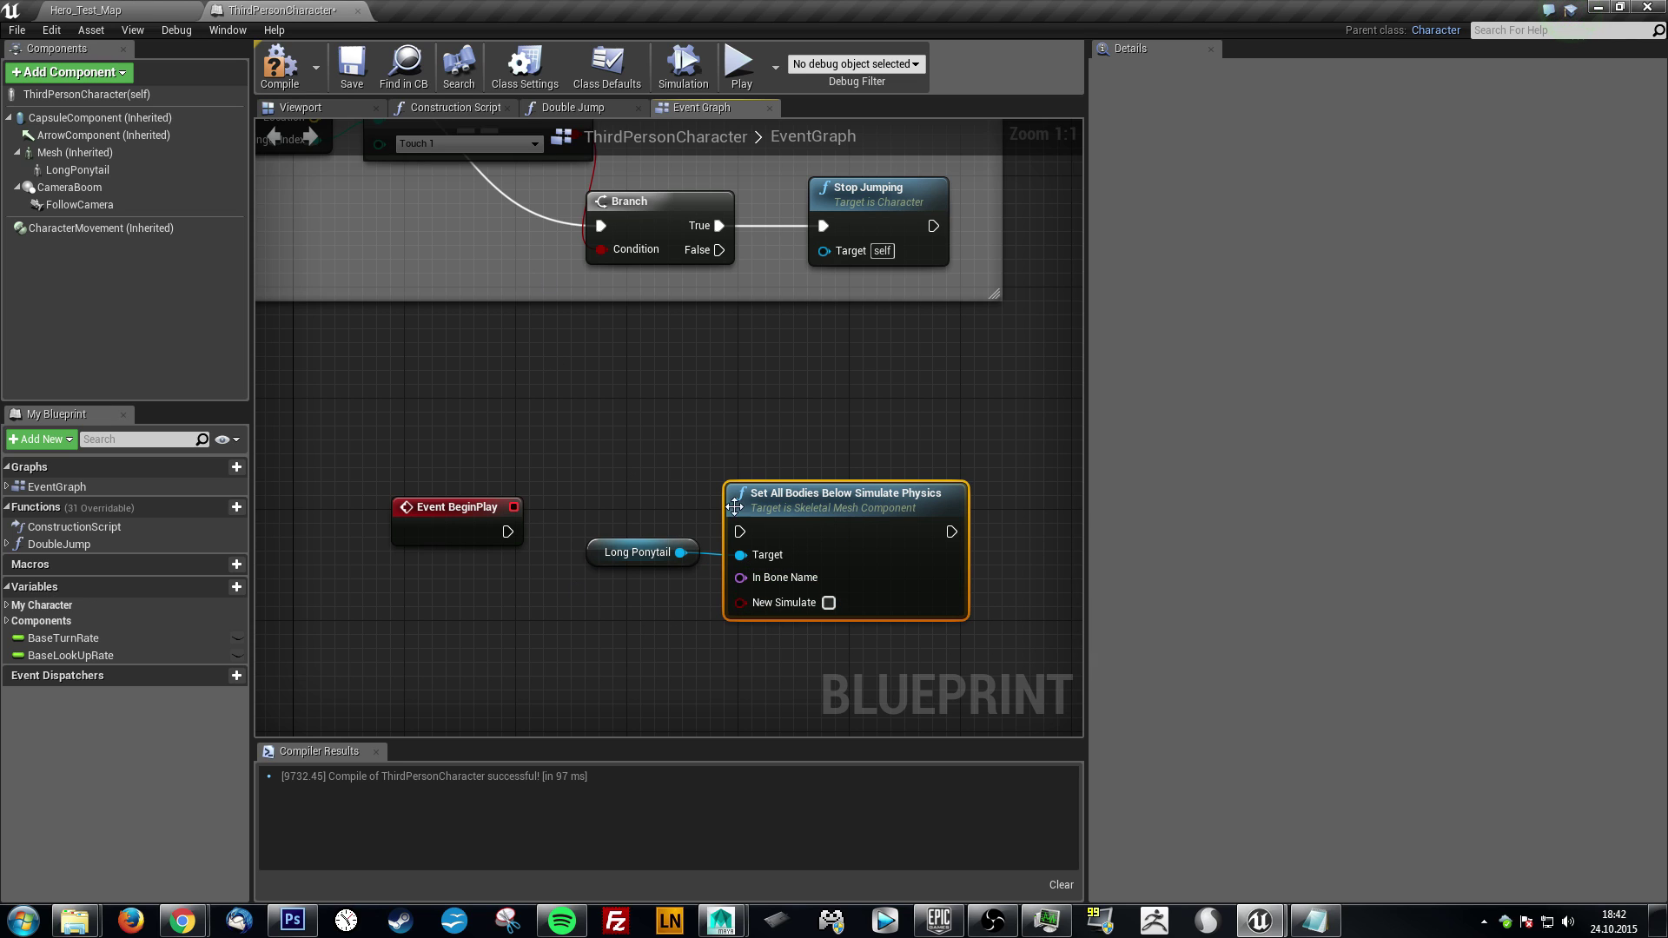
right_click_drag(779, 393, 778, 391)
left_click(671, 429)
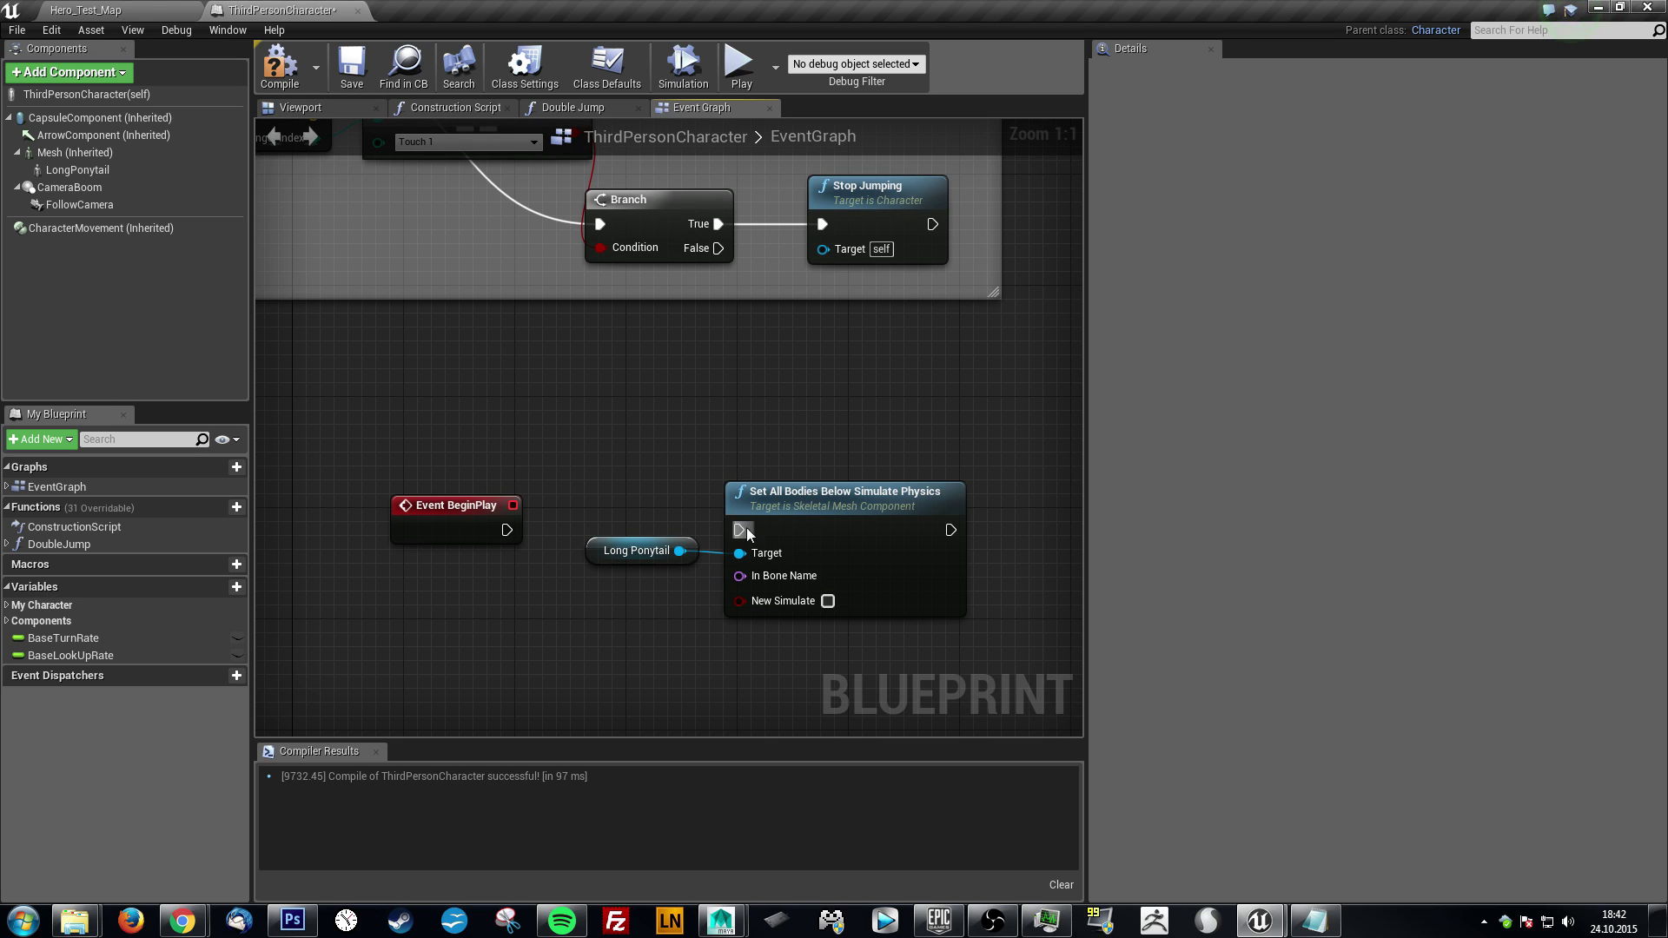
left_click_drag(474, 522, 460, 466)
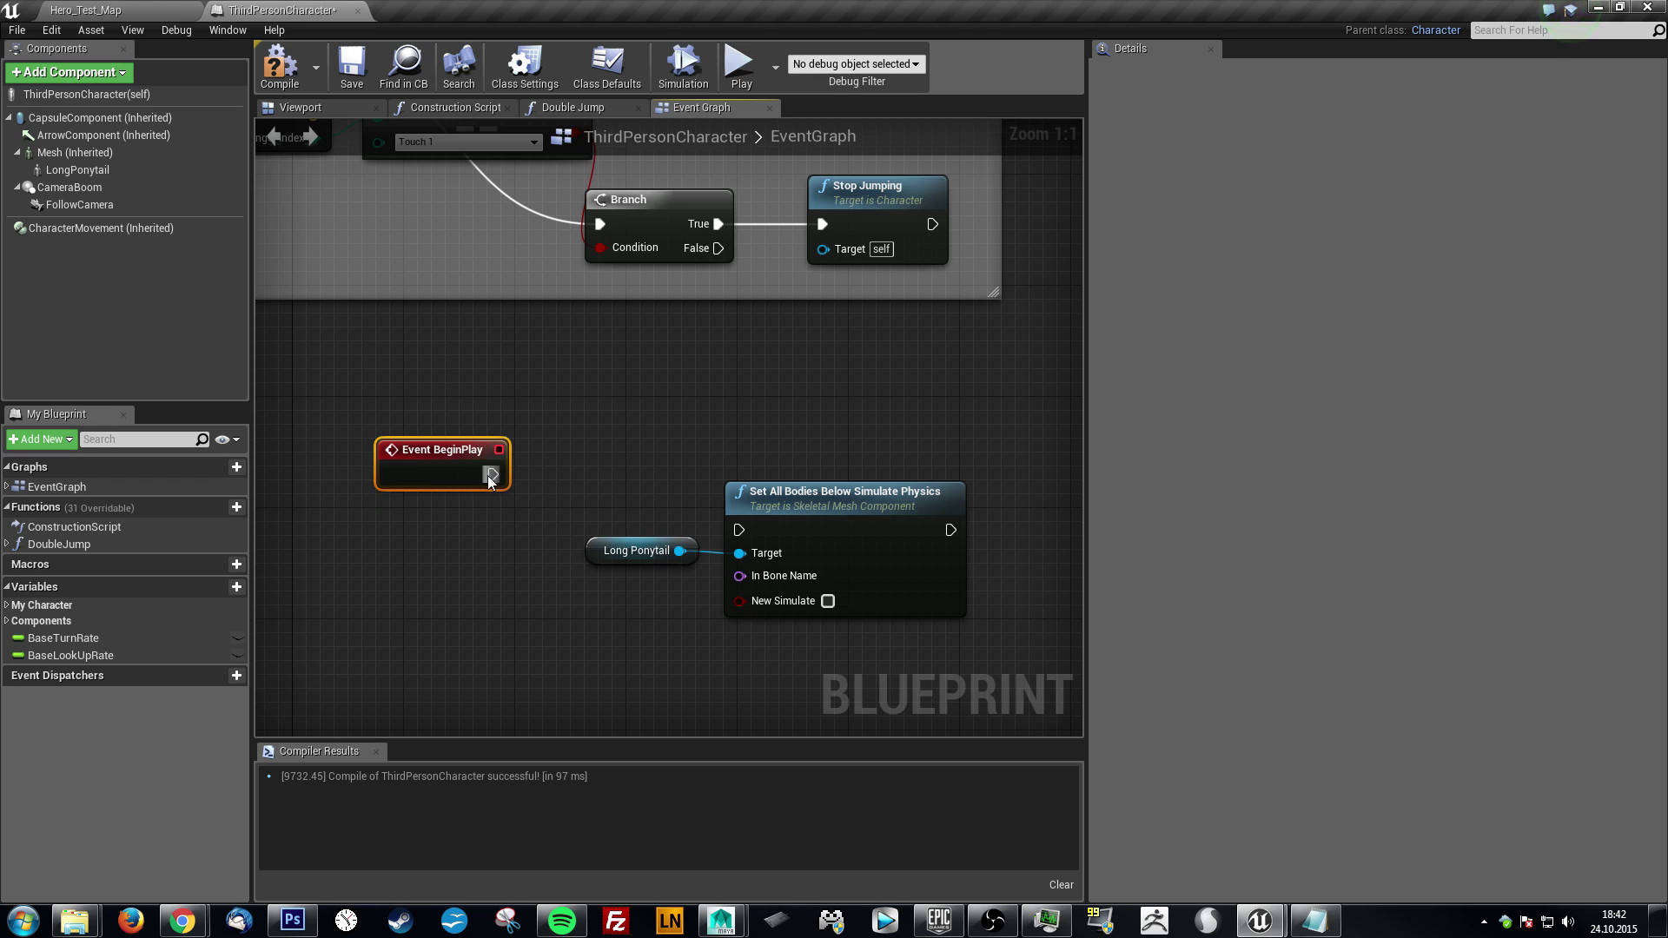
left_click(597, 556)
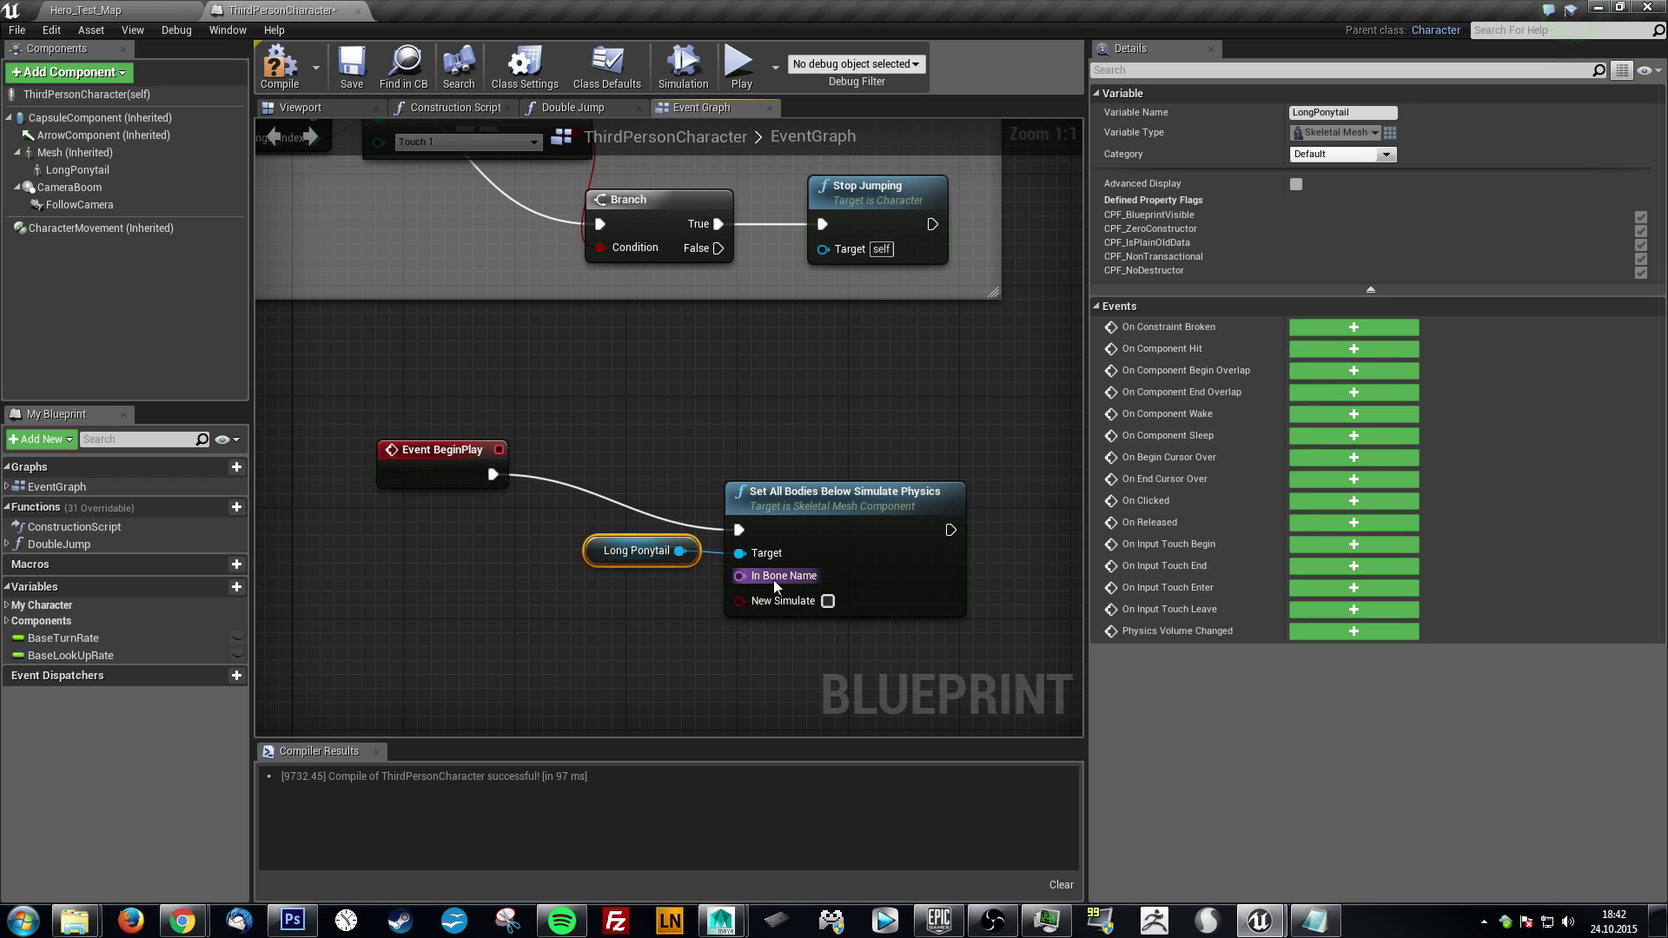
left_click(826, 548)
- Add a Get Bone Name node for LongPonytail below the physics node and delete its duplicate Long Ponytail reference
right_click_drag(646, 656, 620, 540)
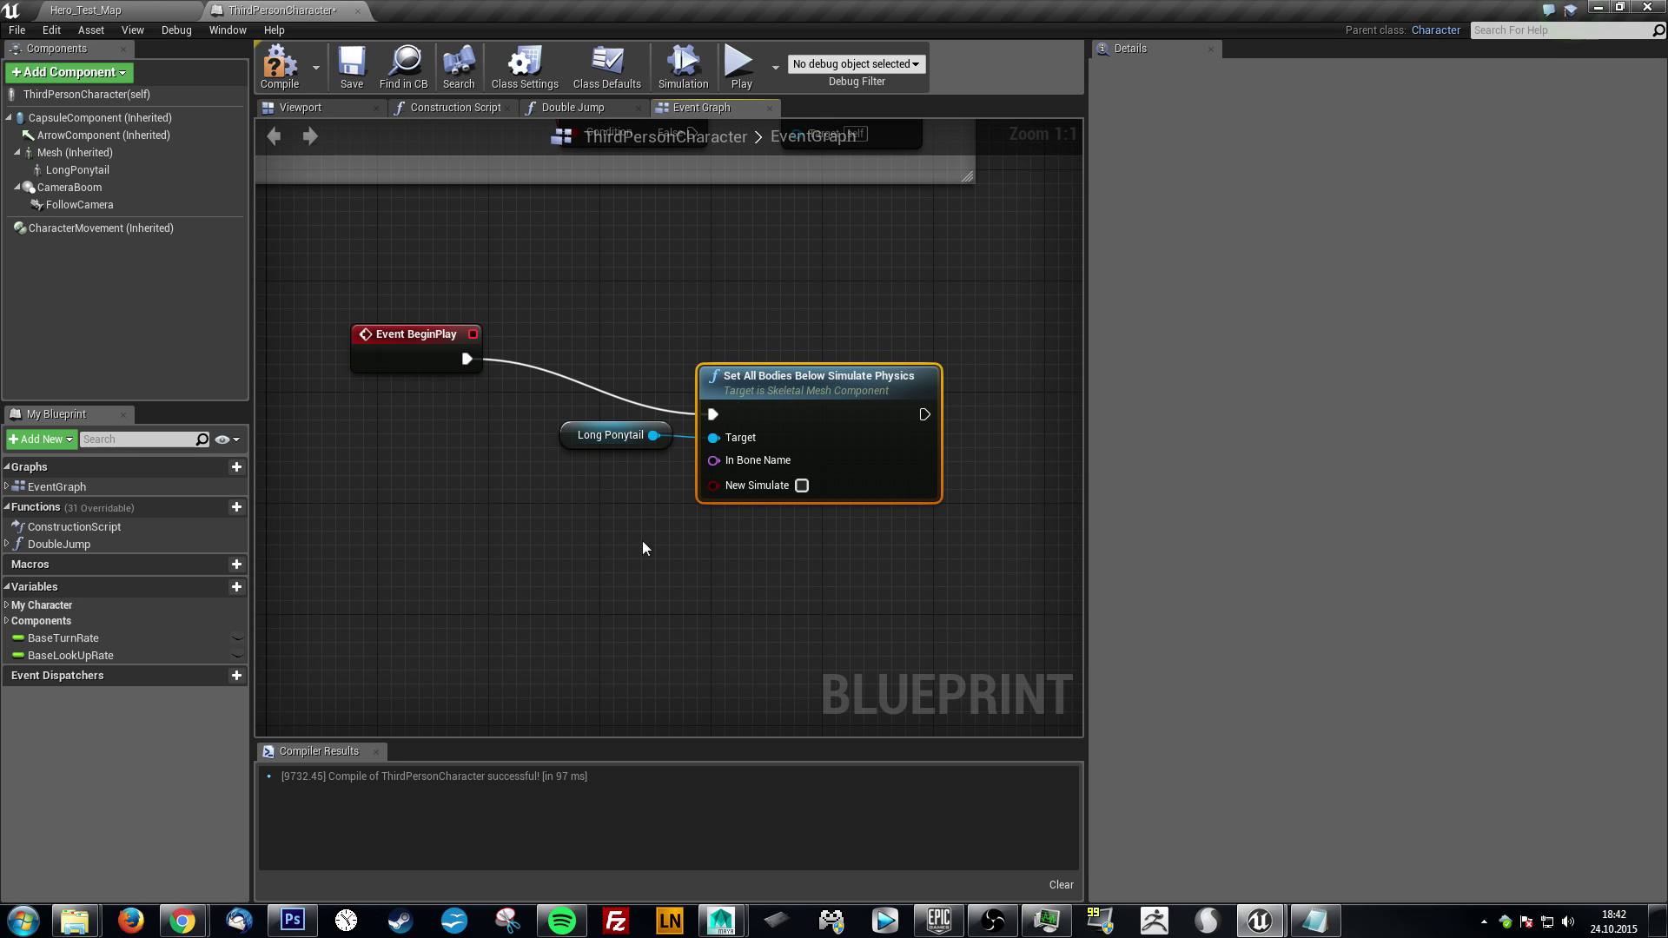
right_click(683, 602)
type("get")
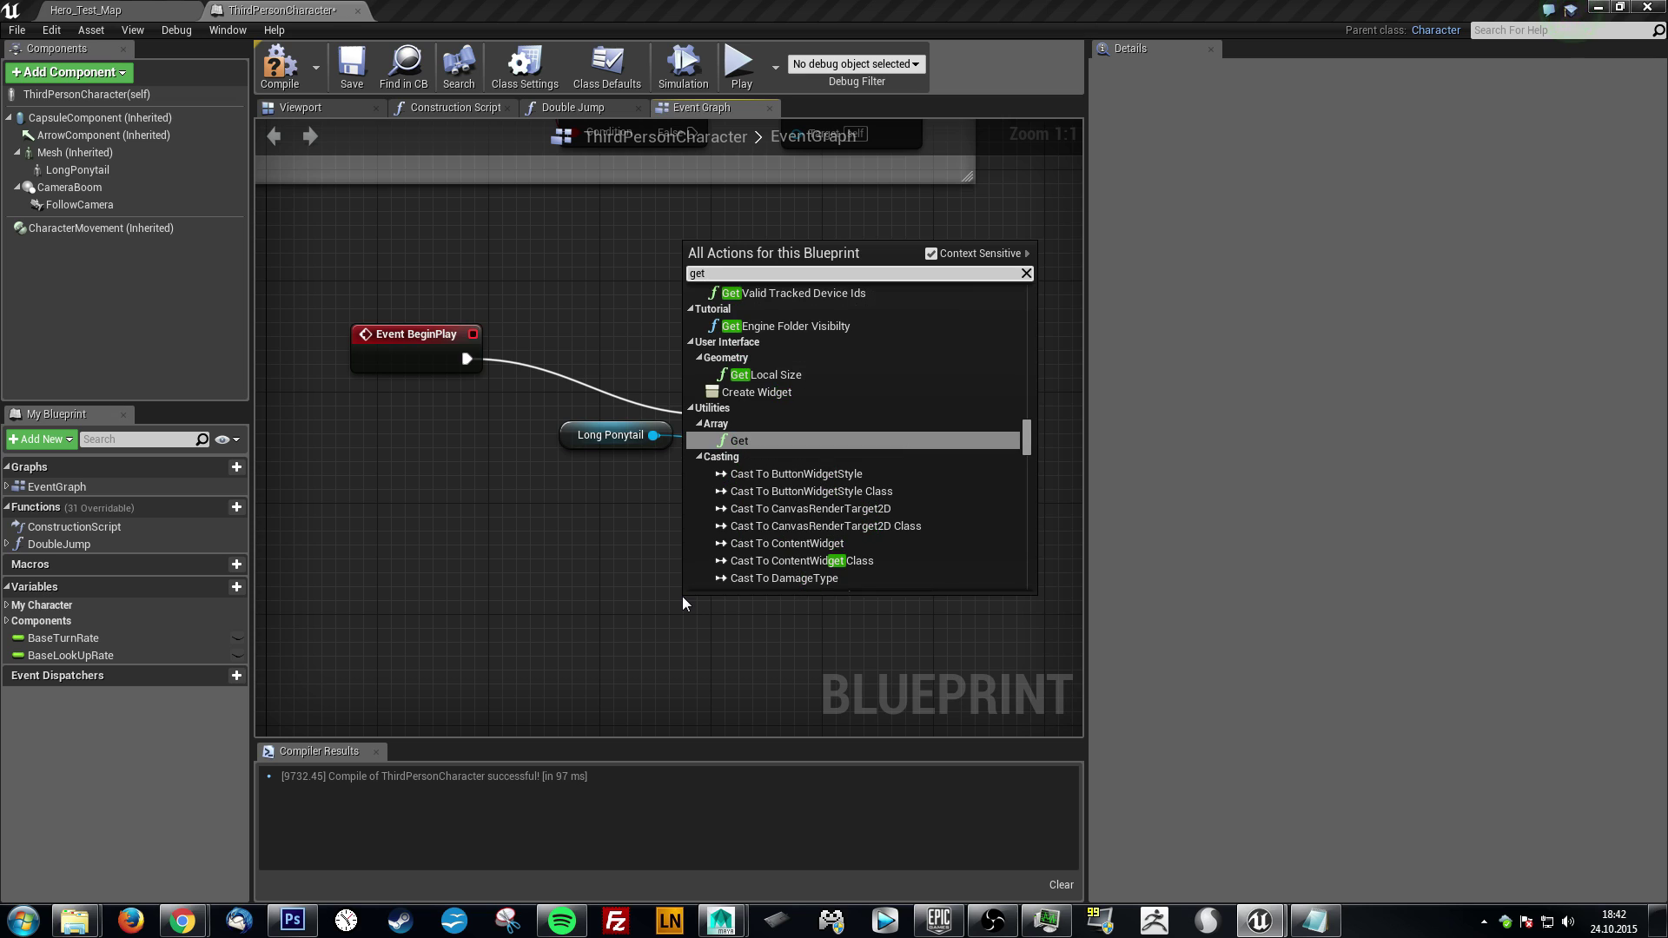
type(" bone name")
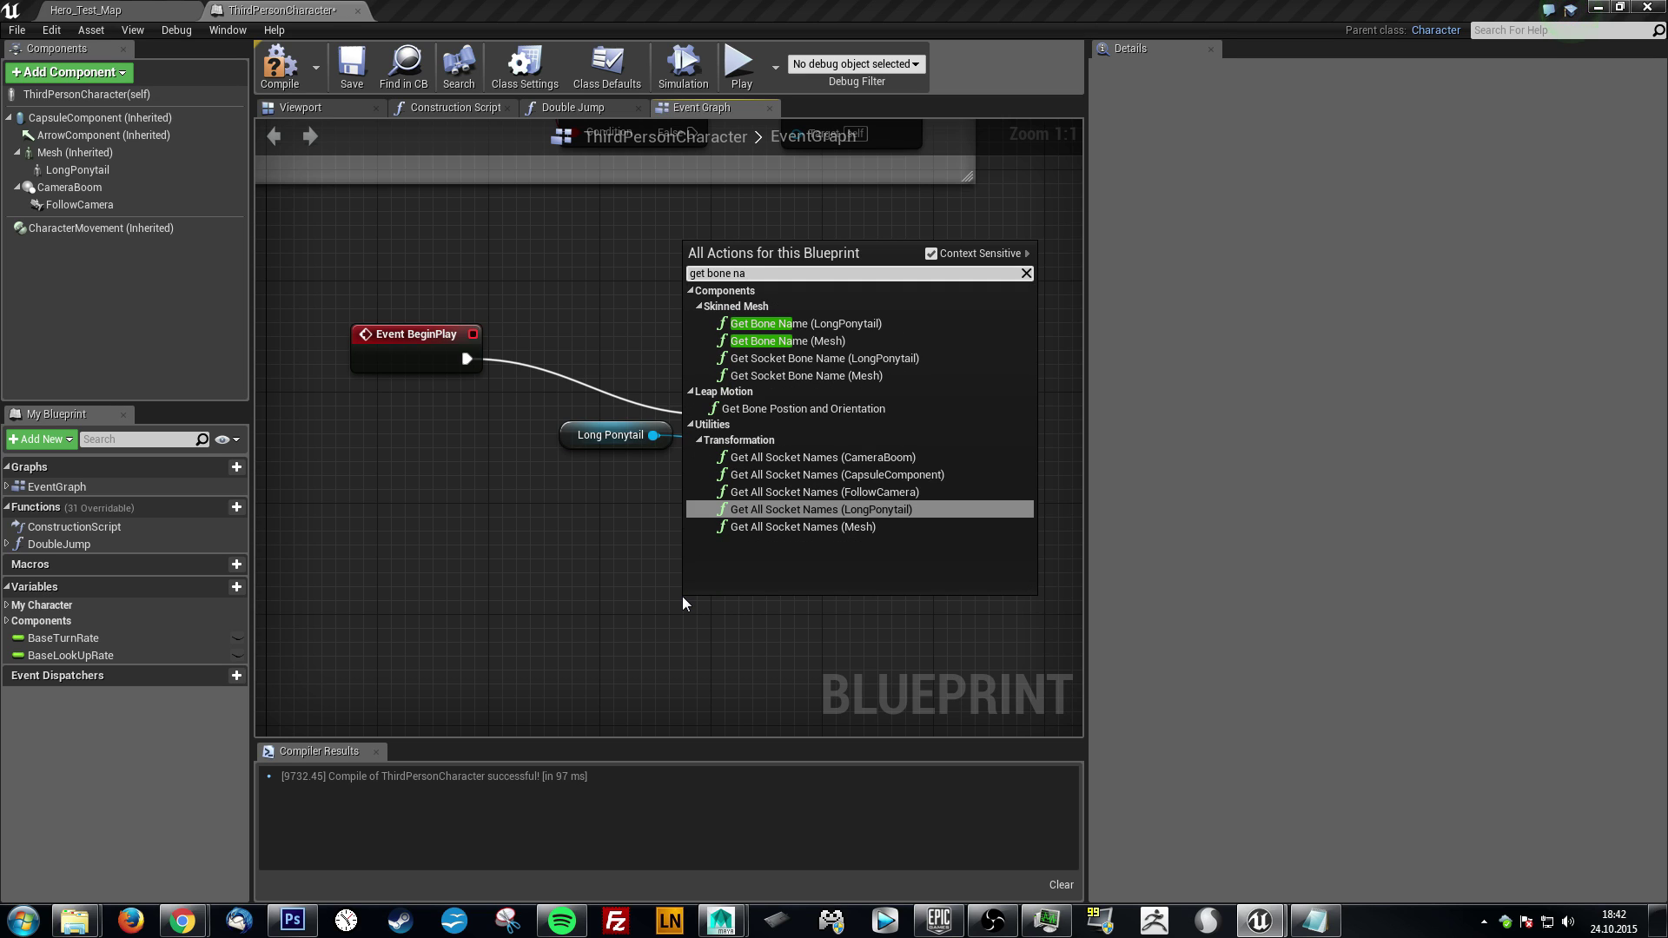
left_click(807, 325)
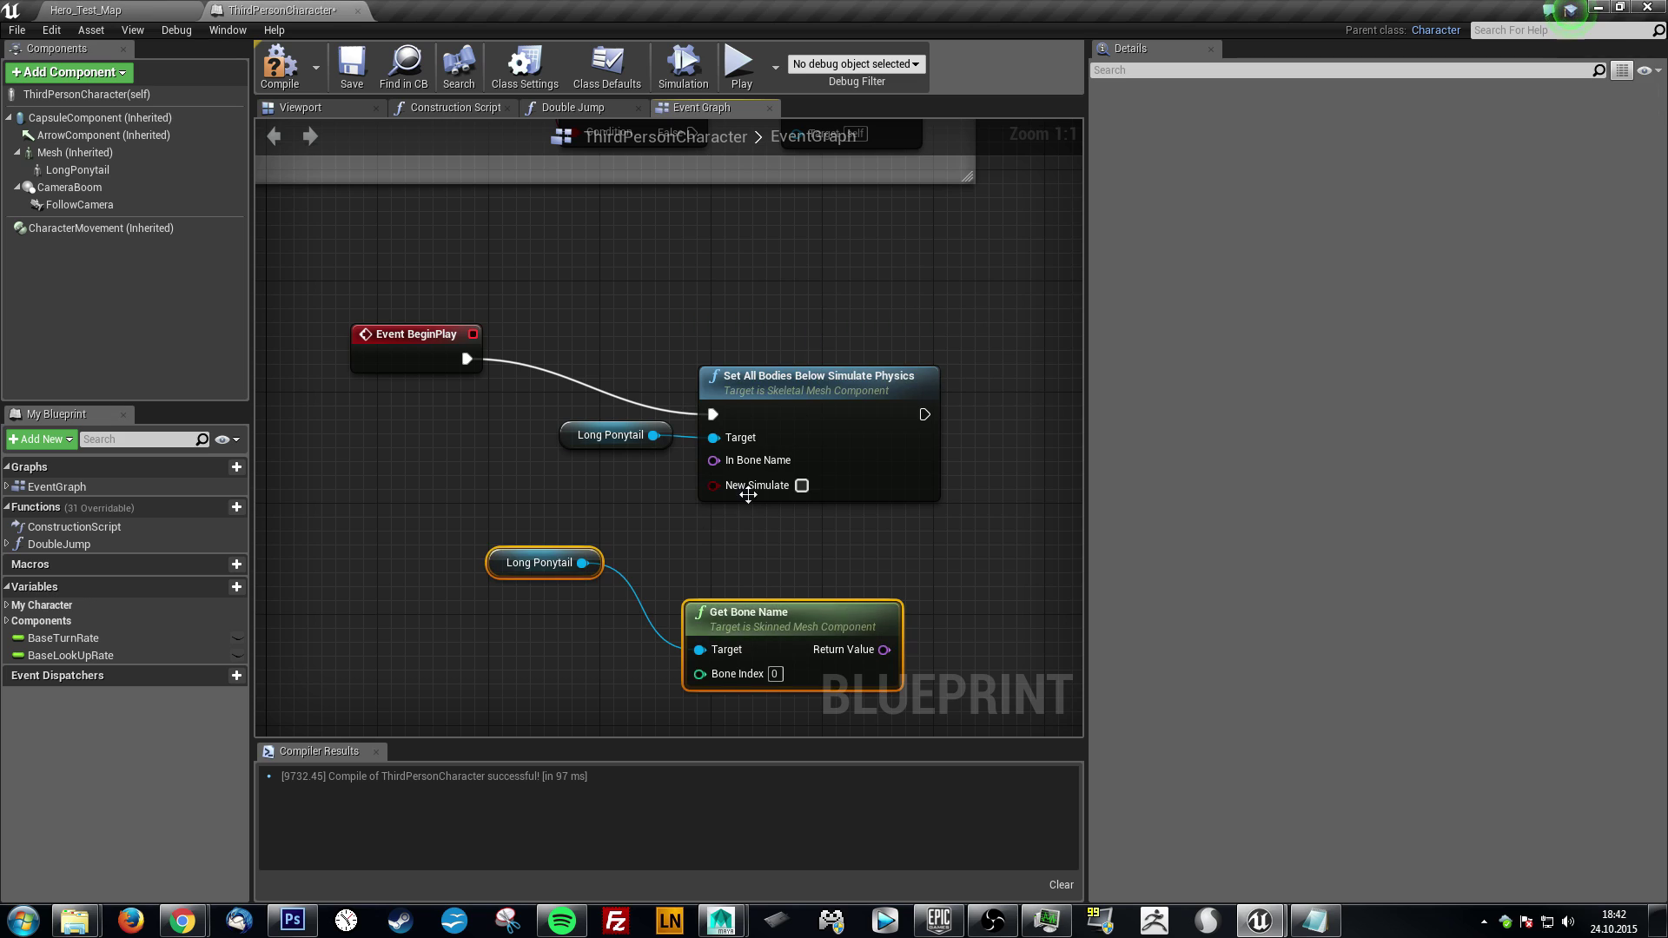
left_click(522, 570)
key("Delete")
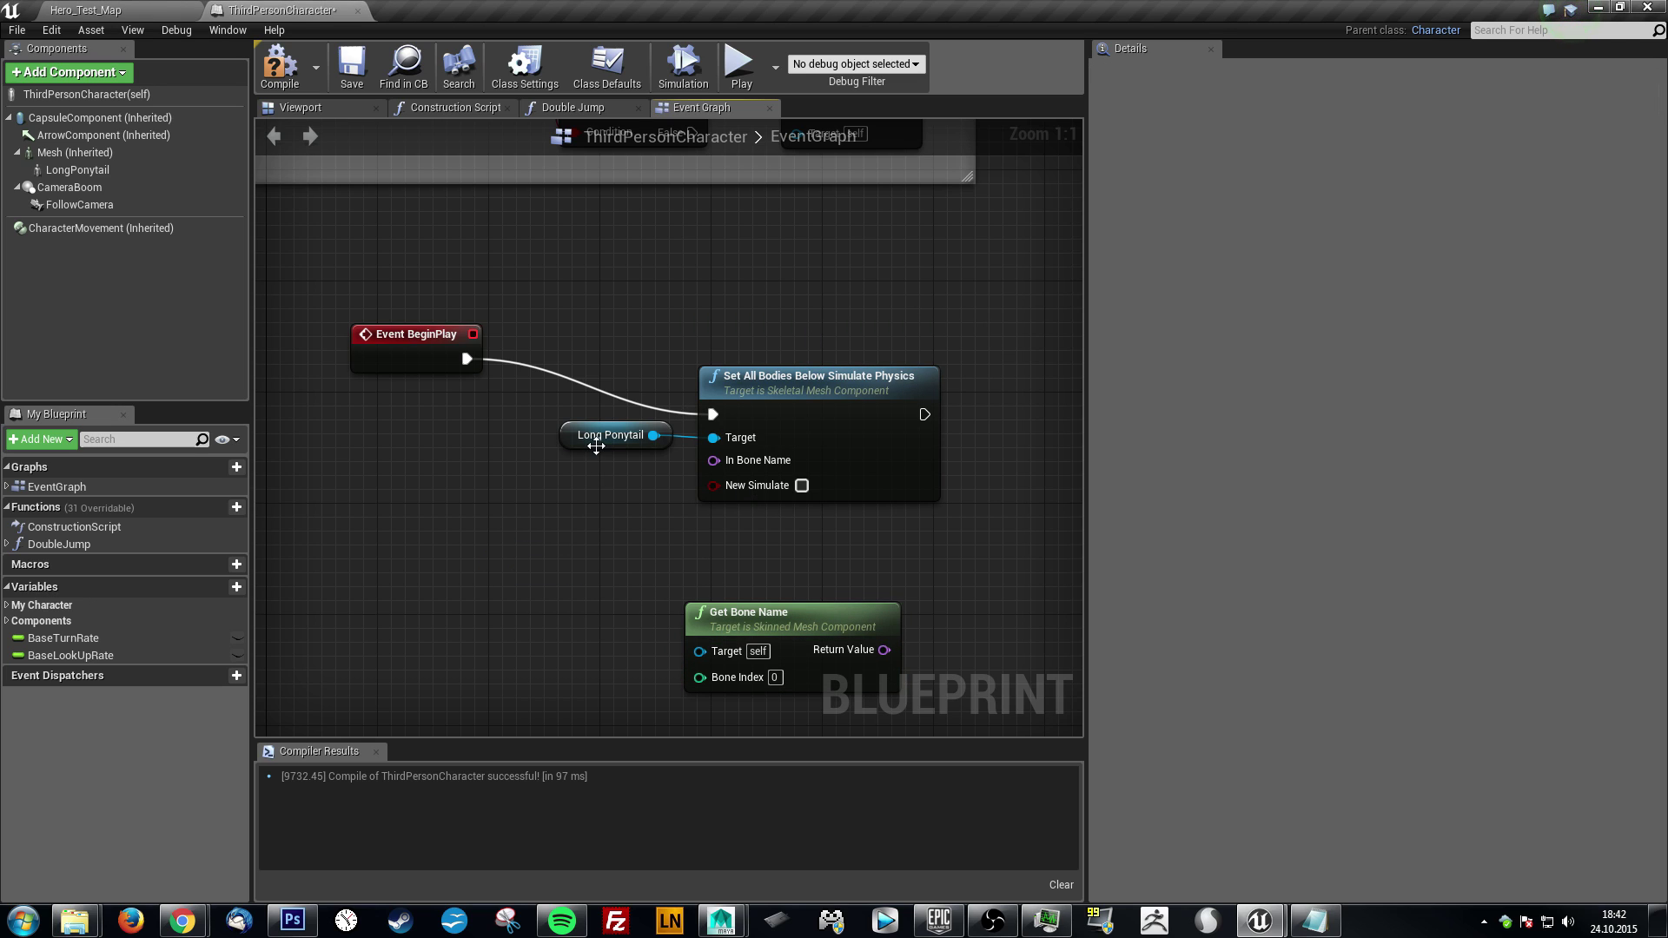
- Reposition the Long Ponytail and Get Bone Name nodes and connect the remaining Long Ponytail reference to Get Bone Name's Target
left_click_drag(592, 448, 467, 493)
left_click_drag(736, 608, 768, 542)
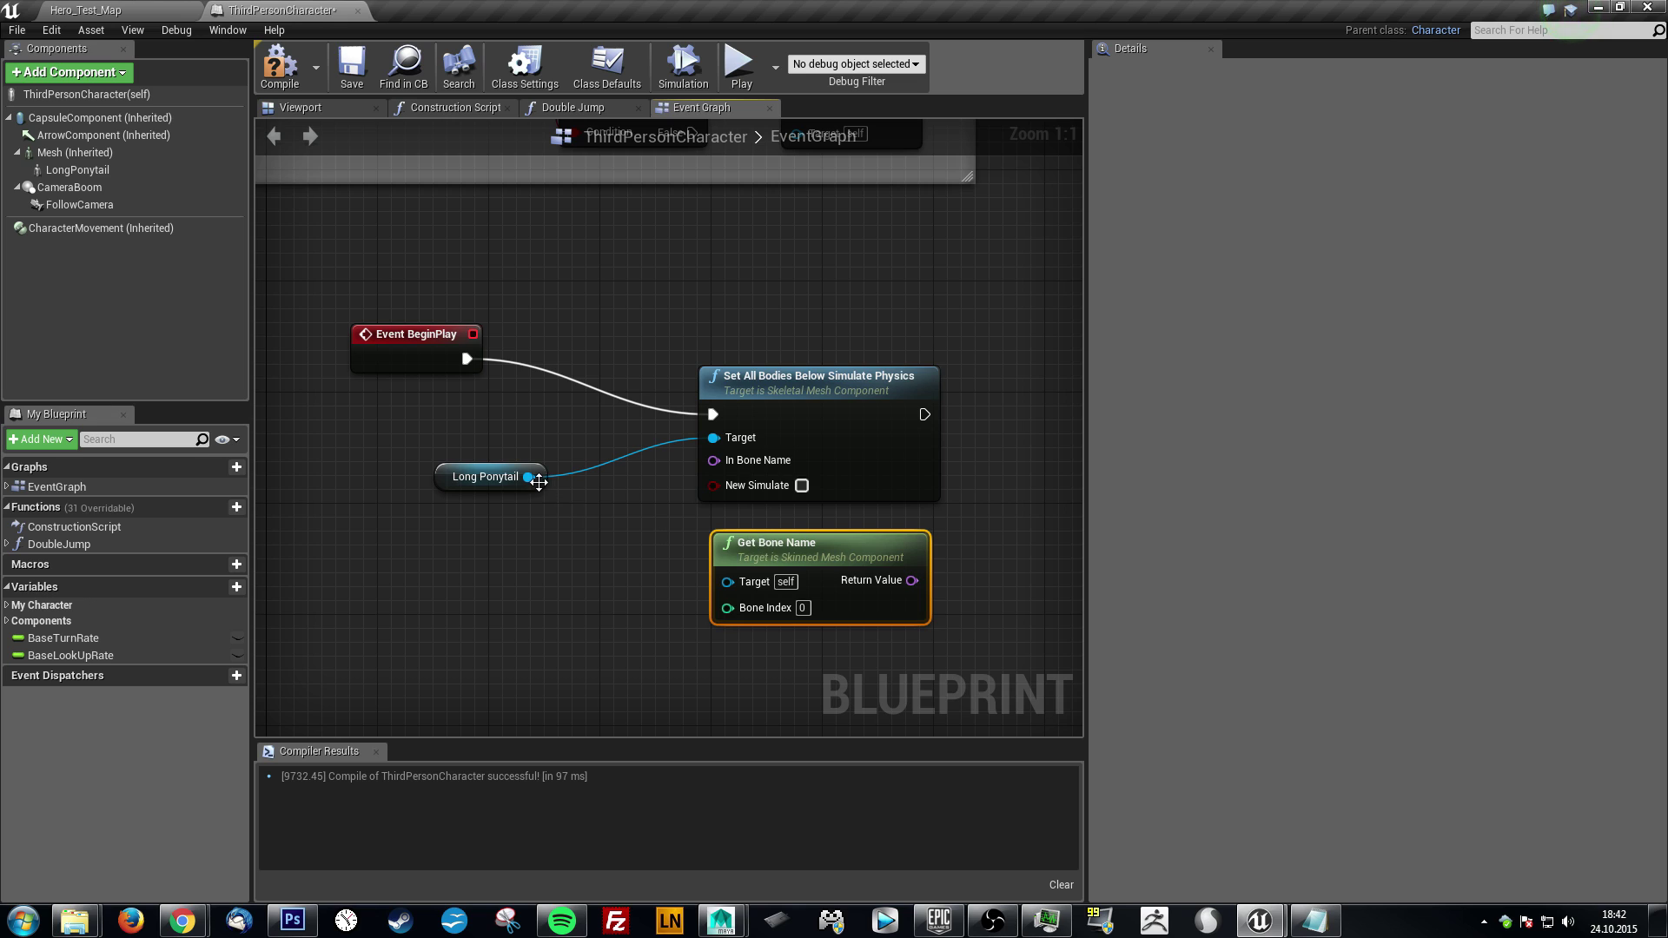
left_click_drag(528, 476, 730, 599)
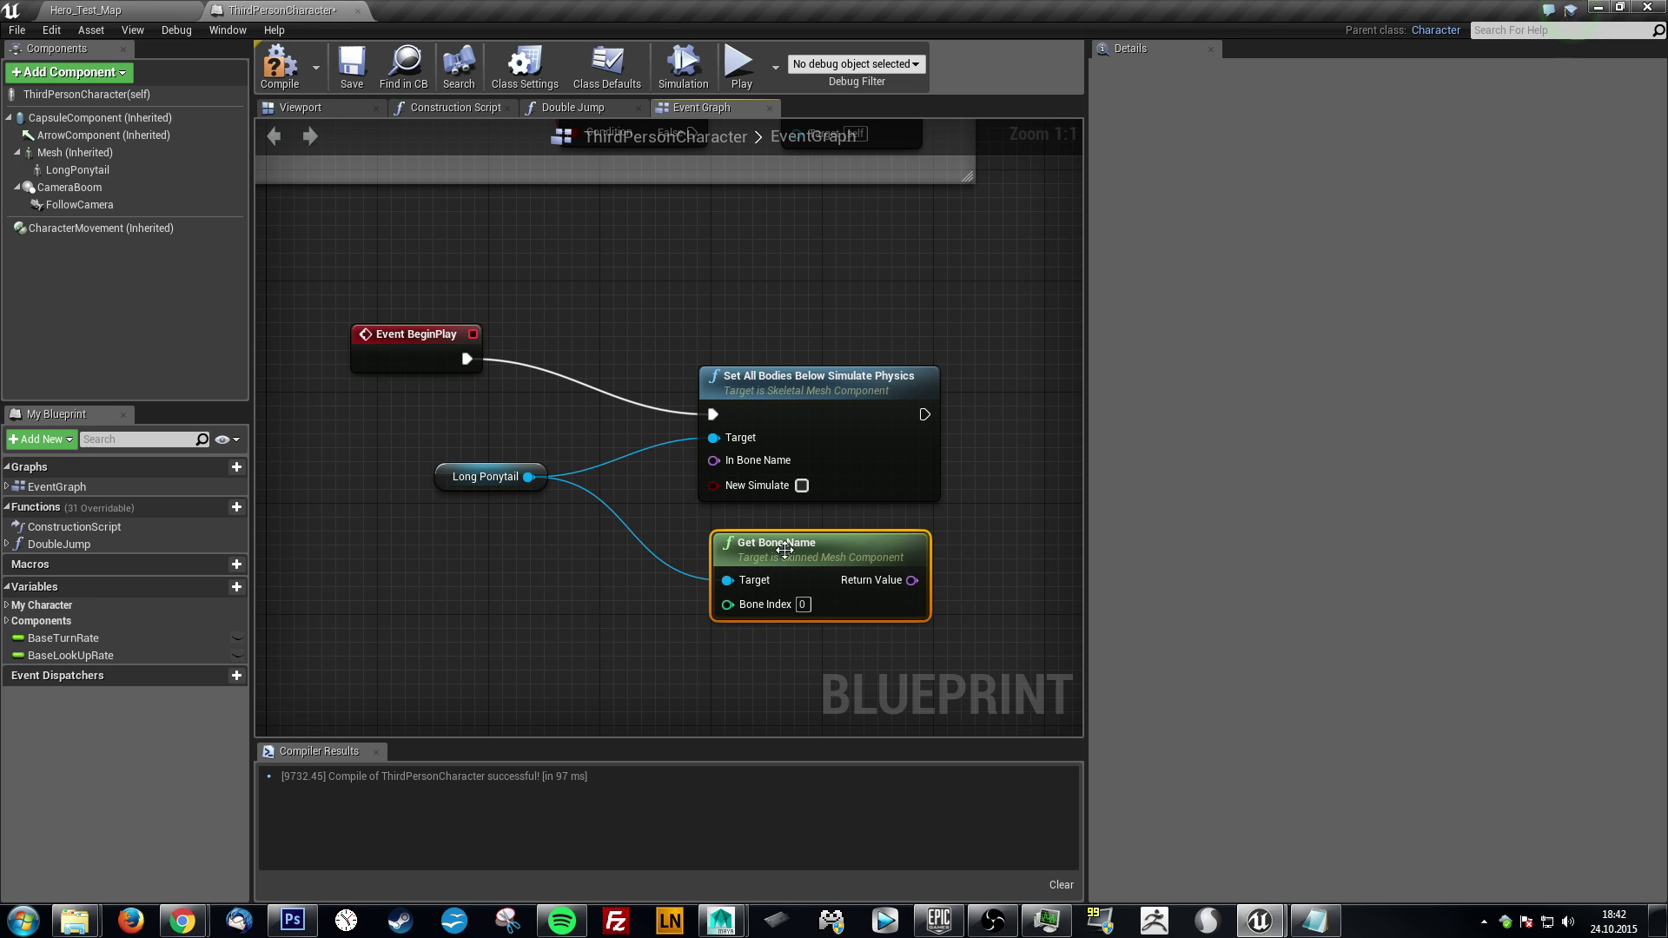
- Set Get Bone Name's Bone Index to 1 and connect its Return Value to In Bone Name on the physics node
left_click_drag(785, 550, 773, 552)
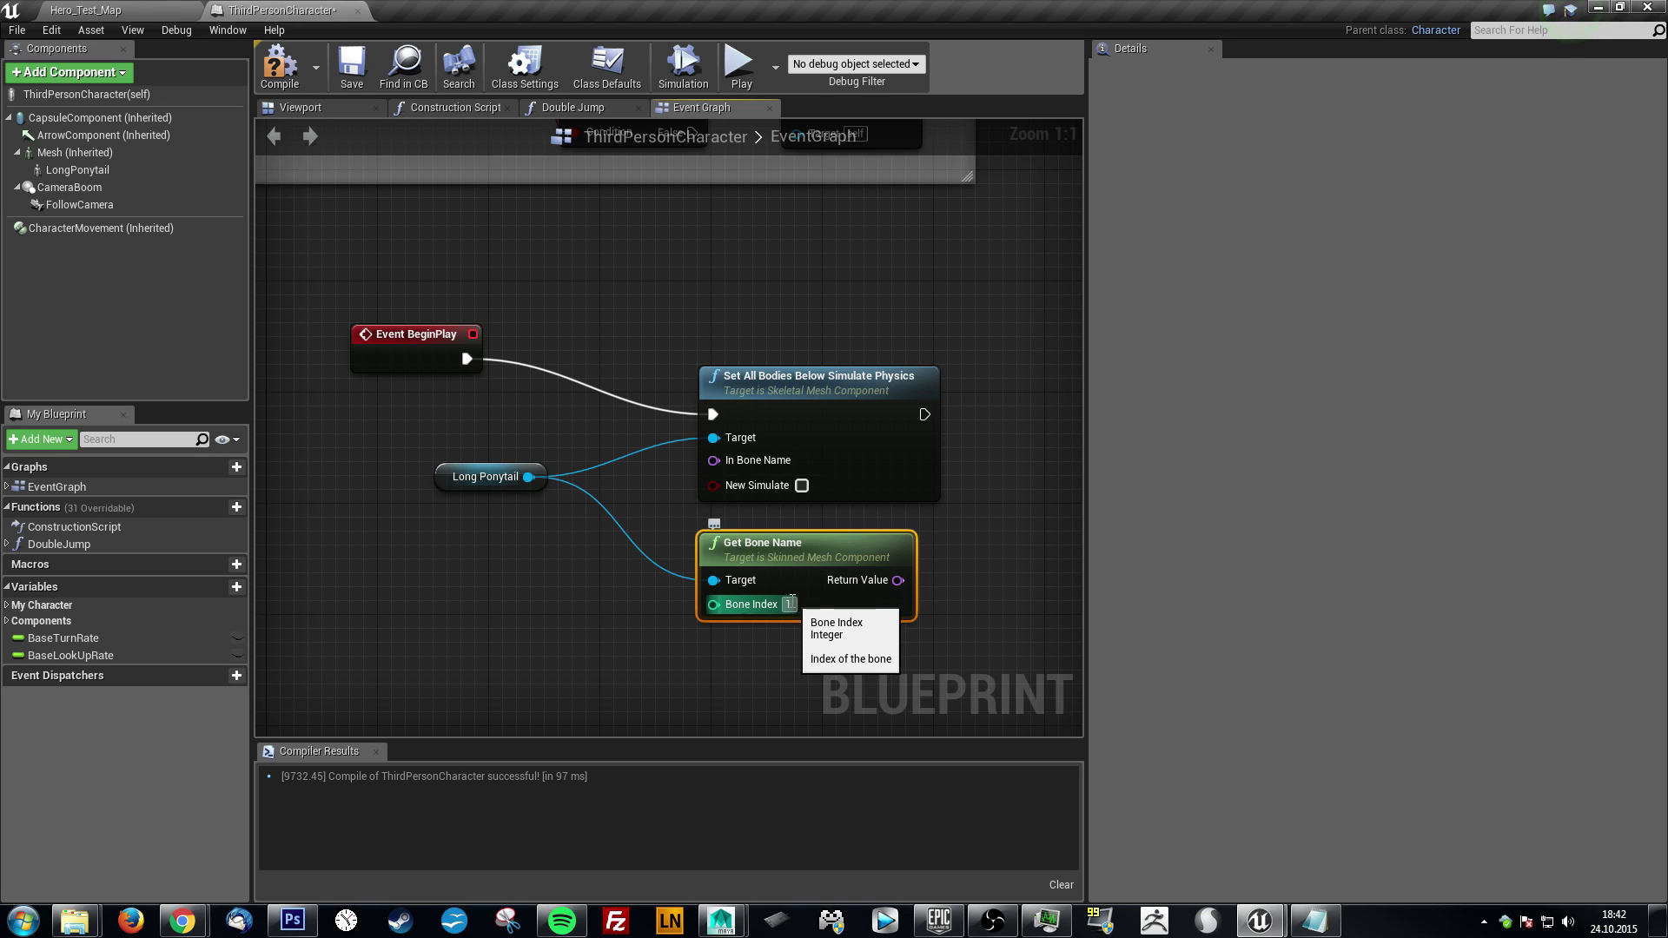
key("Return")
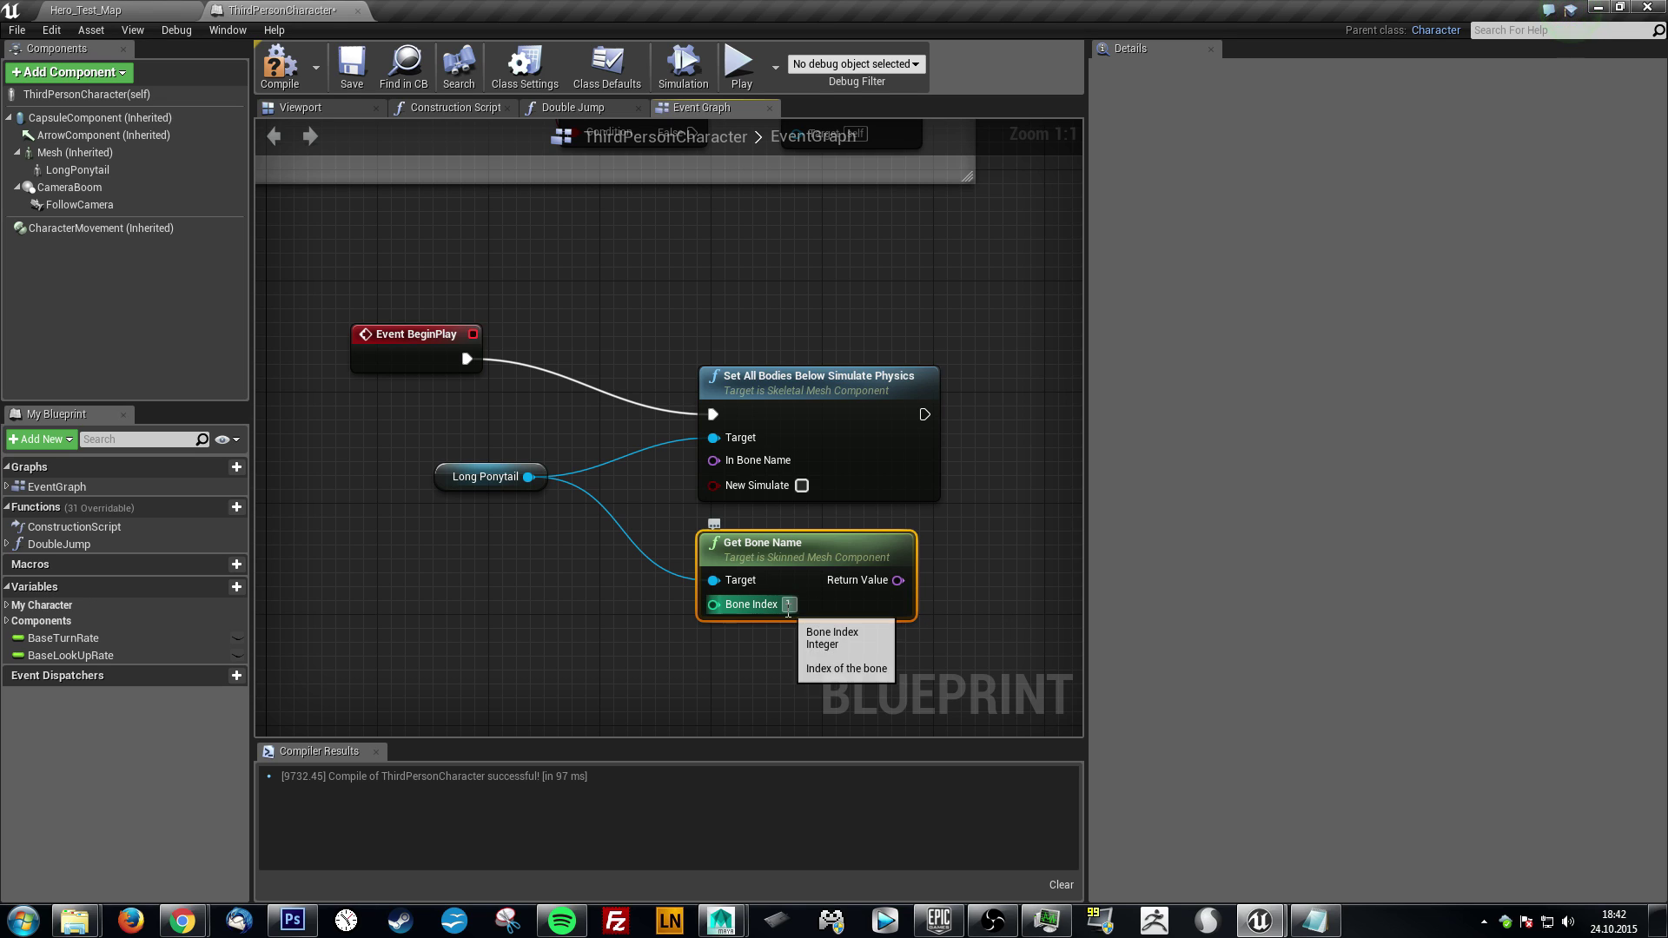
left_click_drag(836, 555, 739, 569)
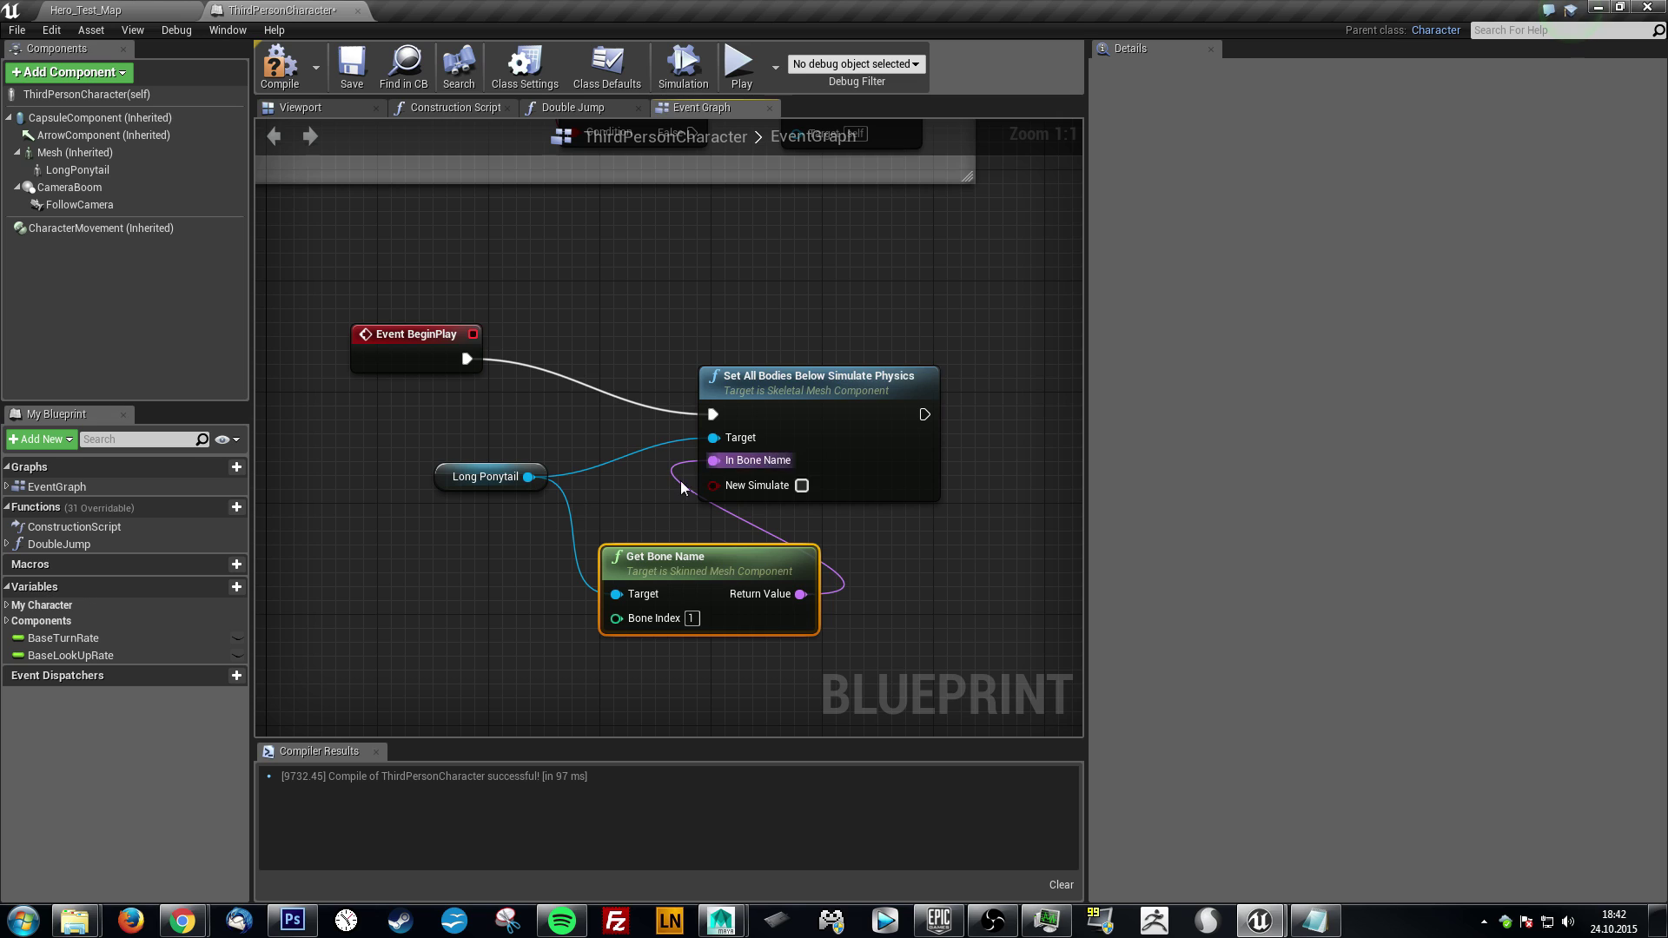
left_click_drag(868, 375, 953, 361)
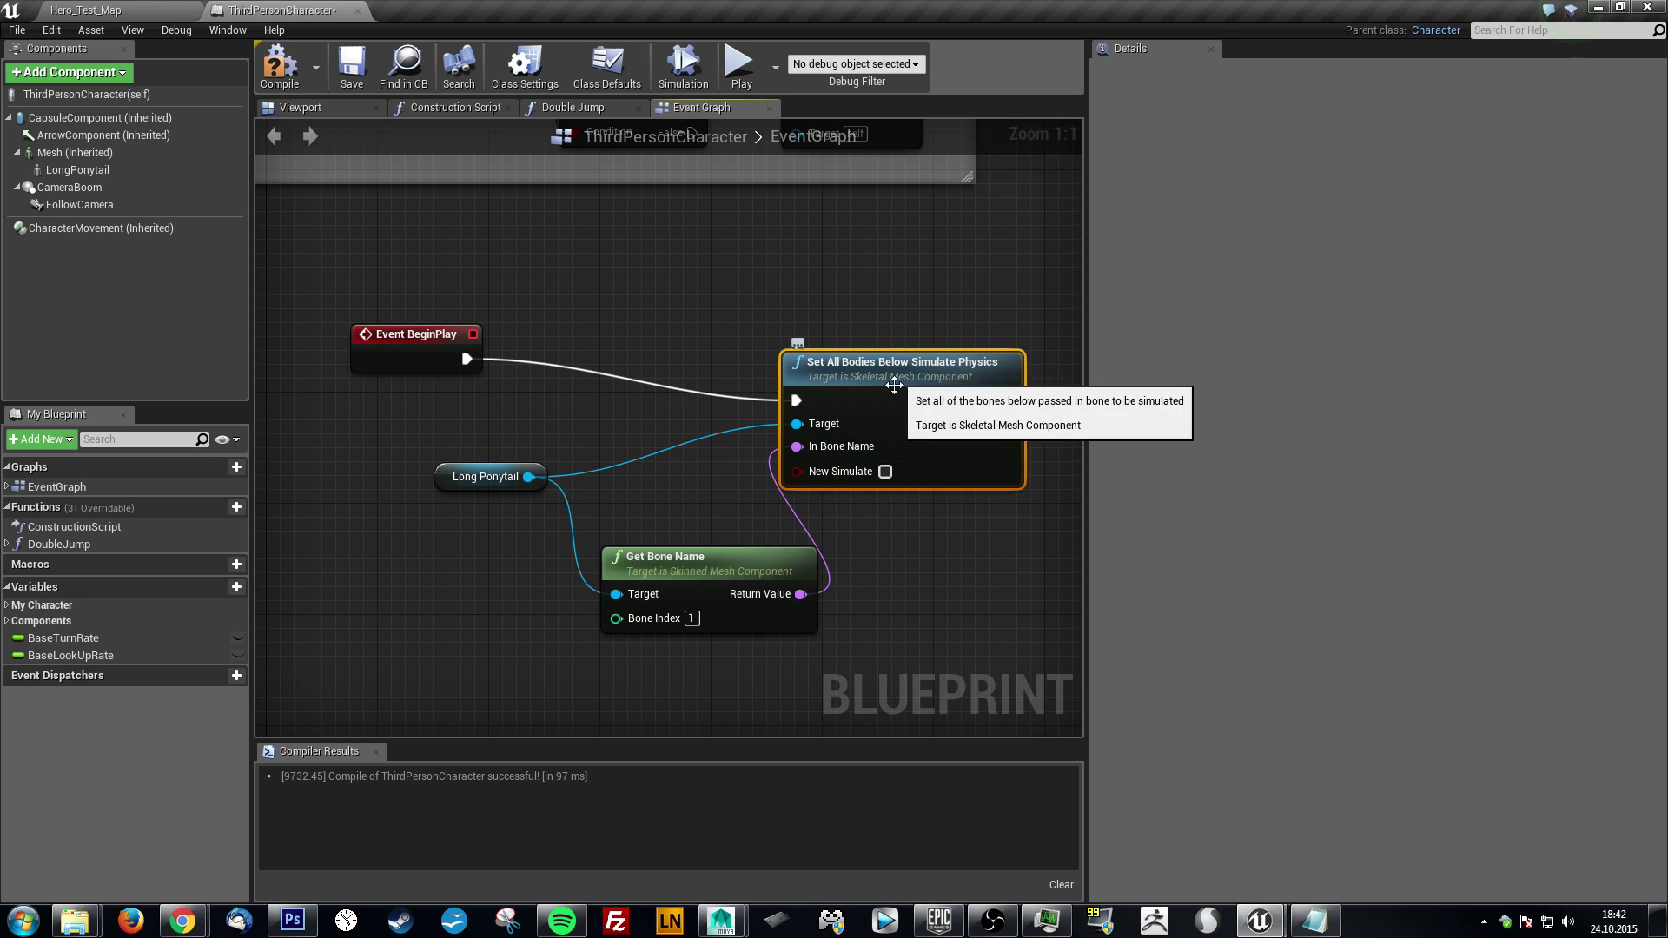
- Enable New Simulate on Set All Bodies Below Simulate Physics, move the node aside, and compile and save the blueprint
left_click(885, 472)
left_click_drag(883, 376, 954, 376)
right_click_drag(924, 542, 868, 551)
scroll(868, 551, "down", 1)
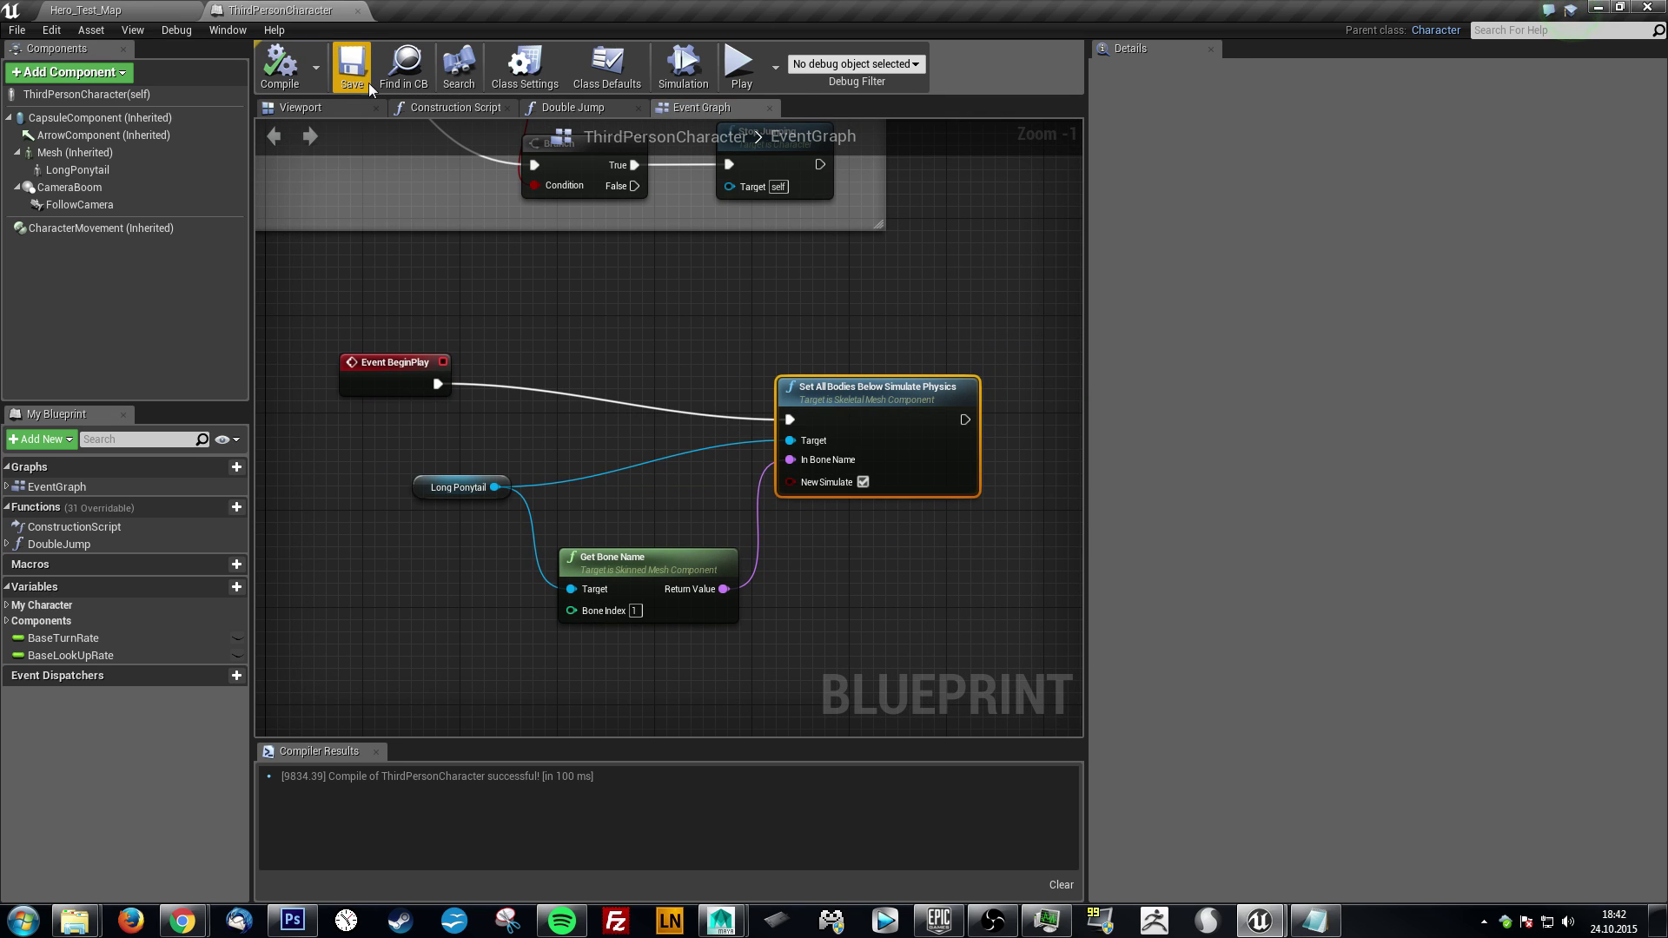
- Play-test Hero_Test_Map, running and jumping the character around the arena to examine the ponytail's motion, and end the session
left_click(86, 10)
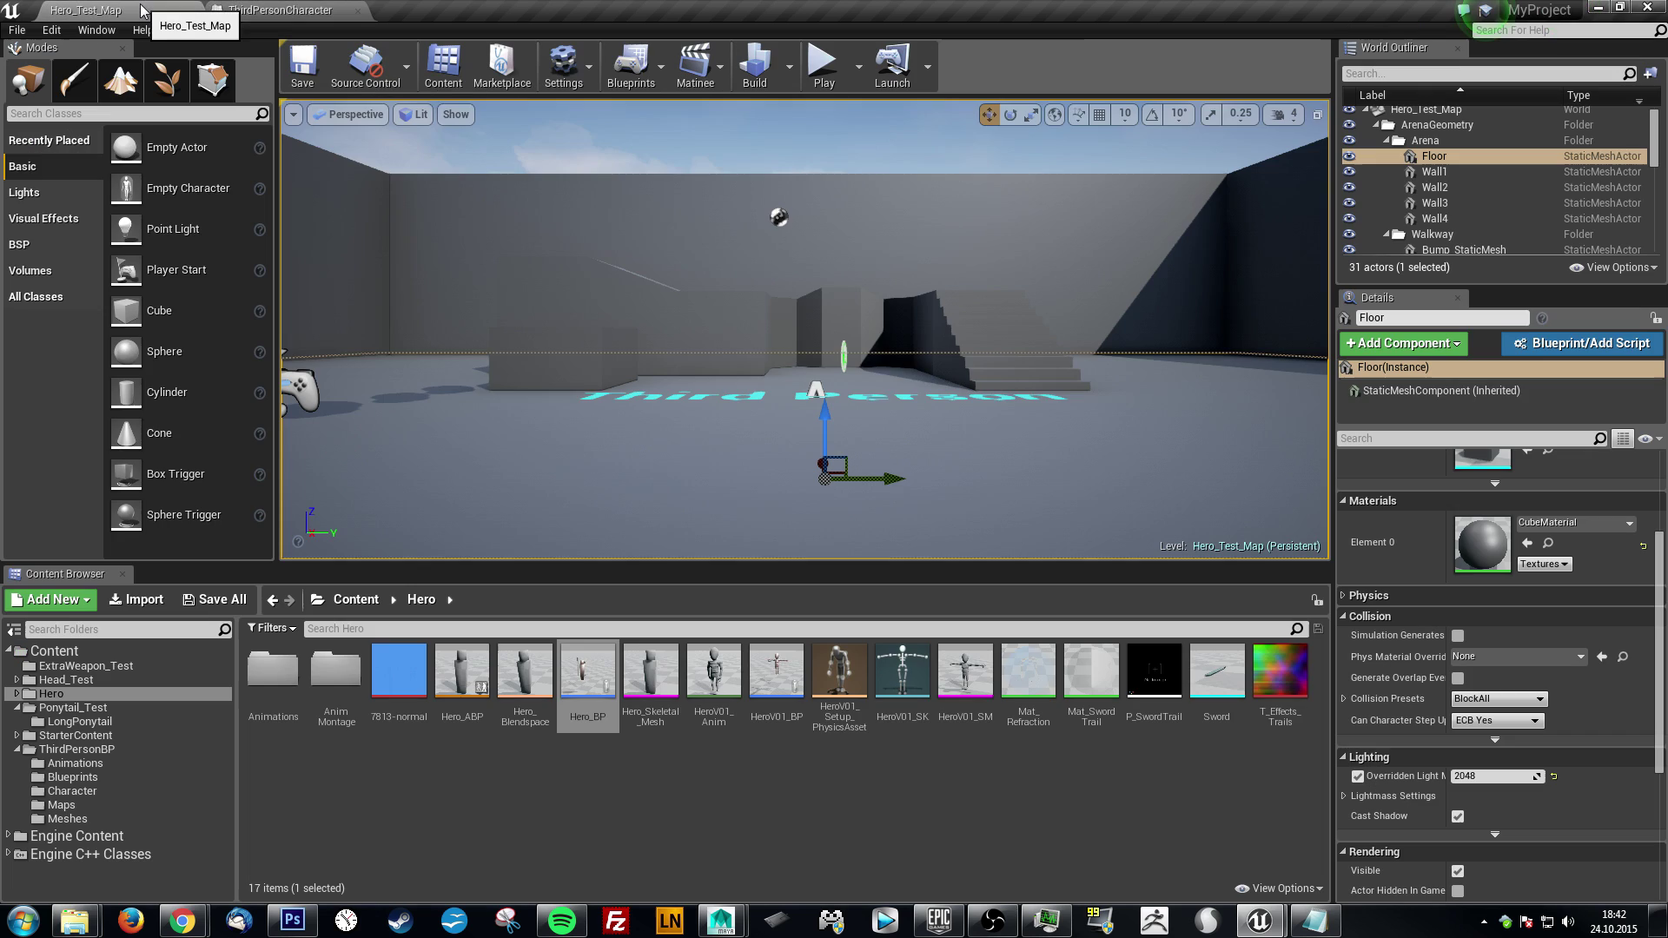
left_click(825, 68)
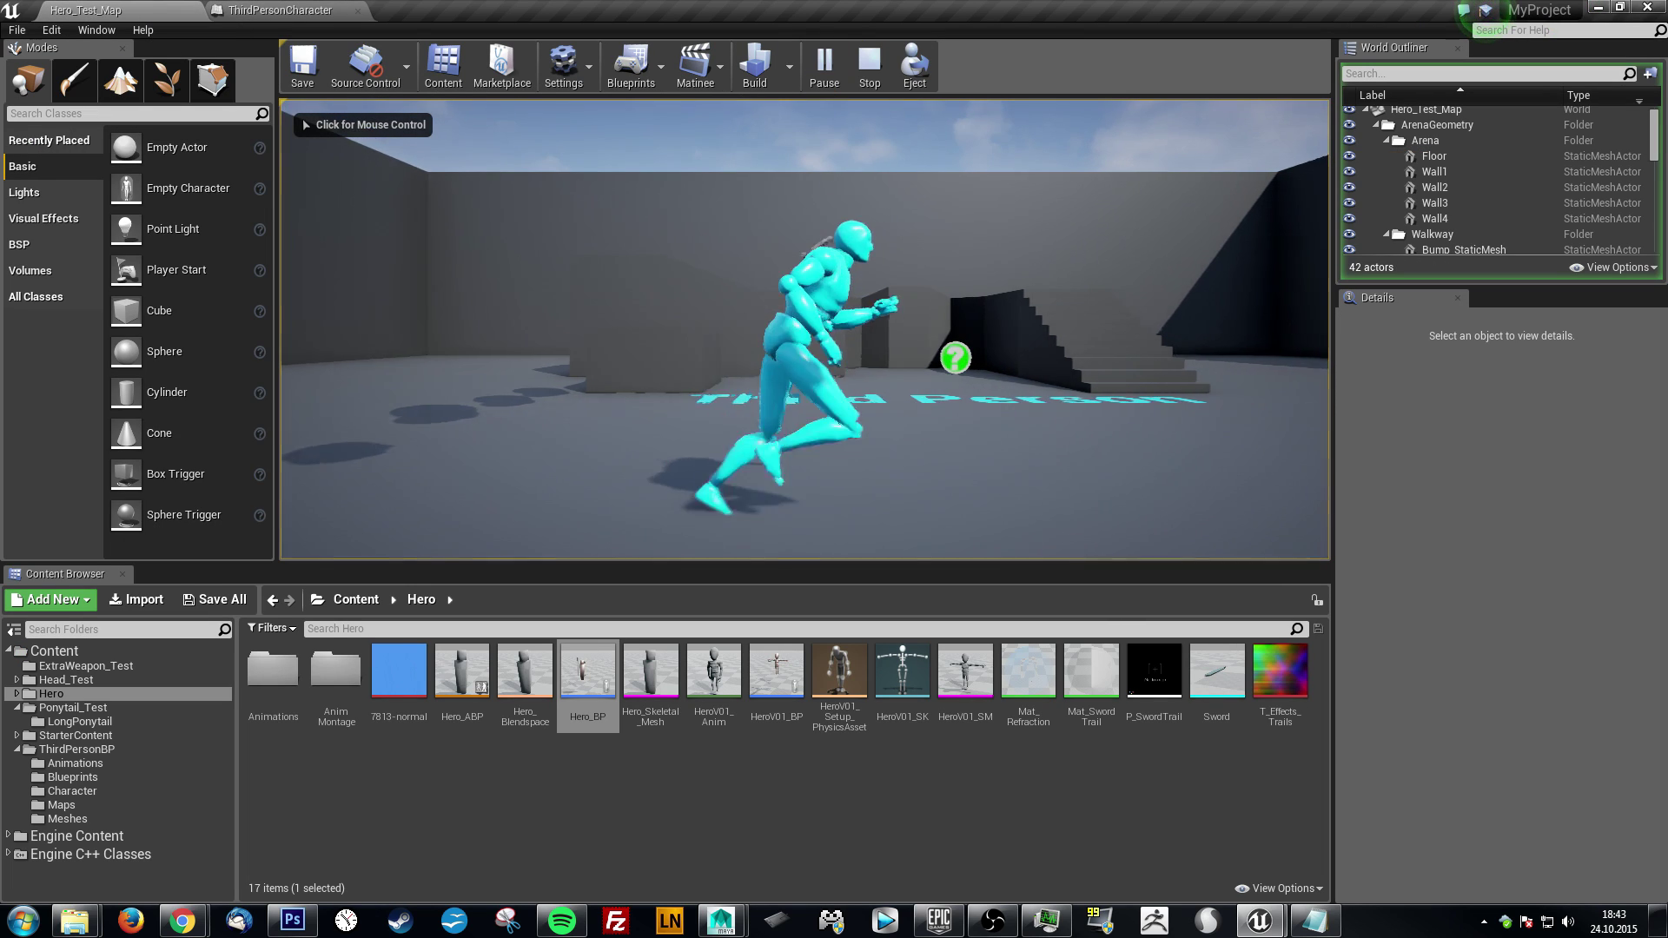
key("d")
key("w")
key("s")
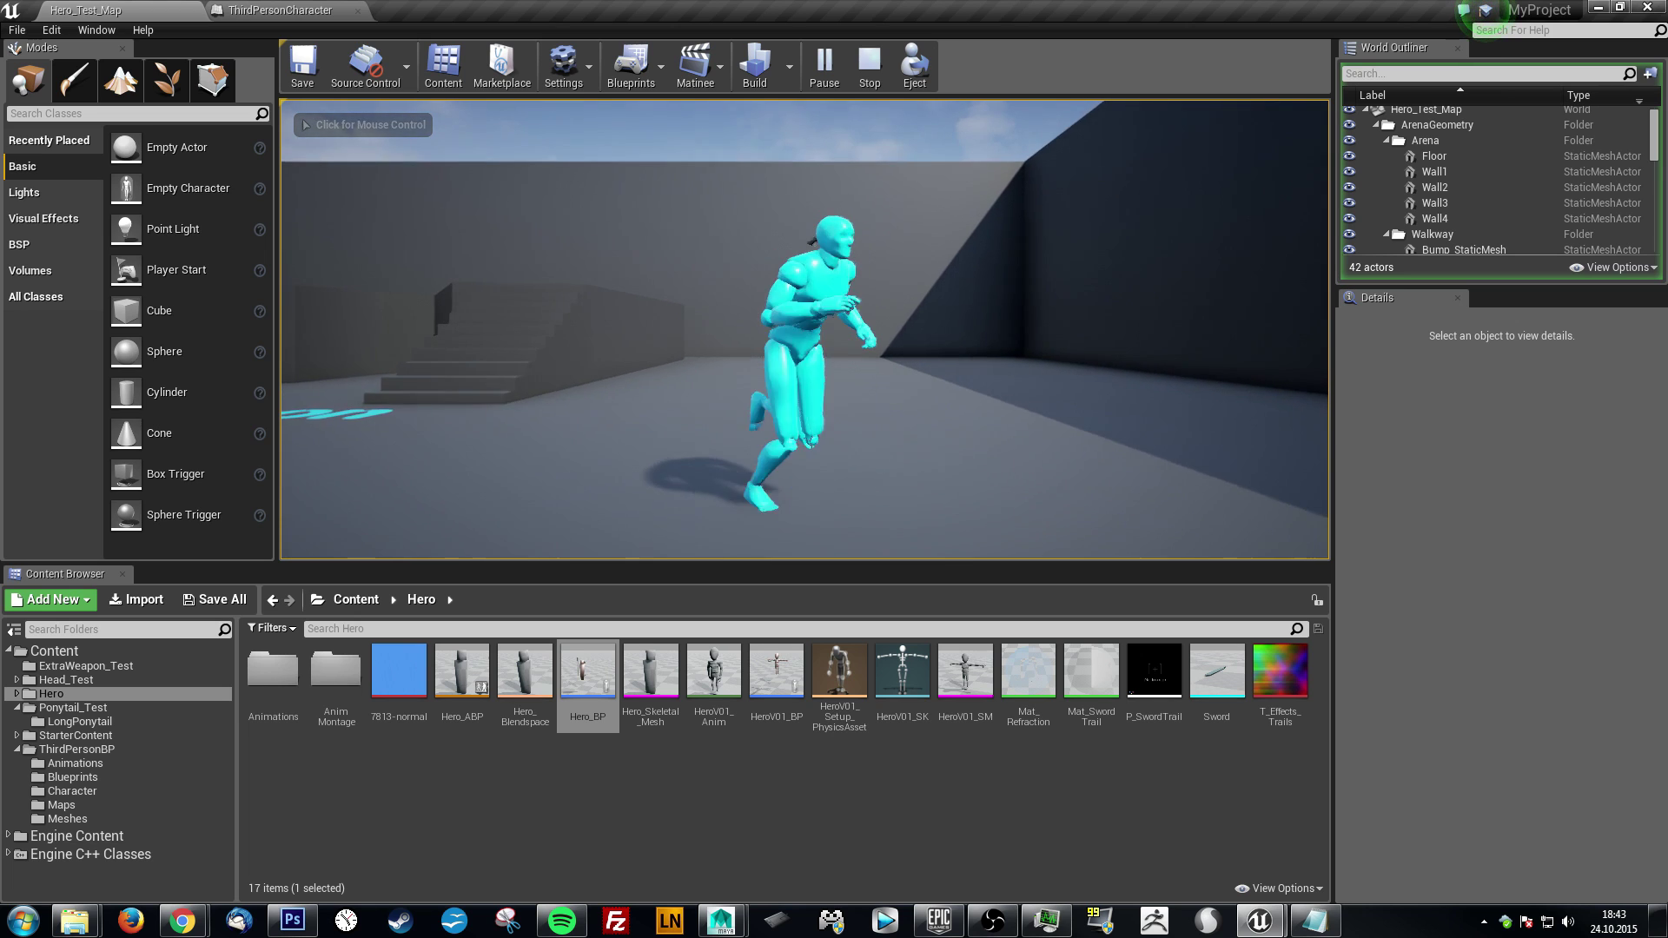
key("a")
key("w")
key("d")
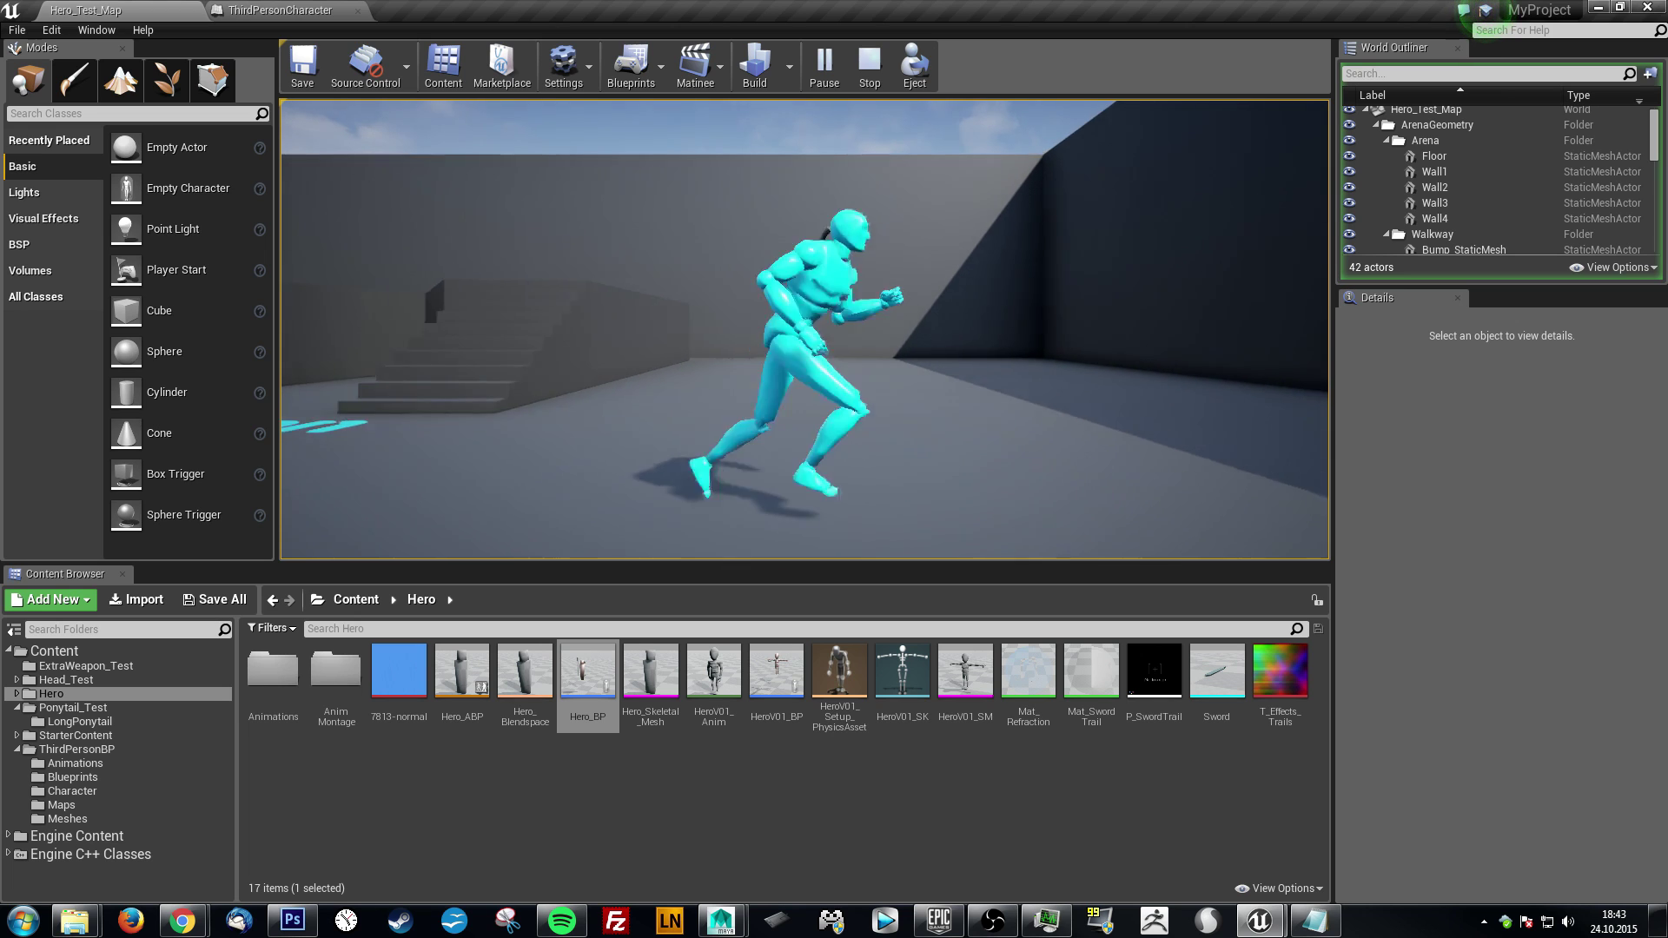
key("a")
key("d")
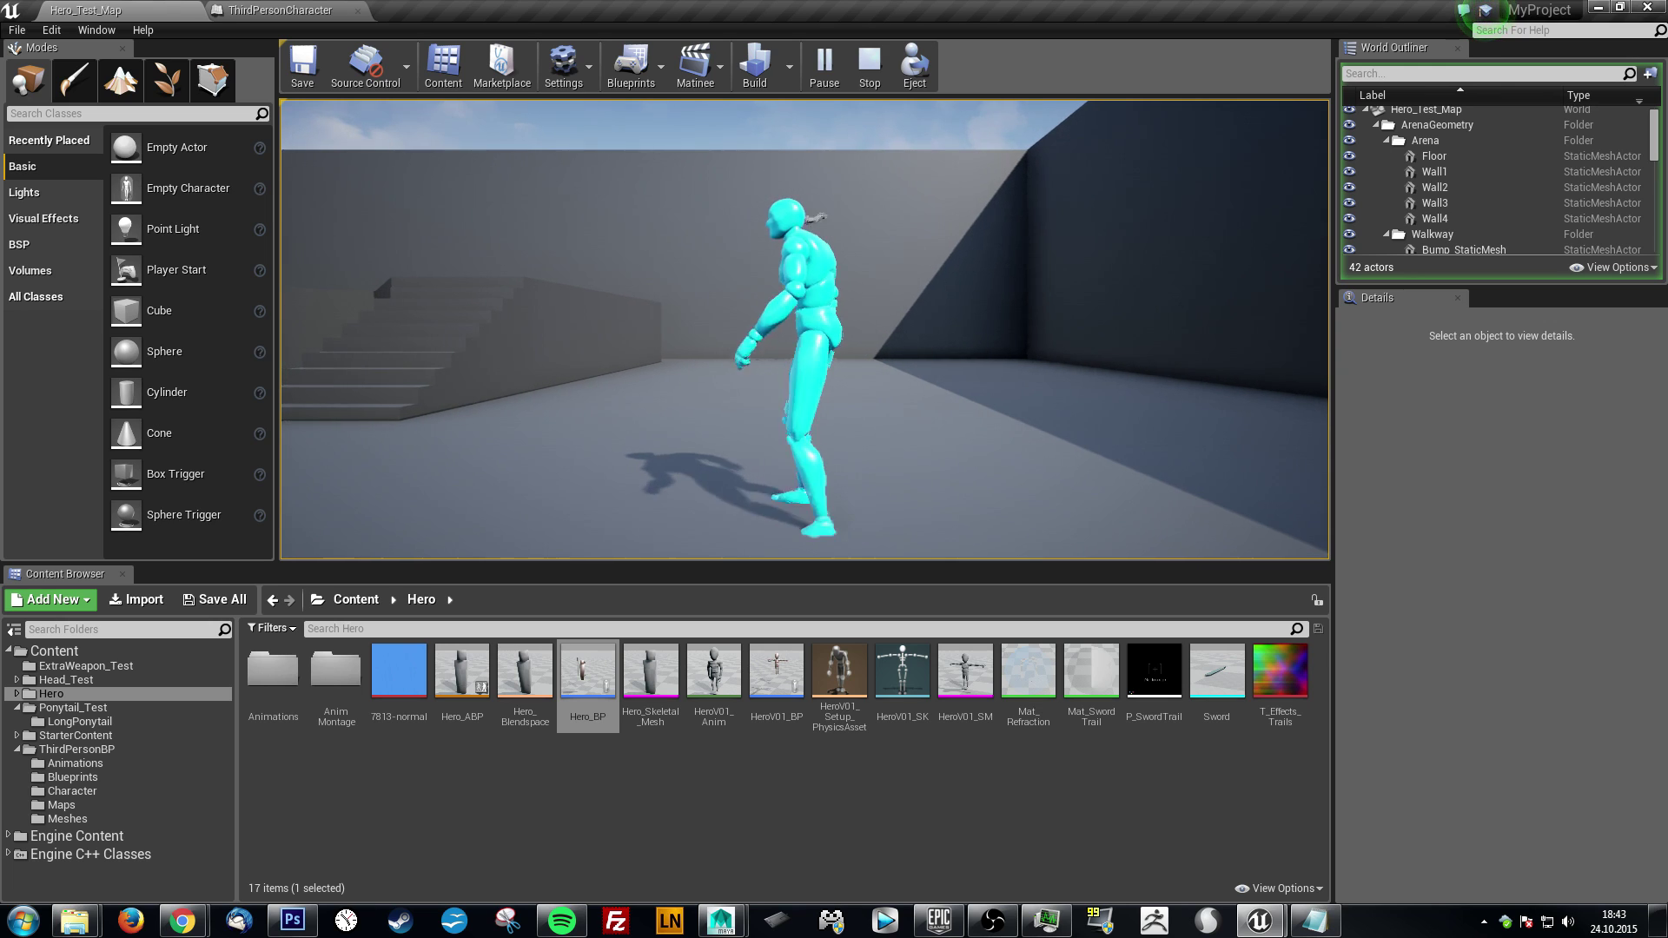
key("w")
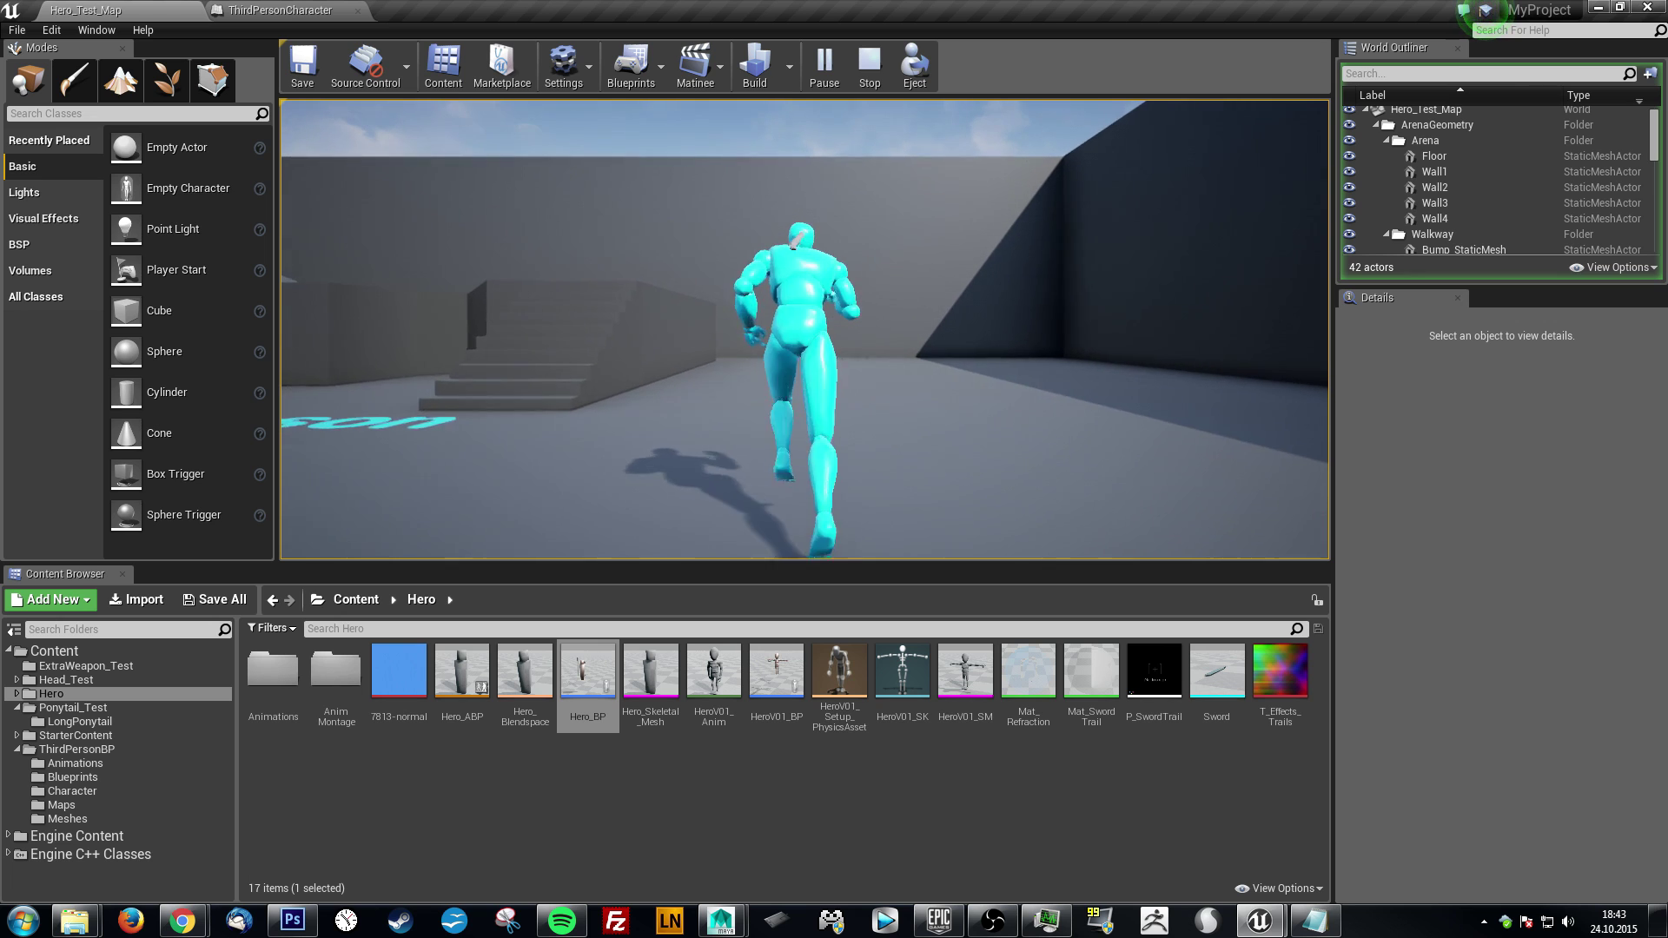
key("d")
key("a")
key("w")
key("space")
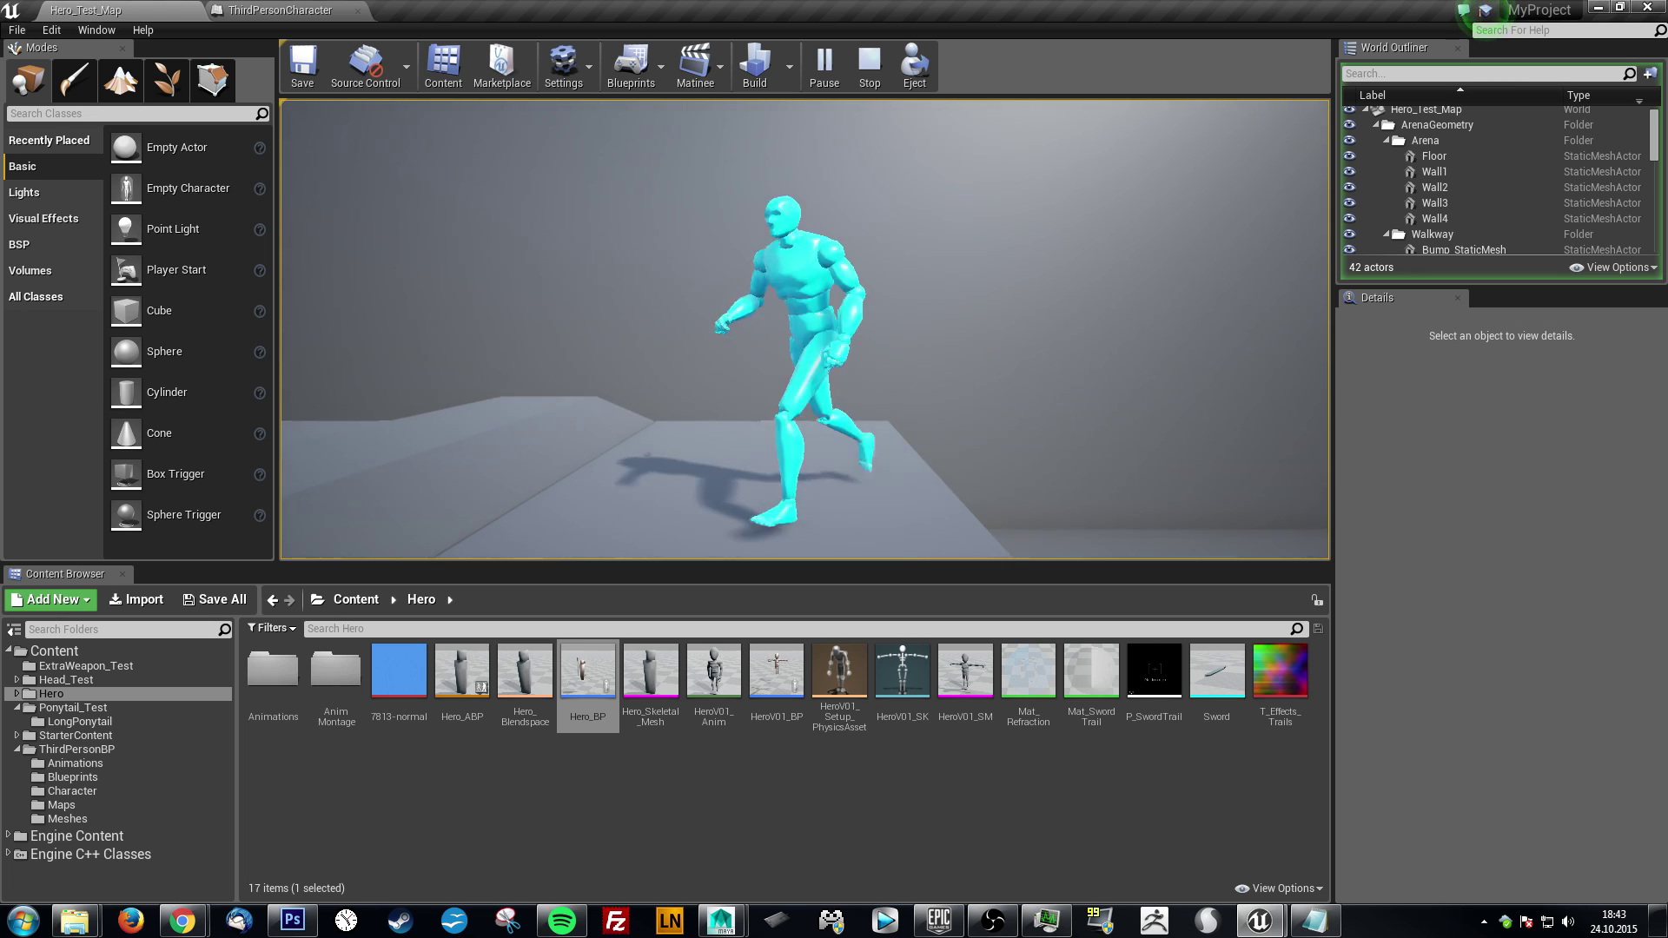
key("s")
key("a")
key("s")
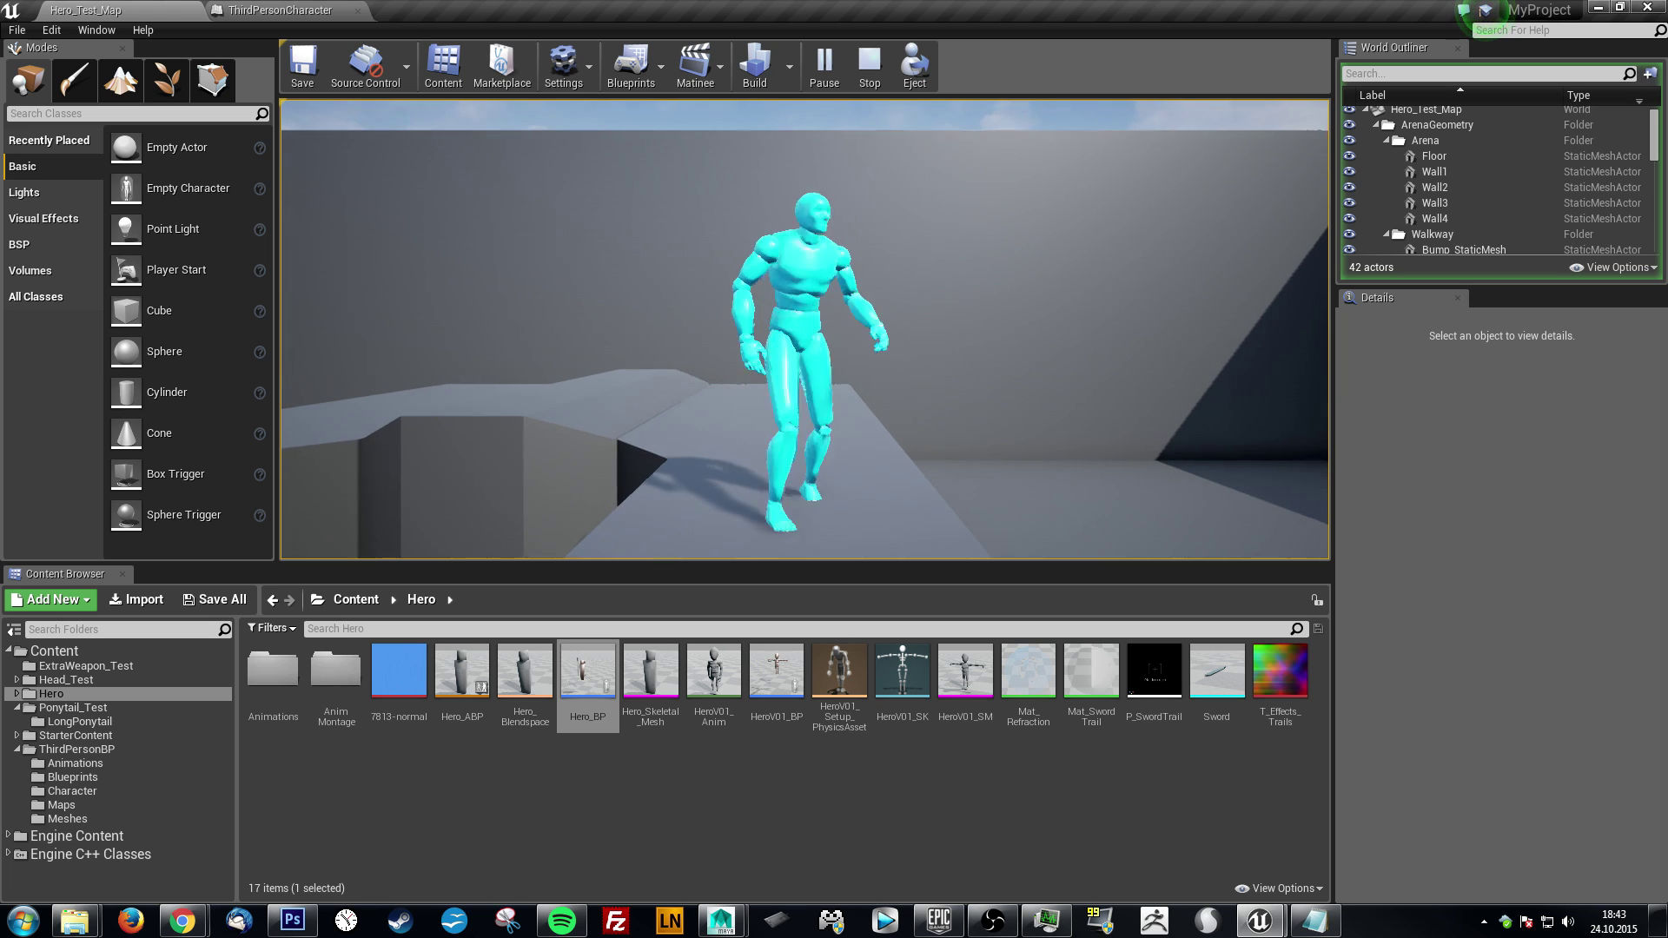
key("a")
key("w")
key("d")
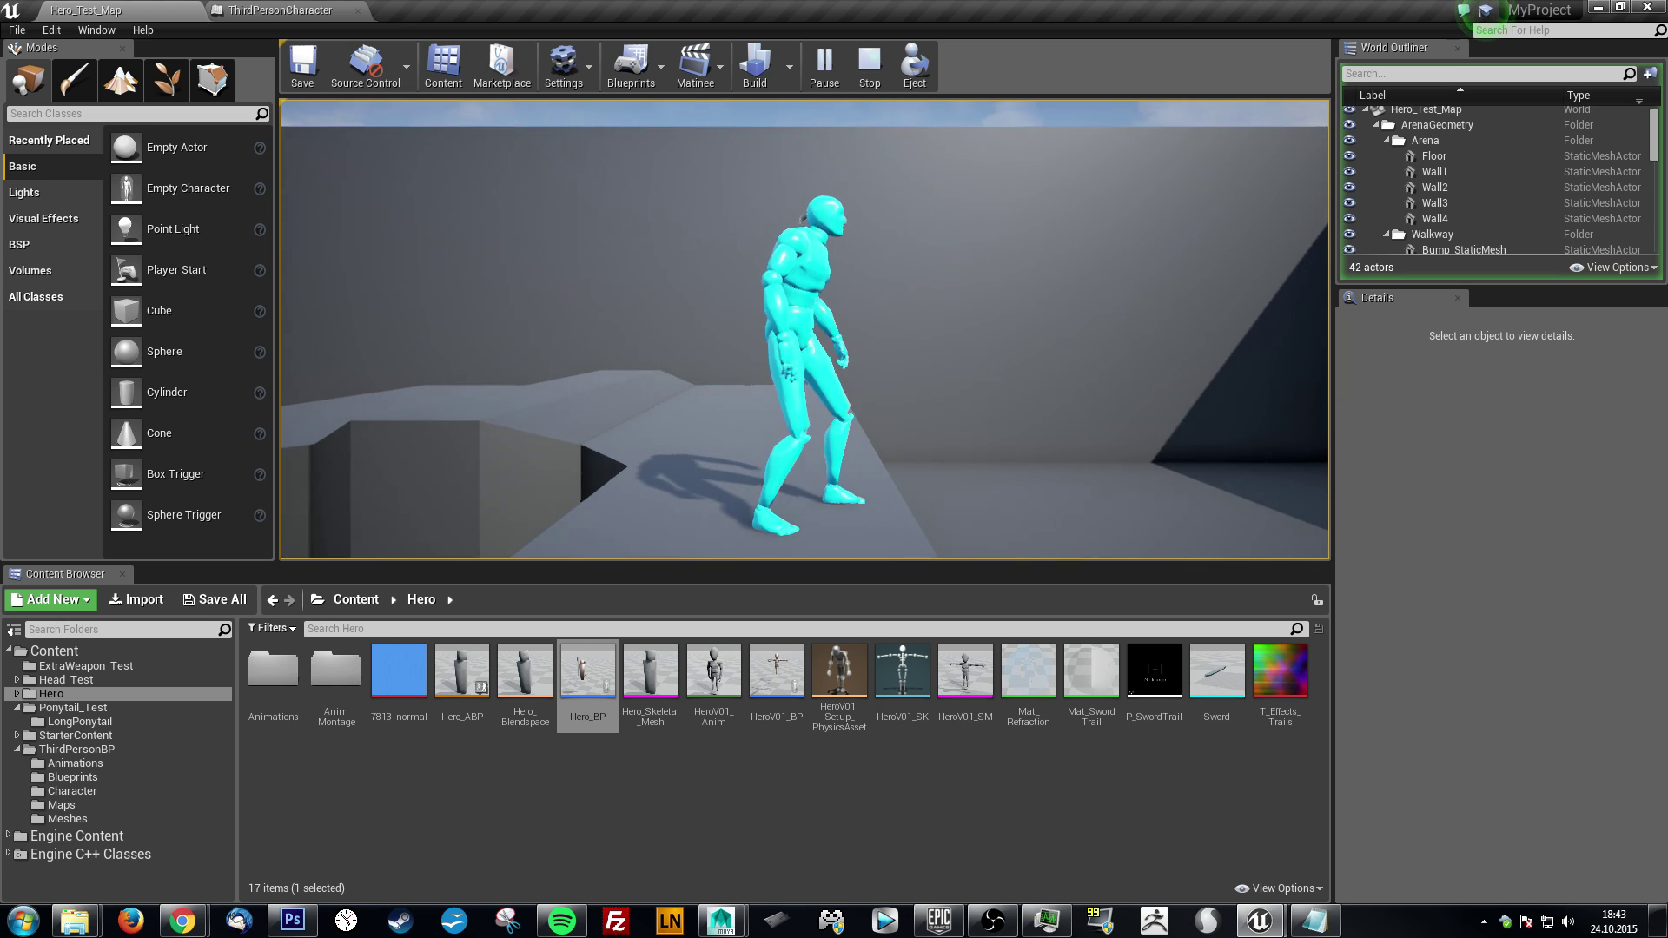
key("a")
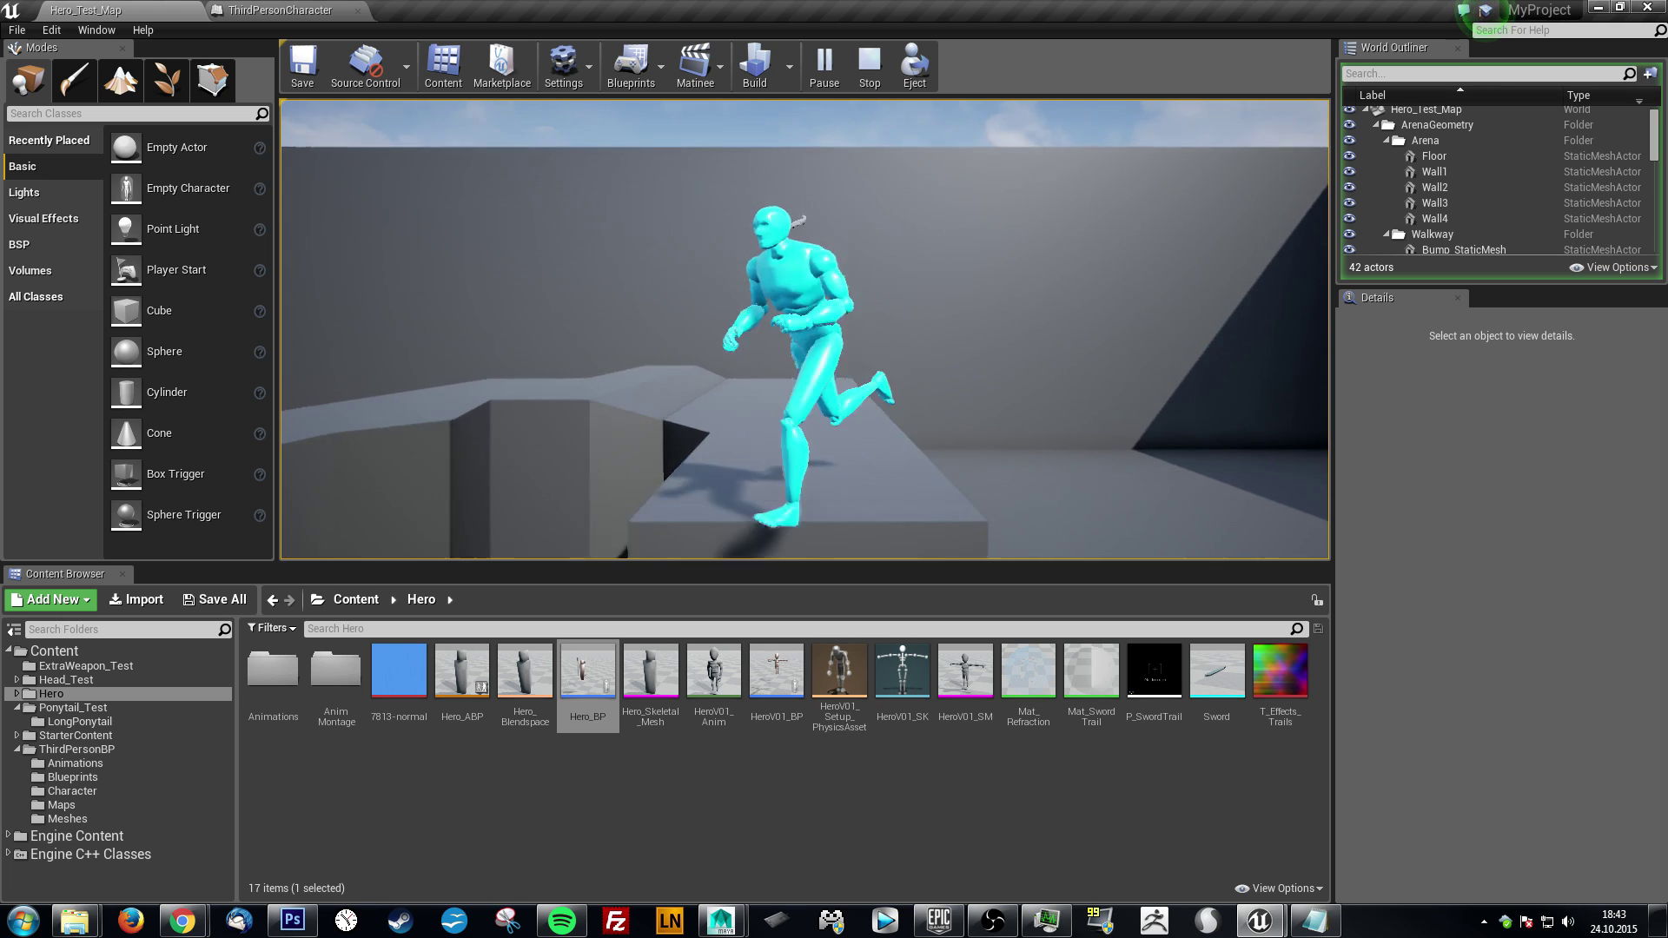
key("s")
key("d")
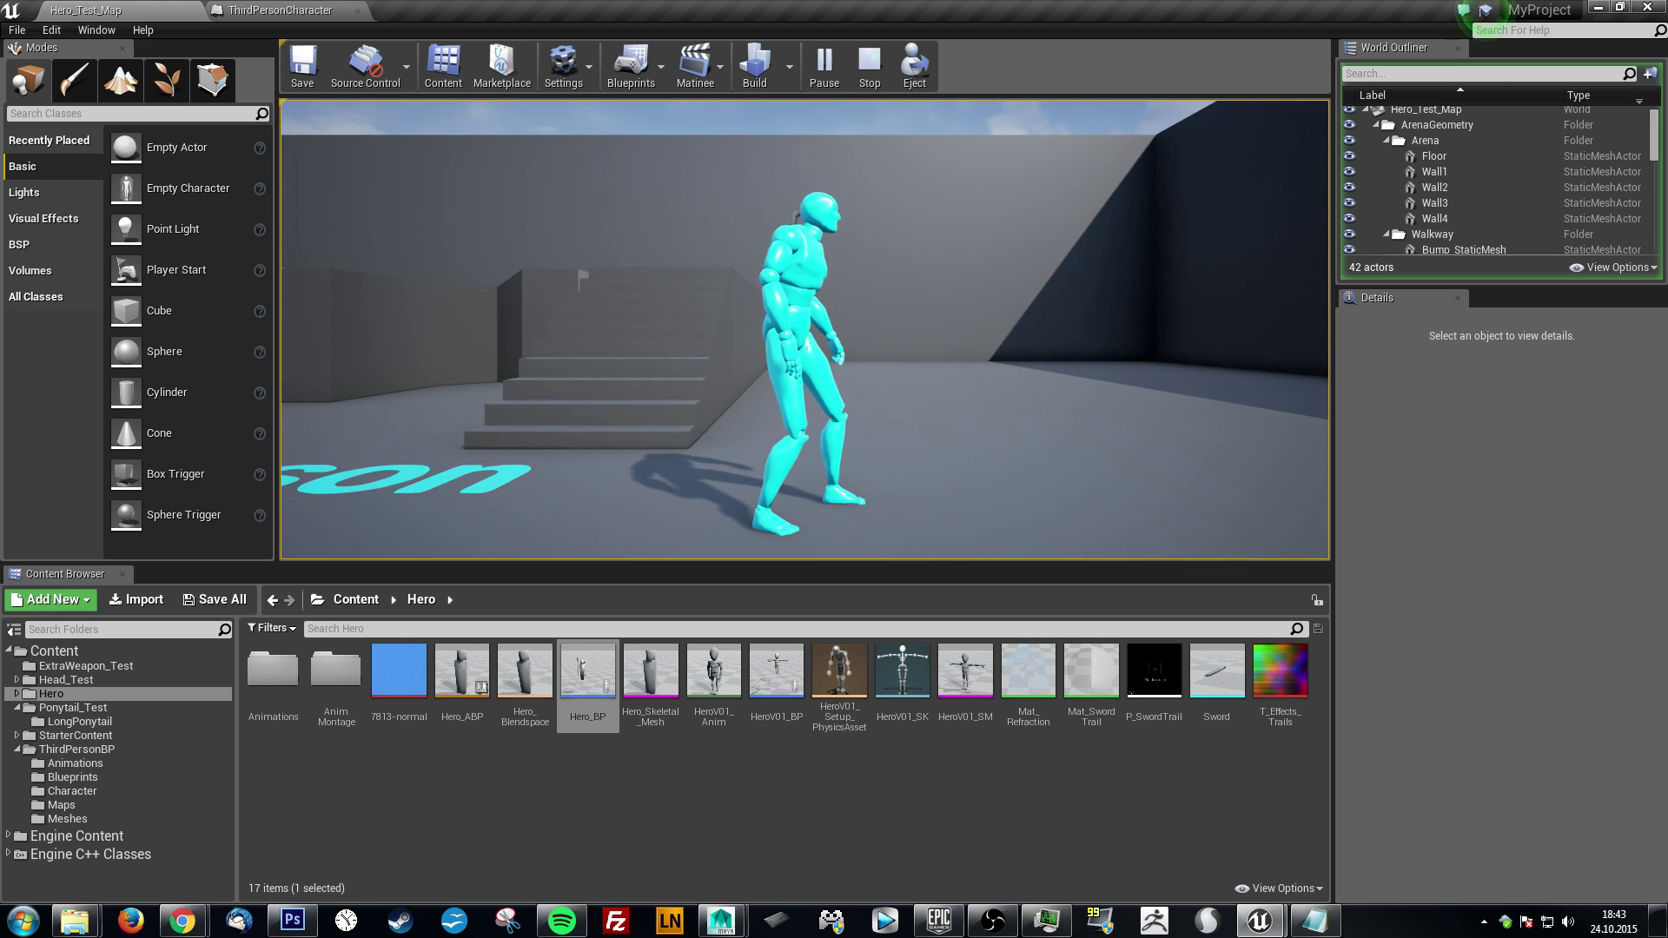
key("a")
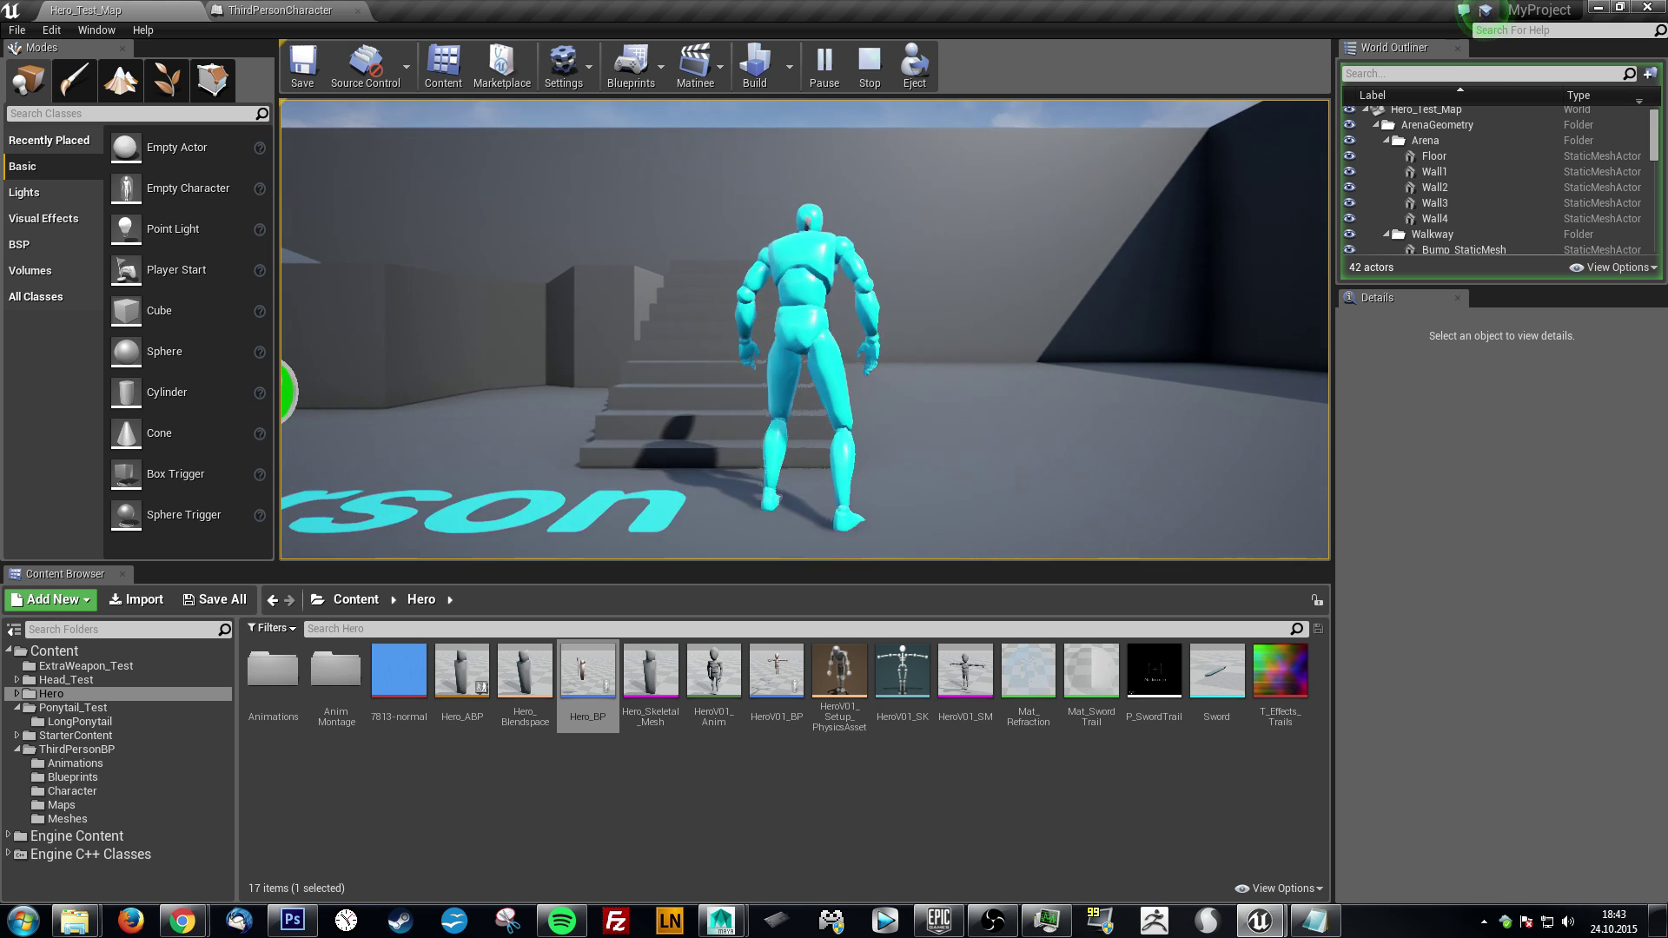
key("d")
key("w")
key("a")
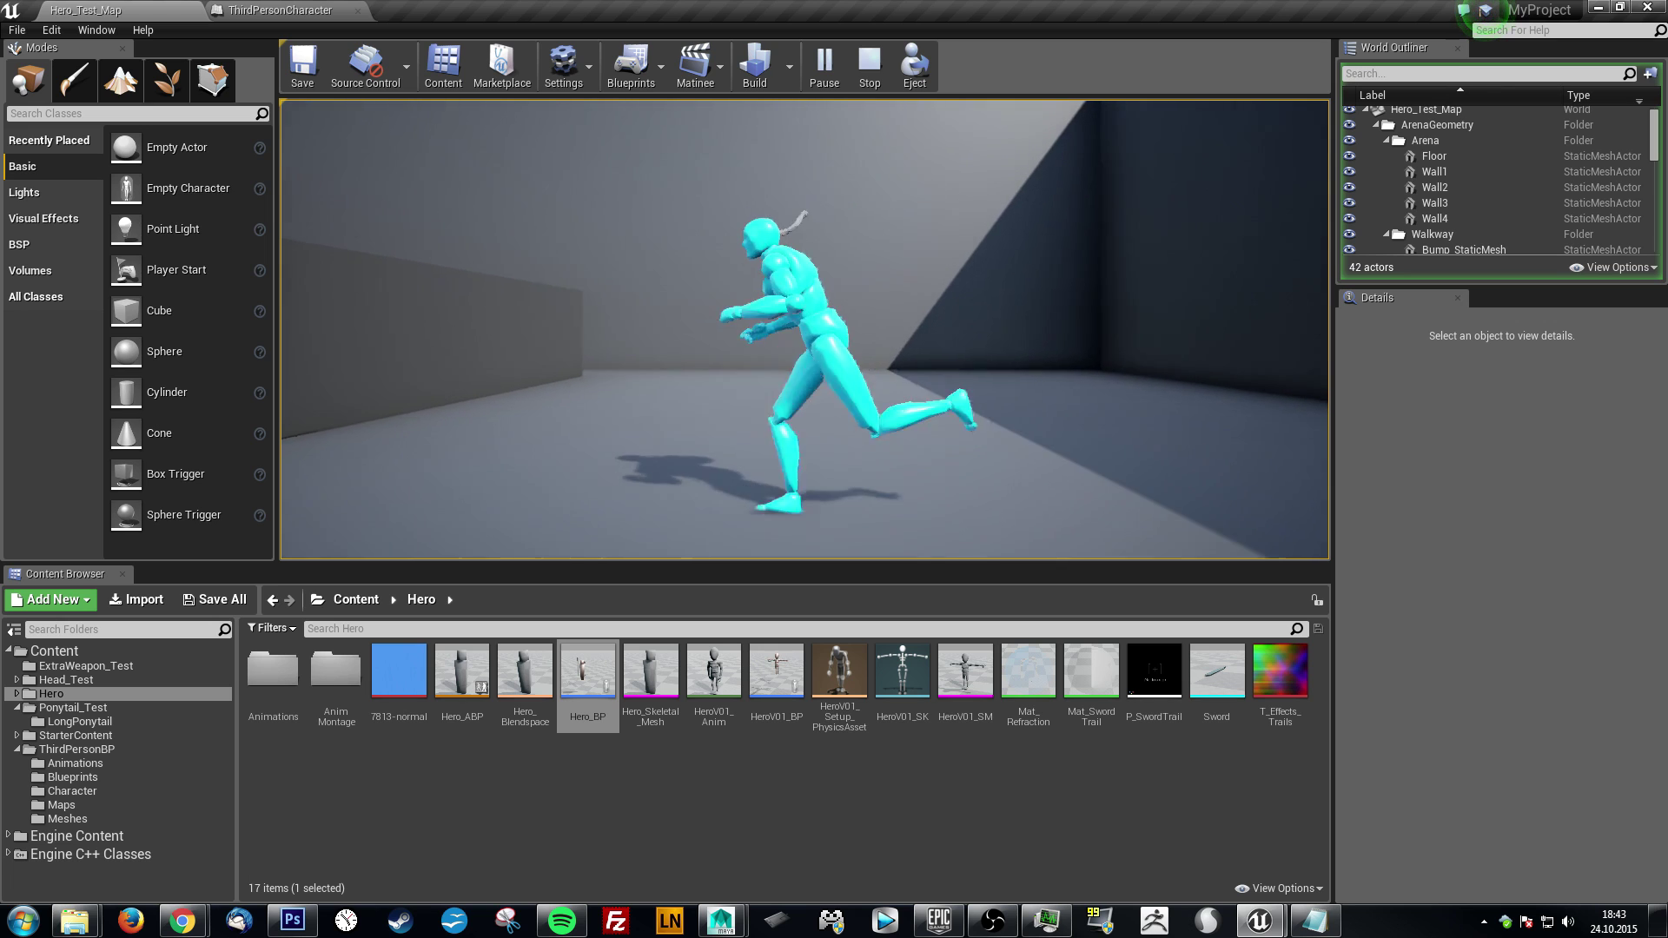
key("s")
key("d")
key("w")
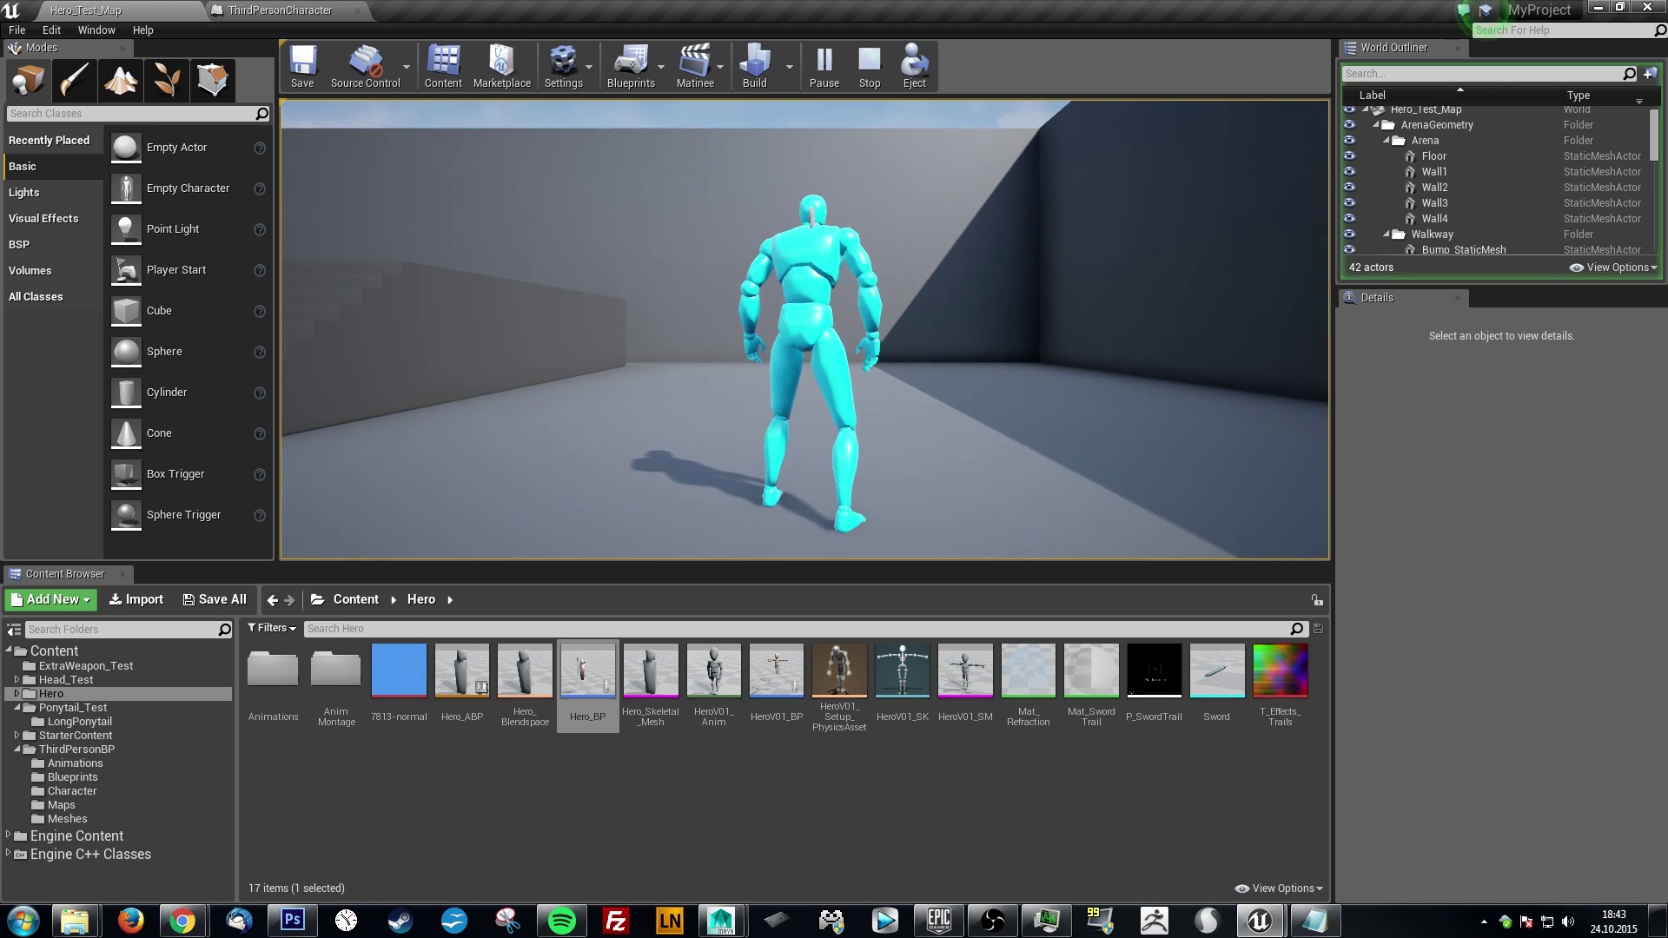
key("a")
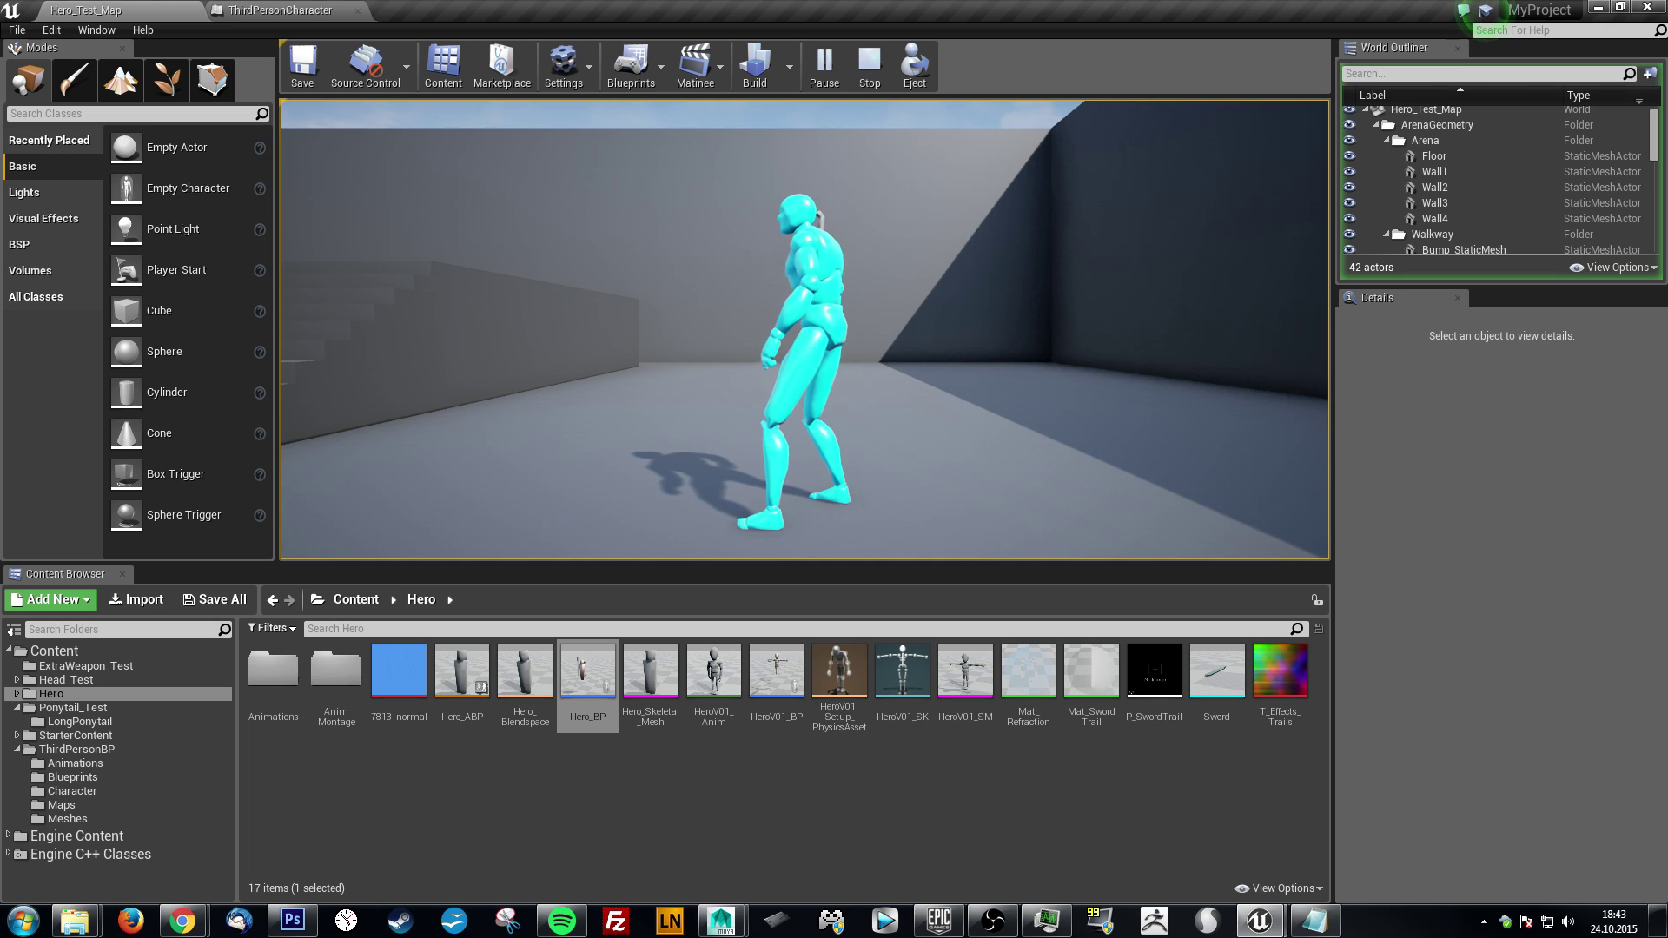
key("Escape")
- Inspect the LongPonytail component's properties in the ThirdPersonCharacter blueprint
left_click(283, 10)
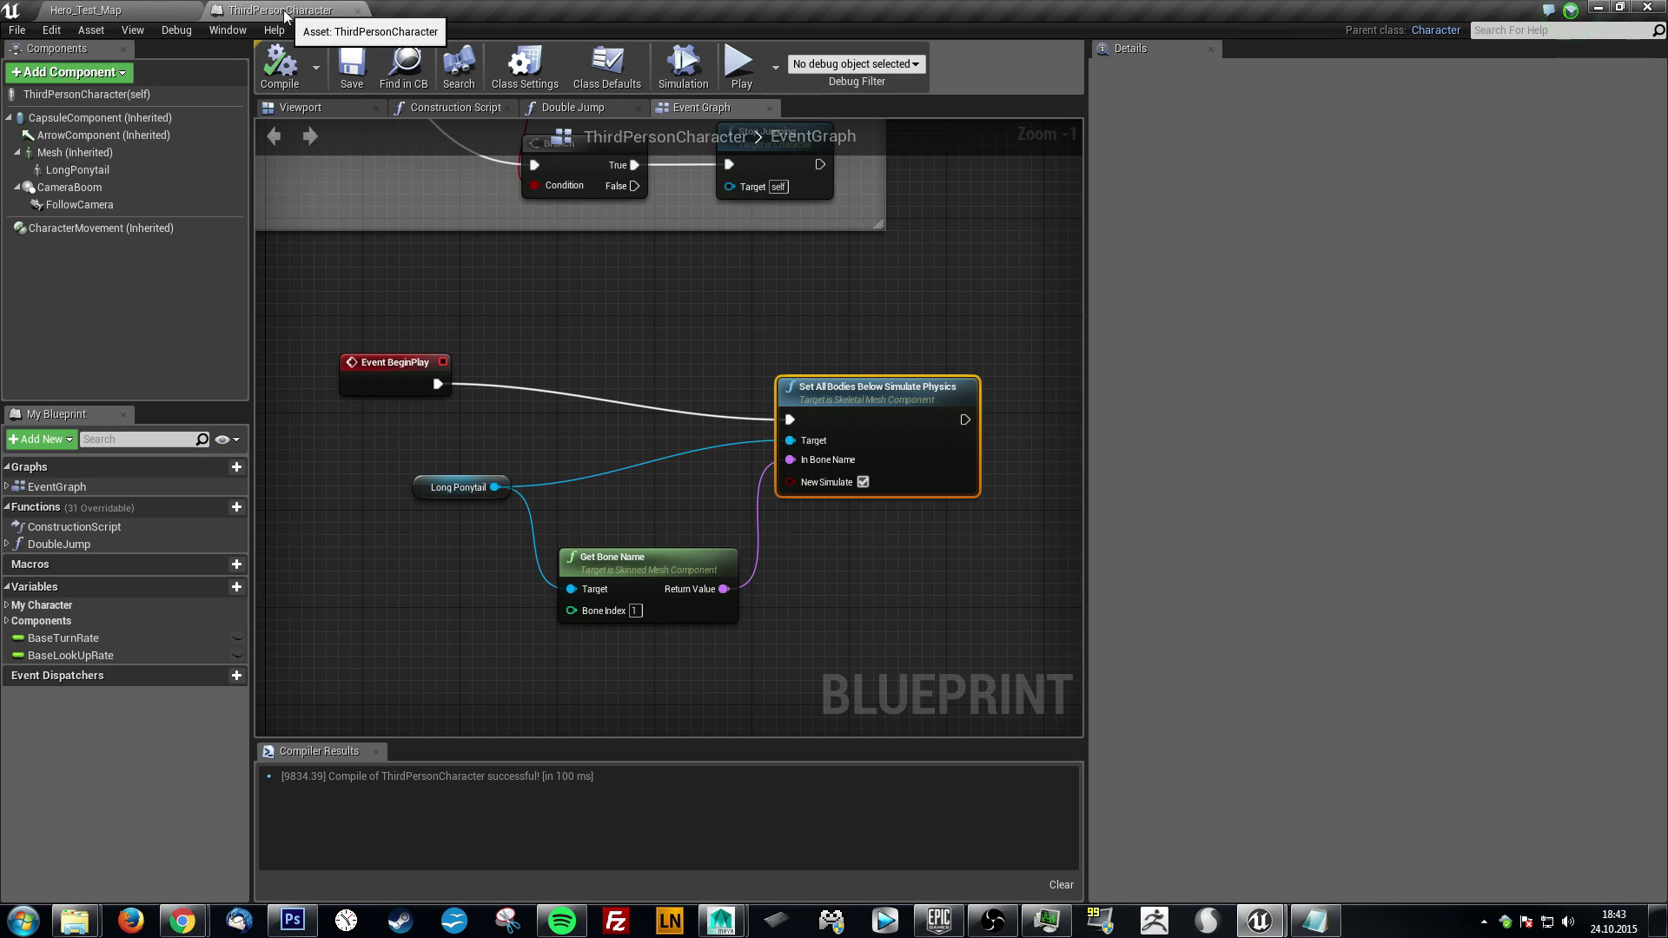
left_click(104, 170)
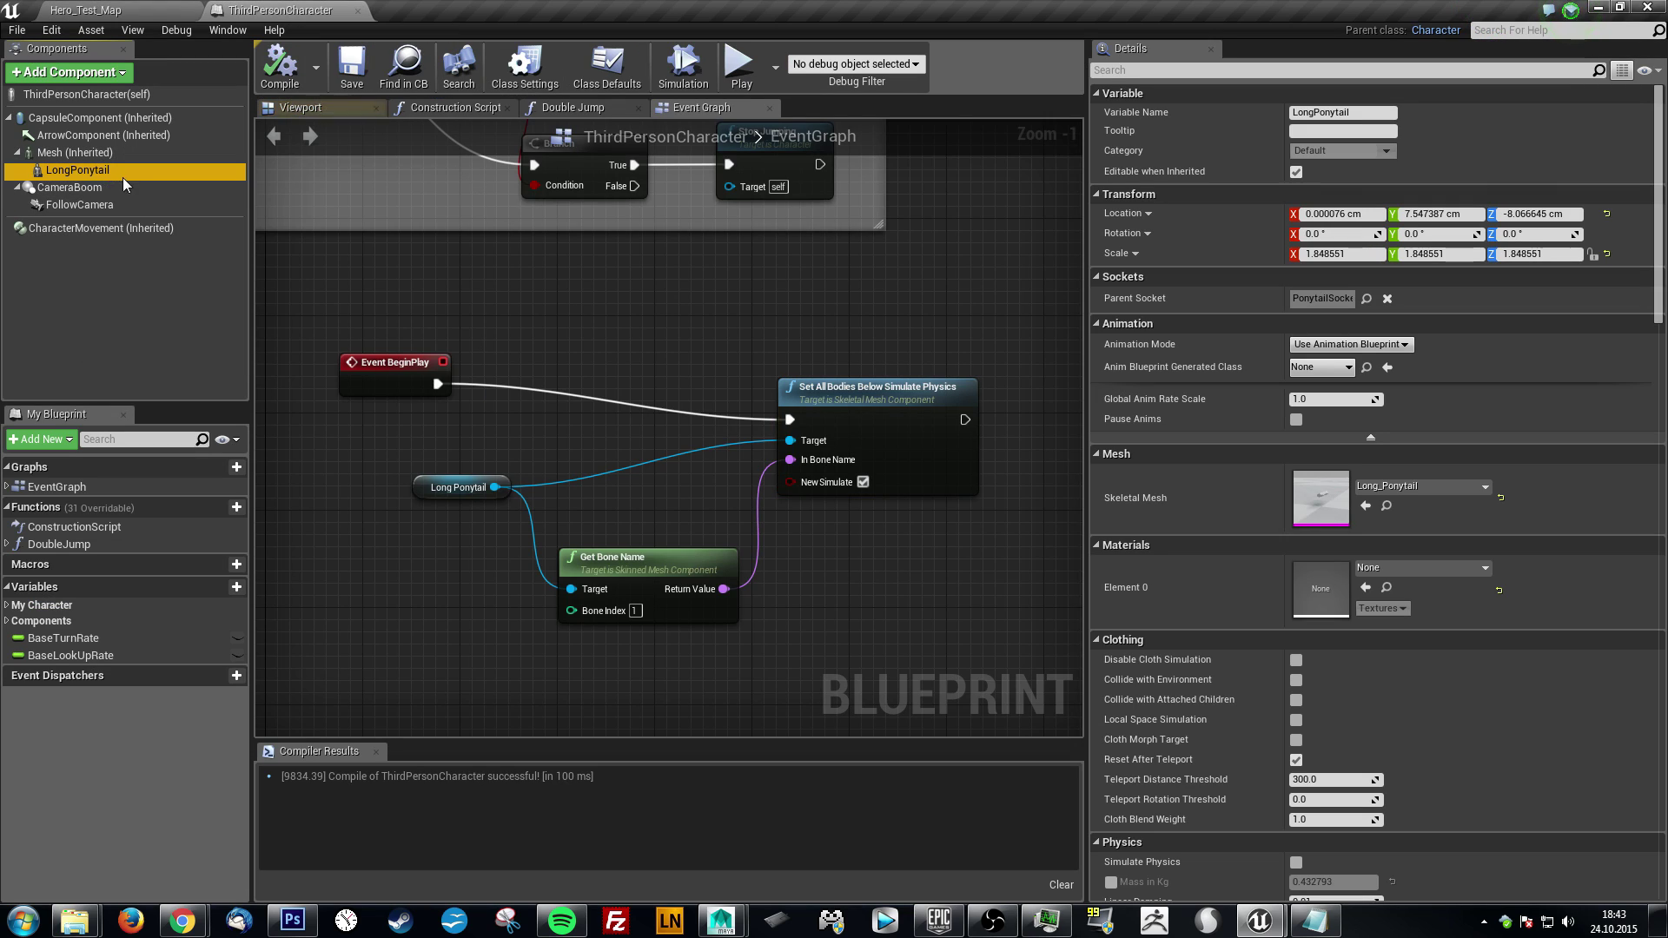
right_click_drag(716, 345, 742, 358)
- Play-test Hero_Test_Map again, turning and running the character in alternating directions to examine how the ponytail swings
left_click(143, 11)
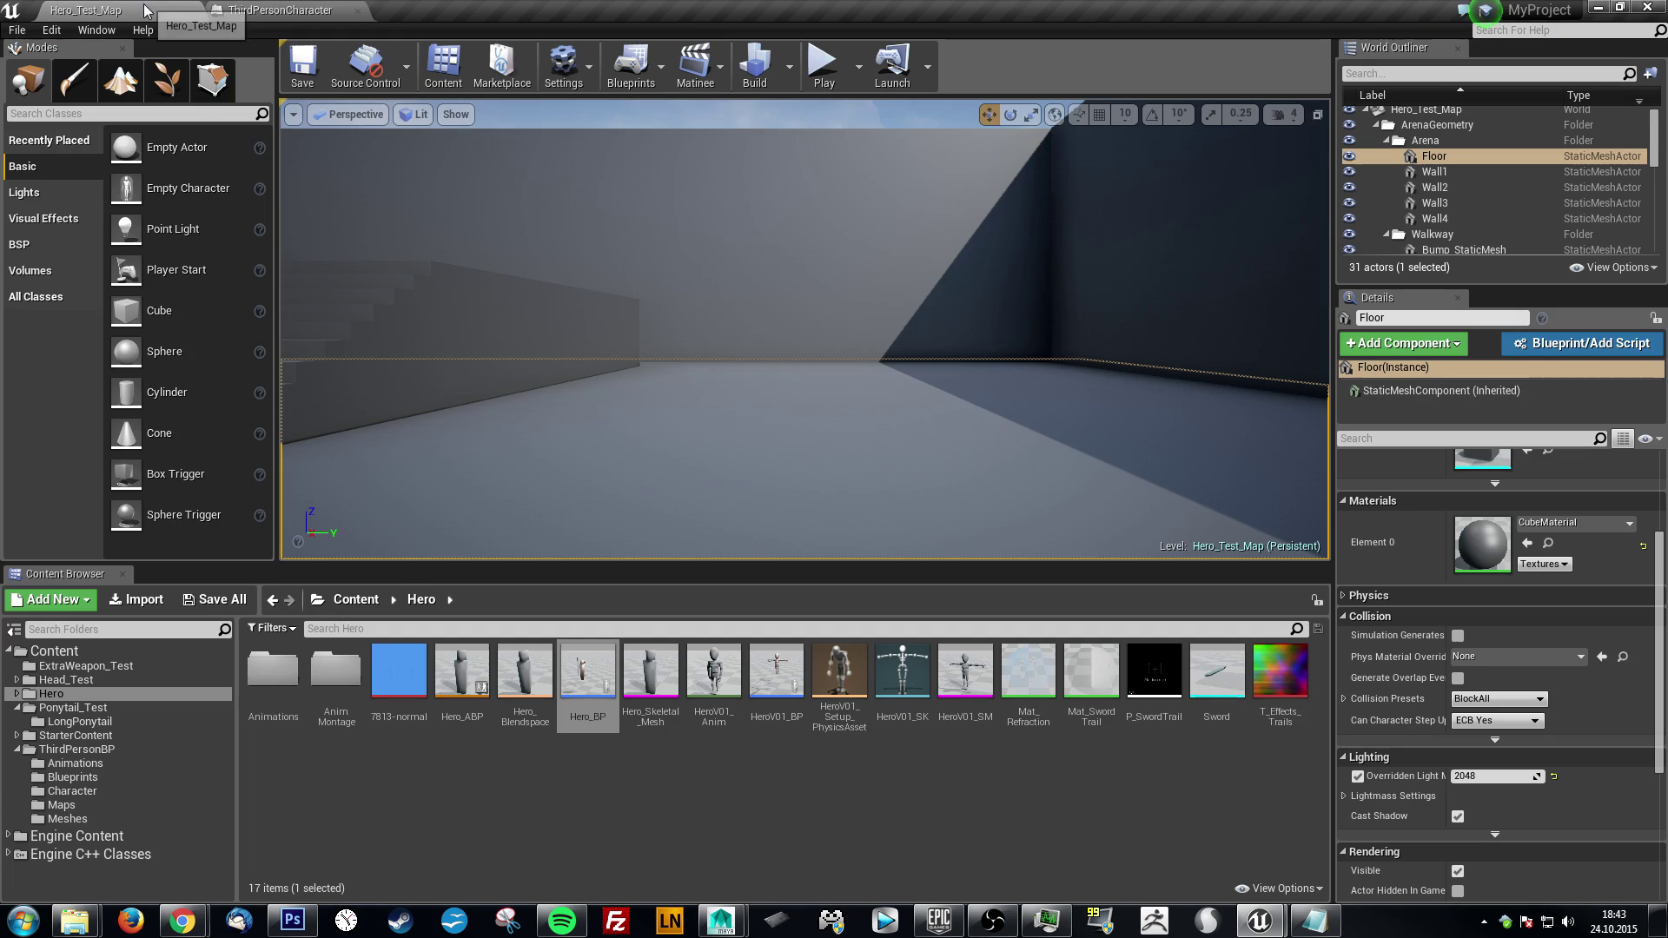
left_click(825, 68)
key("d")
key("w")
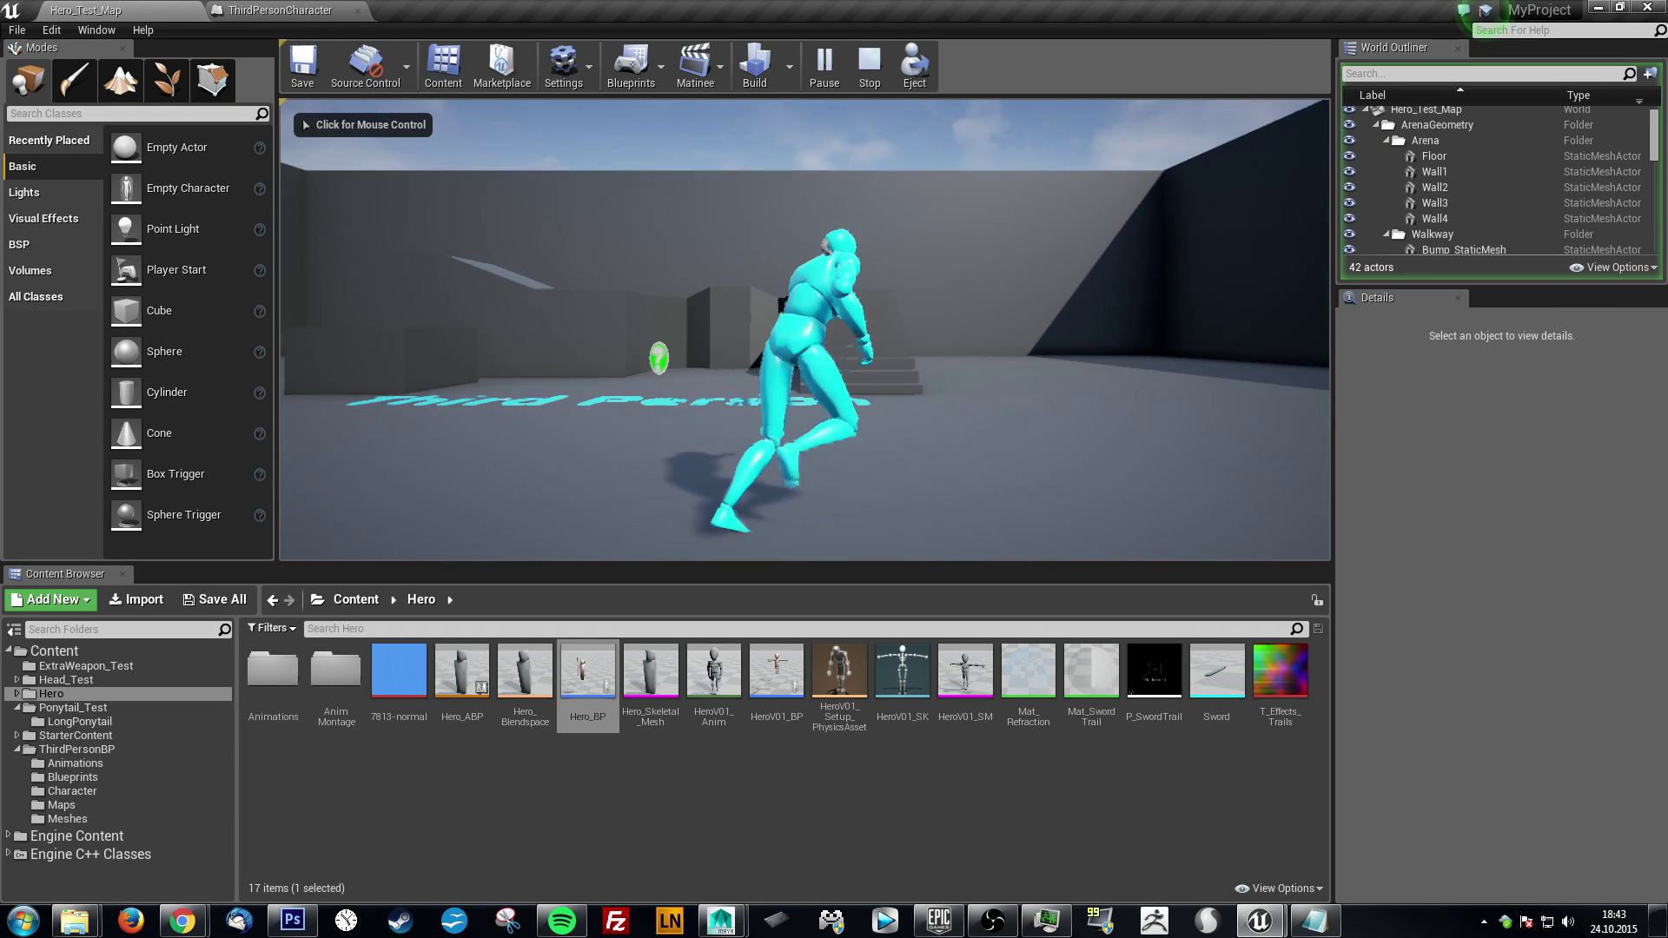
key("a")
key("d")
key("a")
key("d")
key("a")
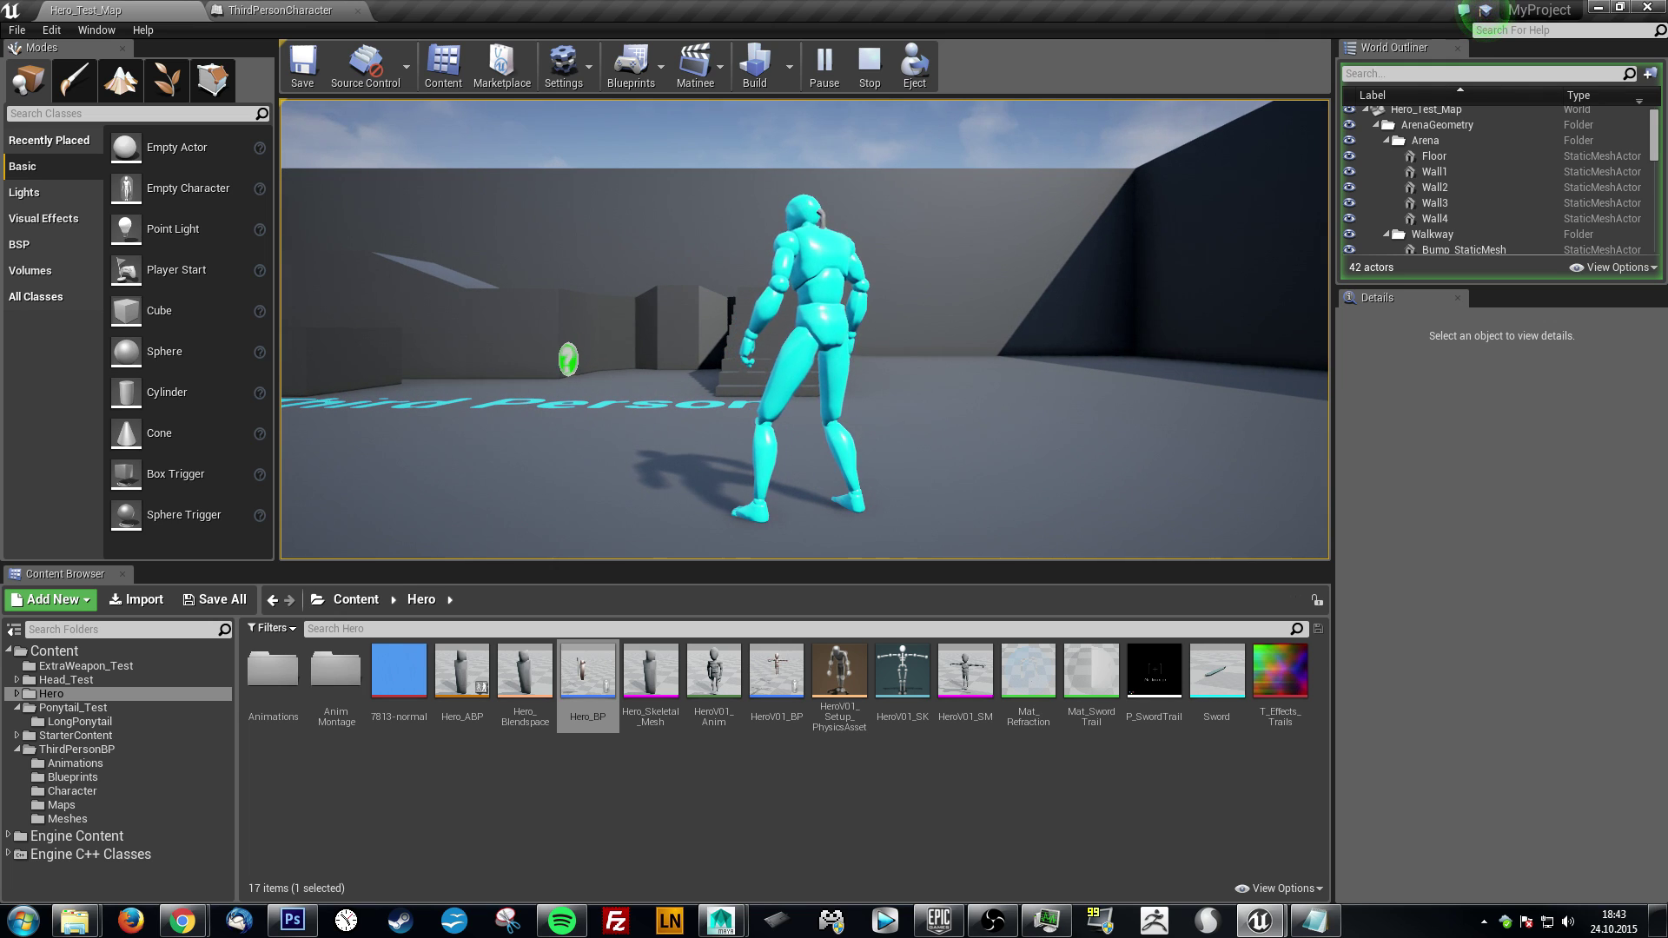
key("a")
key("s")
key("d")
key("w")
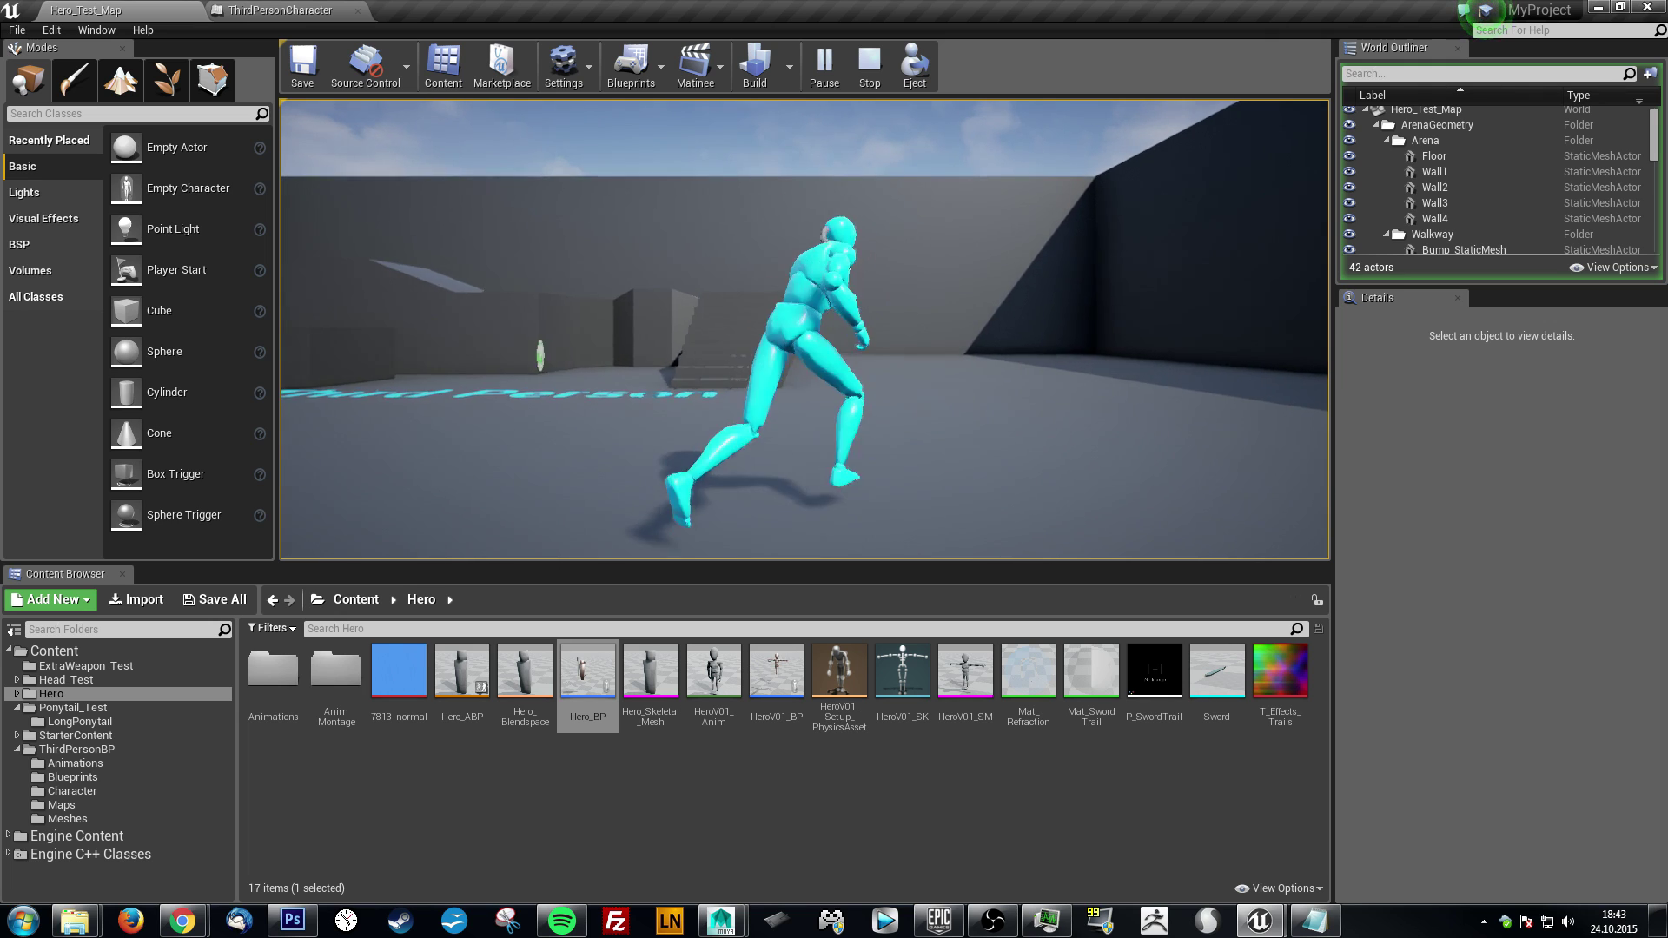
key("d")
key("d")
key("w")
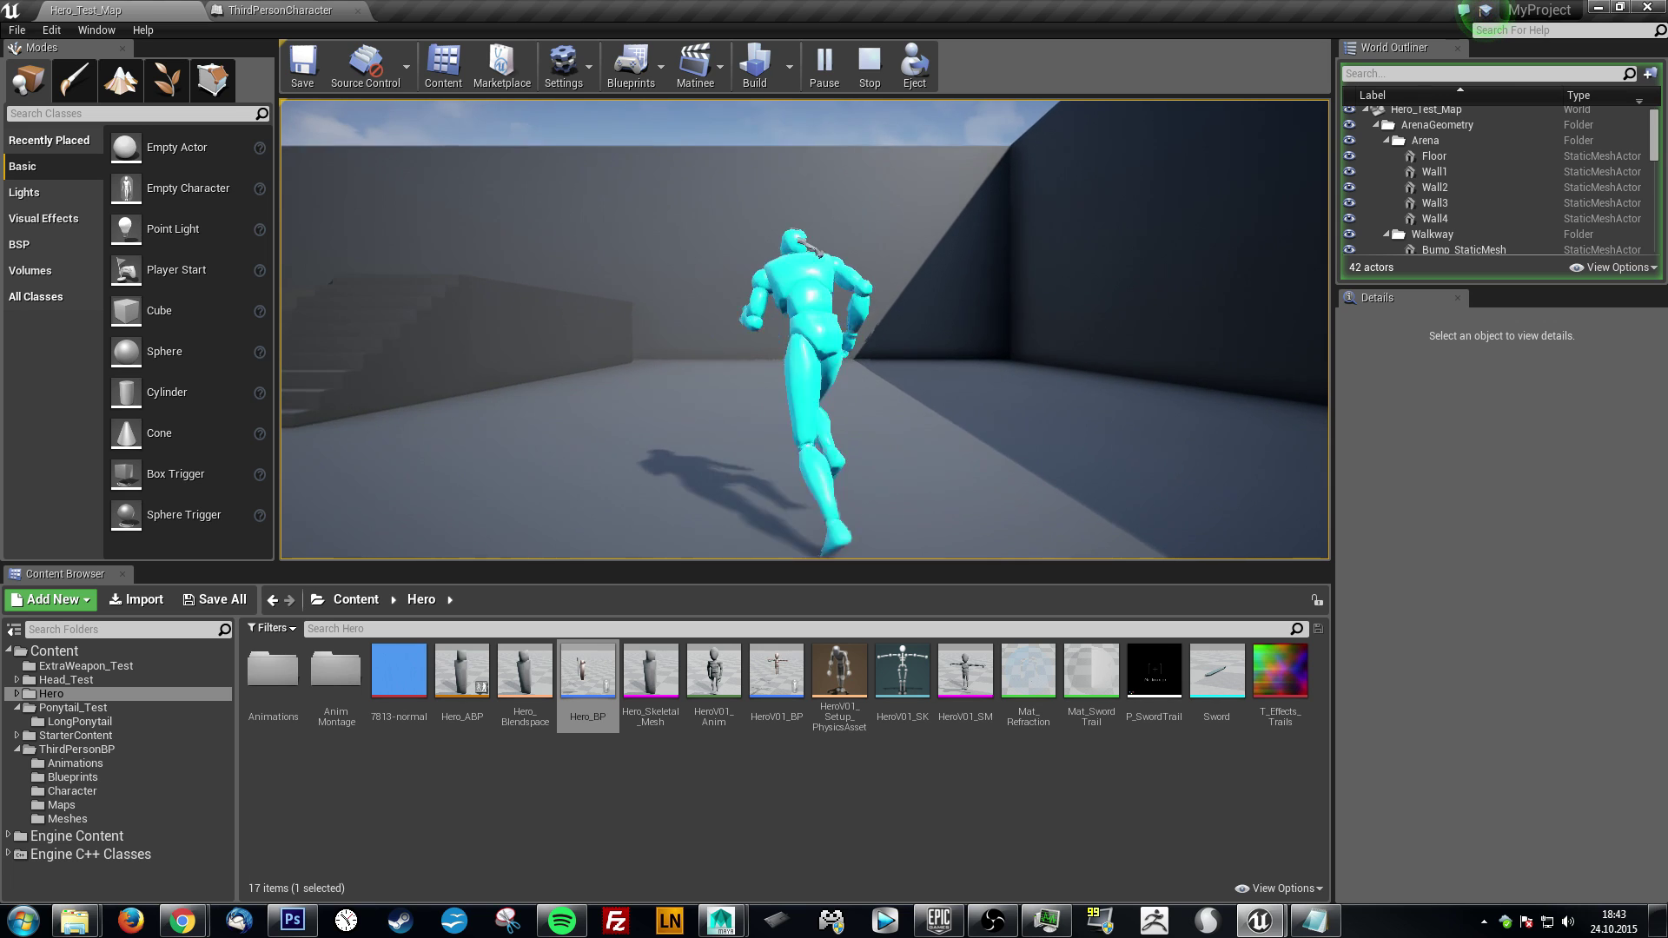
key("s")
key("w")
key("d")
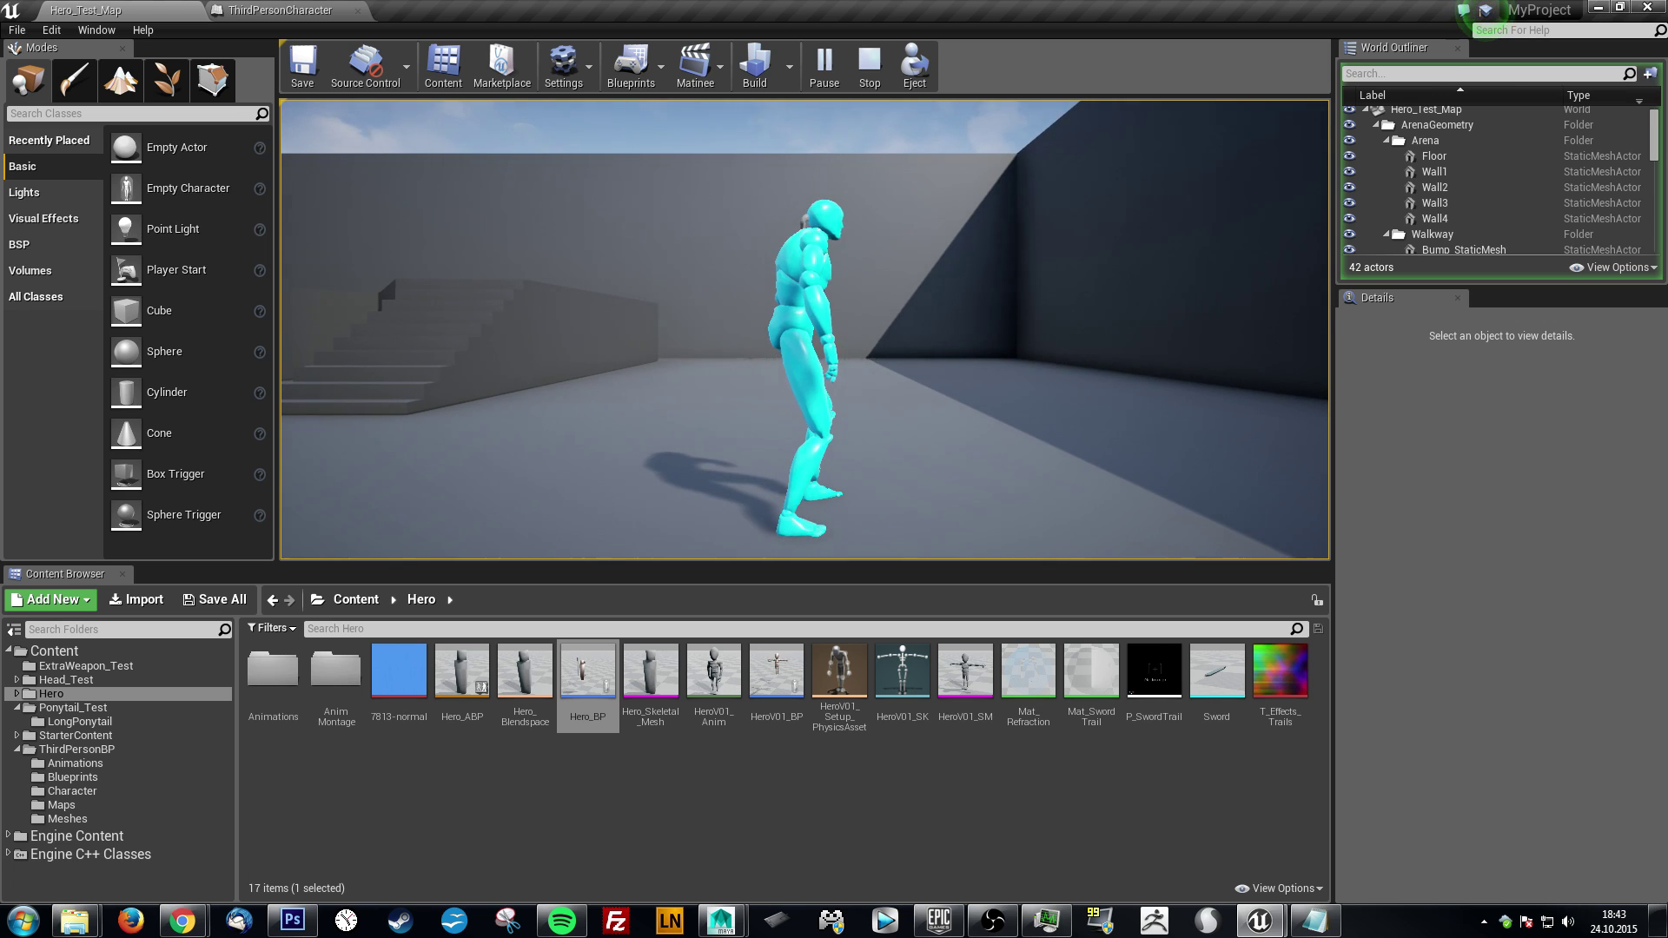
key("d")
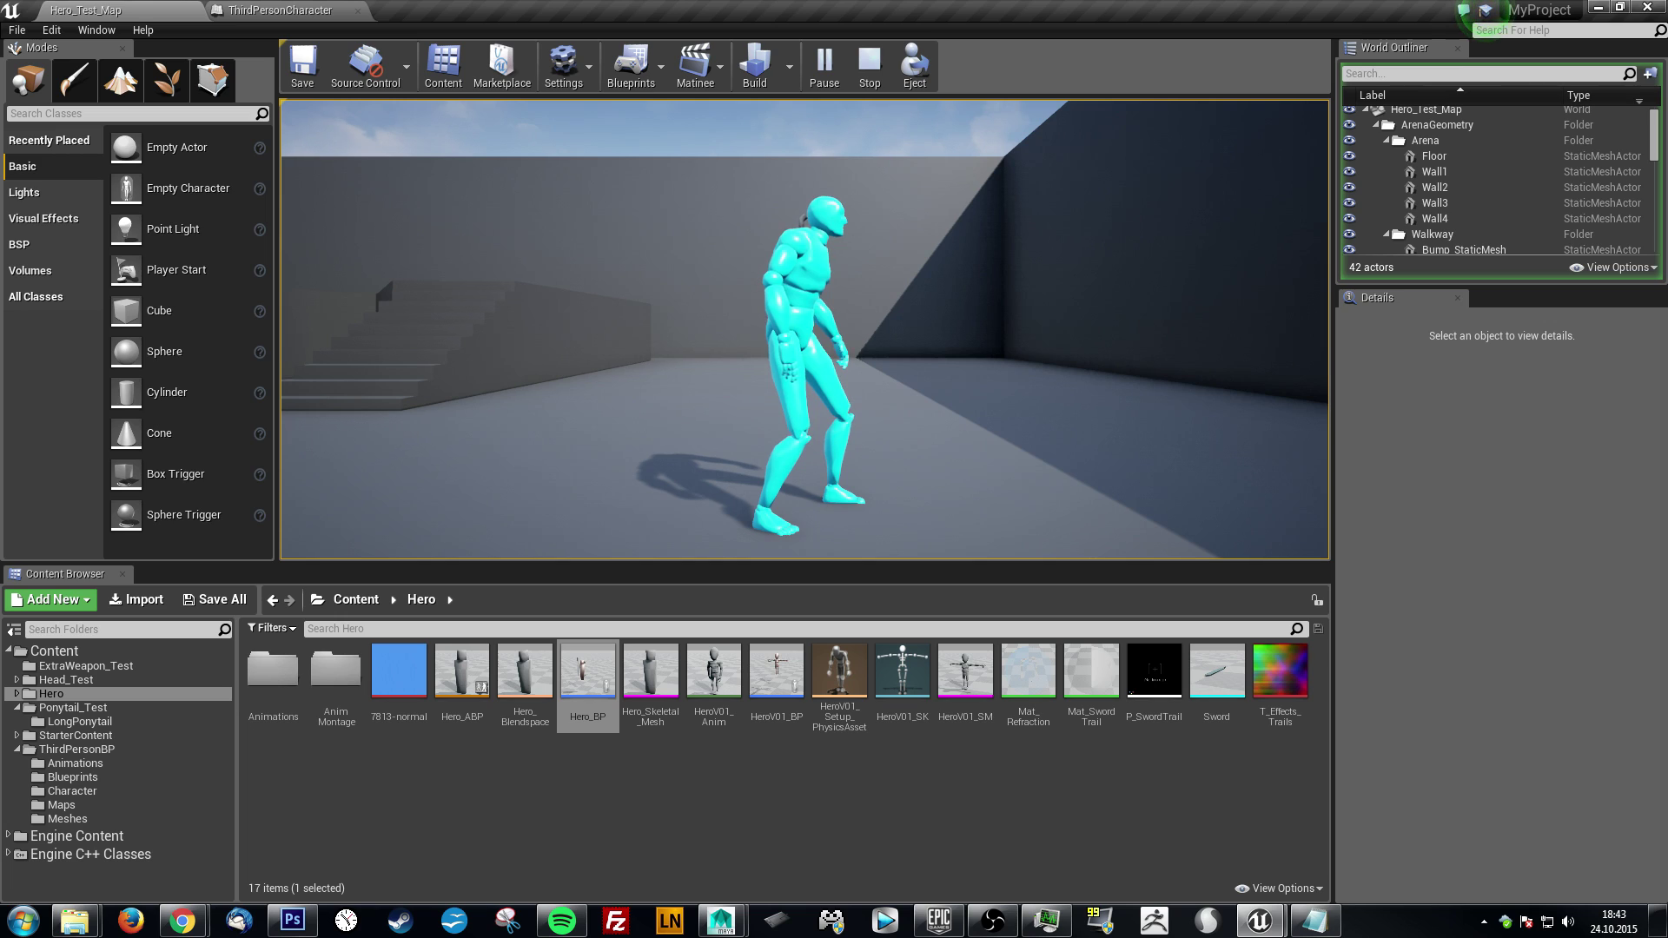